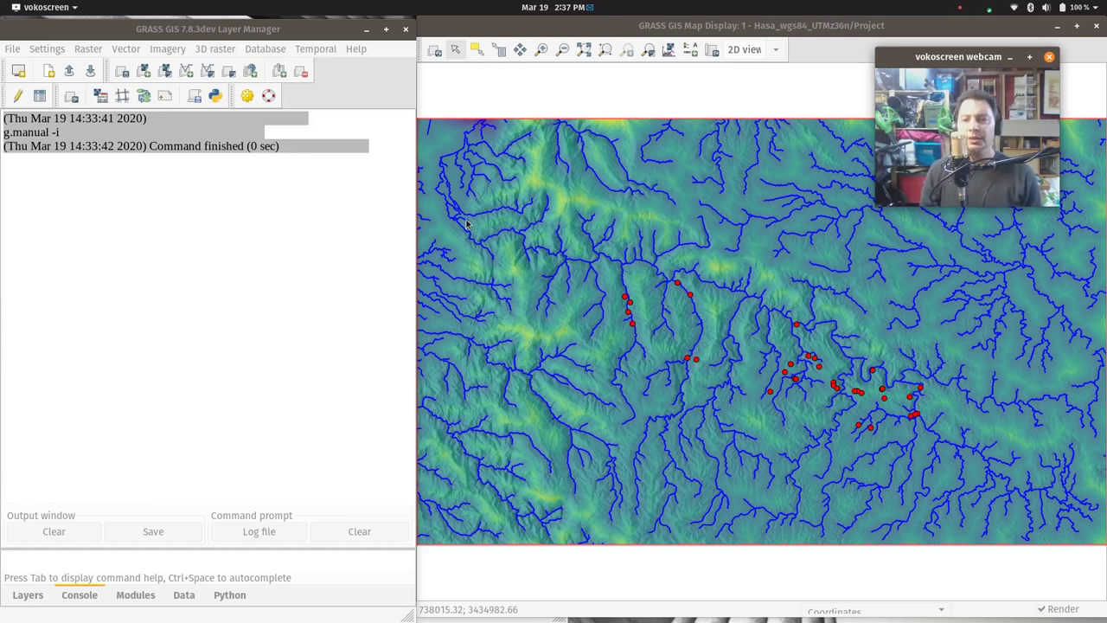
- Switch to Firefox and scroll the r.mapcalc manual past the operators to the Functions table
key(super)
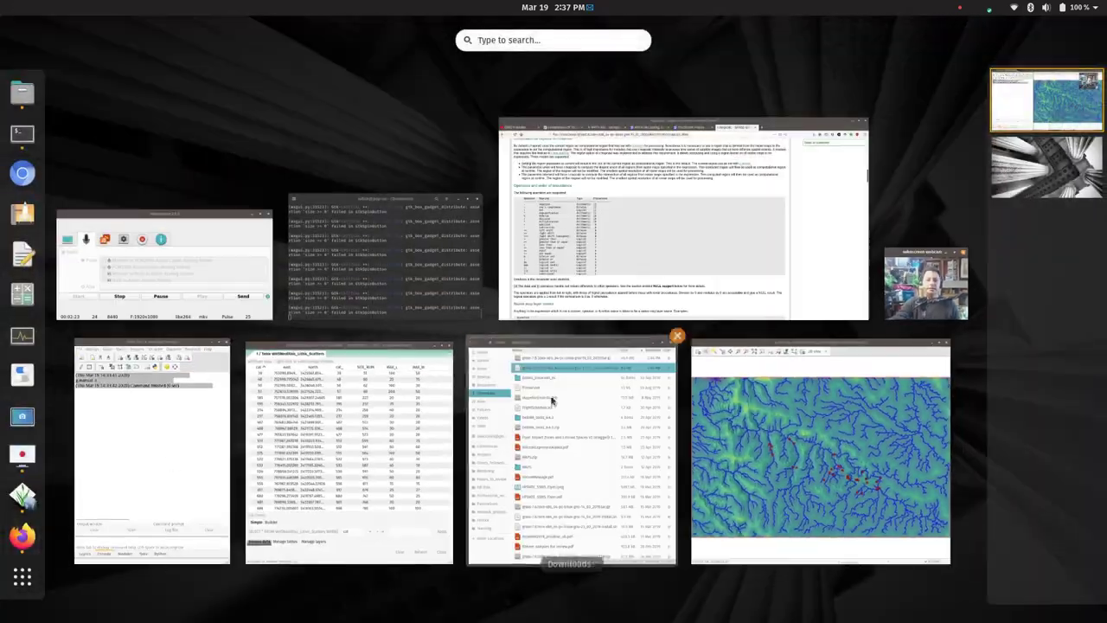
click(699, 232)
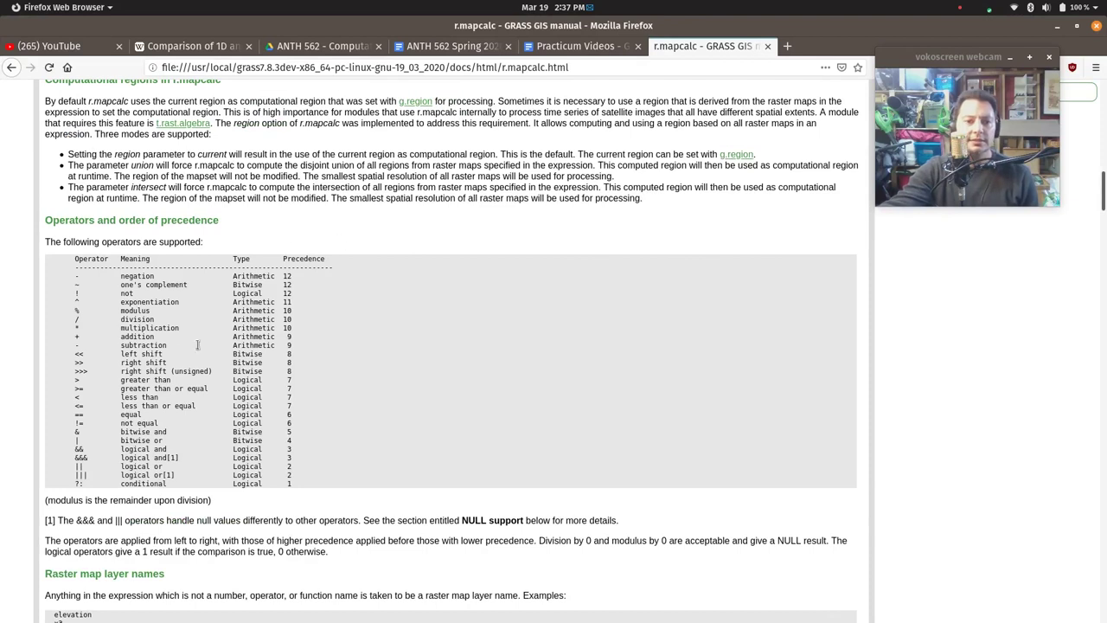
scroll(309, 264, up, 1)
scroll(309, 264, up, 1)
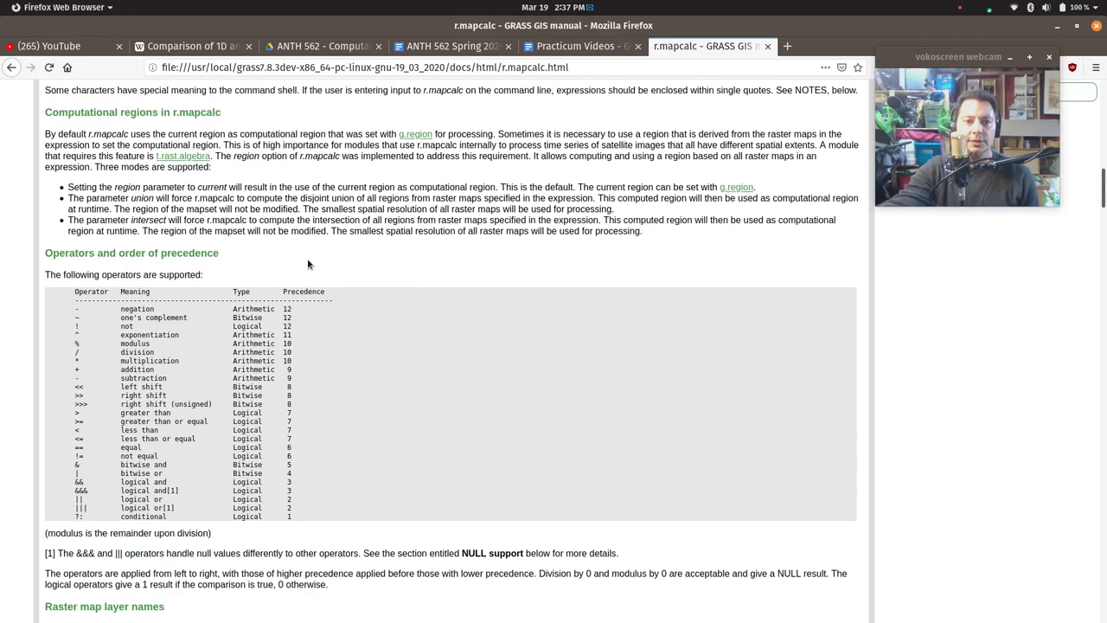
scroll(285, 294, down, 1)
scroll(283, 290, down, 1)
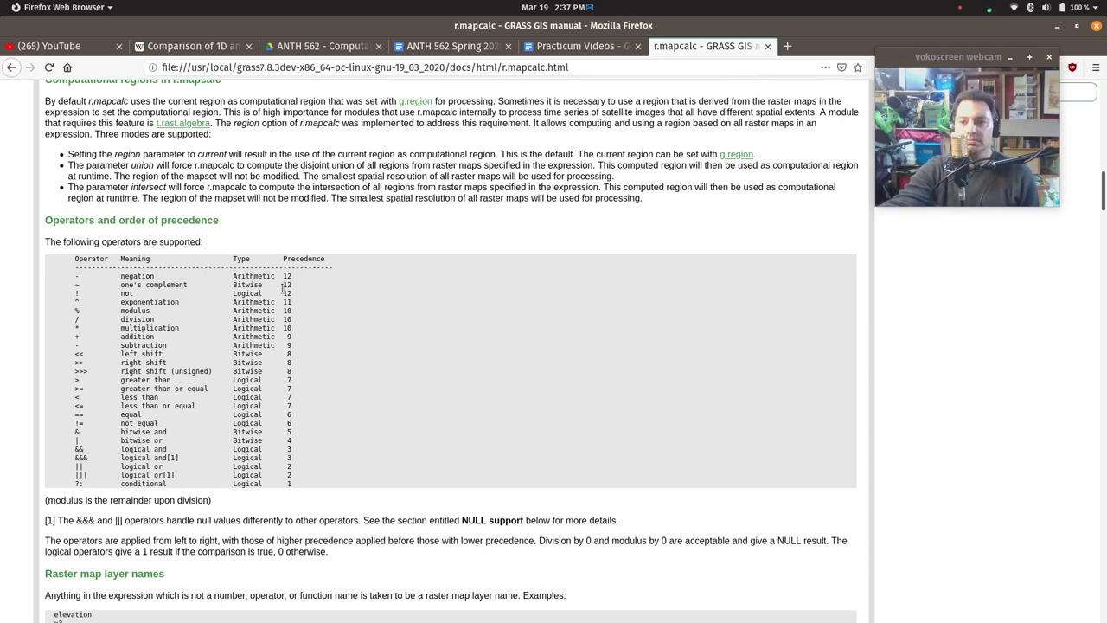
scroll(277, 313, down, 3)
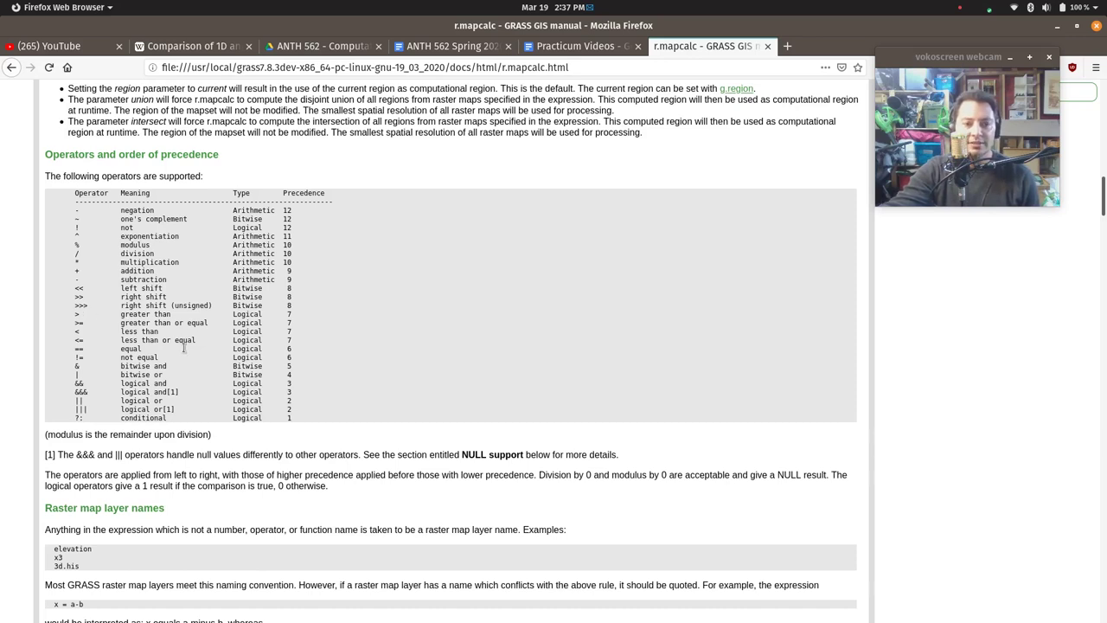
scroll(177, 351, down, 1)
scroll(123, 336, down, 5)
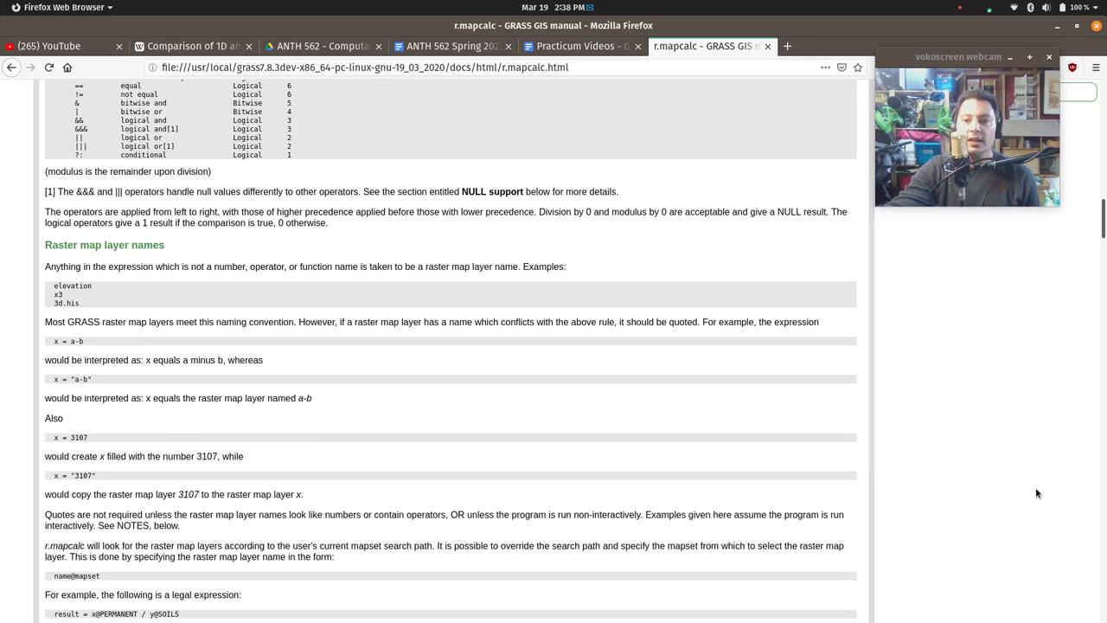
drag(1104, 223, 1080, 341)
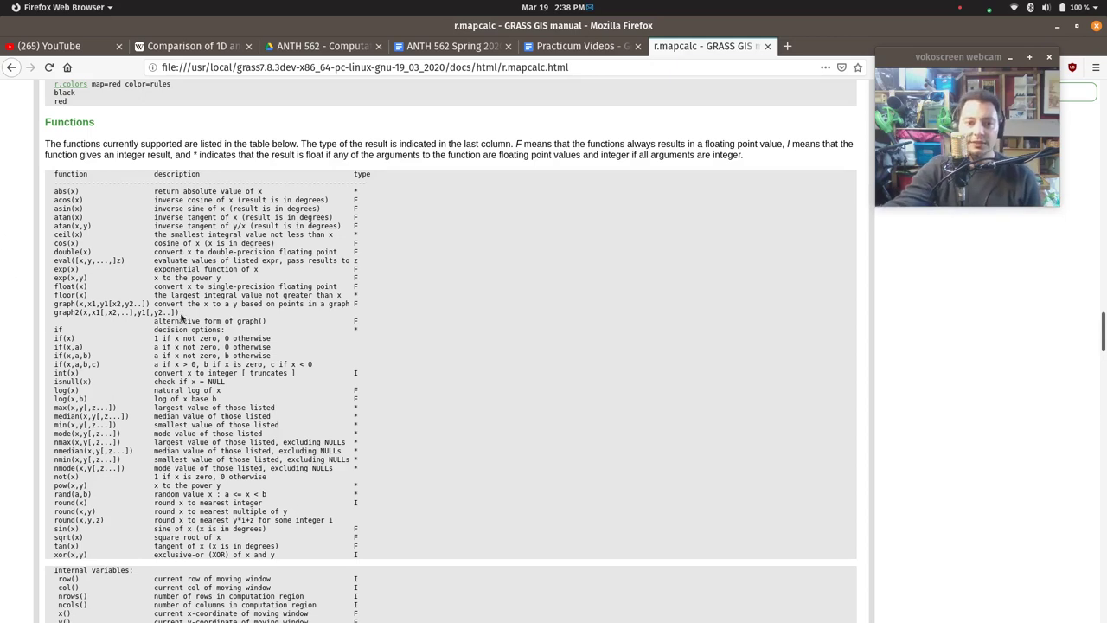
- Scroll the r.mapcalc manual to the neighborhood modifier and category-file label sections
scroll(185, 322, down, 1)
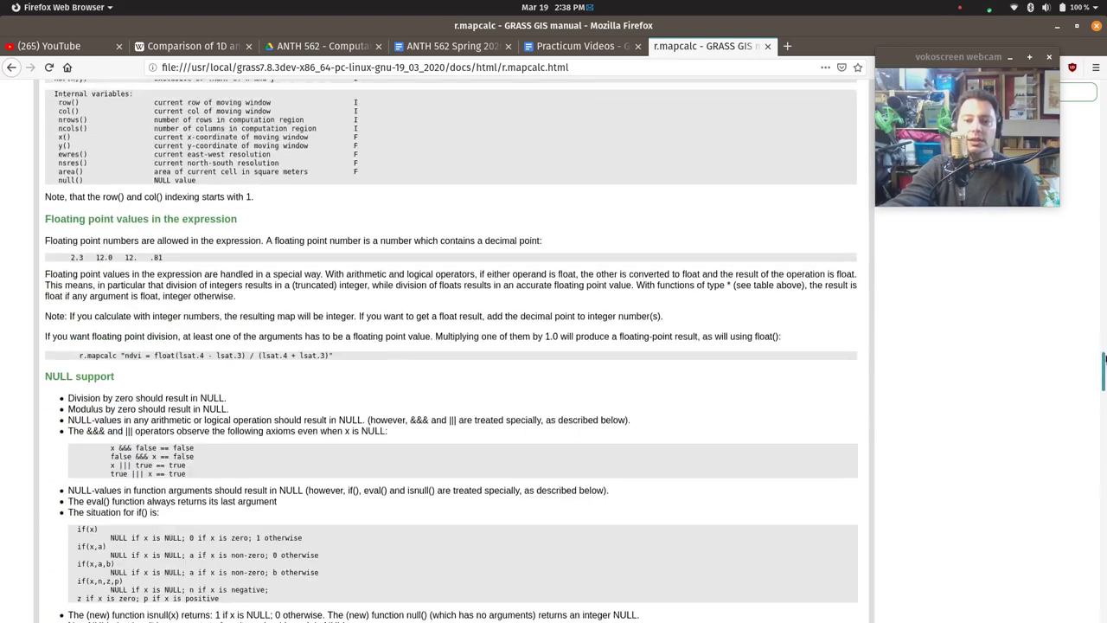
drag(1105, 358, 1081, 244)
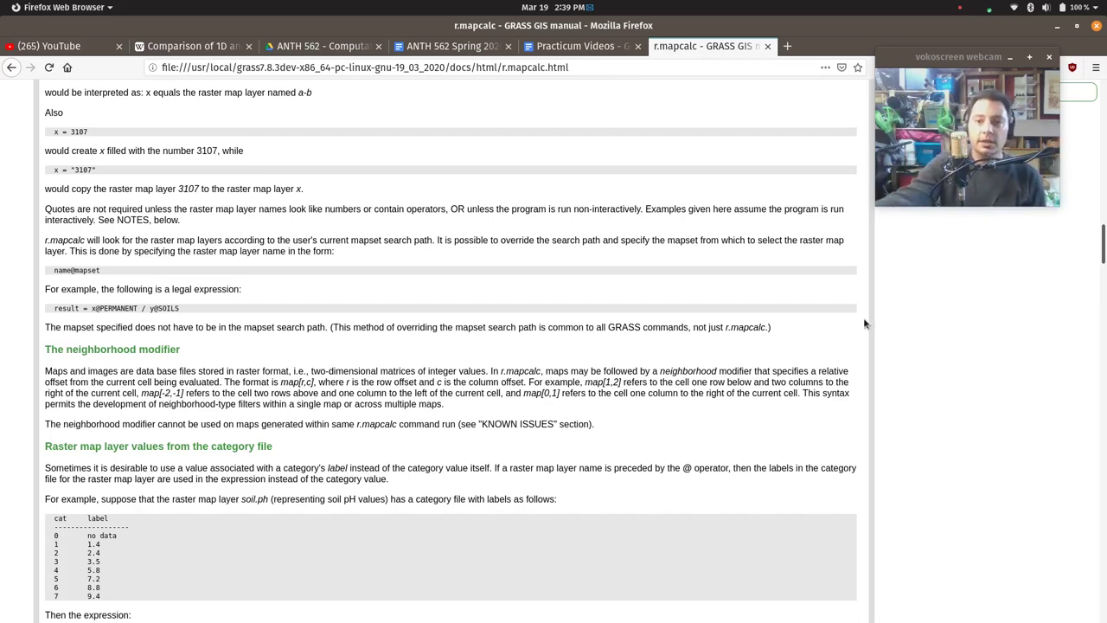
- From the Layer Manager, open Raster map calculator [r.mapcalc] and move its dialog left
key(super)
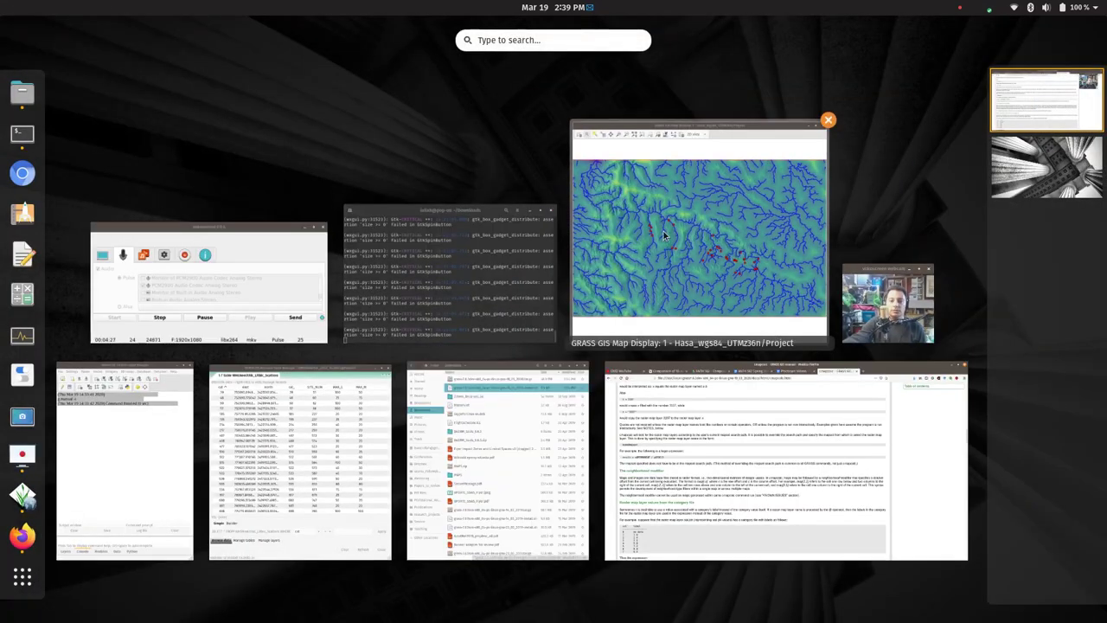
click(667, 297)
key(super)
click(59, 490)
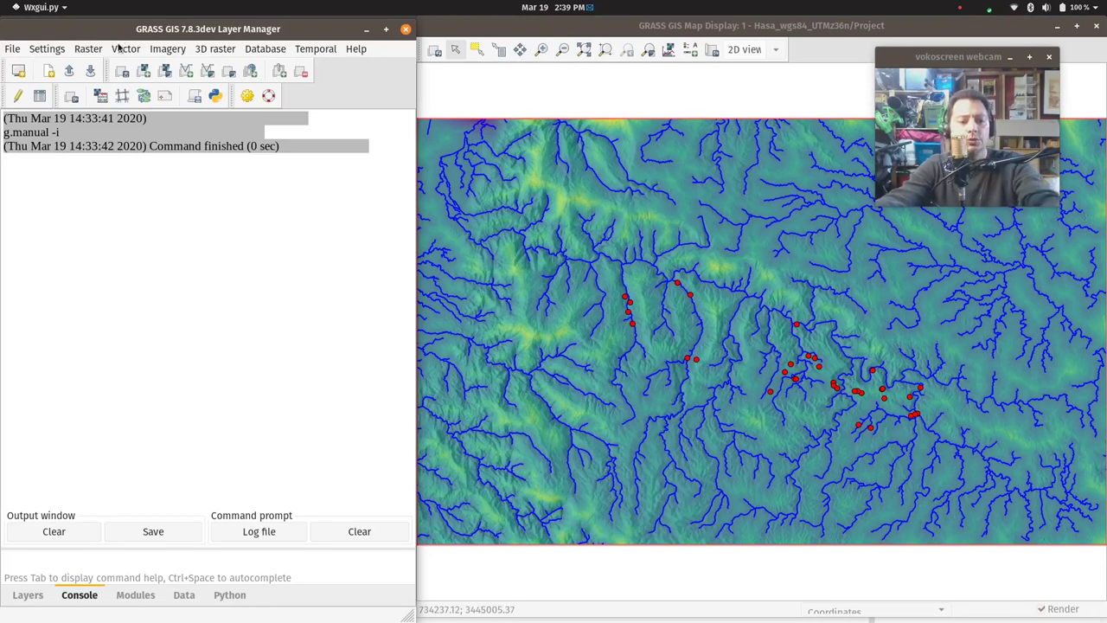
click(88, 50)
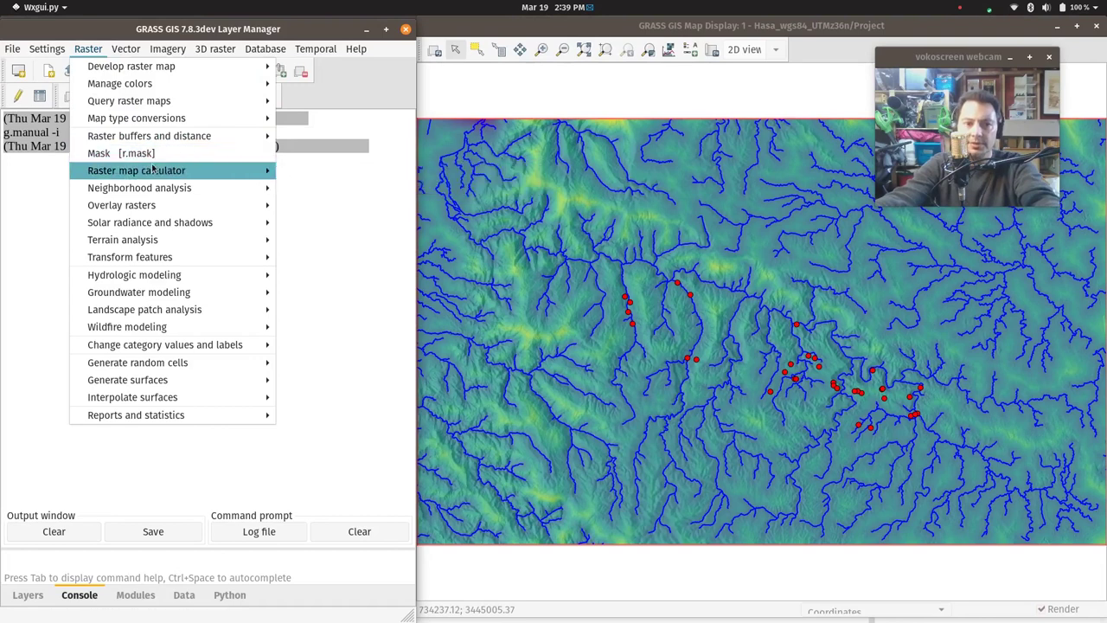
mouse_move(154, 171)
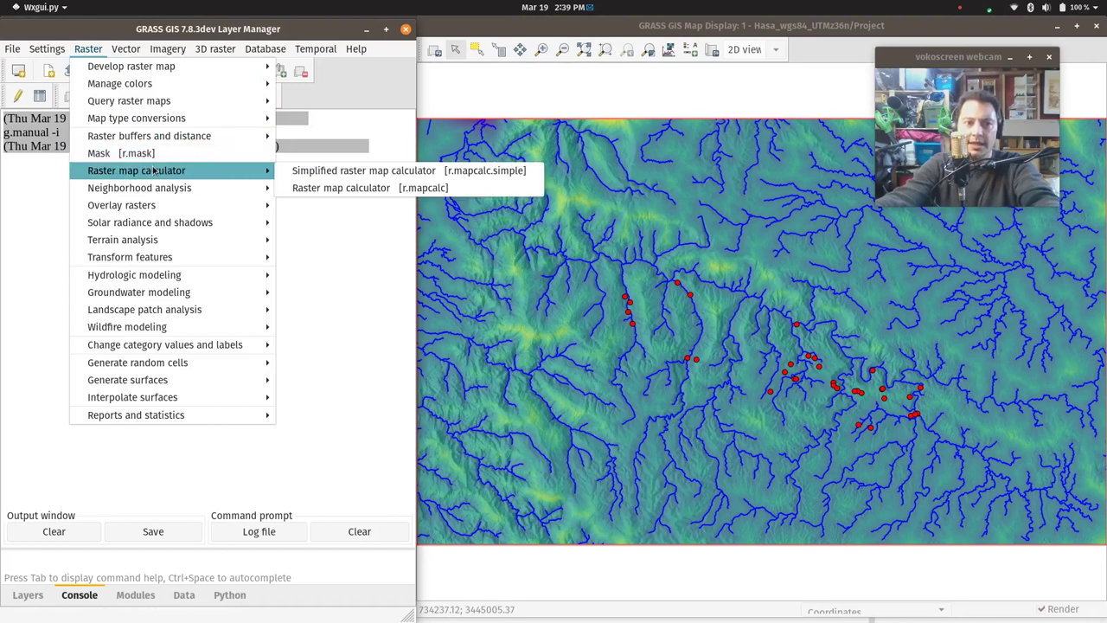
click(338, 192)
drag(527, 101, 372, 97)
- Place the cursor in the calculator expression and briefly recheck the r.mapcalc manual
click(324, 305)
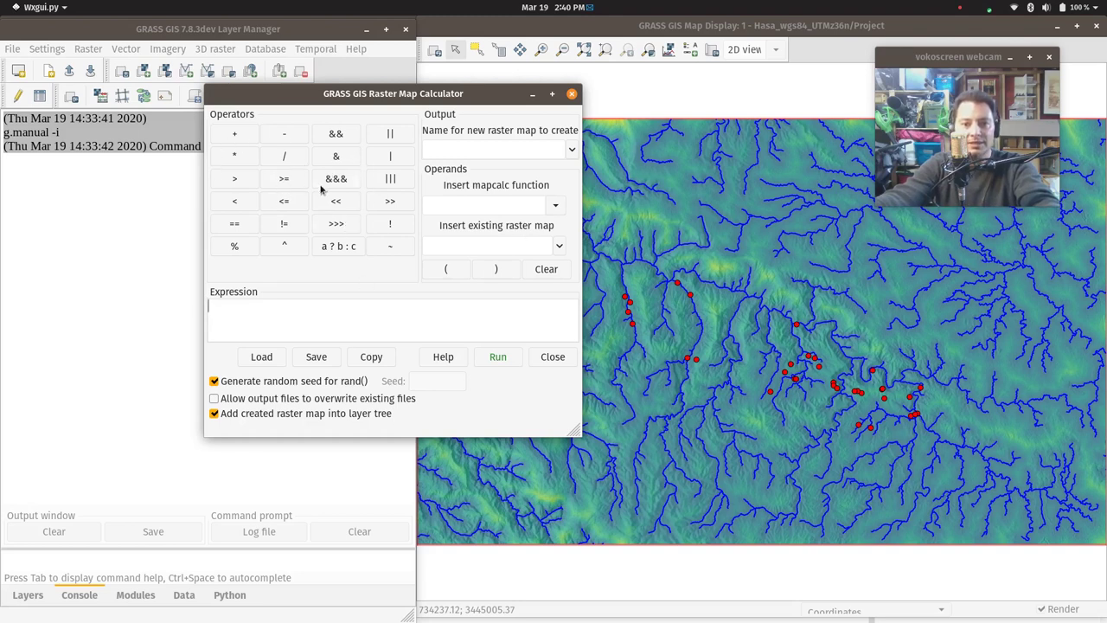
mouse_move(7, 610)
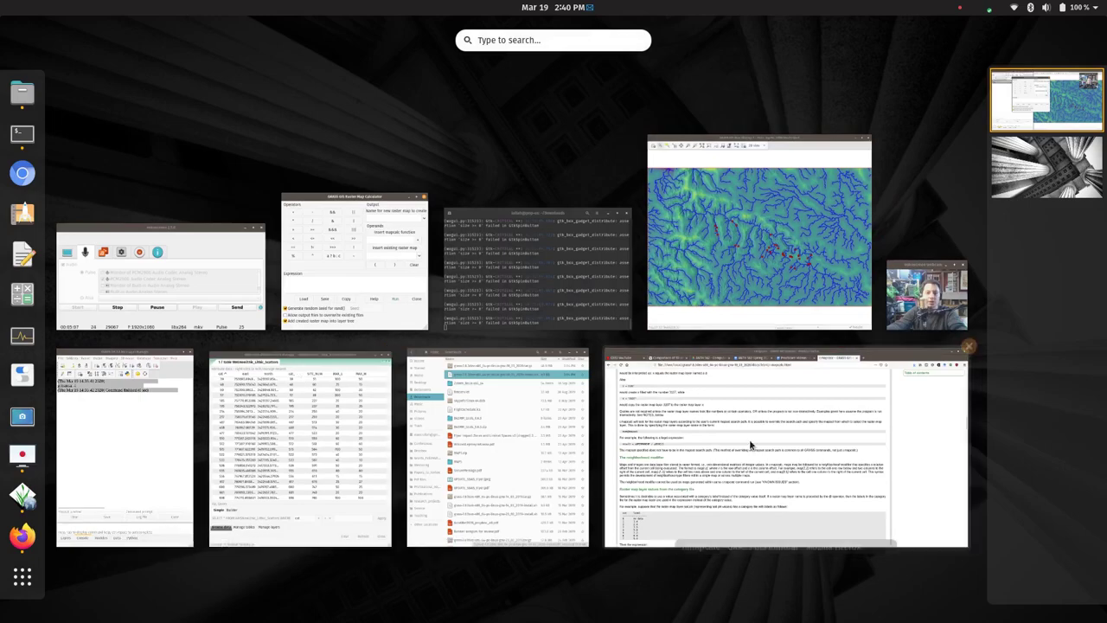
click(749, 439)
scroll(605, 216, up, 13)
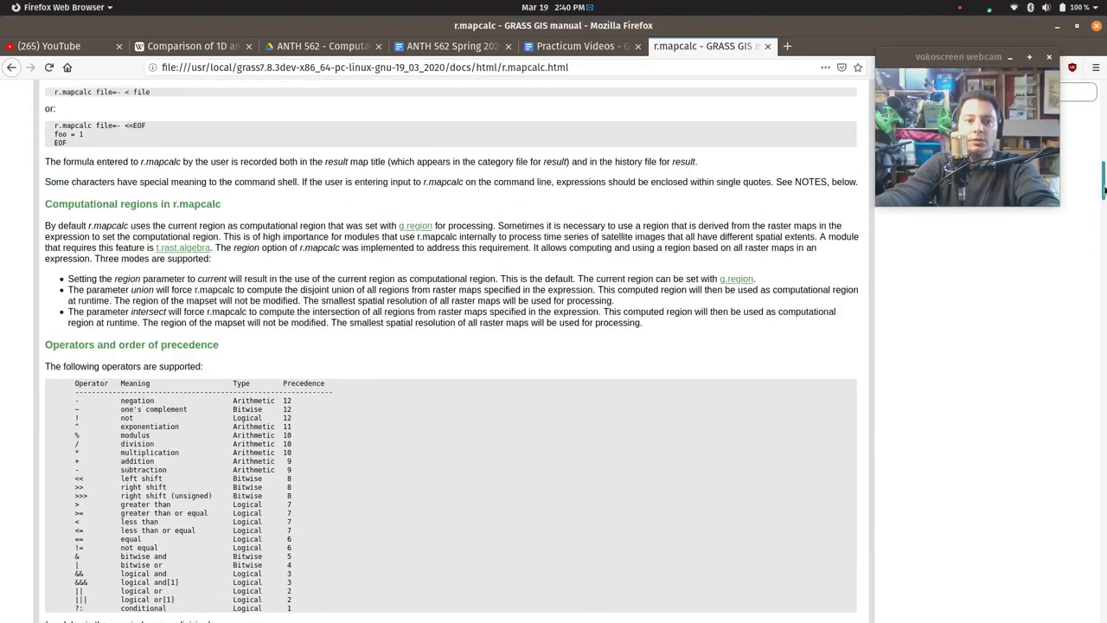
scroll(558, 156, down, 3)
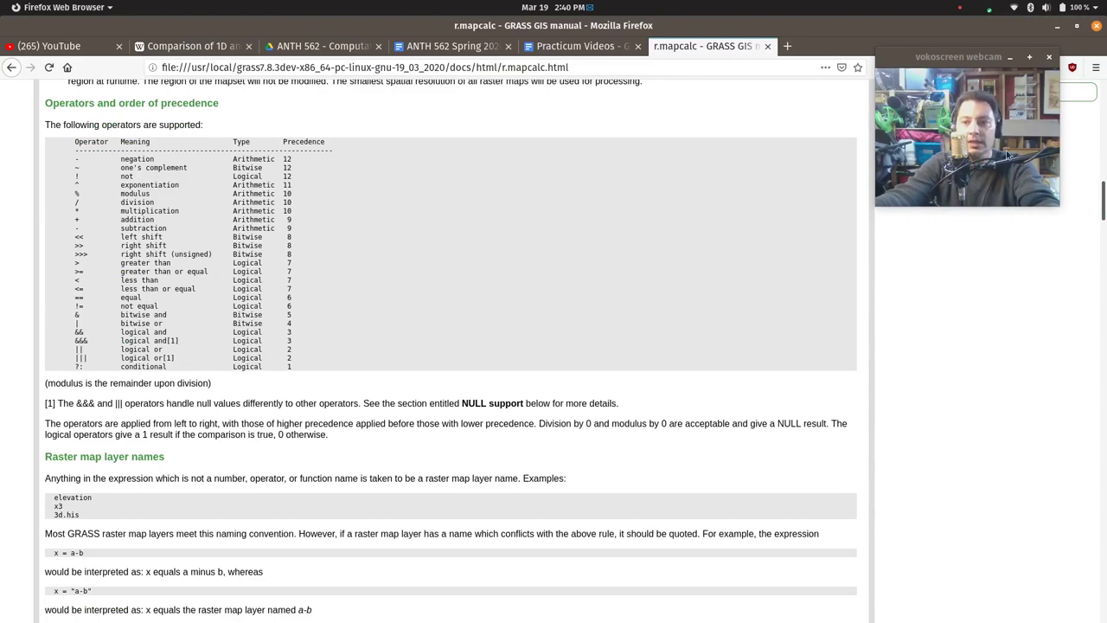
mouse_move(3, 619)
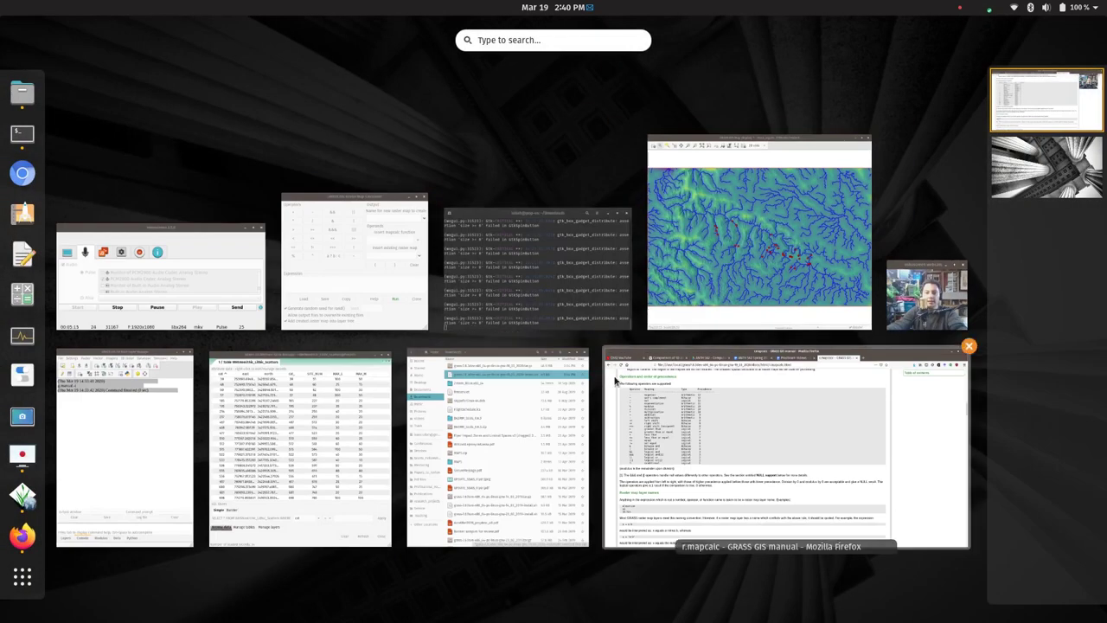
click(340, 286)
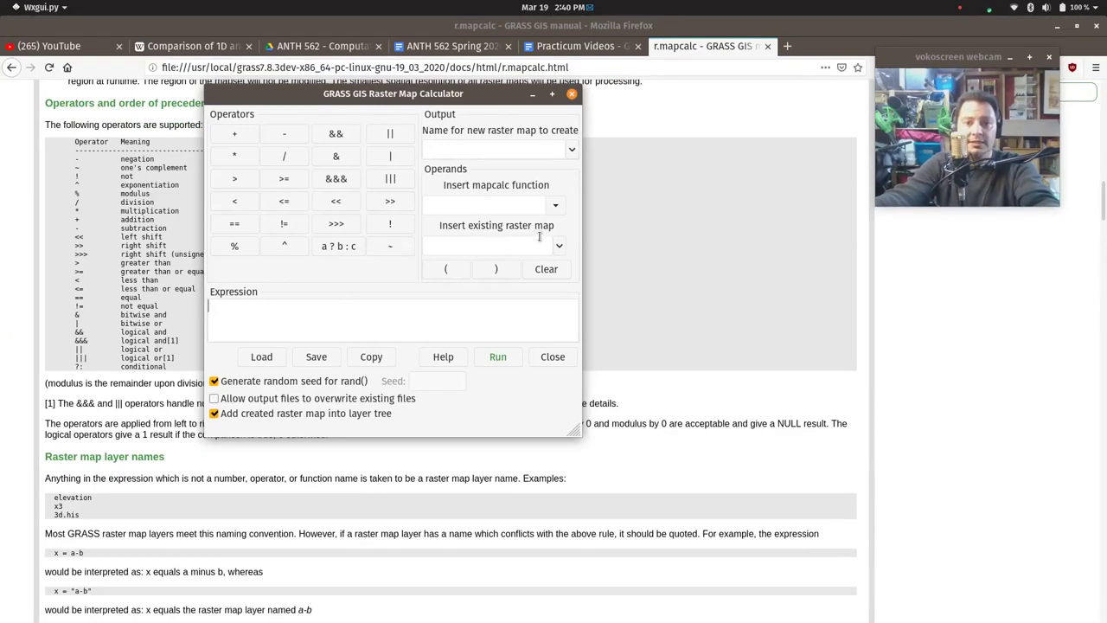
- Browse the calculator's function list and existing raster list without choosing anything
click(555, 202)
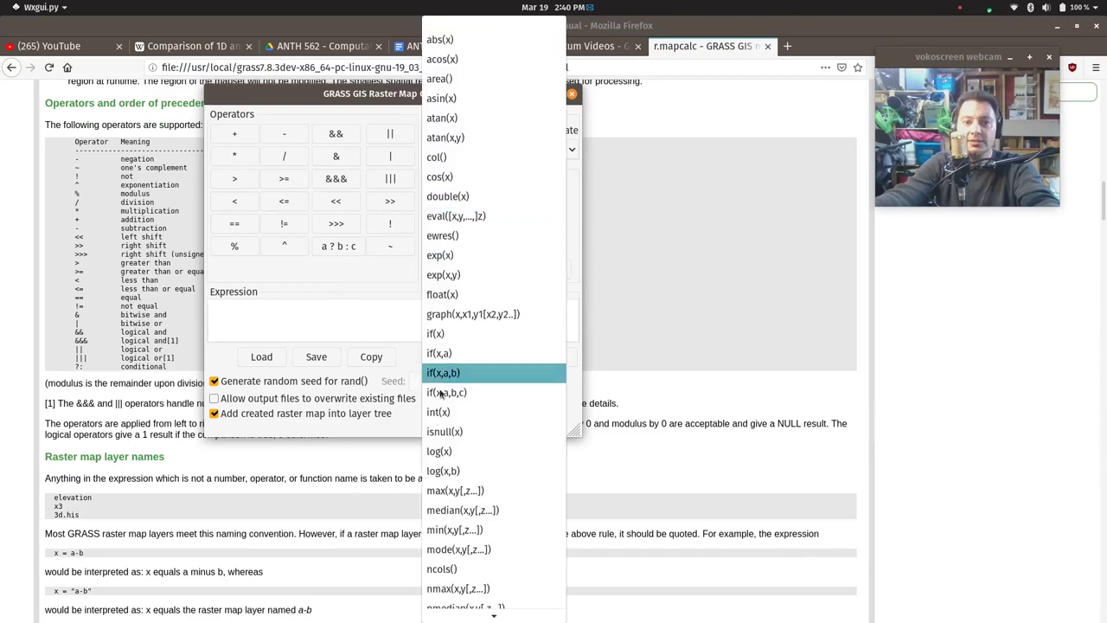
scroll(518, 540, down, 1)
mouse_move(493, 25)
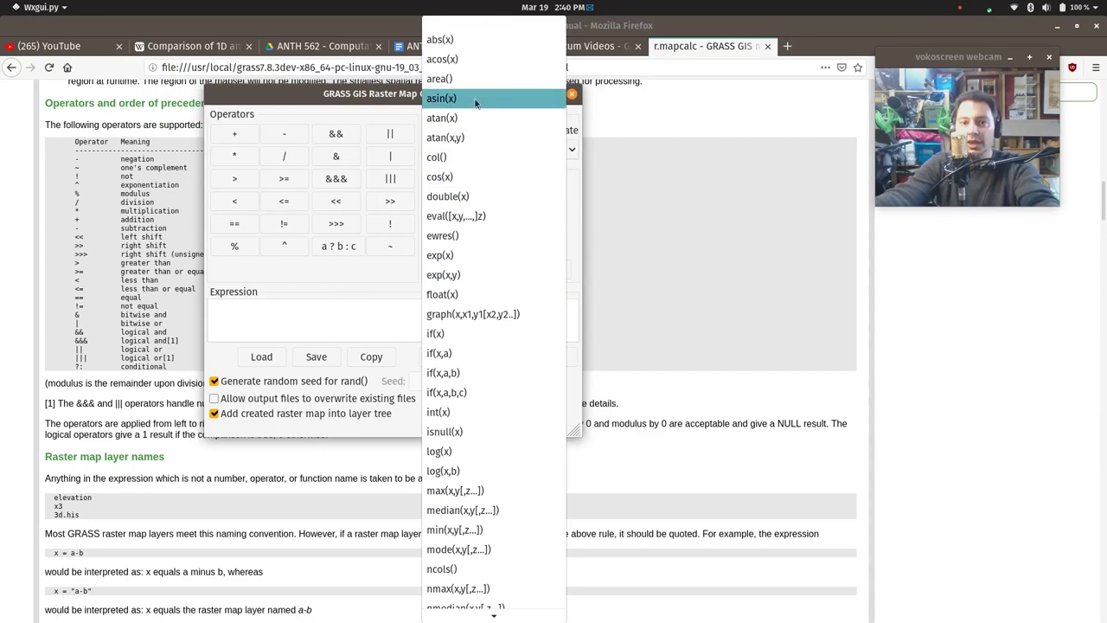
click(414, 249)
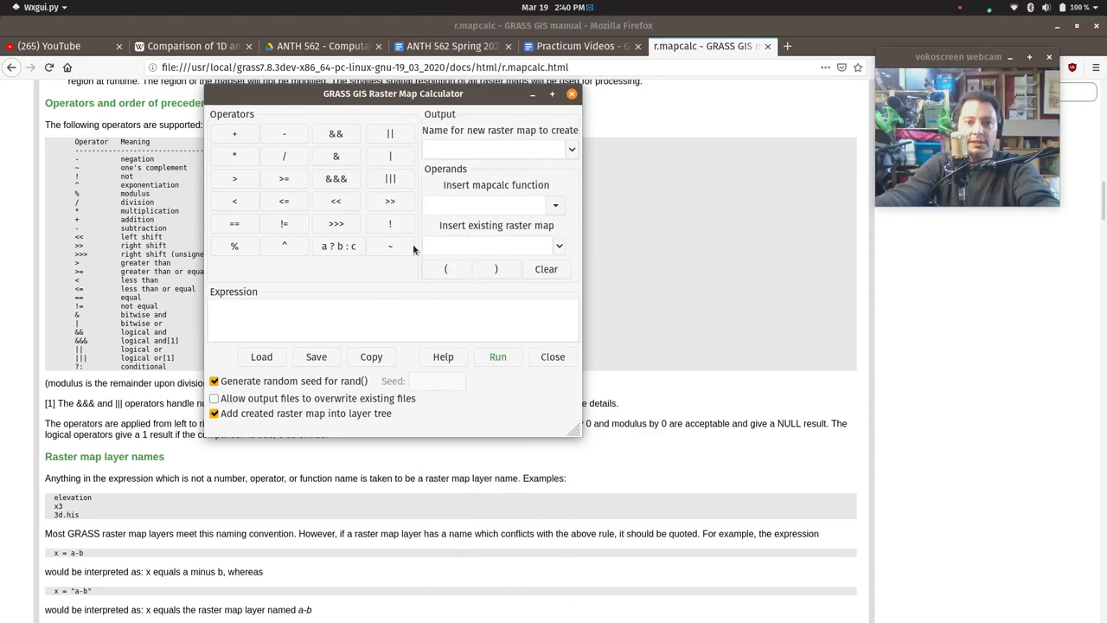
click(572, 151)
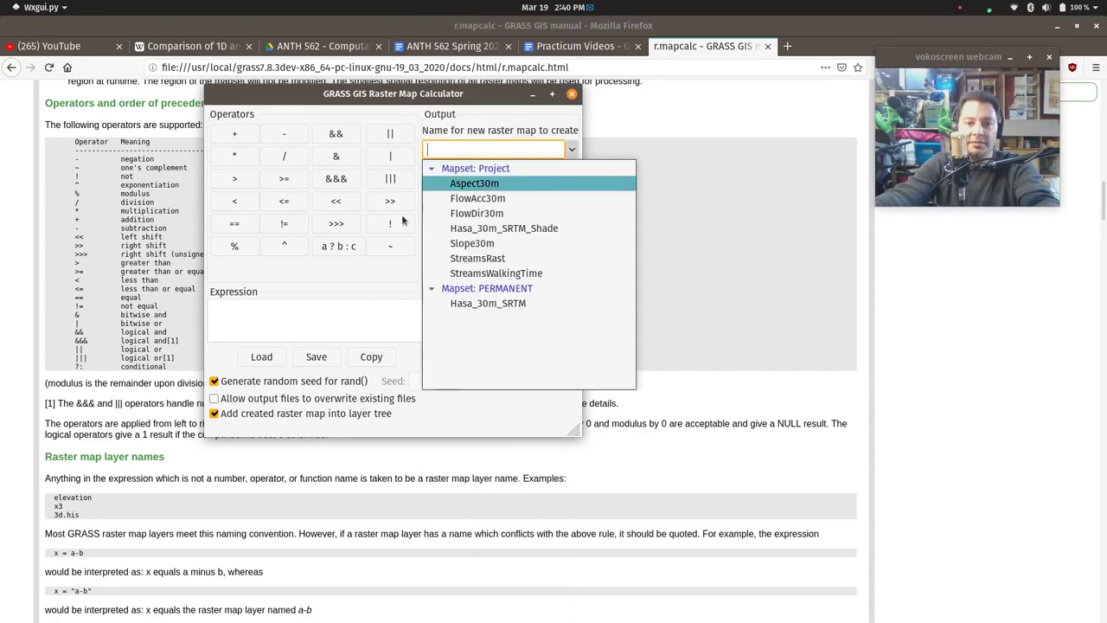
click(370, 270)
click(273, 326)
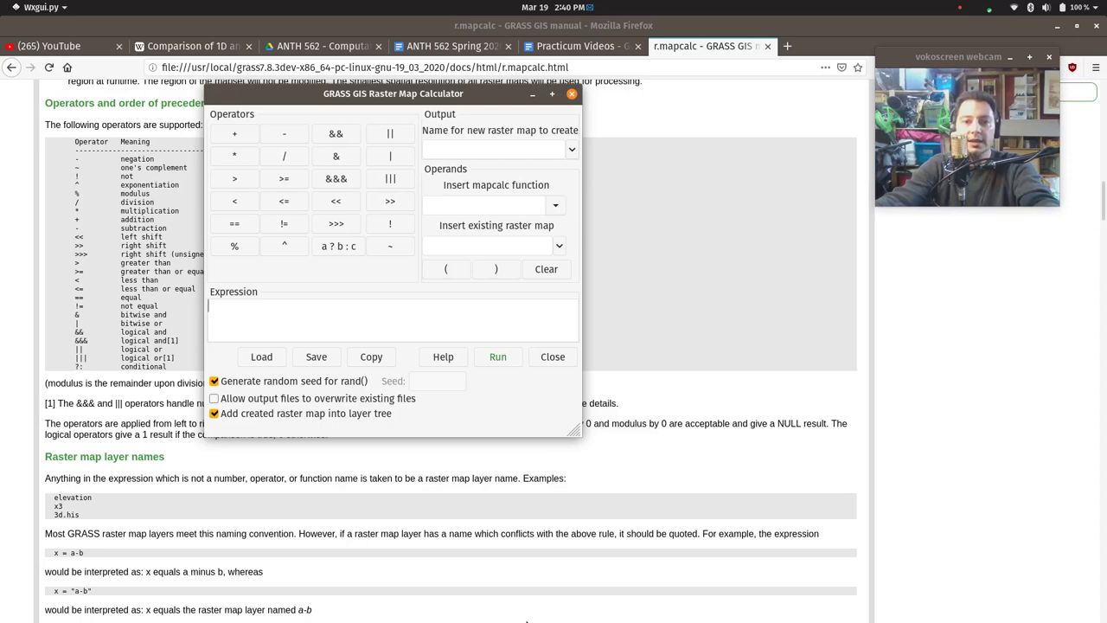
- Insert Slope30m from the Project mapset into the expression, then return to the Layer Manager
click(558, 247)
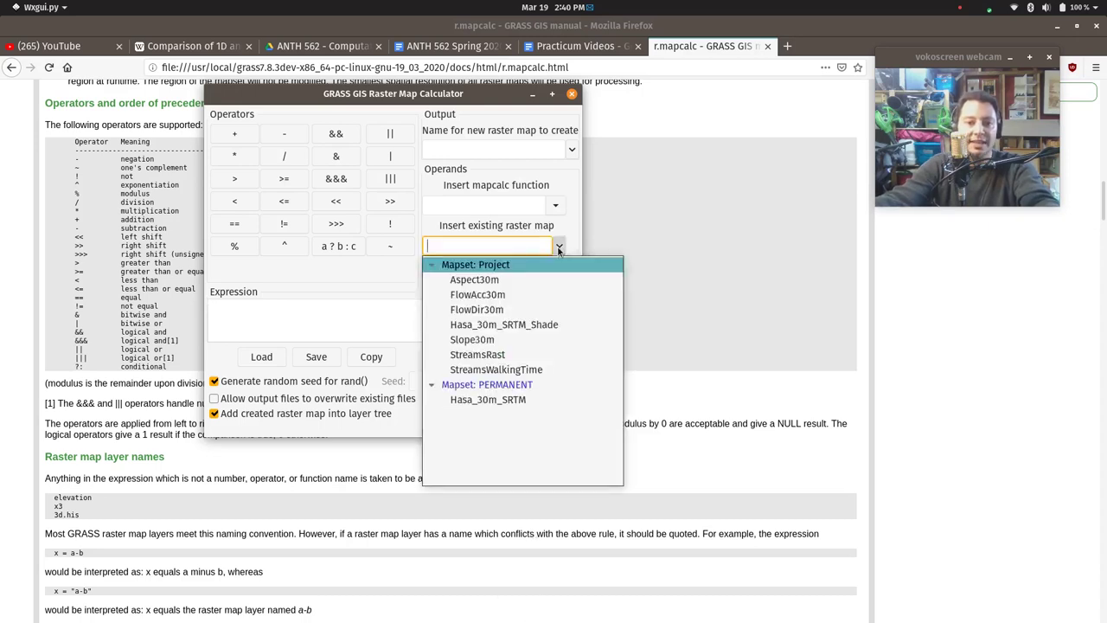
click(491, 340)
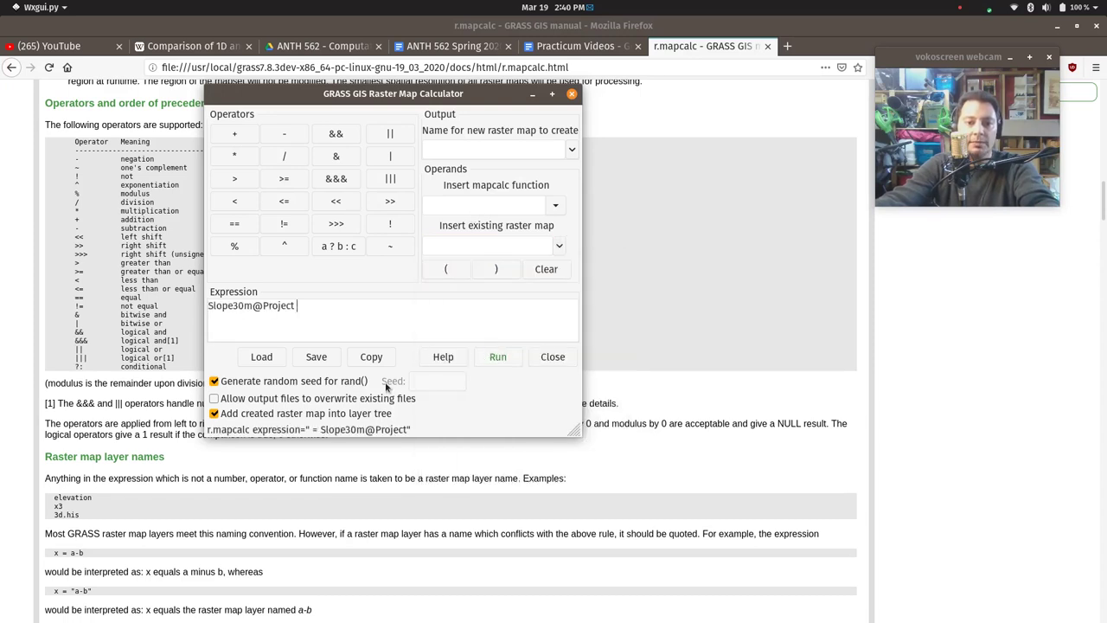
key(super)
click(729, 250)
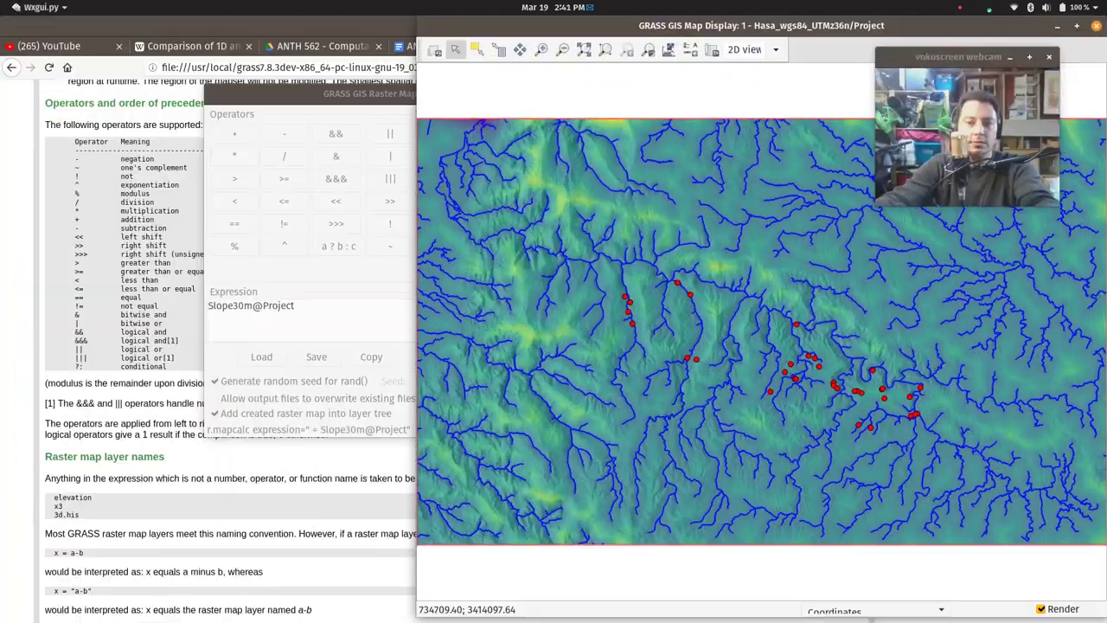
key(super)
- Hide the StreamsWalkingTime layer and show the Slope30m raster on the map
click(131, 458)
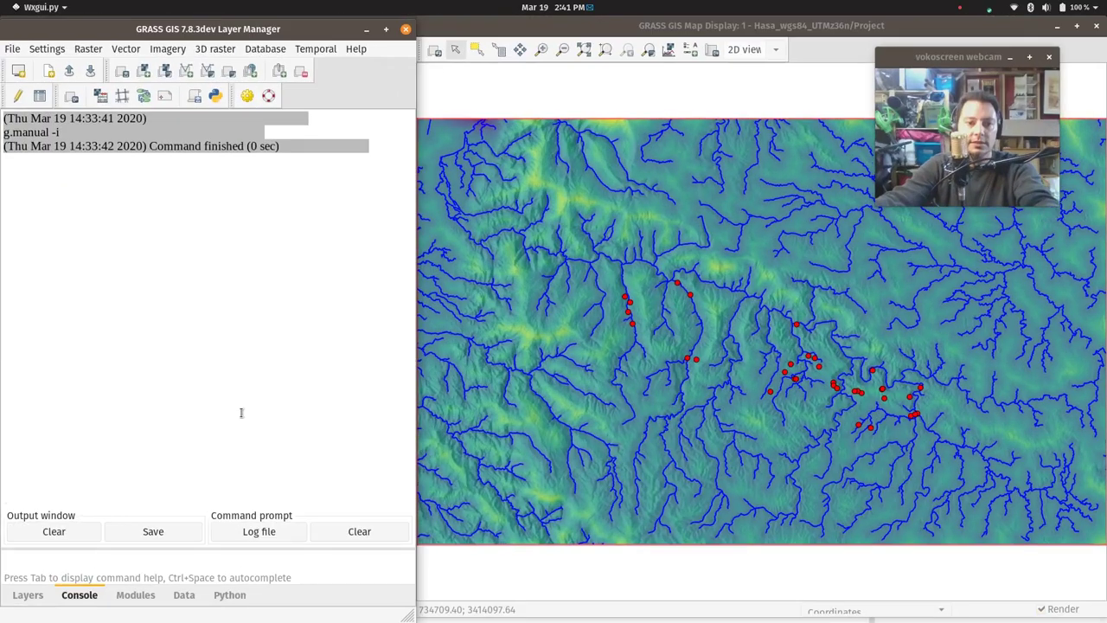
click(21, 593)
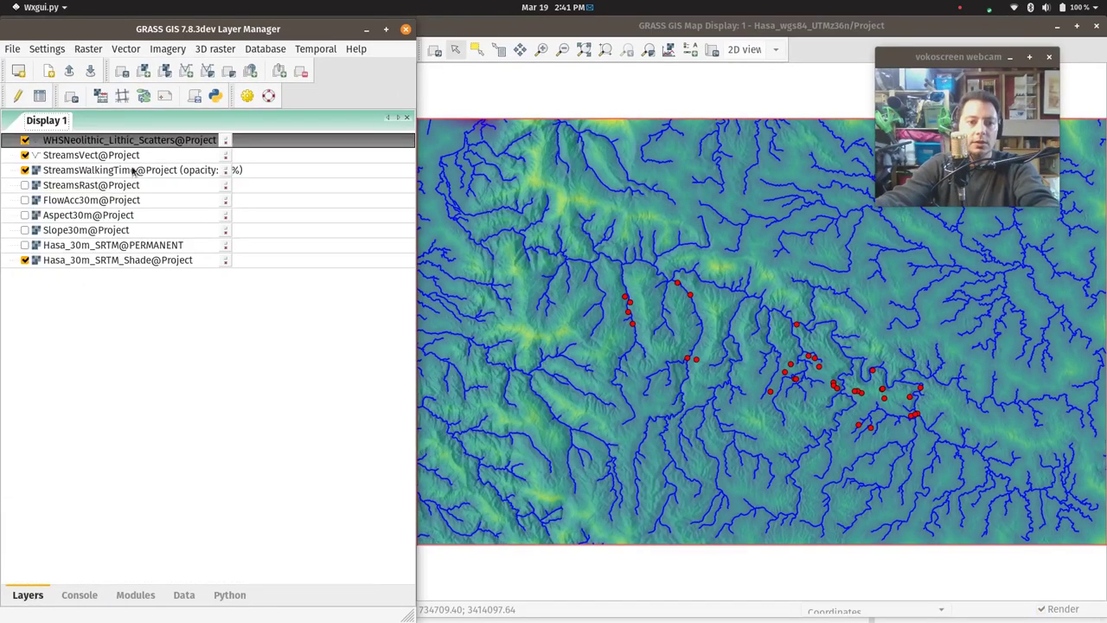
click(28, 172)
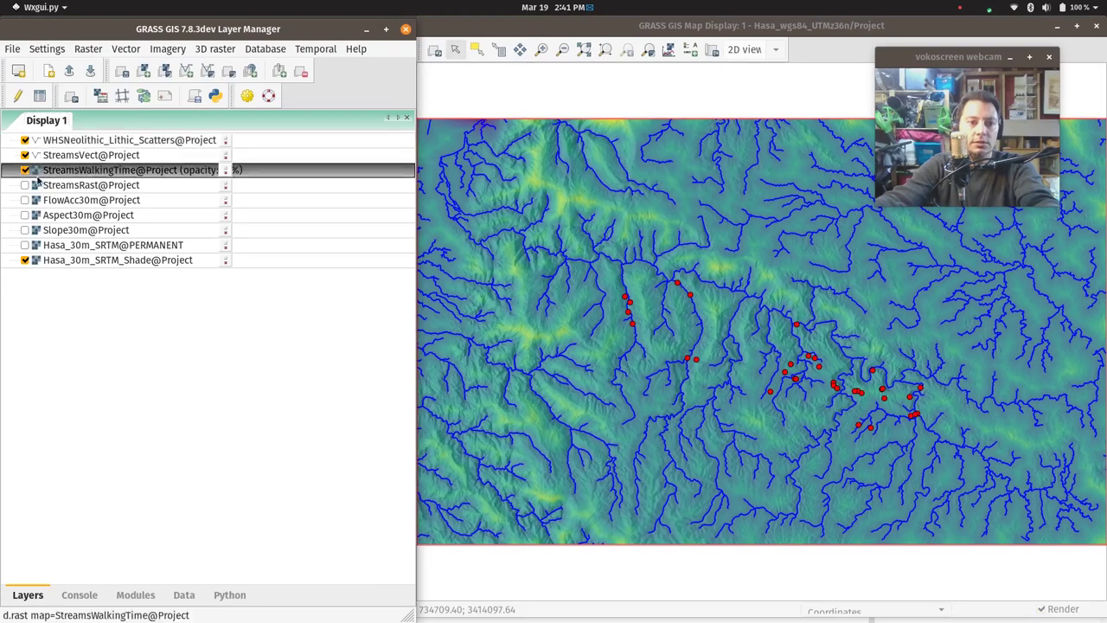
click(25, 170)
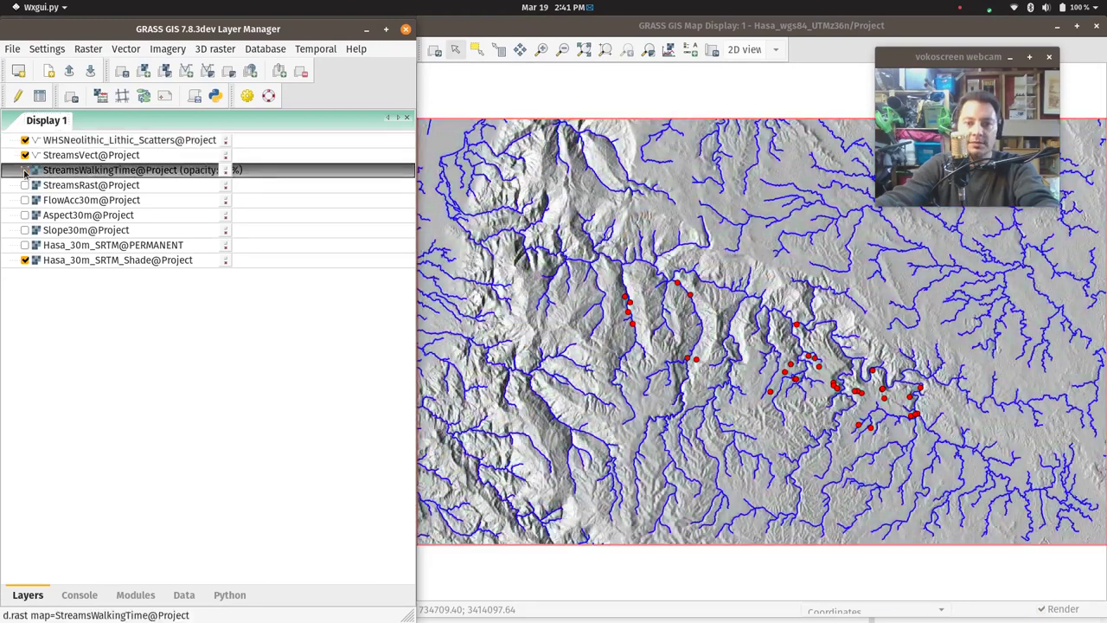
click(25, 230)
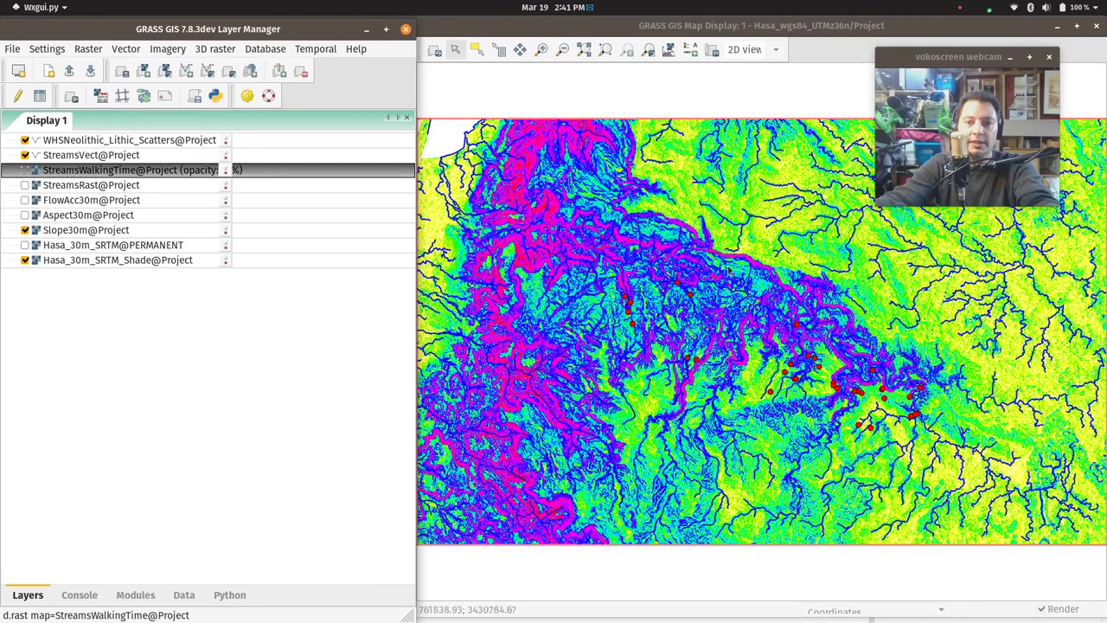
- Set the Slope30m layer's opacity to 80%
click(100, 230)
right_click(102, 229)
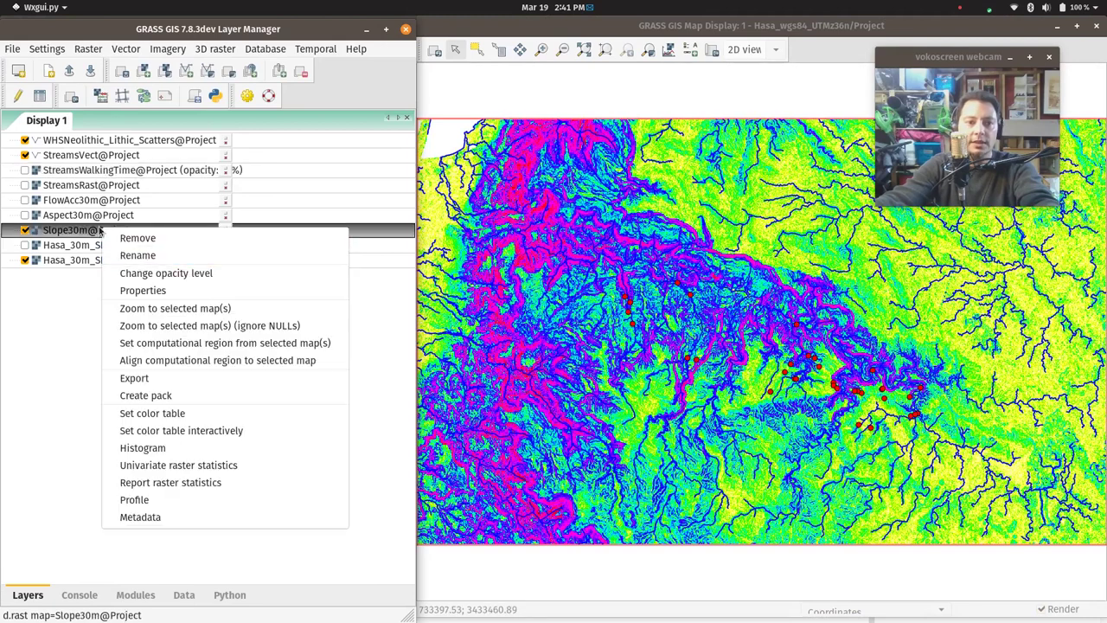
click(183, 279)
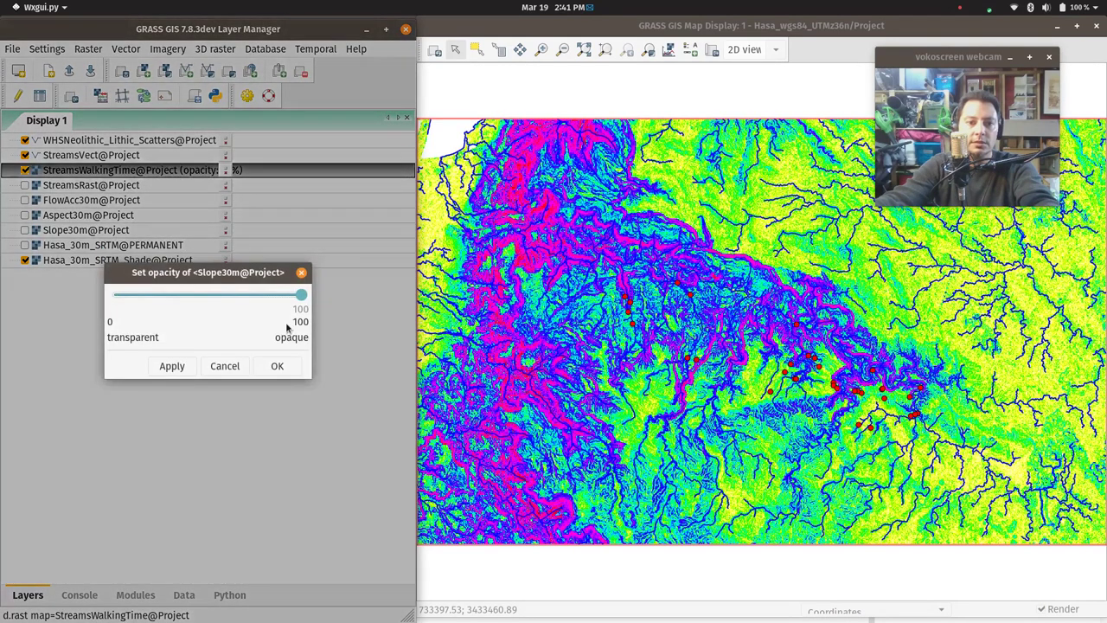
drag(299, 296, 263, 298)
click(286, 367)
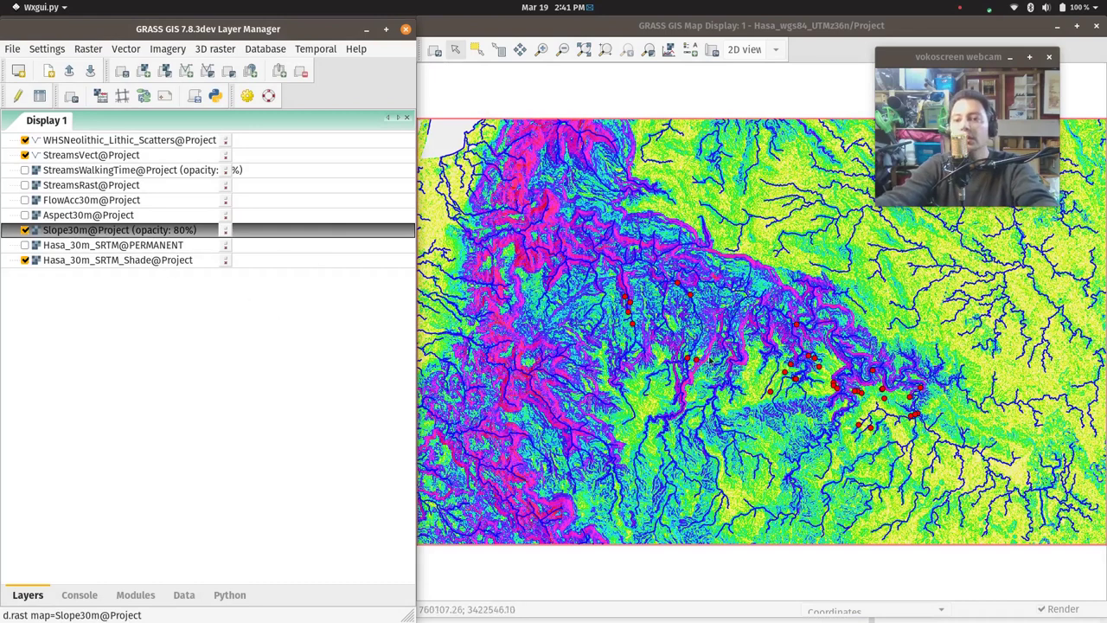
- Add a raster legend for the slope map and move it to the map's right side
click(711, 50)
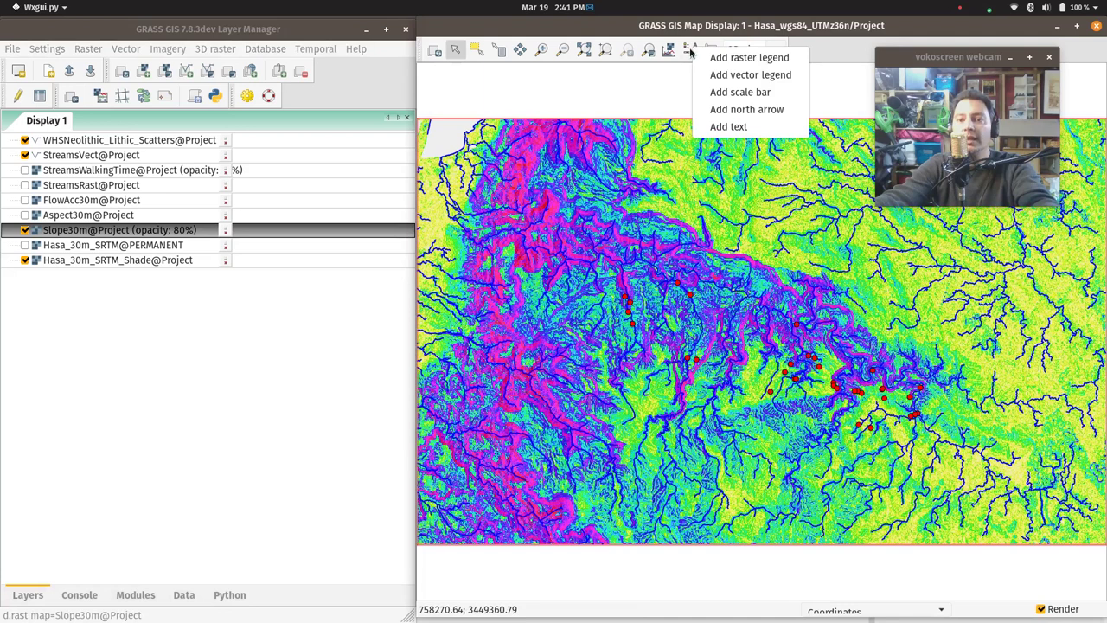
click(749, 57)
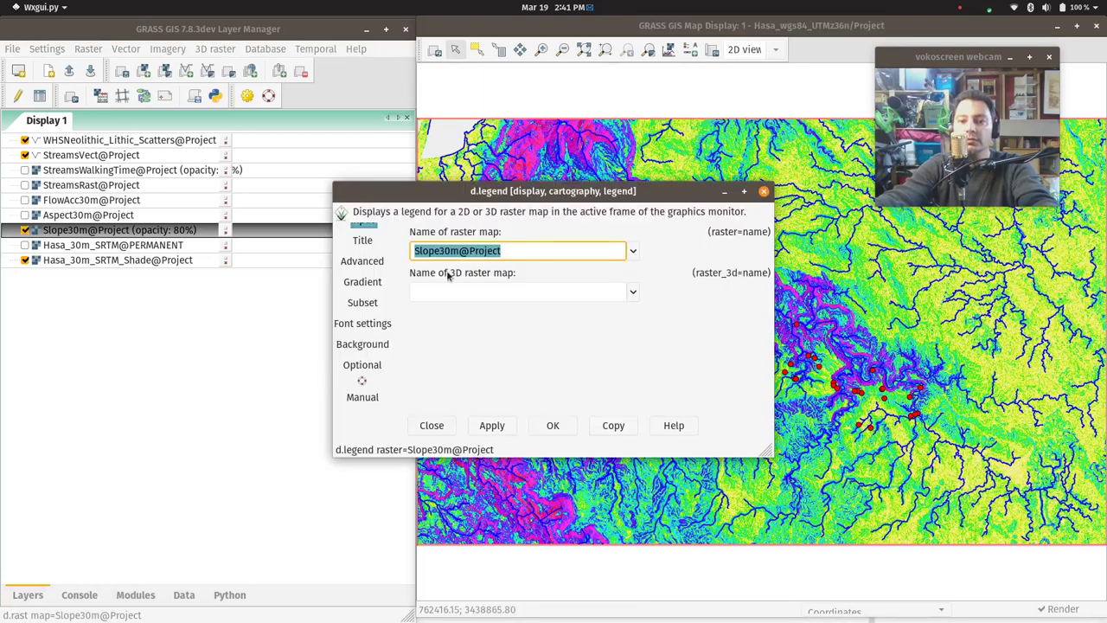
click(554, 425)
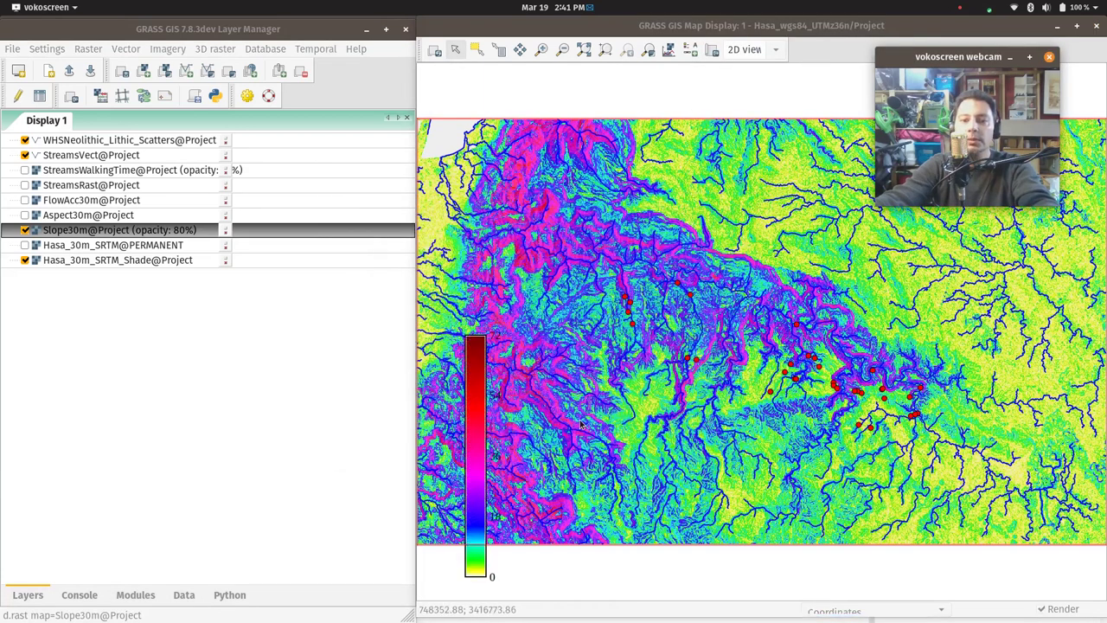
drag(494, 422, 1047, 357)
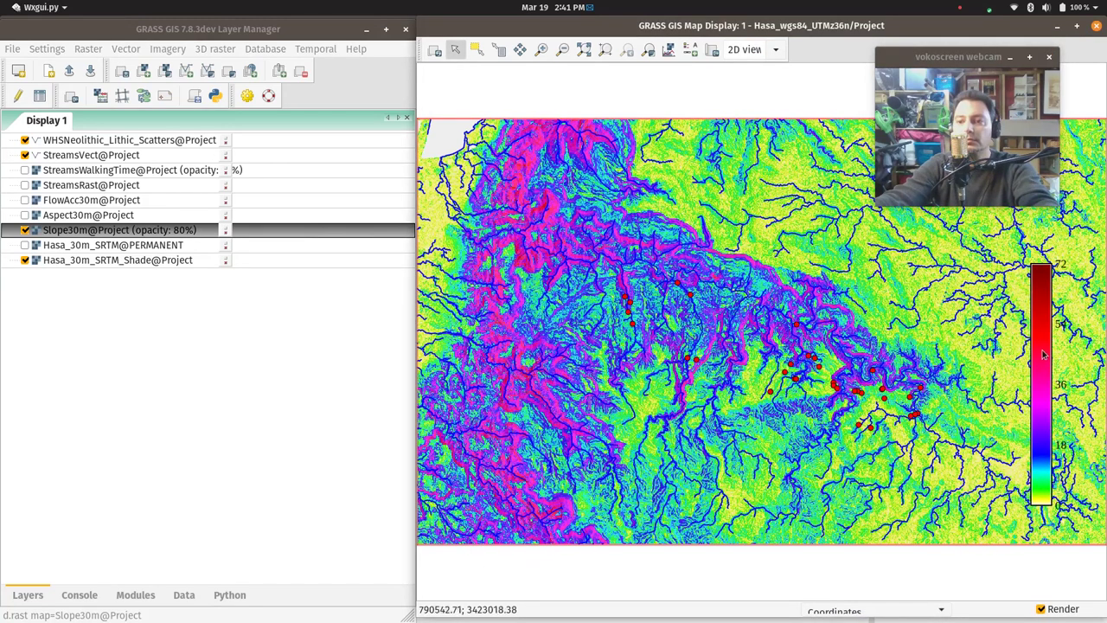
- Turn on Show background for the legend and reposition it at the right
double_click(1043, 353)
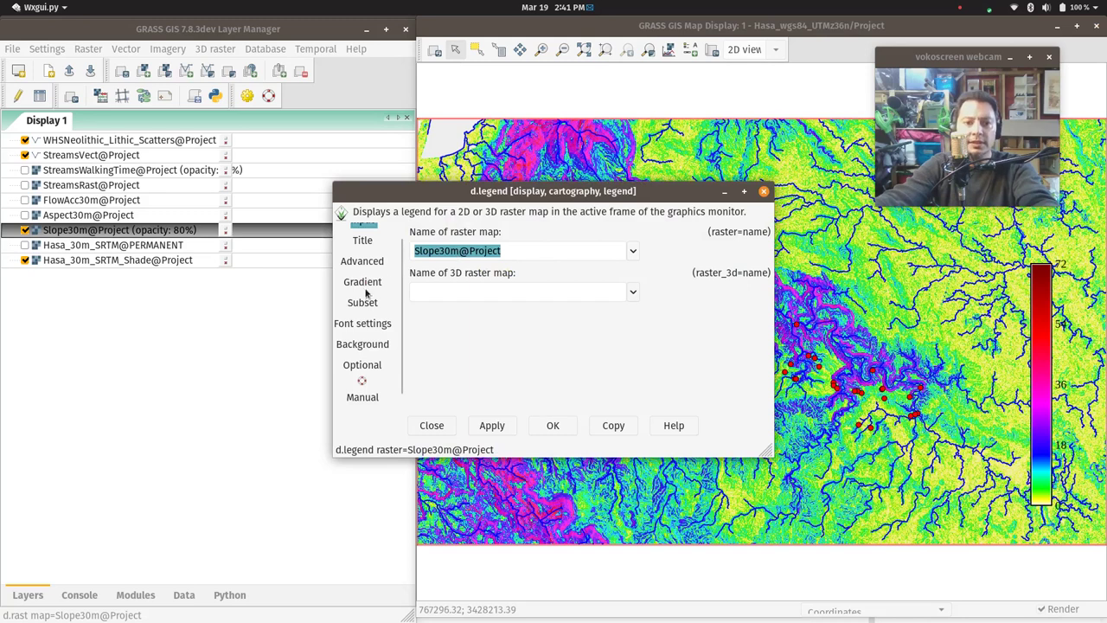
click(363, 344)
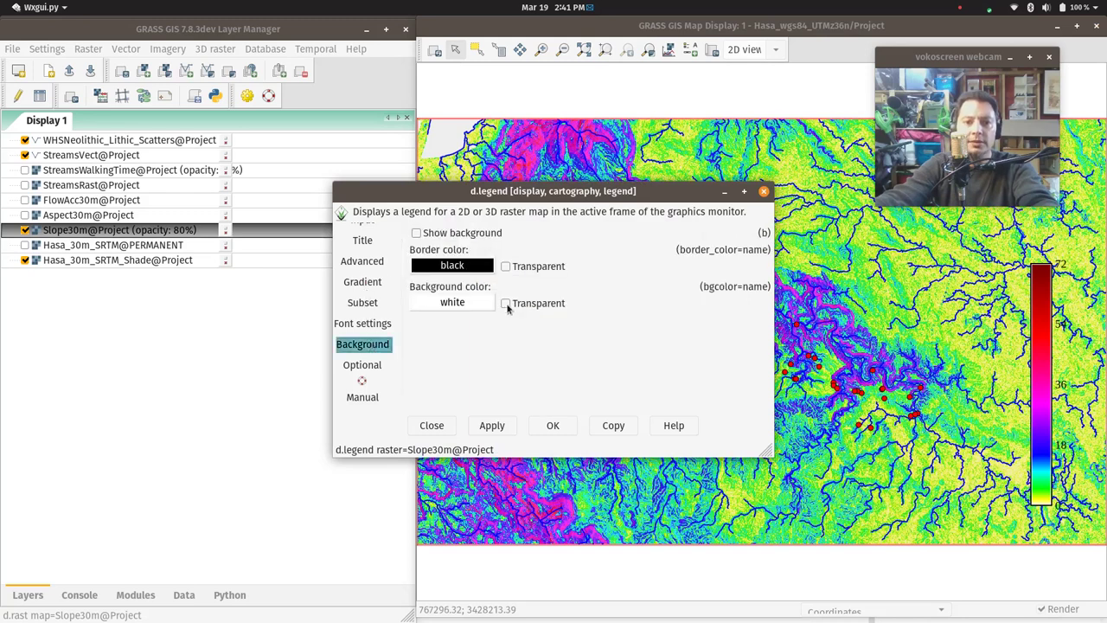
click(439, 233)
click(506, 426)
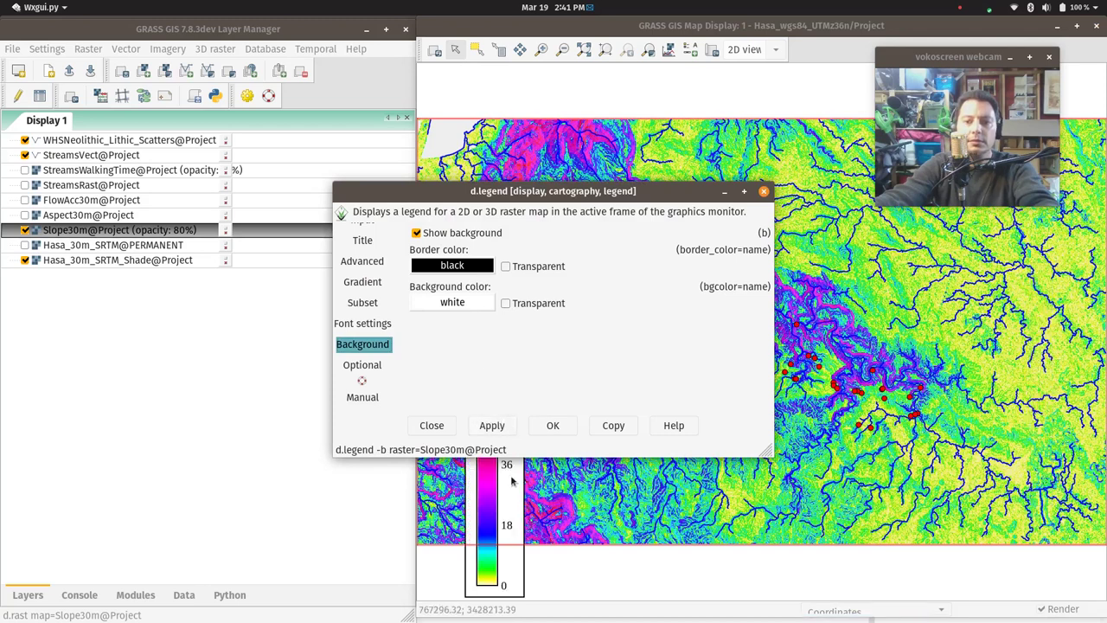
click(553, 426)
drag(509, 443, 1032, 359)
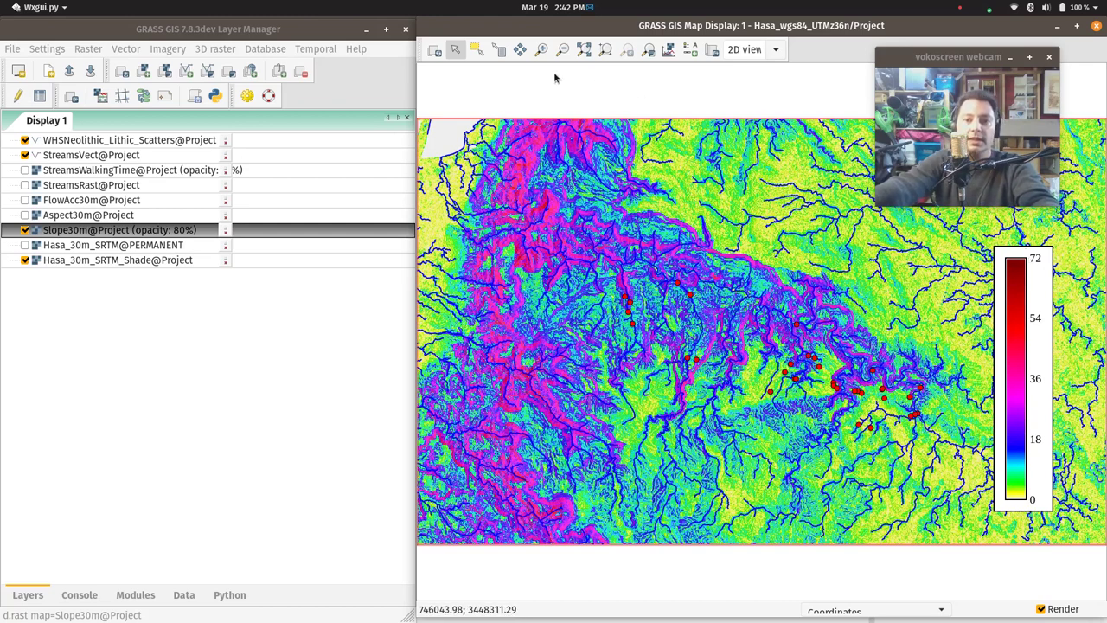
- Create a histogram of the Slope30m raster and place its window at the lower left
click(672, 50)
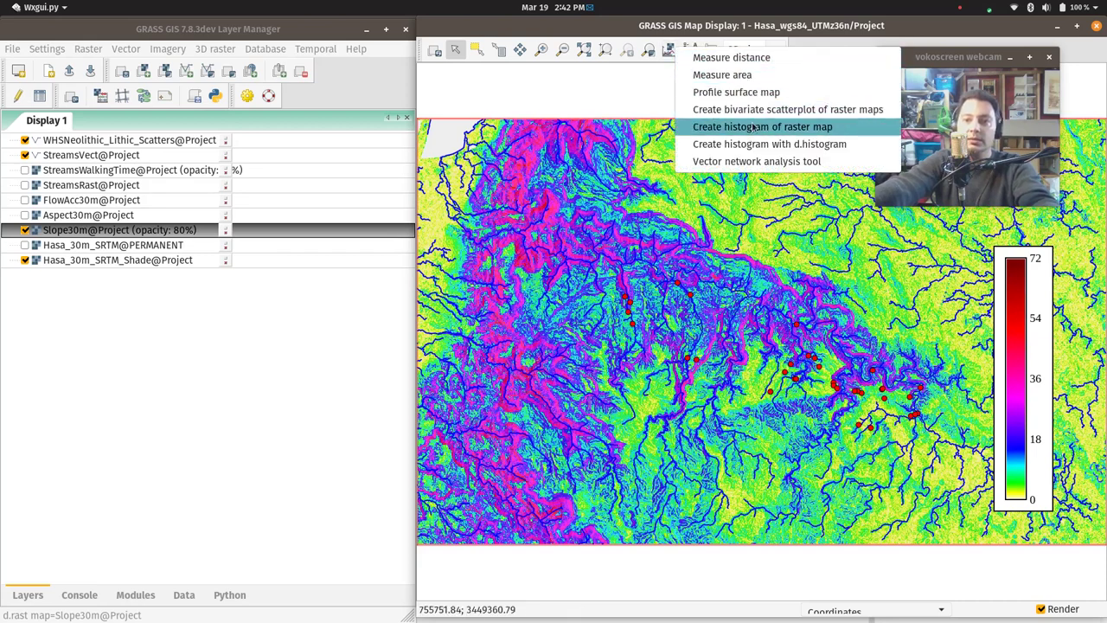
click(754, 127)
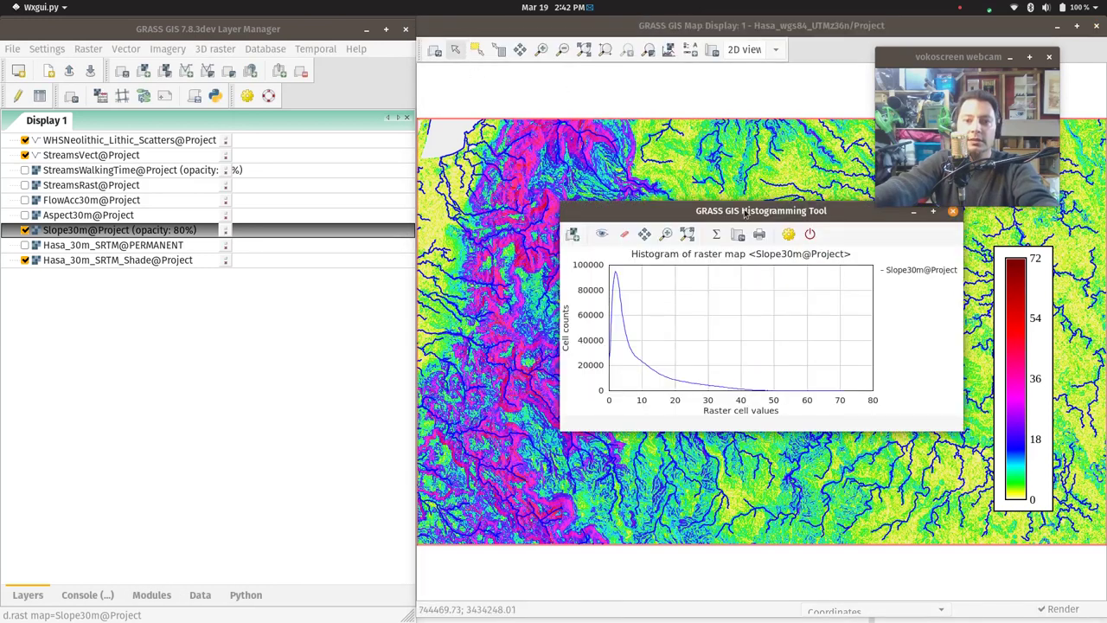
drag(743, 212, 684, 211)
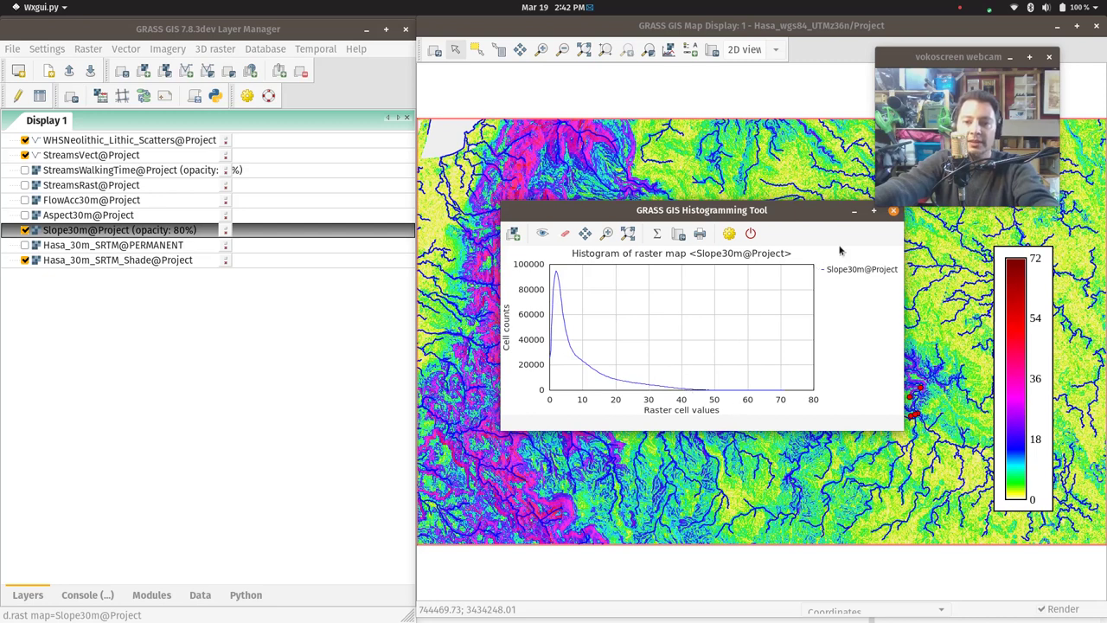
drag(804, 215, 307, 402)
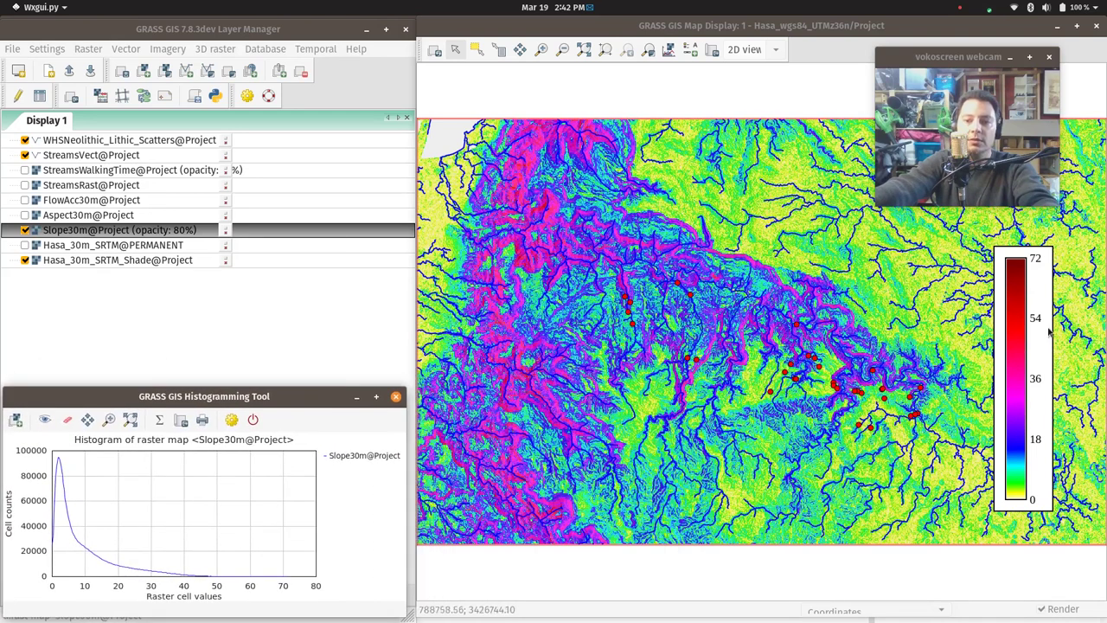
- Run the expression Slope30m@Project / 2 with output raster half_of_slope
key(super)
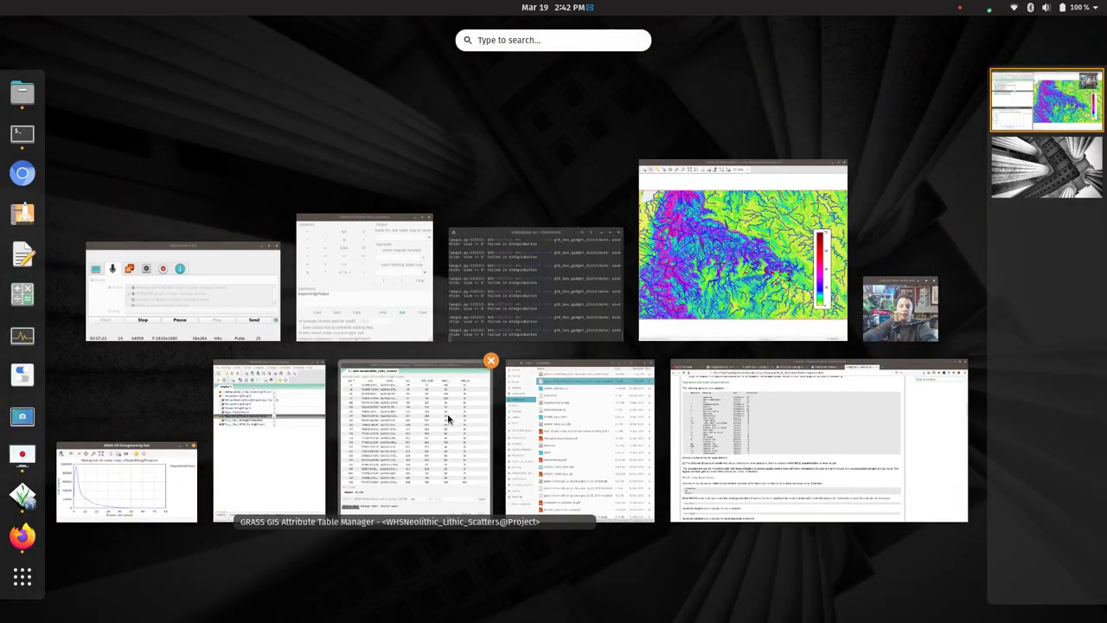
click(370, 302)
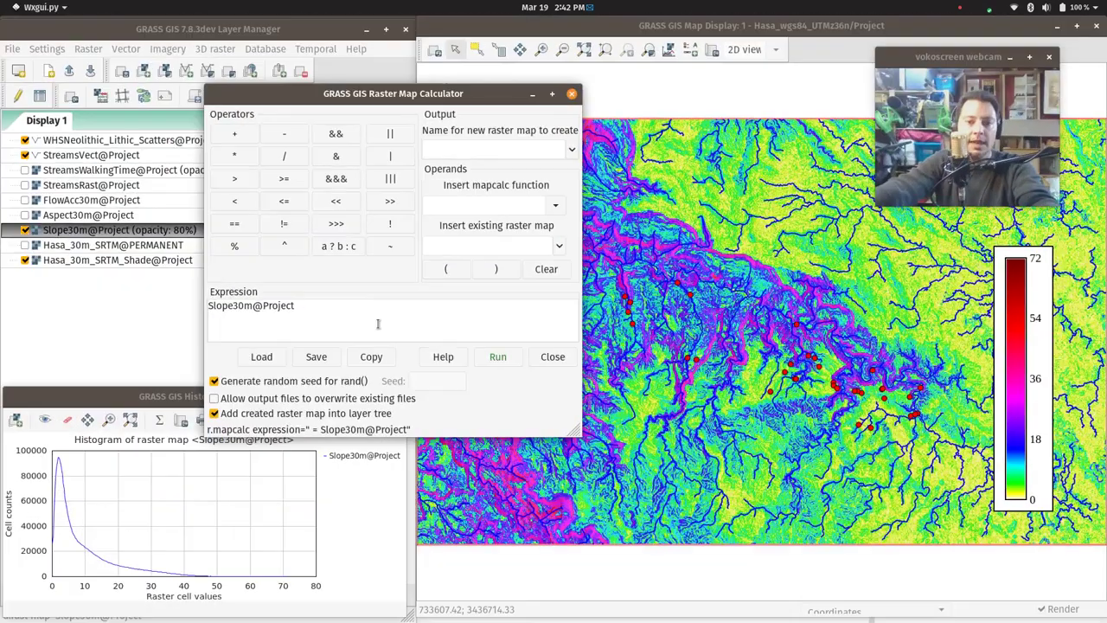
click(560, 248)
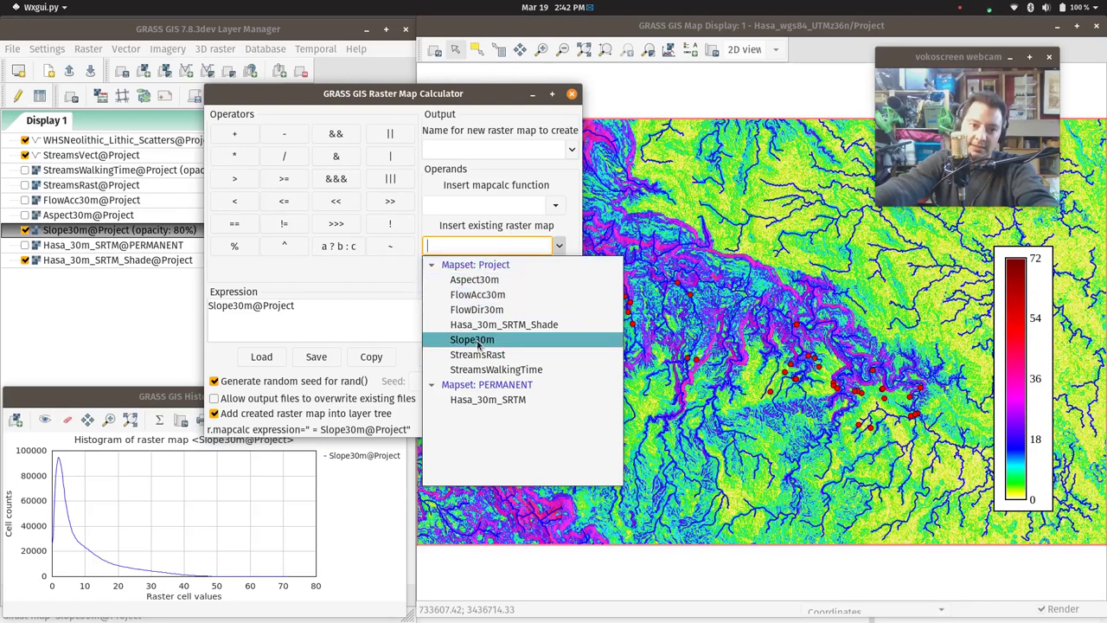
click(324, 300)
click(294, 307)
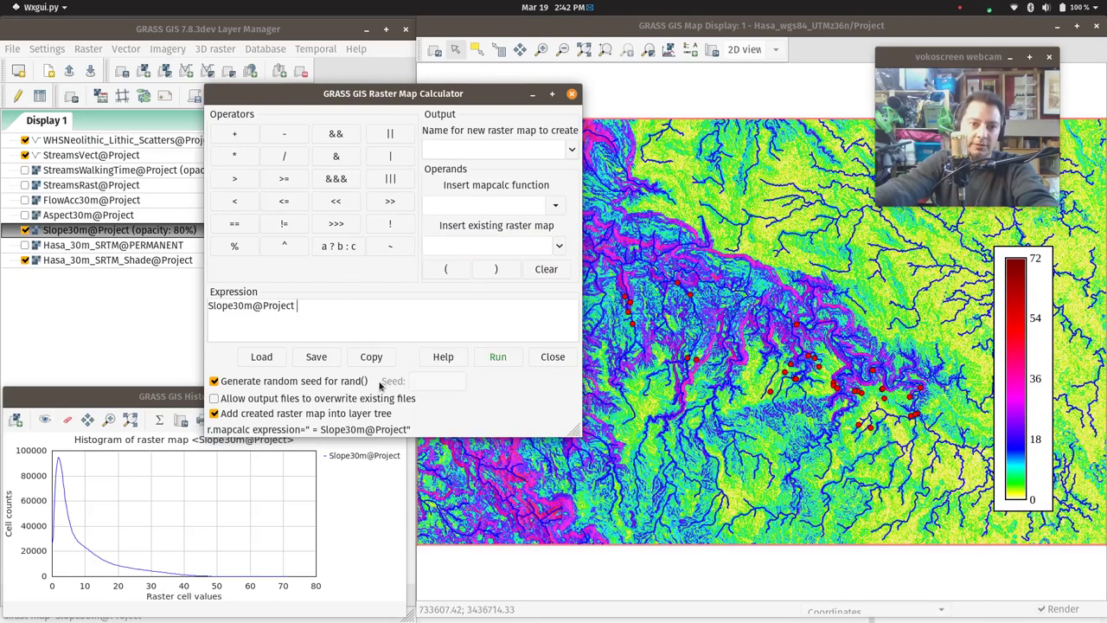
click(292, 158)
text(2)
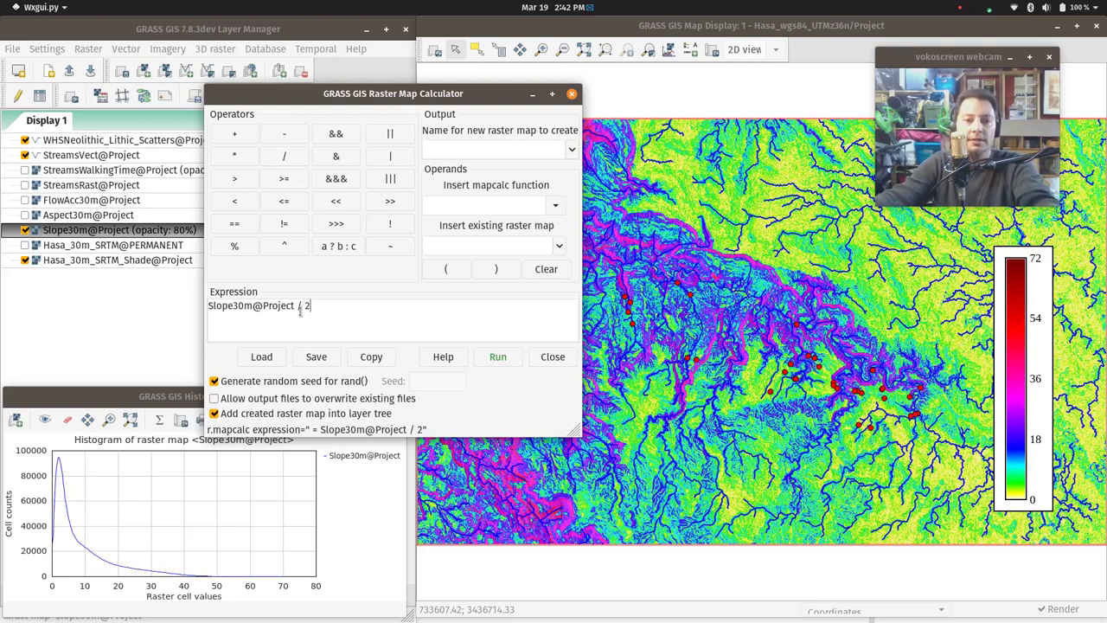
click(537, 150)
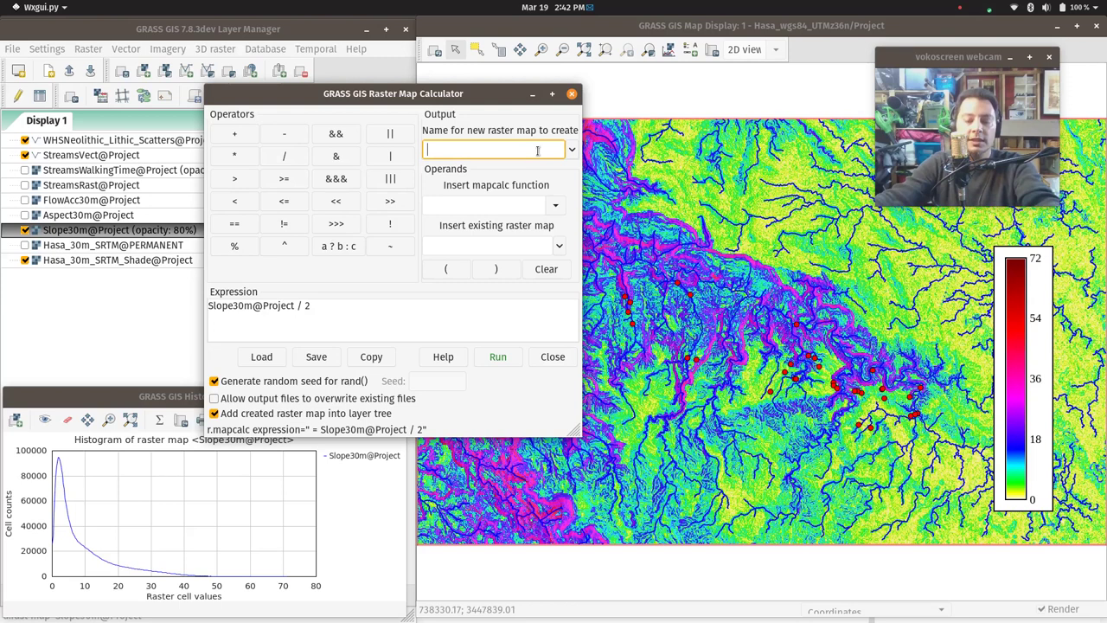
text(half)
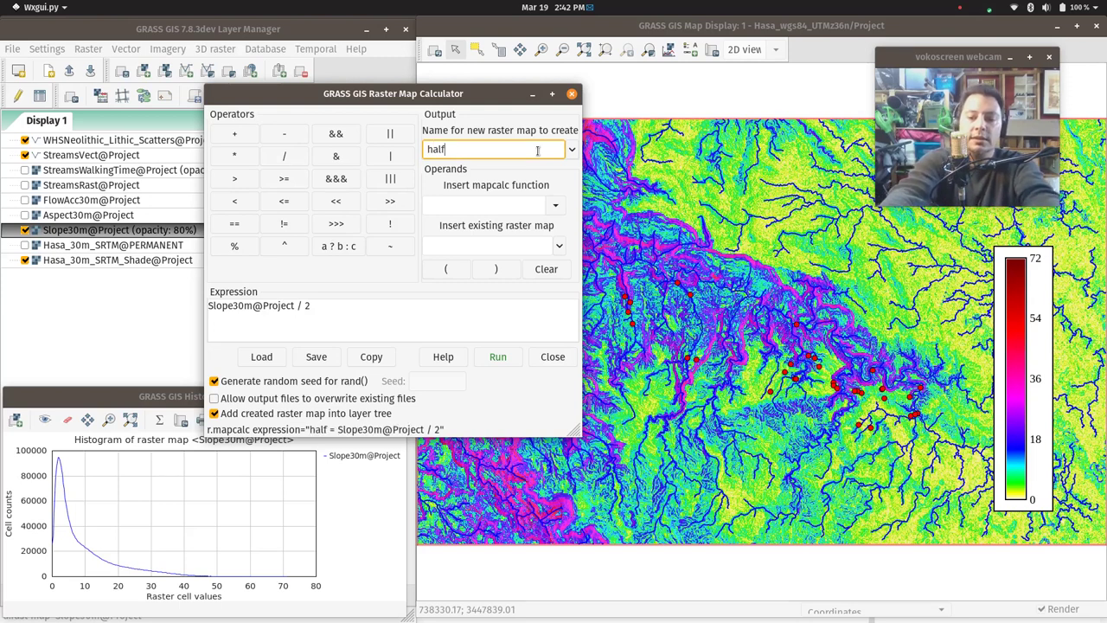
text(_of_s)
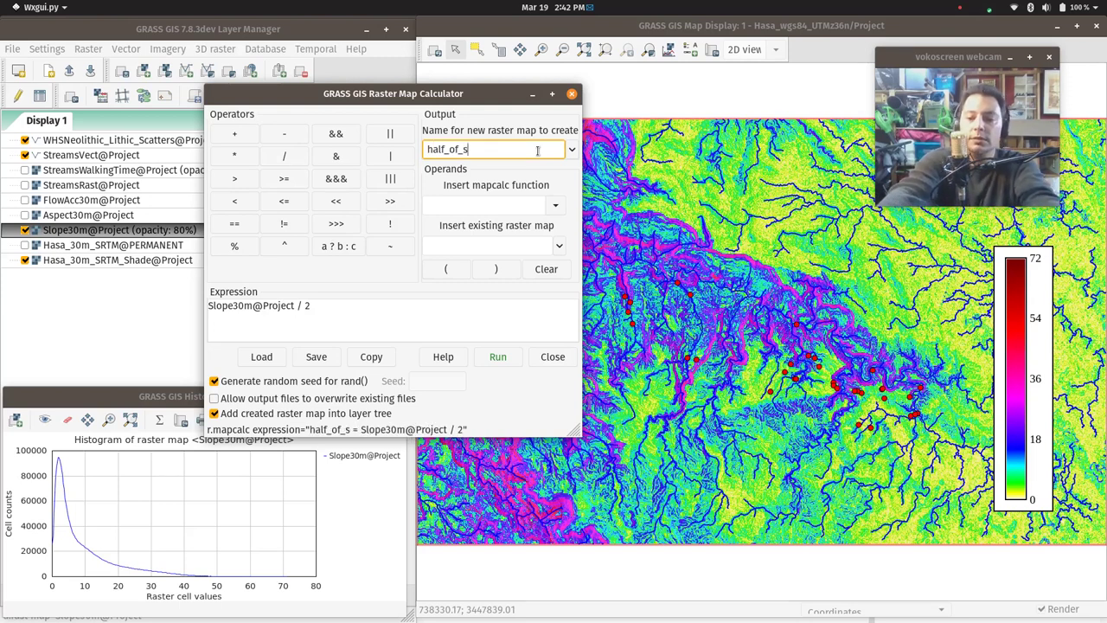
text(lope)
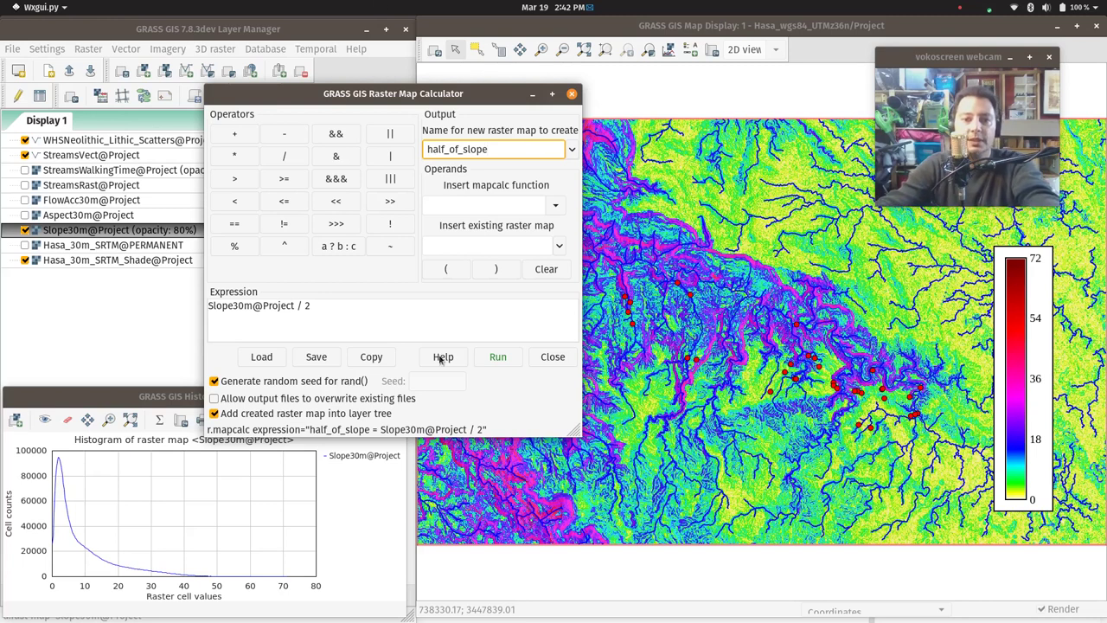
click(506, 362)
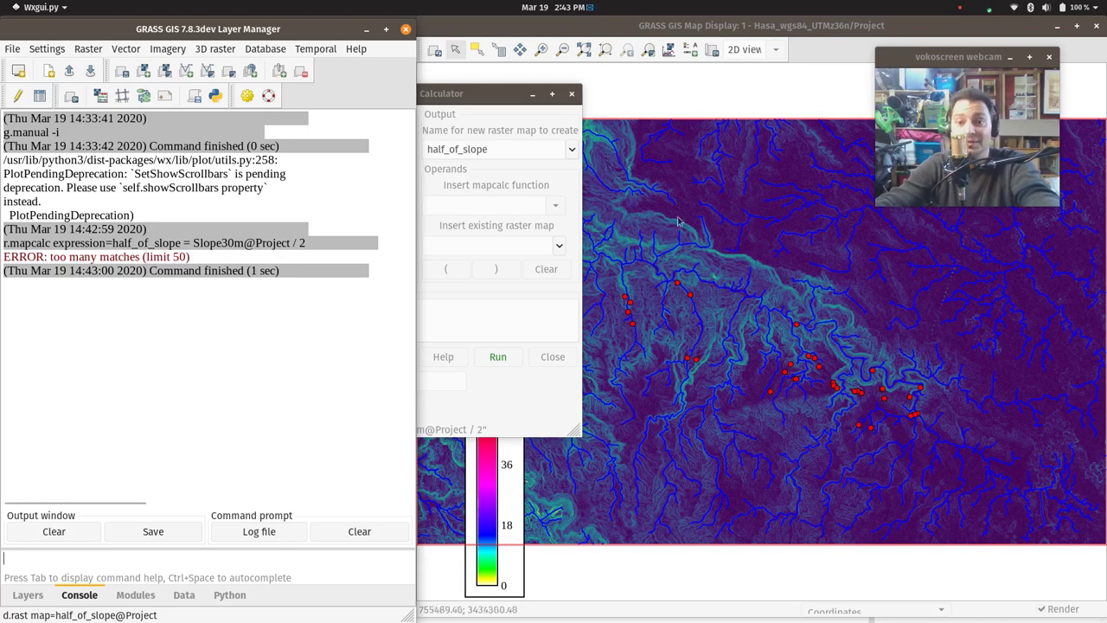
- Apply the 'slope' colour table to the half_of_slope layer using r.colors
click(29, 594)
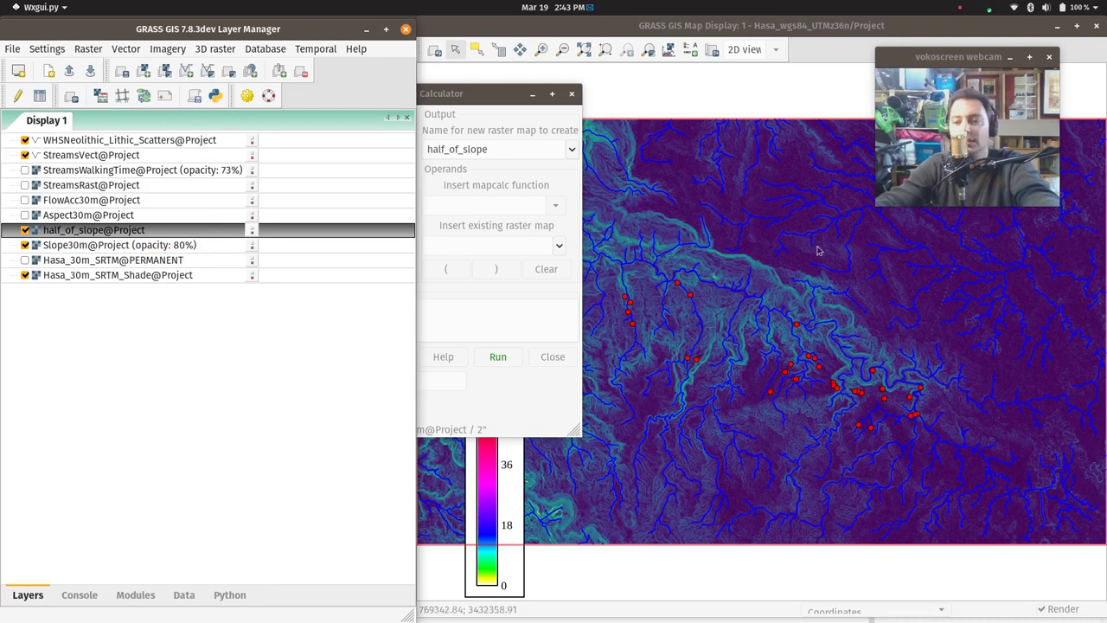
right_click(79, 232)
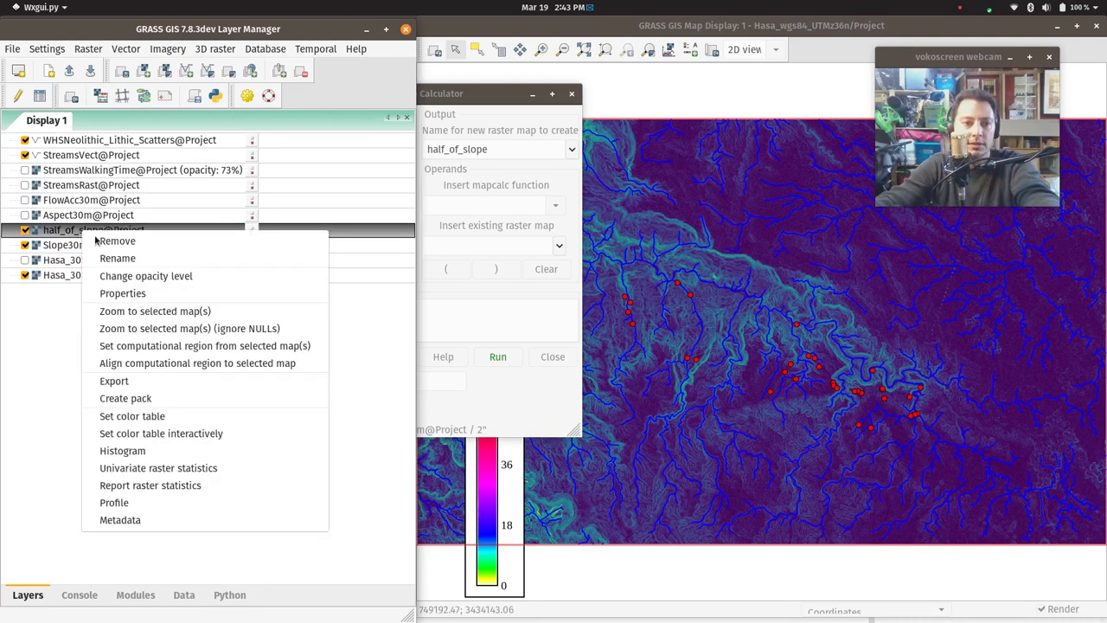
click(196, 417)
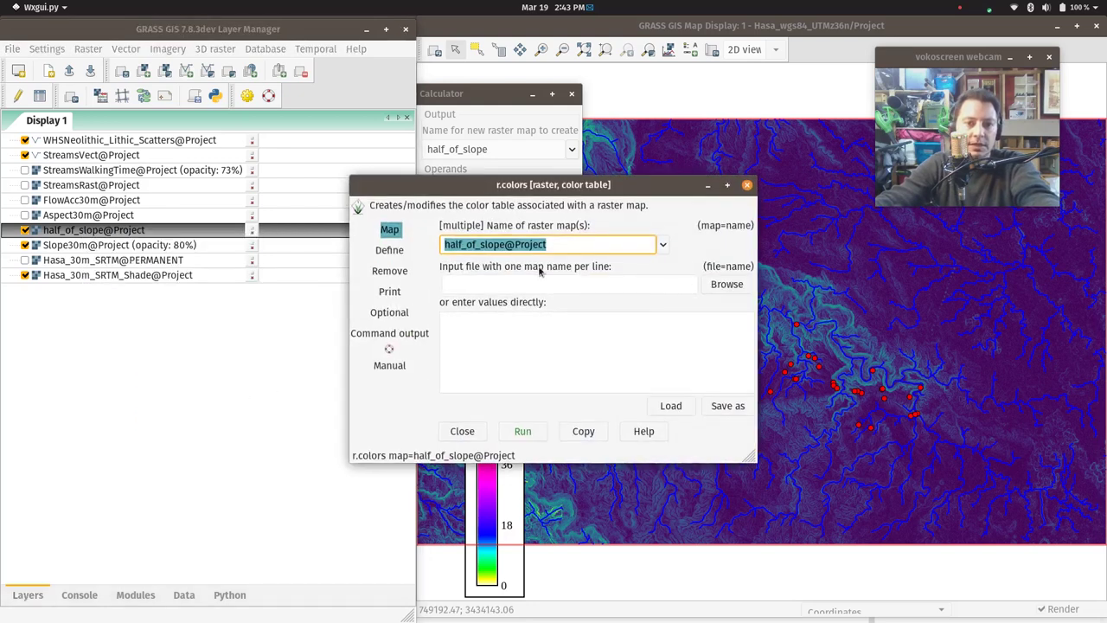
click(389, 251)
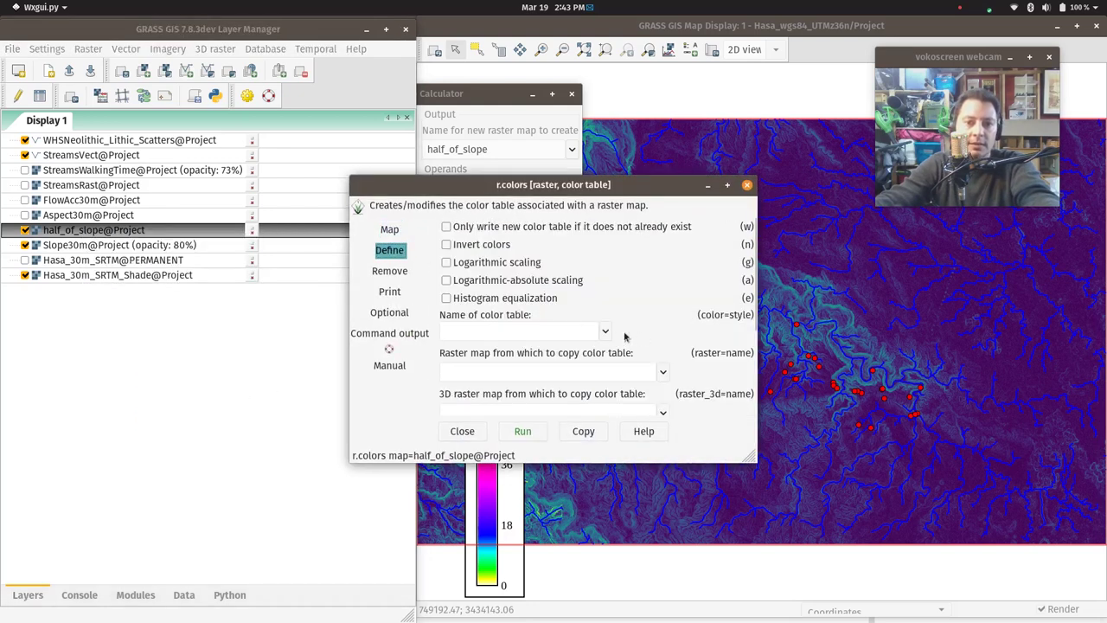
click(606, 333)
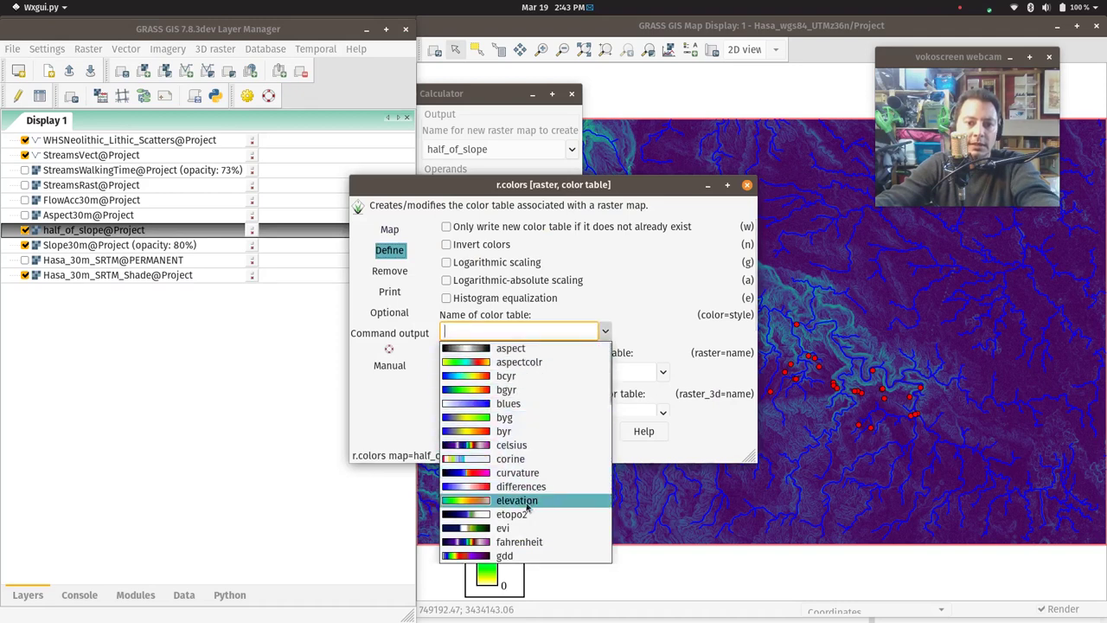
scroll(524, 484, down, 9)
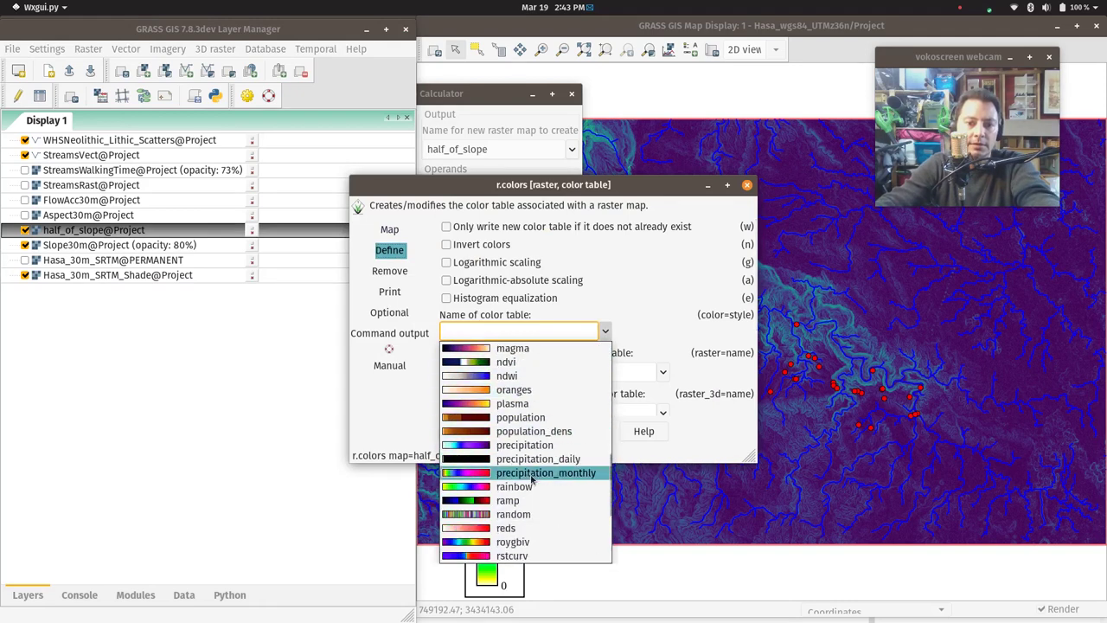
scroll(536, 532, down, 1)
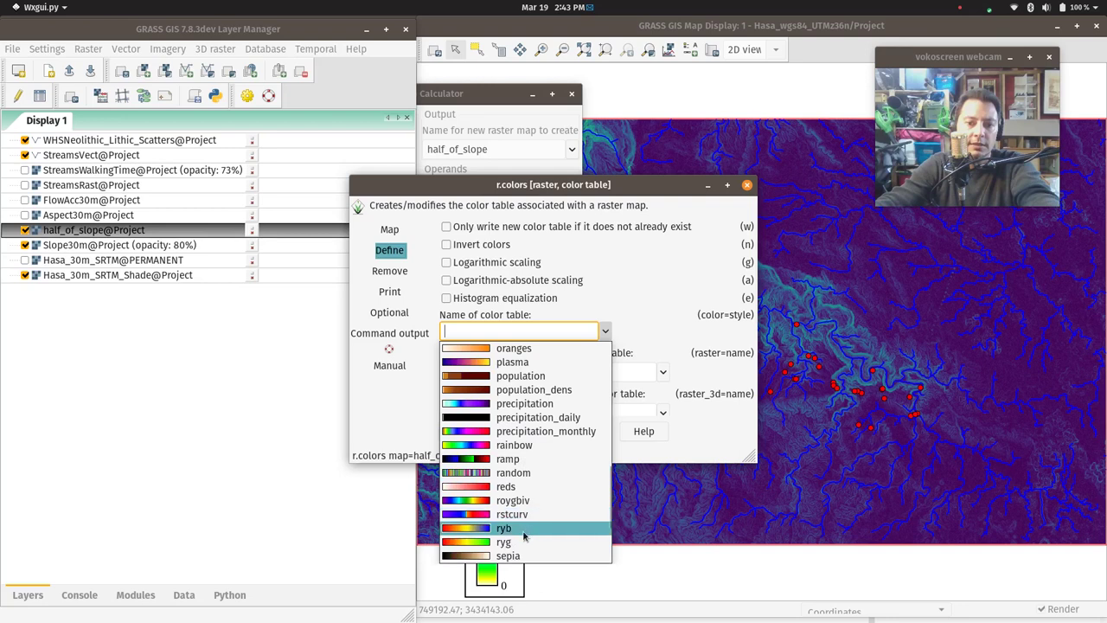
scroll(520, 529, down, 1)
scroll(521, 529, down, 2)
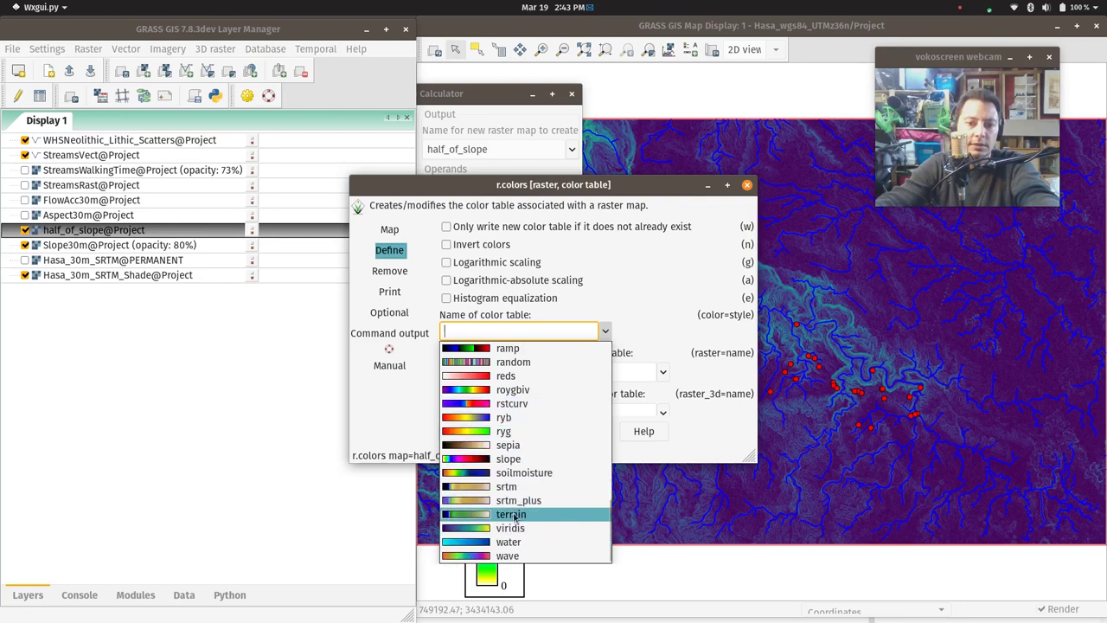
click(514, 462)
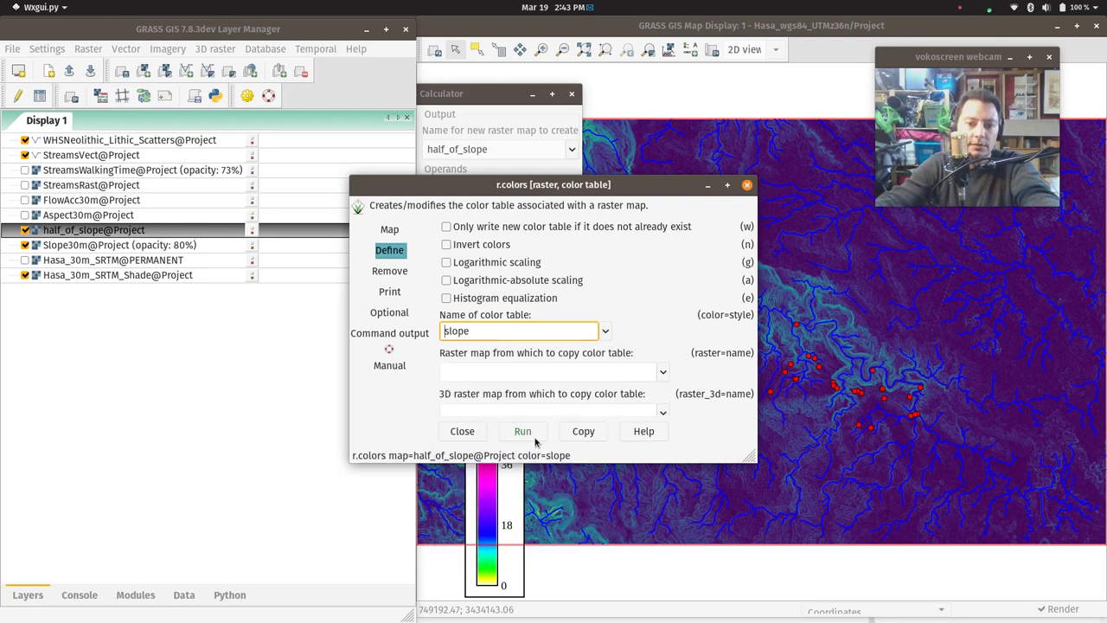
click(533, 437)
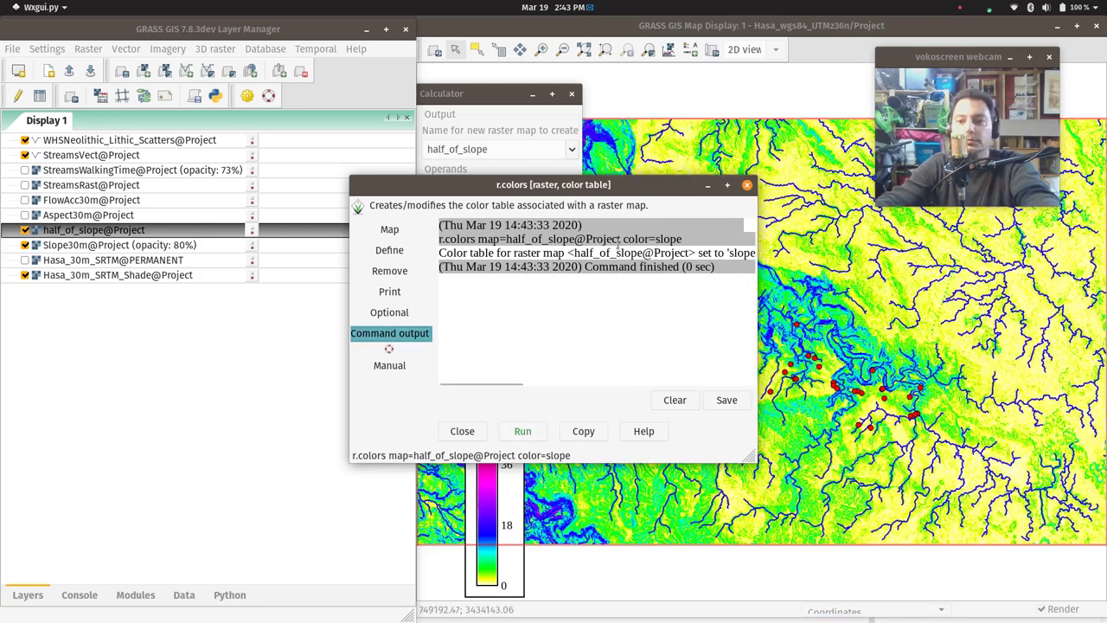
- Close the colour table tool and move the 0–72 legend to the map's right side
click(747, 187)
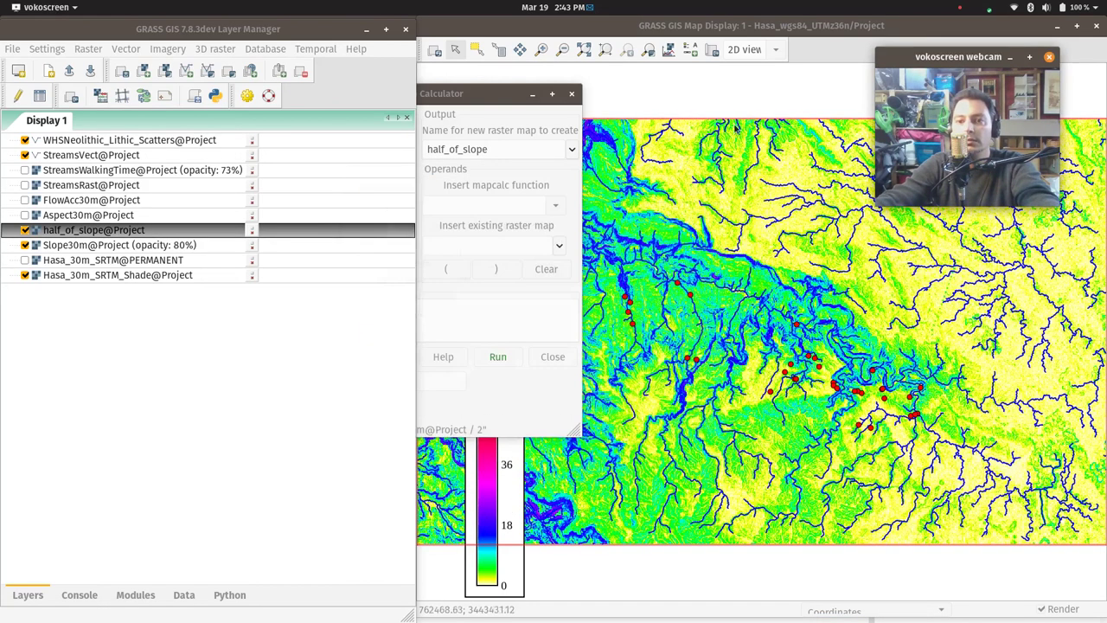
click(839, 29)
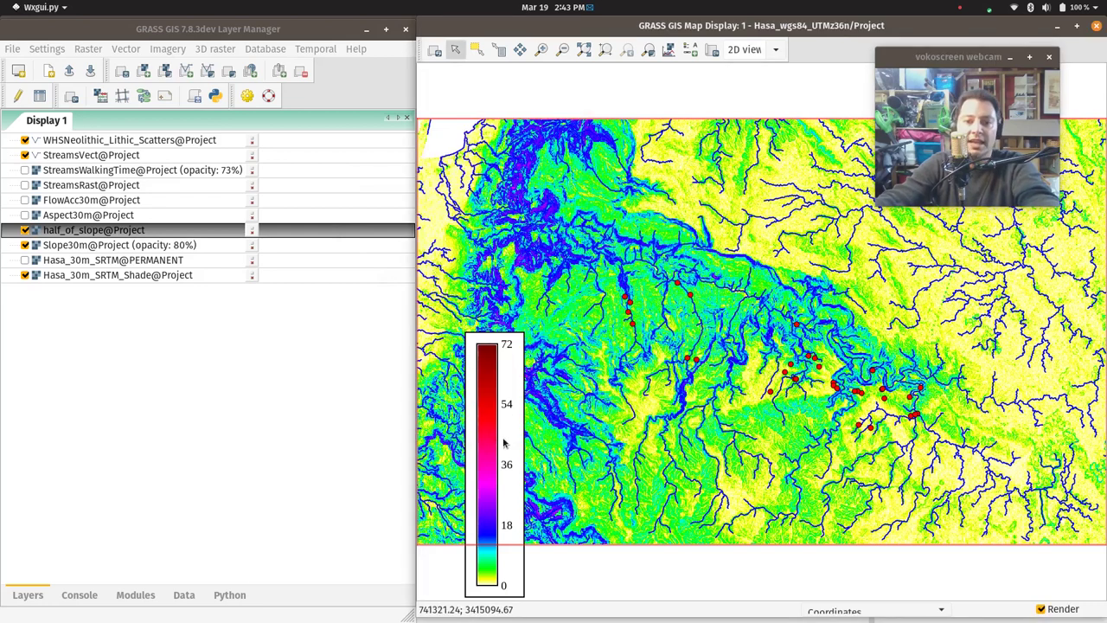
drag(477, 422, 972, 355)
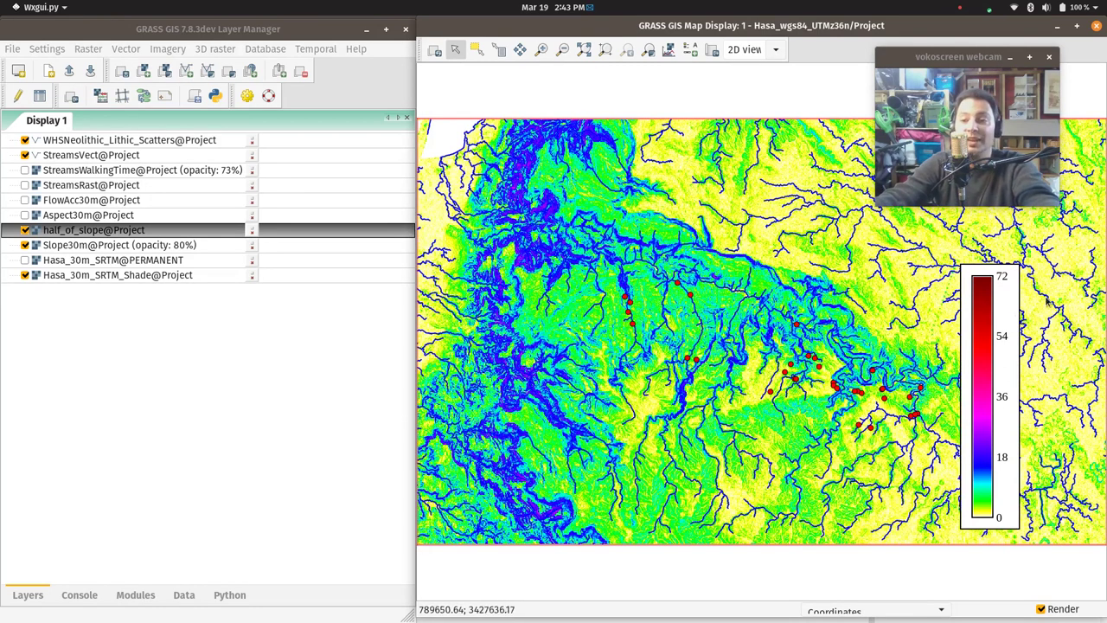
- Switch the legend's raster to half_of_slope@Project, showing 0–36, and place it at the right edge
double_click(985, 354)
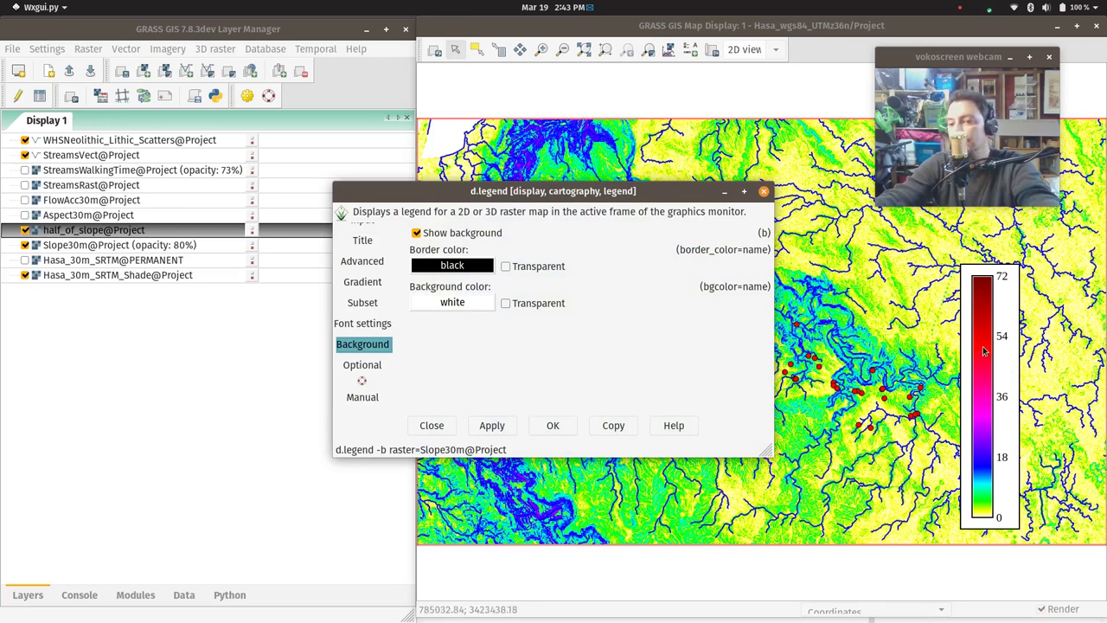
scroll(356, 230, up, 1)
click(370, 240)
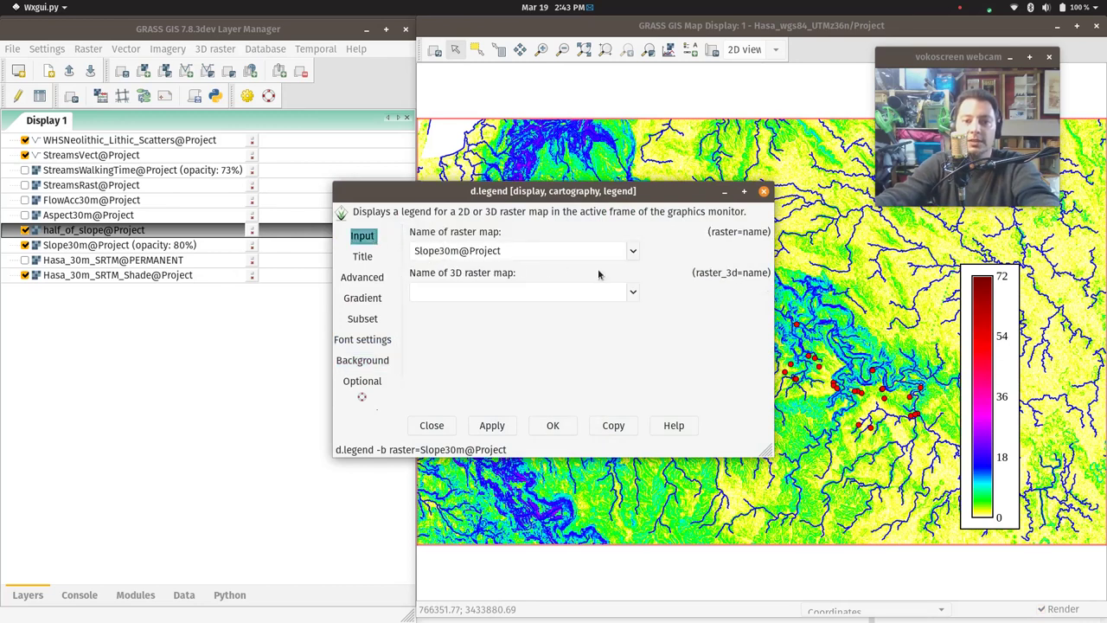
click(633, 251)
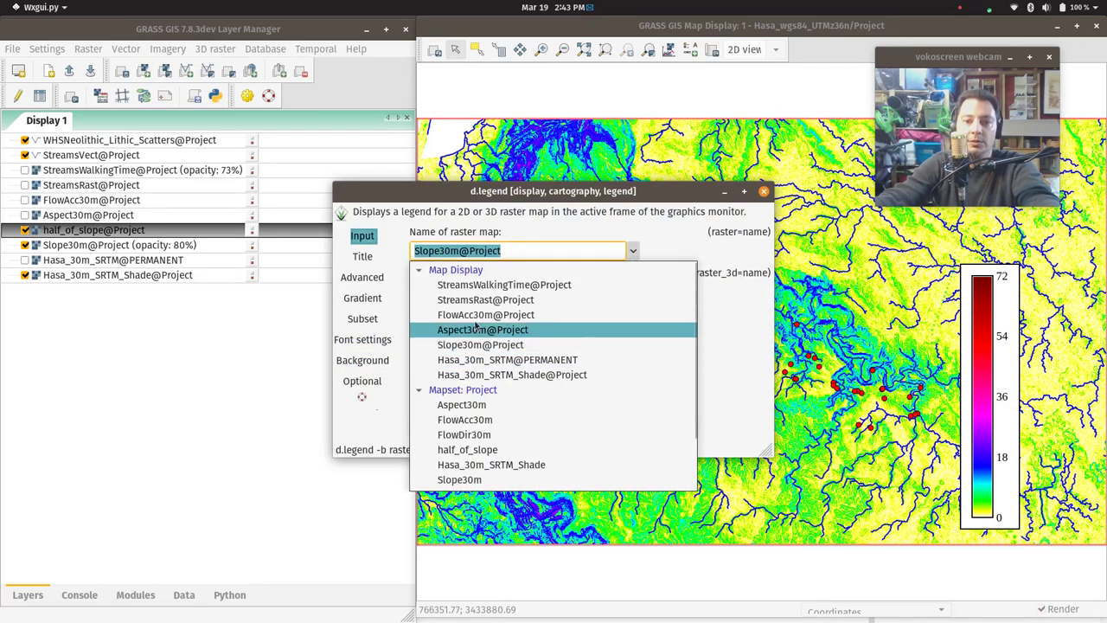
click(467, 449)
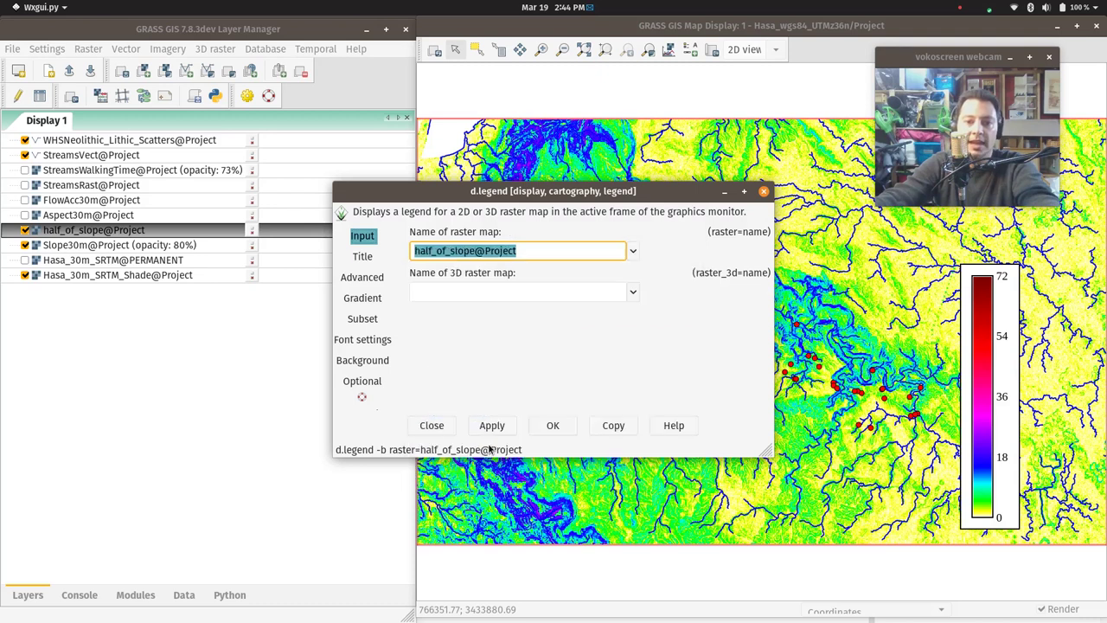
click(540, 421)
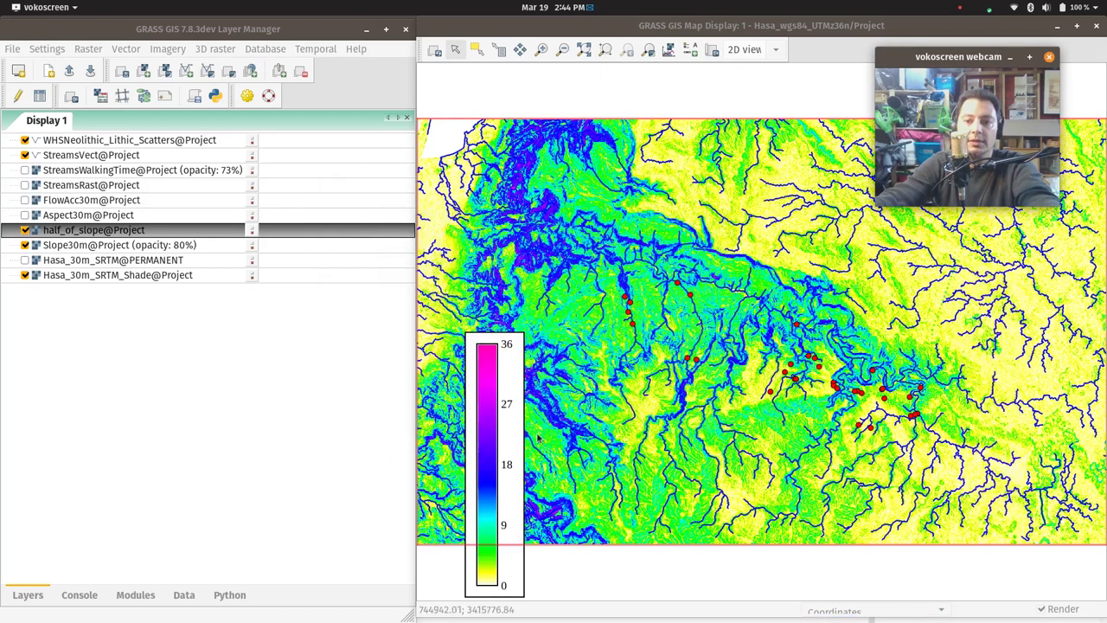
drag(486, 451, 1040, 352)
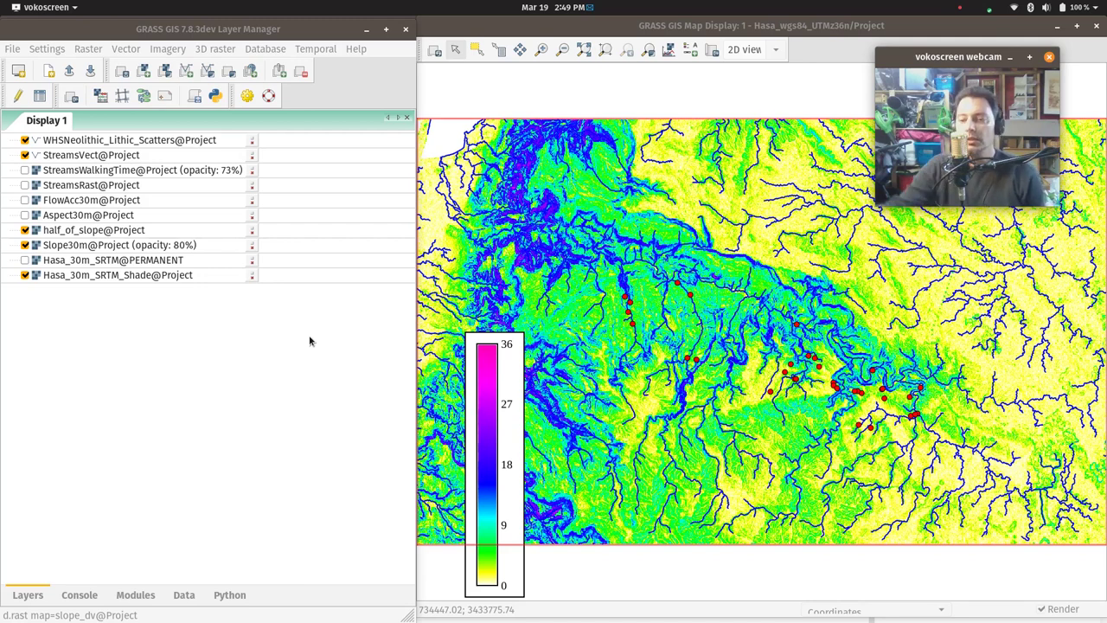
- Switch to the WHSNeolithic_Lithic_Scatters attribute table listing its 34 site records
key(super)
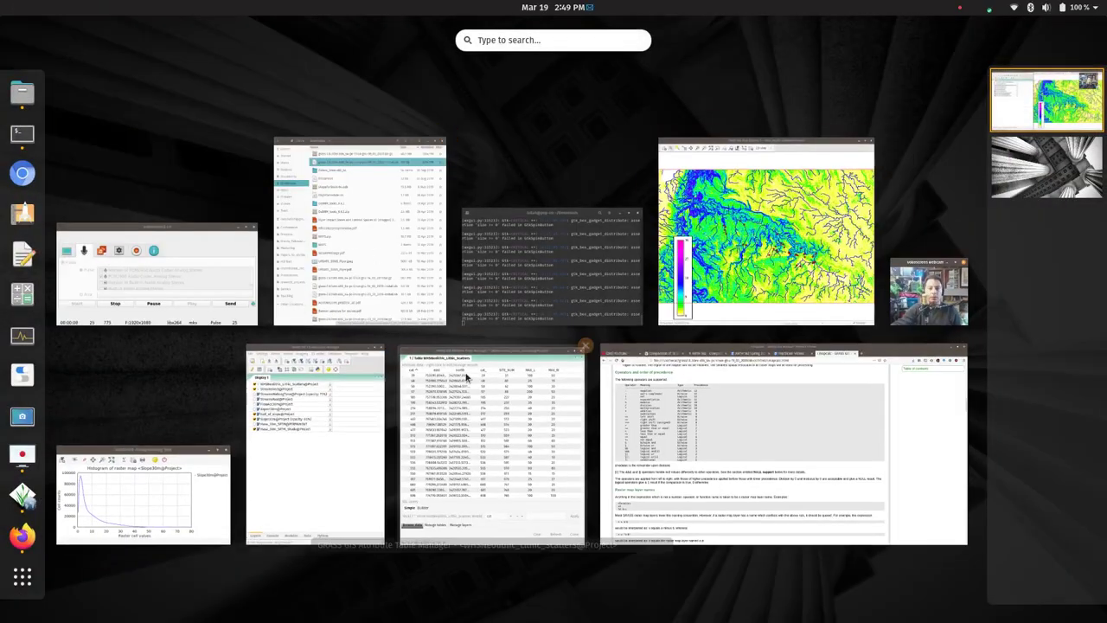
click(535, 444)
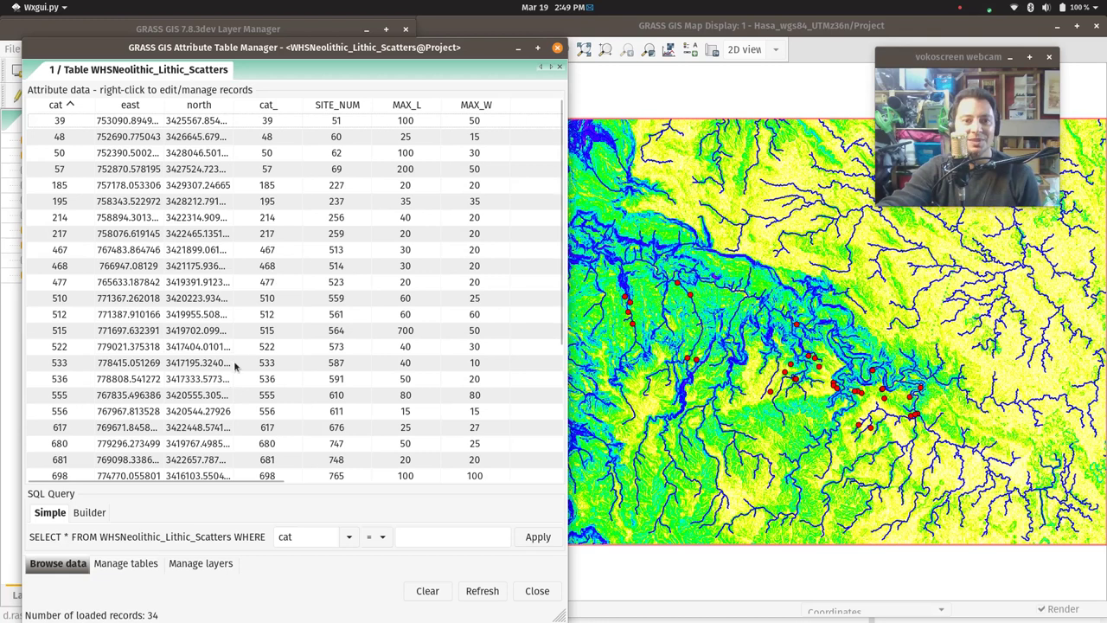
drag(88, 484, 459, 489)
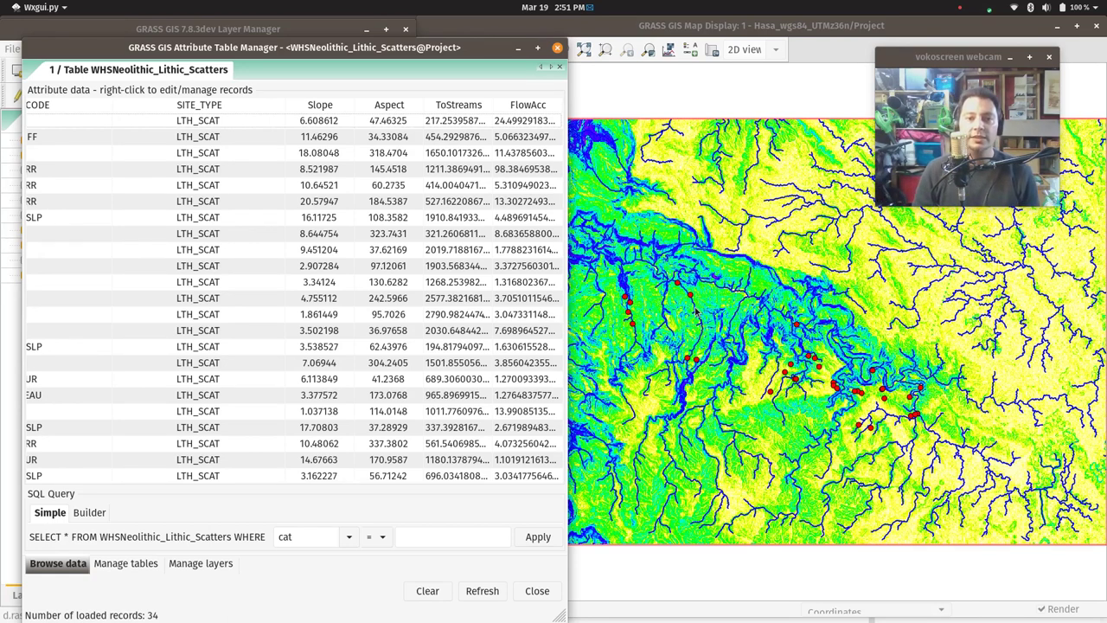
- Open v.db.univar from the Vector menu on the WHSNeolithic_Lithic_Scatters map
key(super)
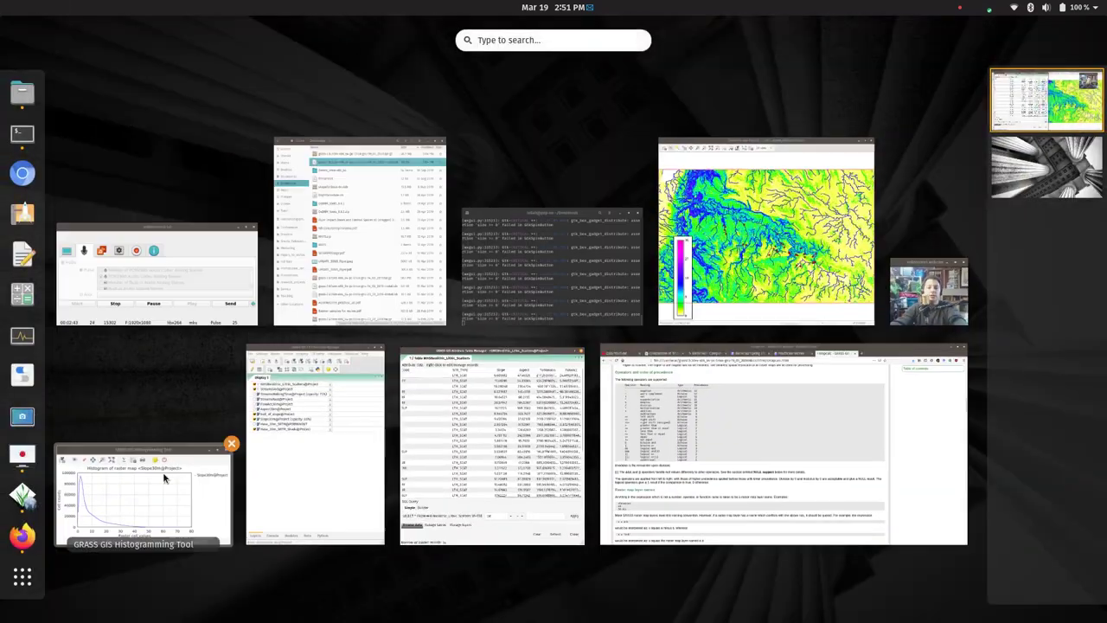
click(273, 442)
click(130, 50)
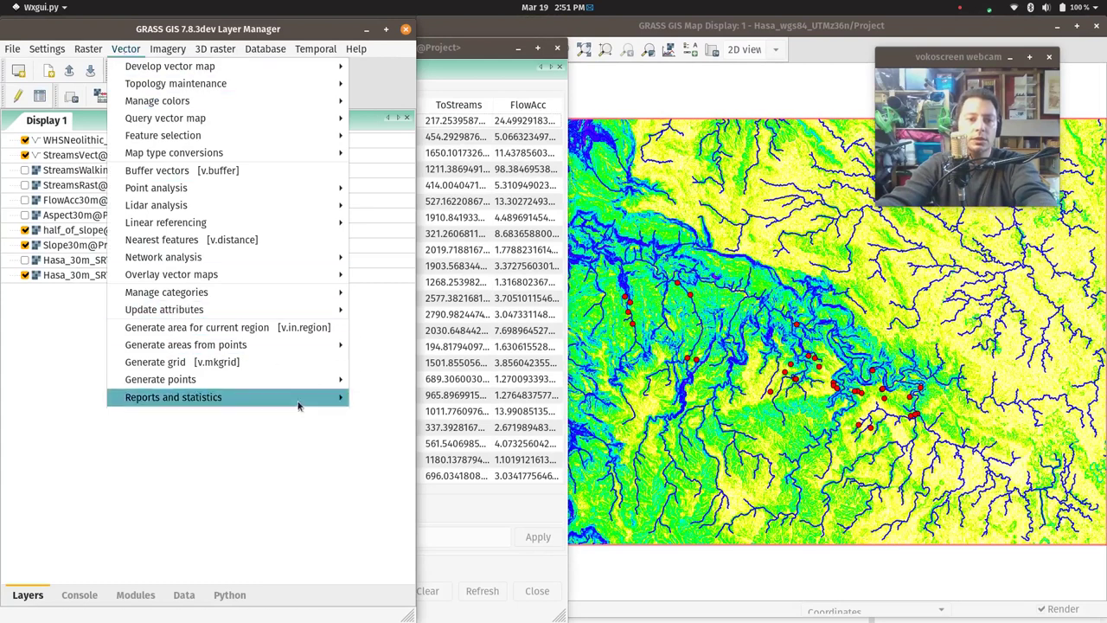
mouse_move(317, 406)
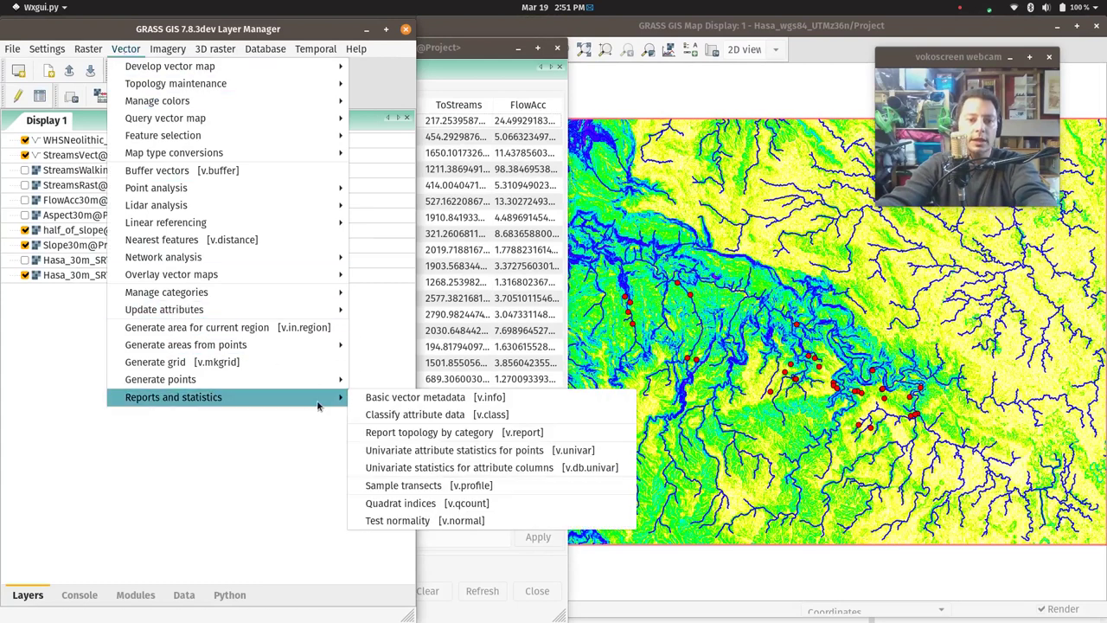
click(509, 452)
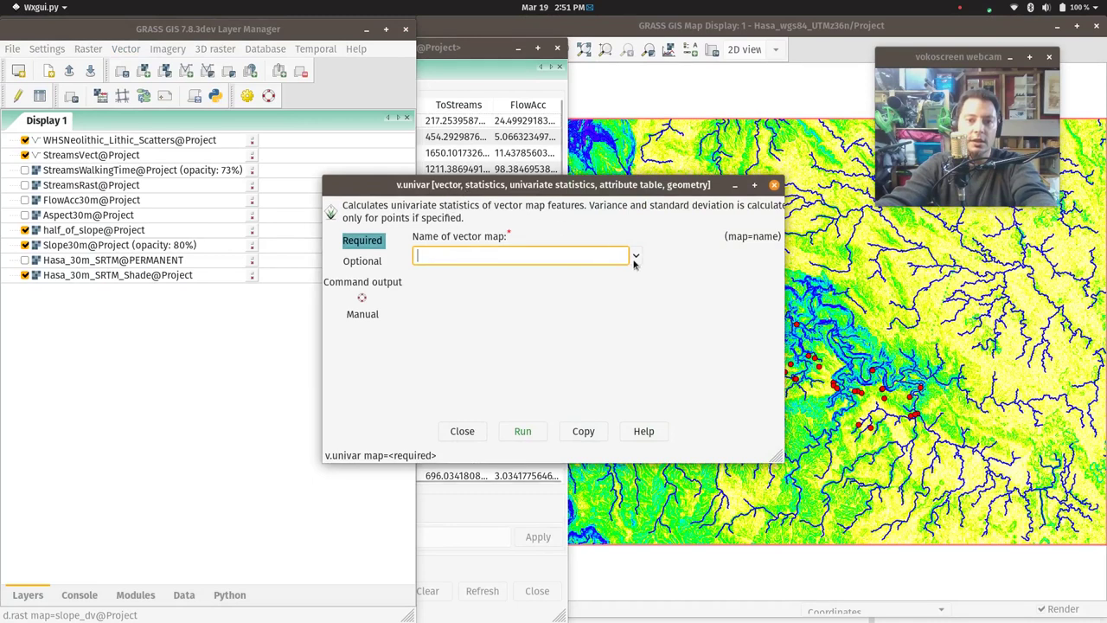
click(635, 255)
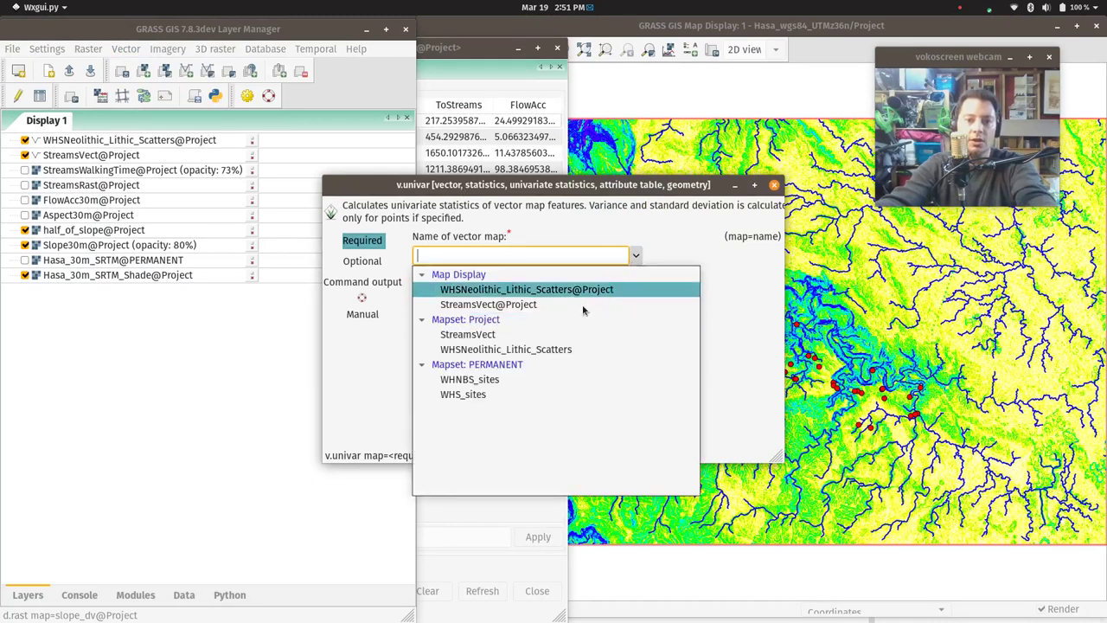
click(587, 291)
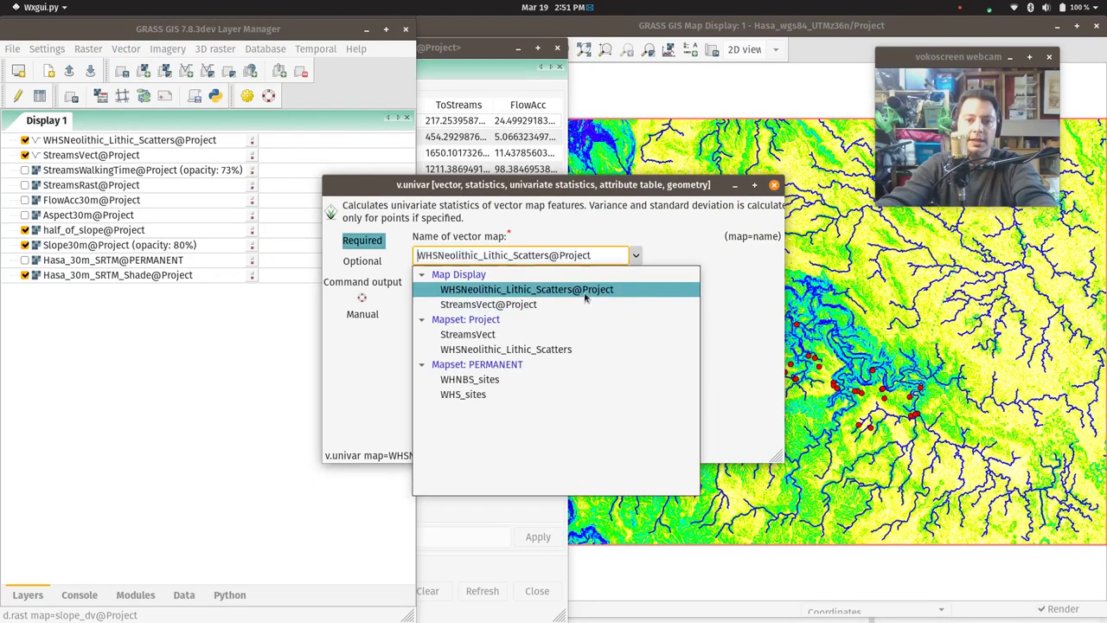
- Enable extended statistics for the Slope column and run, giving a 90th percentile of 16.1172
click(379, 263)
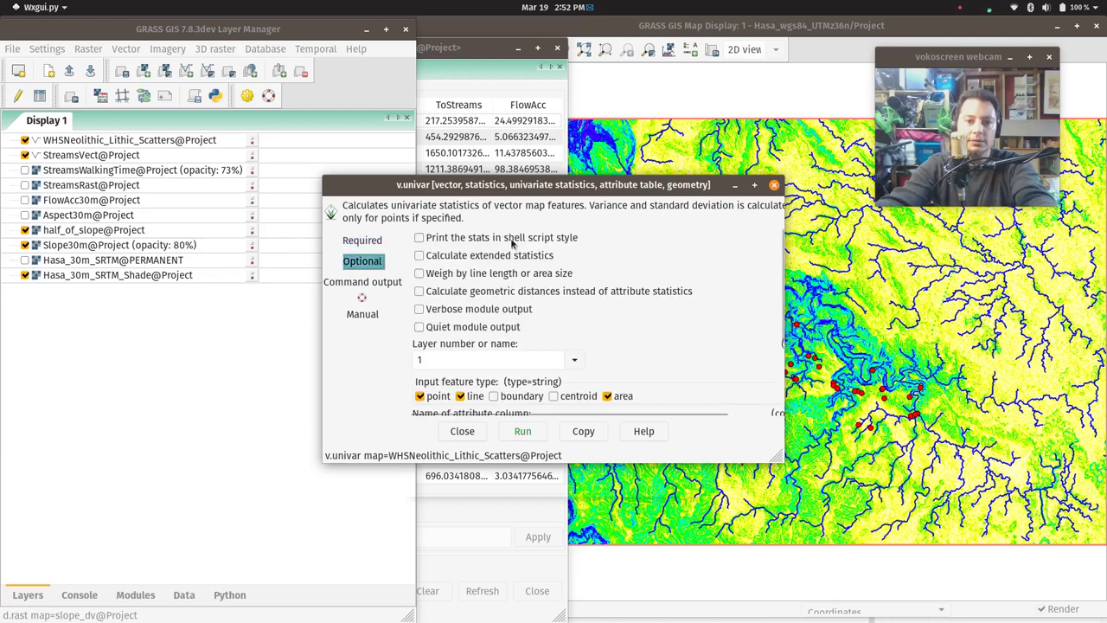
click(517, 256)
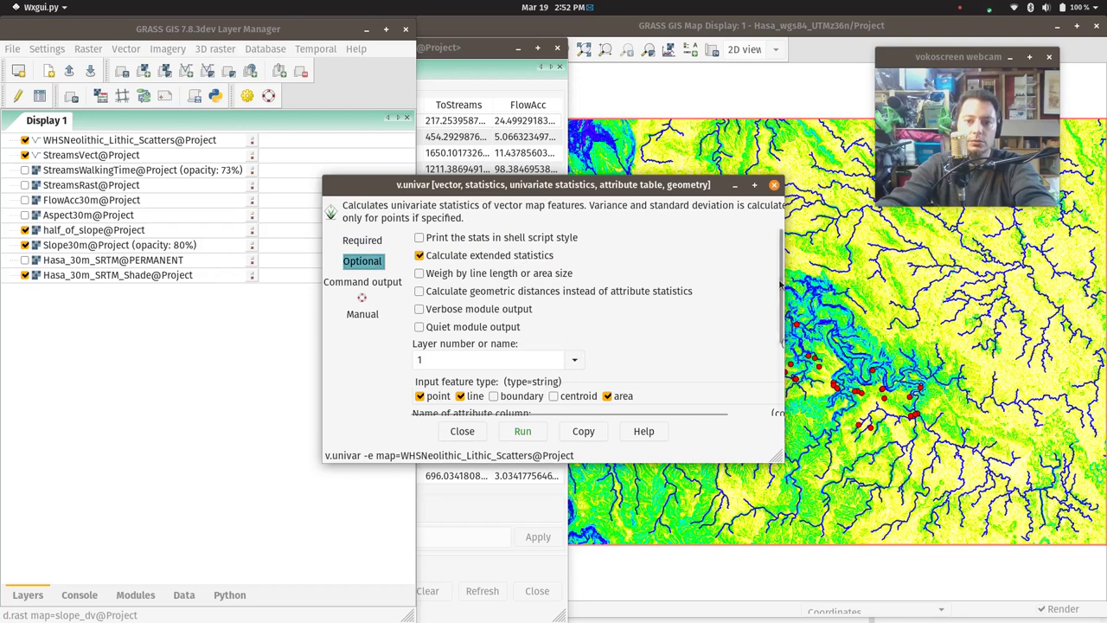
scroll(780, 286, down, 3)
click(574, 330)
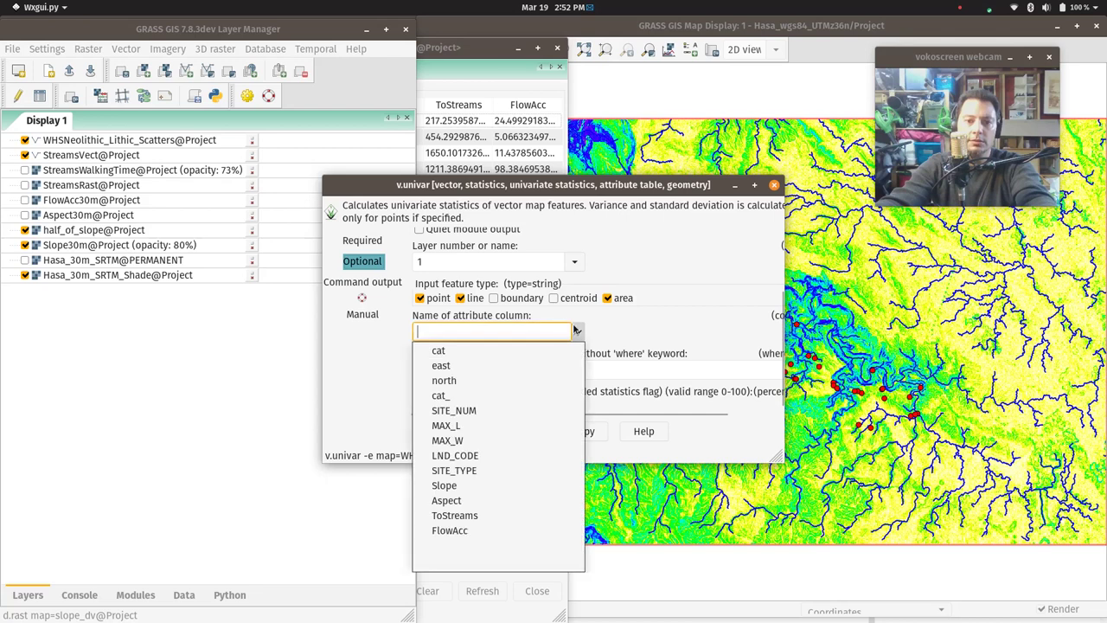
click(442, 490)
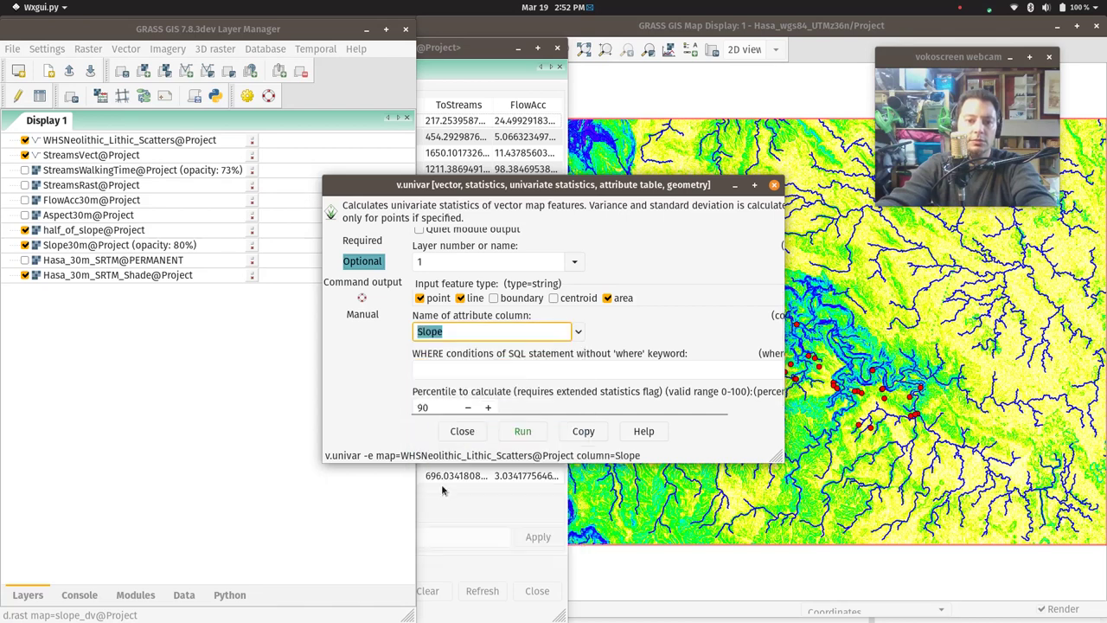
click(531, 432)
- Move the statistics output window up and left to read Slope quartiles 3.378, 10.65 and median 5.575
drag(650, 181, 11, 254)
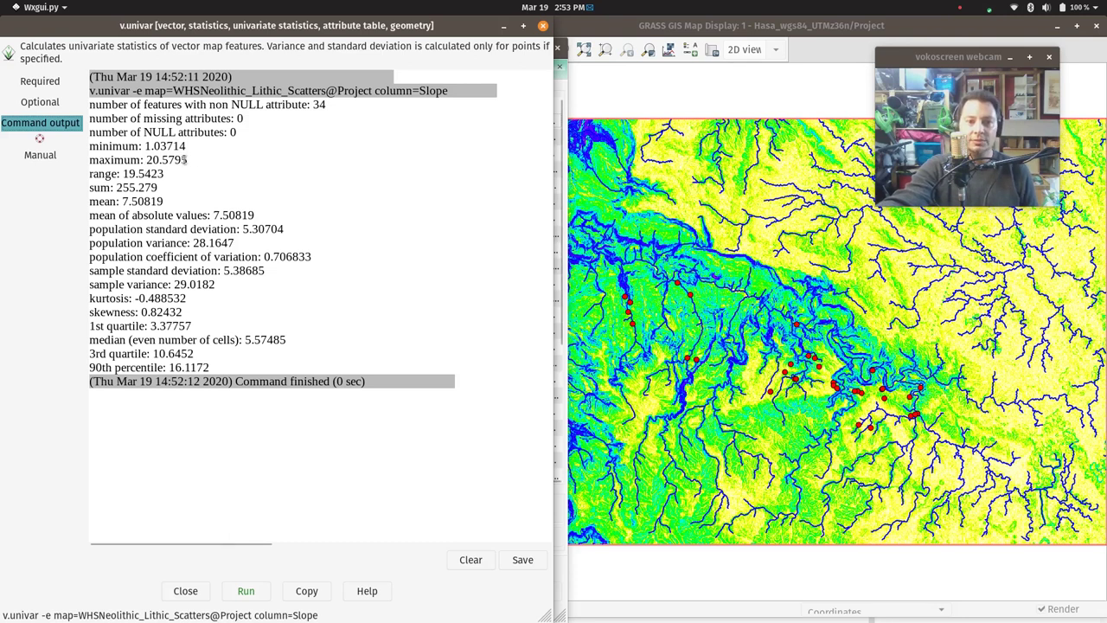
- Highlight the maximum 20.5795, the mean of about 7.5 and the sample standard deviation 5.38685
drag(186, 160, 152, 160)
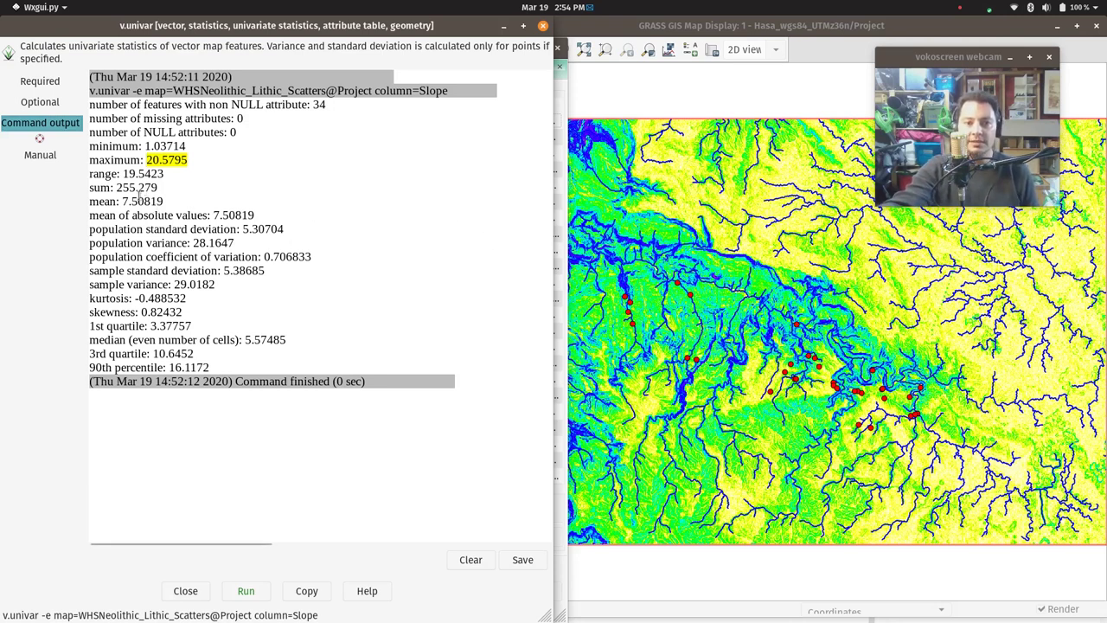
drag(138, 200, 119, 201)
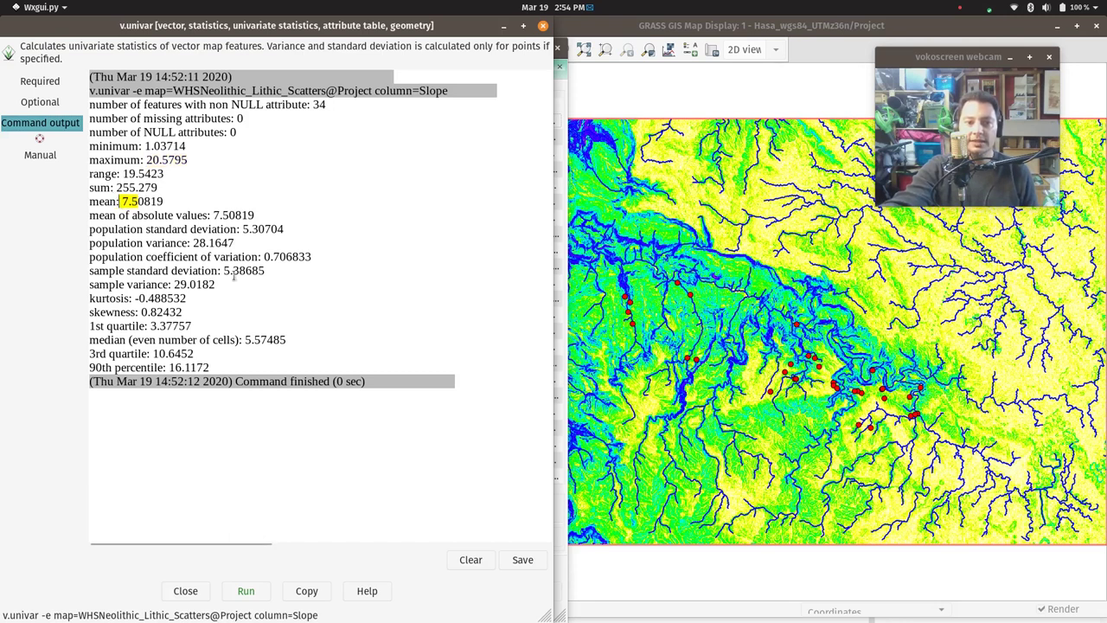
drag(225, 271, 229, 280)
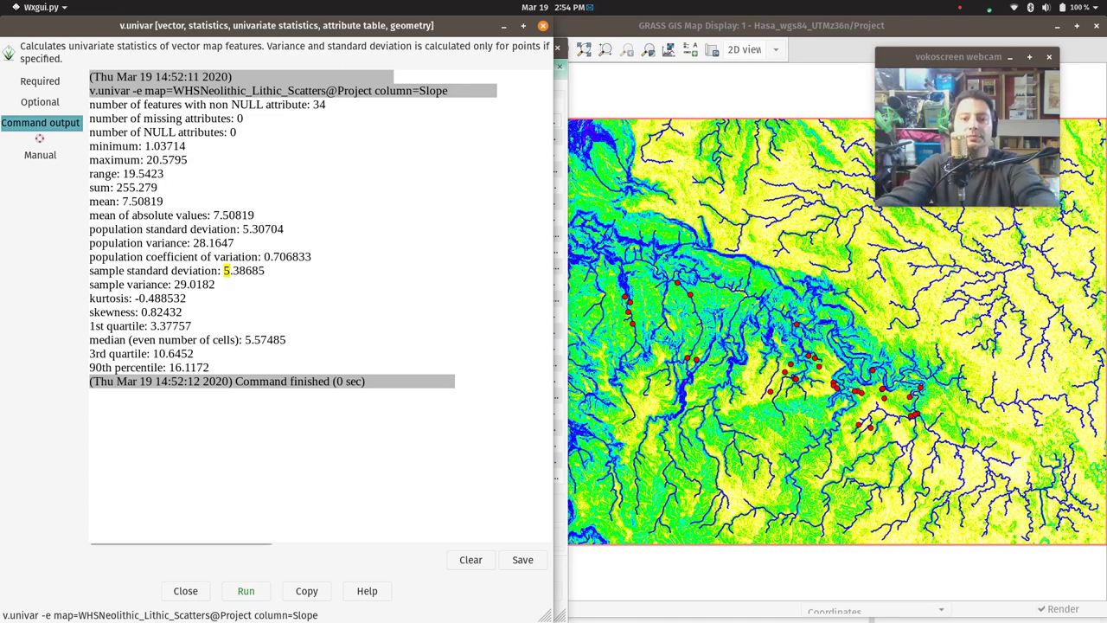
- Glance at the slope statistics output again, then return to the Layer Manager's Raster menu
key(super)
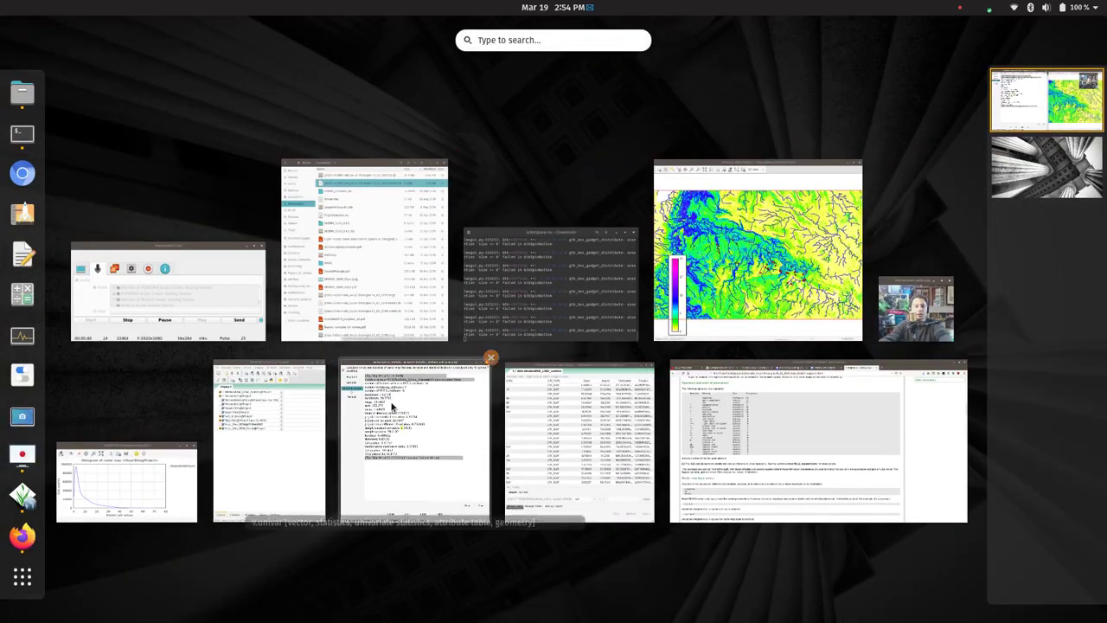
click(392, 406)
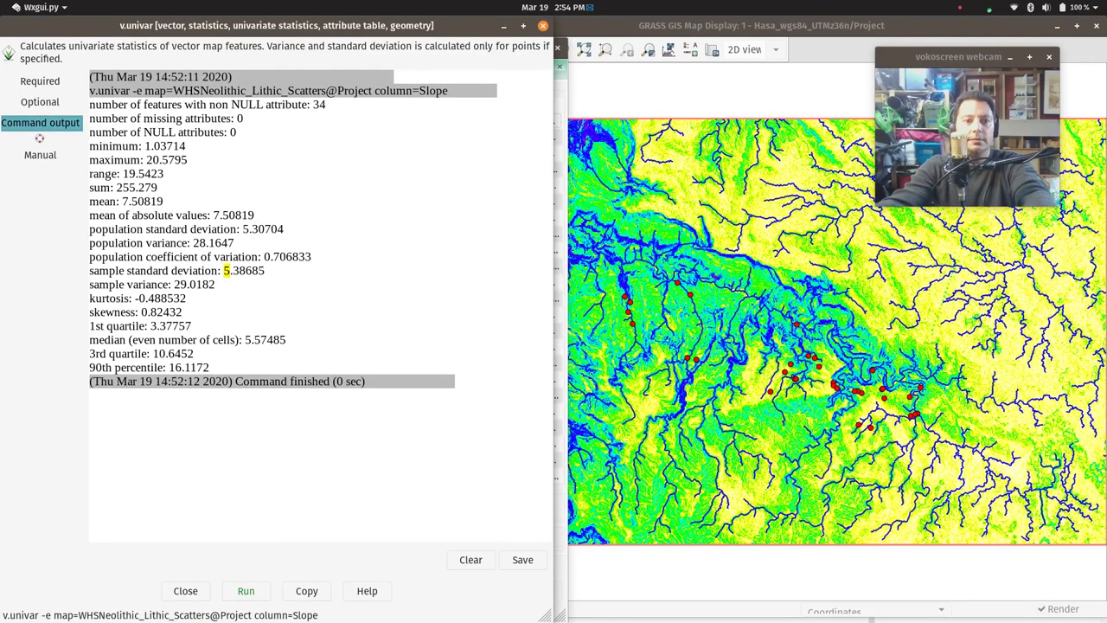
key(super)
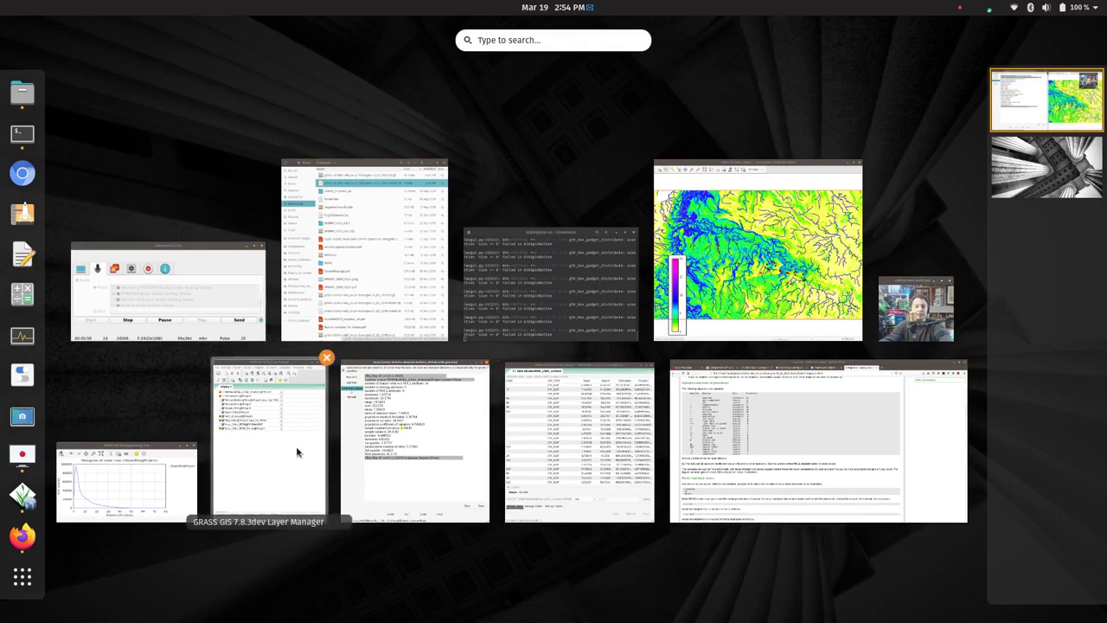
click(296, 452)
click(92, 49)
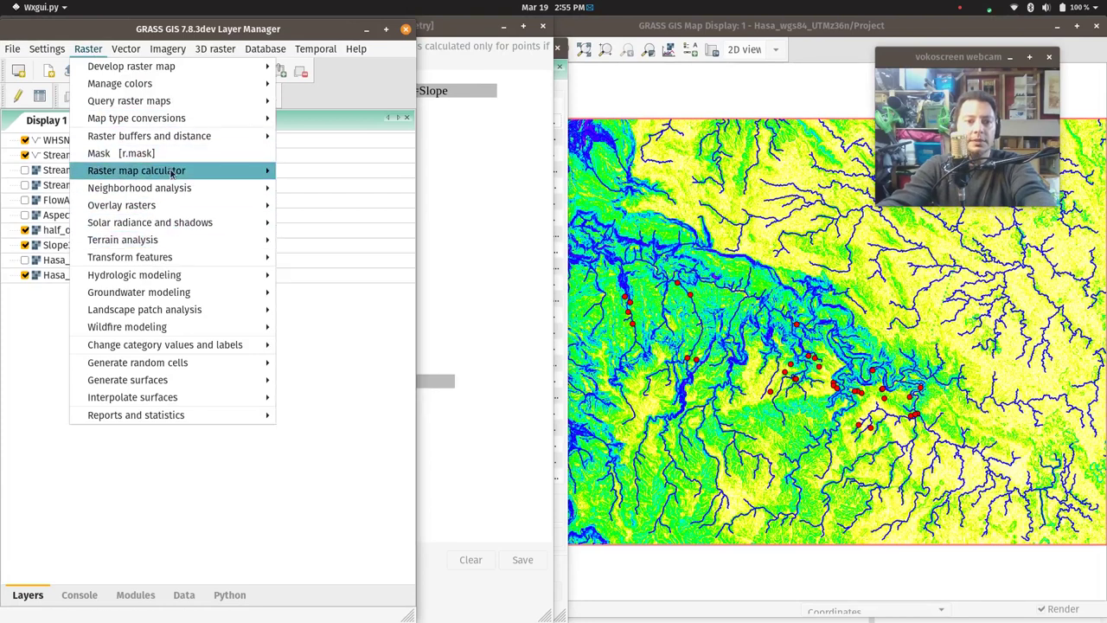
mouse_move(160, 173)
- Open the Raster Map Calculator [r.mapcalc] and move it off the map
mouse_move(259, 171)
click(367, 192)
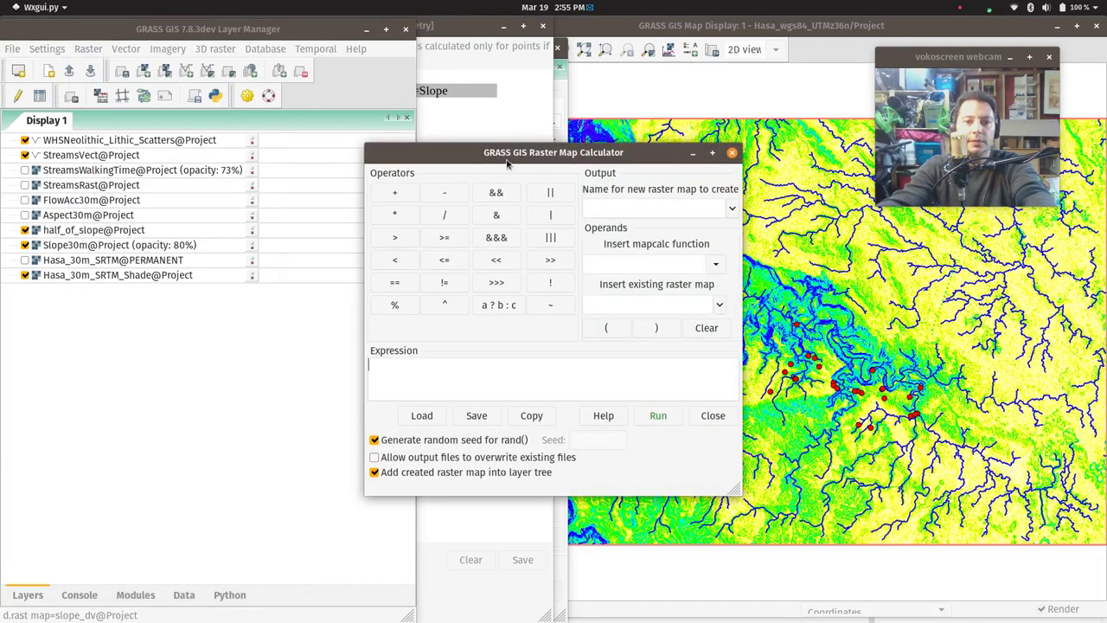
drag(484, 138, 324, 138)
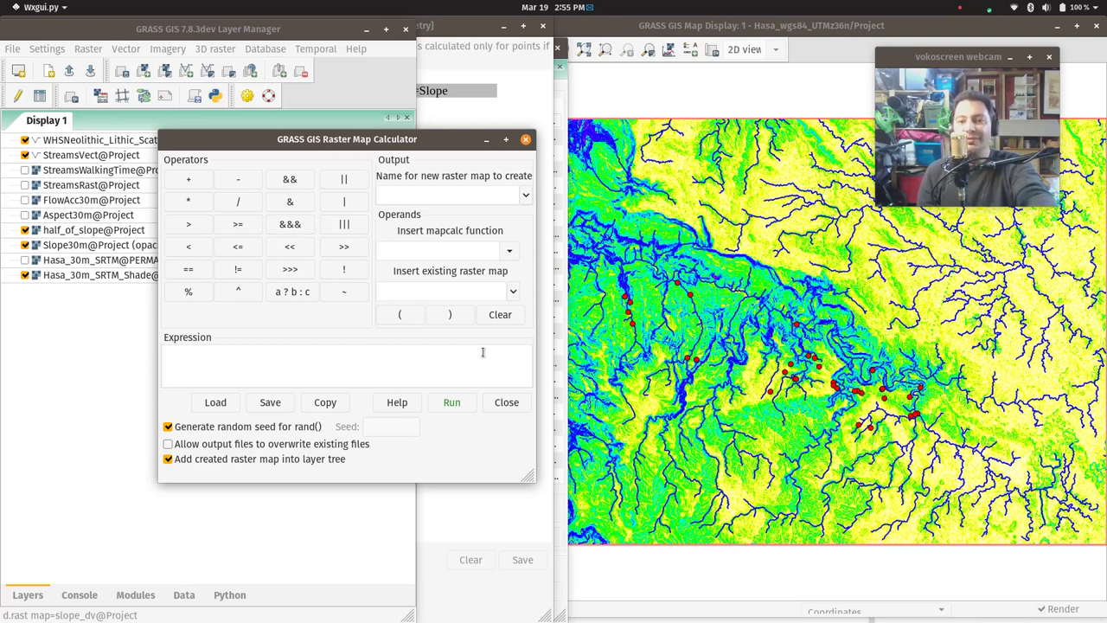
- Insert exp(x), clear it, then insert an empty if(x,a,b) conditional instead
click(509, 251)
click(508, 251)
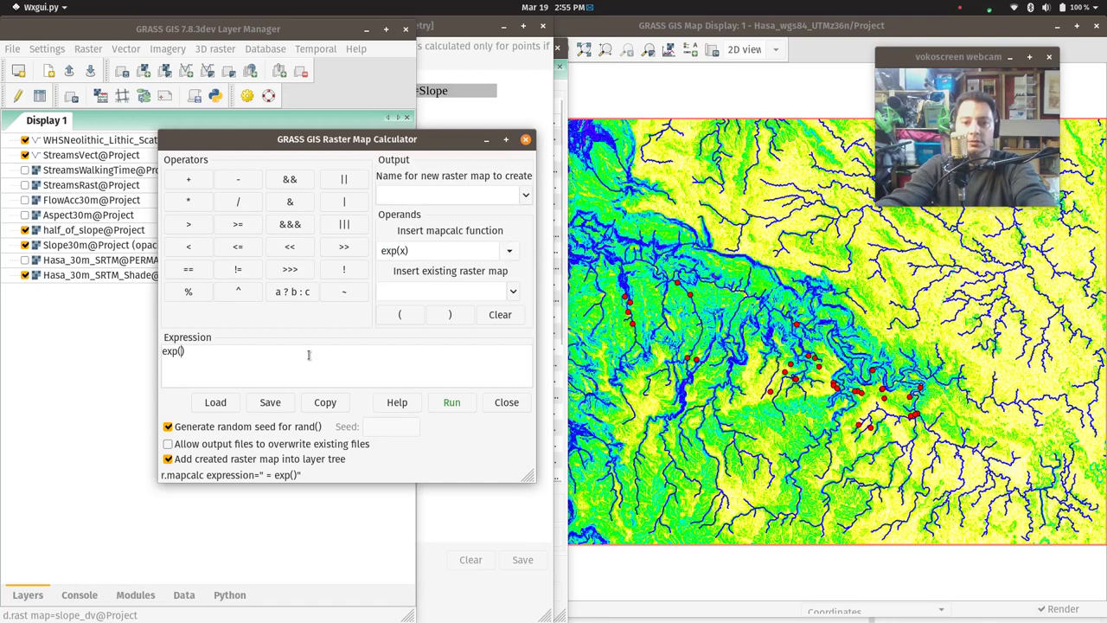
click(301, 361)
click(500, 314)
click(508, 251)
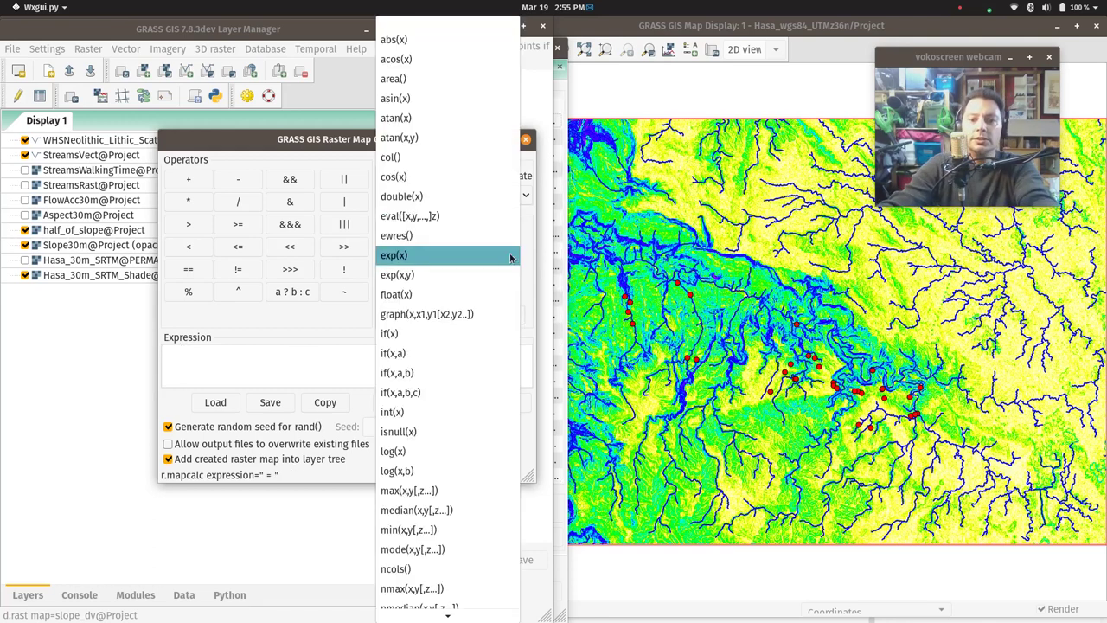
click(423, 372)
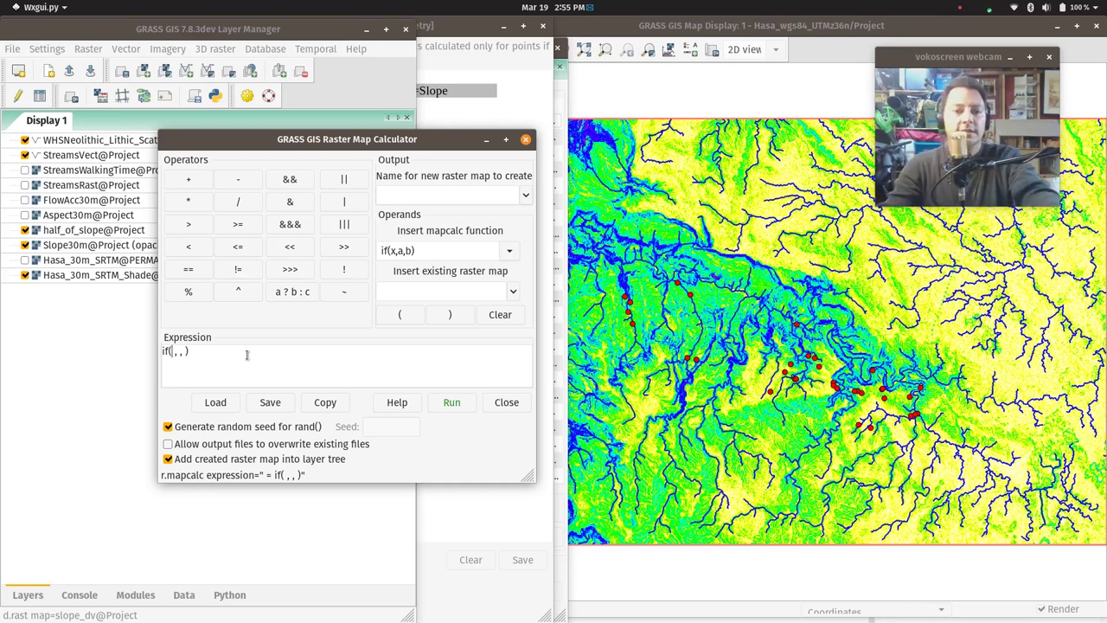
- Build the expression if( Slope30m@Project <= 20, 1, 0) and name the output Slope_max_bin
click(513, 292)
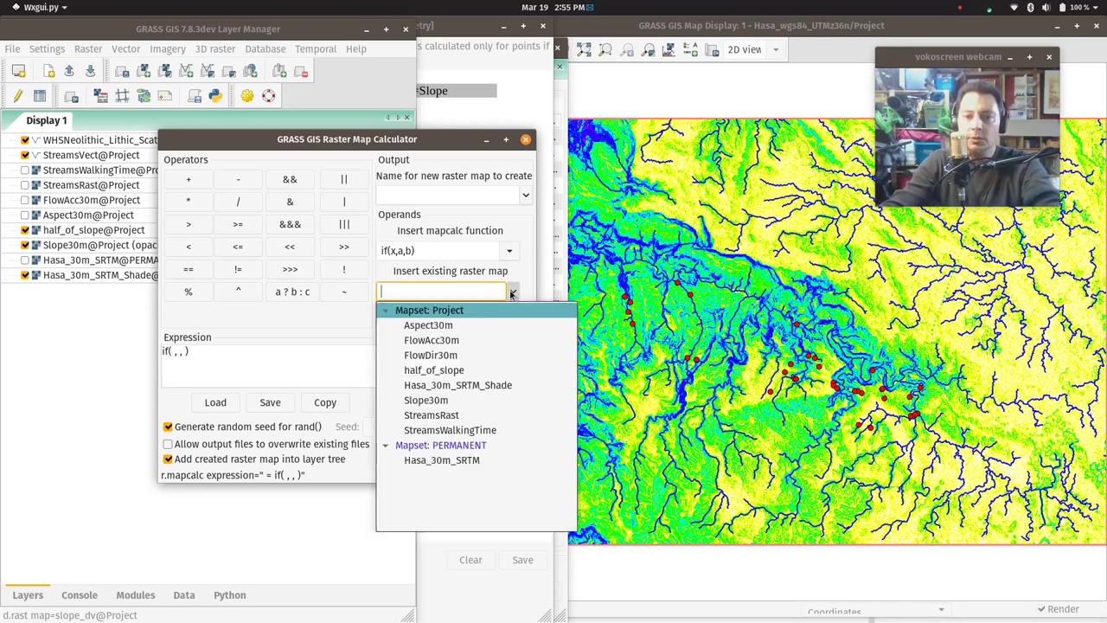
click(435, 400)
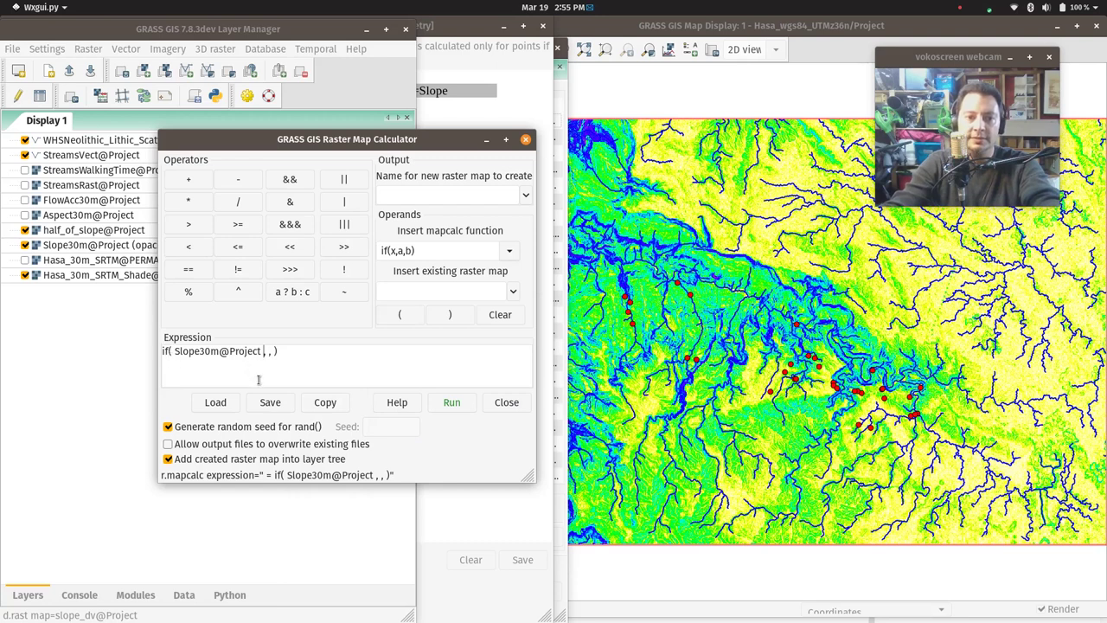
text(<= 20)
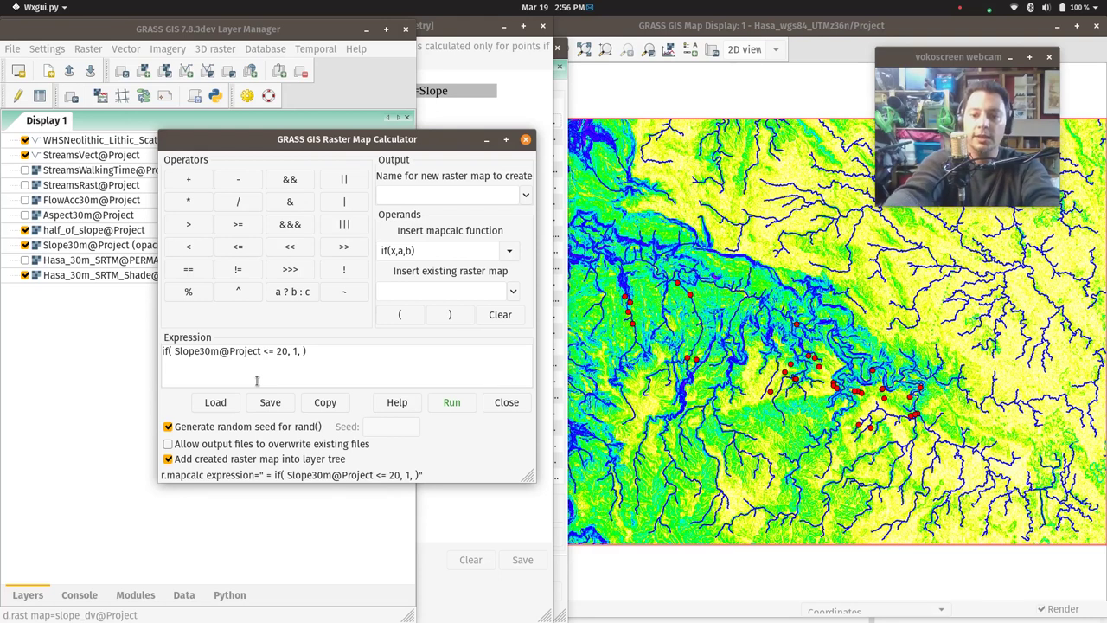
text(0)
click(450, 198)
text(Slope)
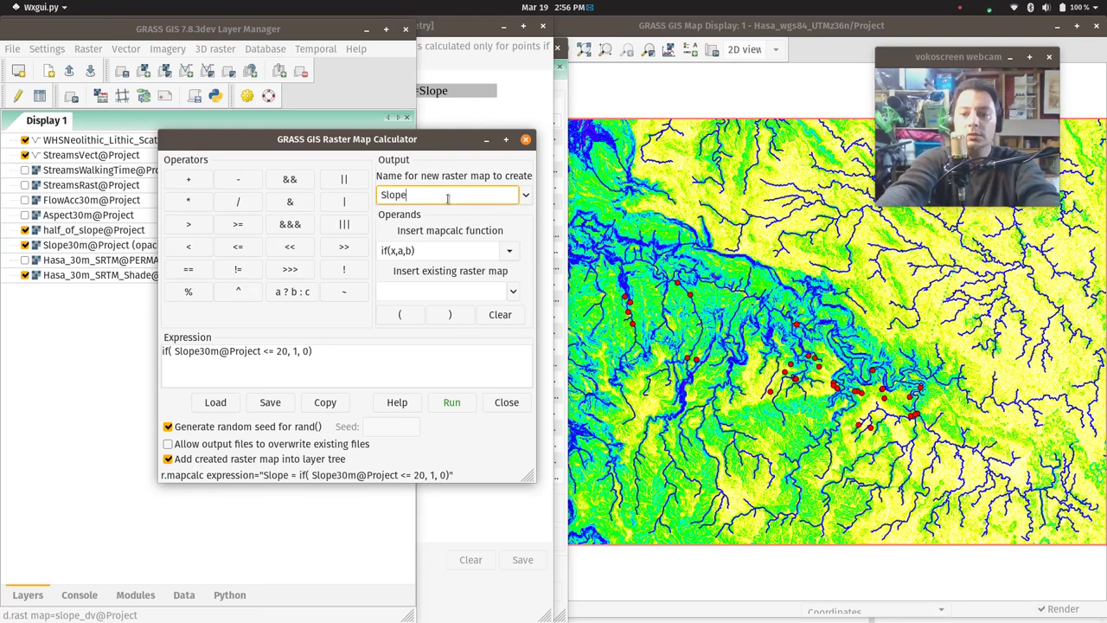
text(_max)
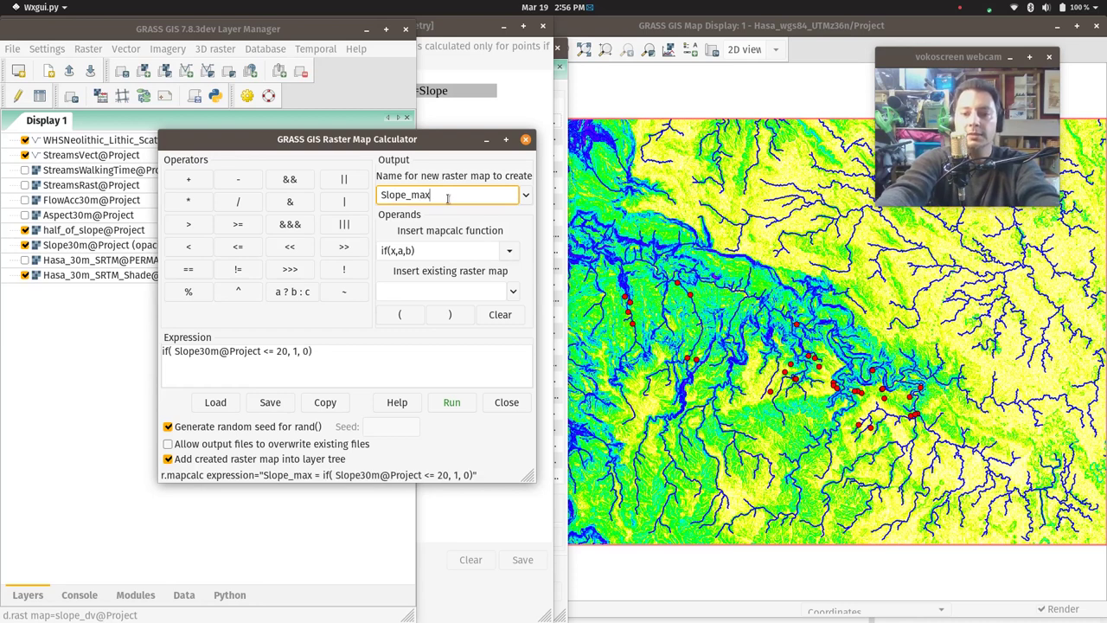
text(_bin)
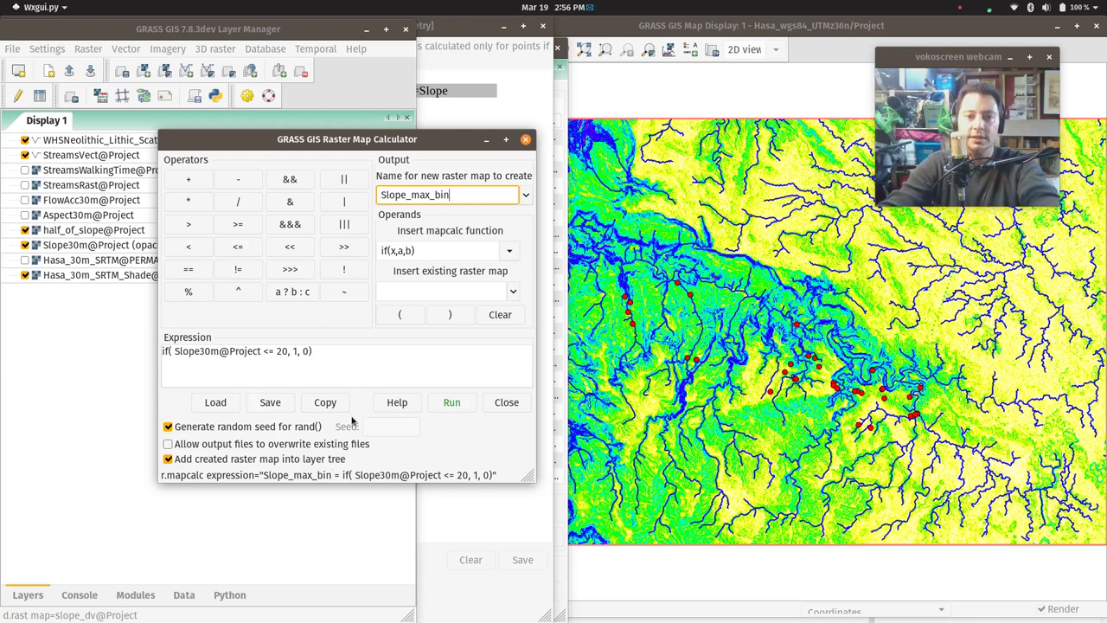
- Create Slope_max_bin, then query a dark steep area and a yellow area to confirm values 0 and 1
click(466, 402)
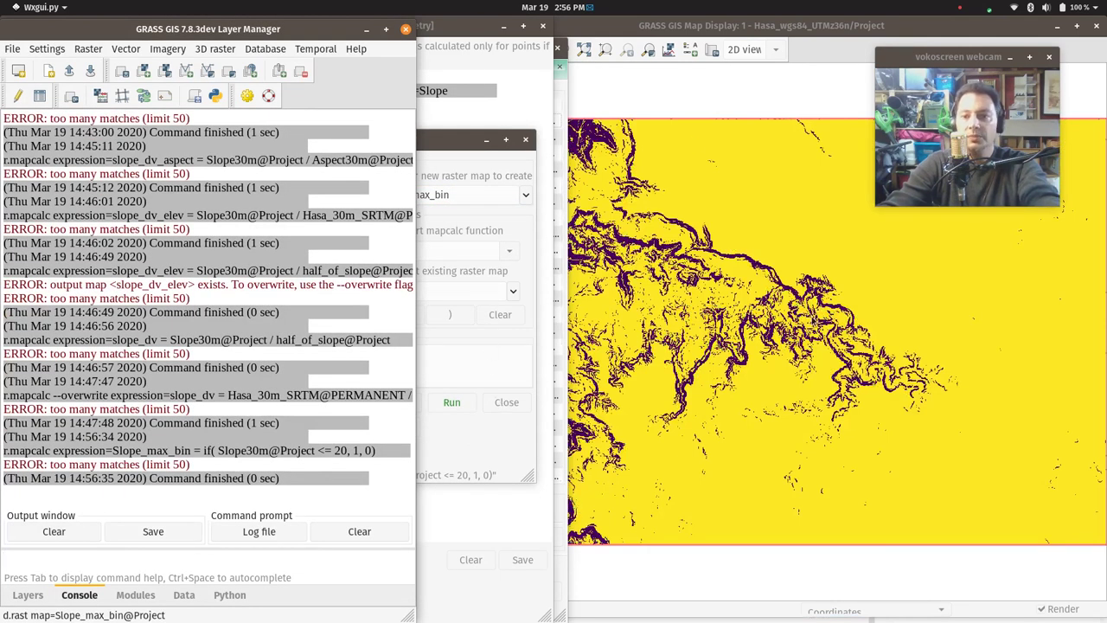
click(824, 25)
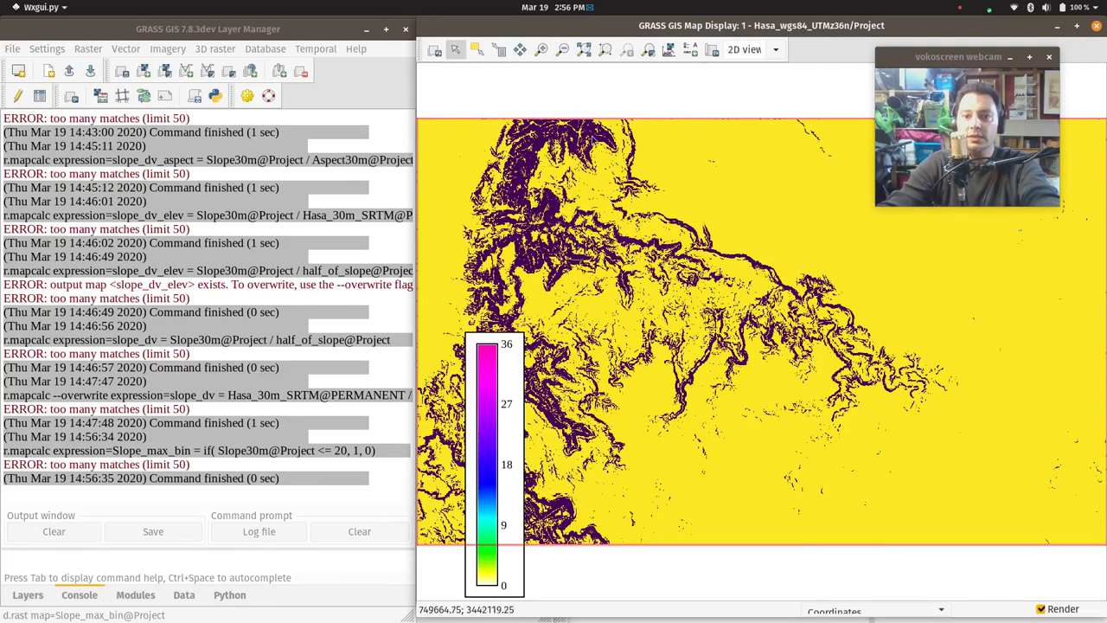
click(499, 50)
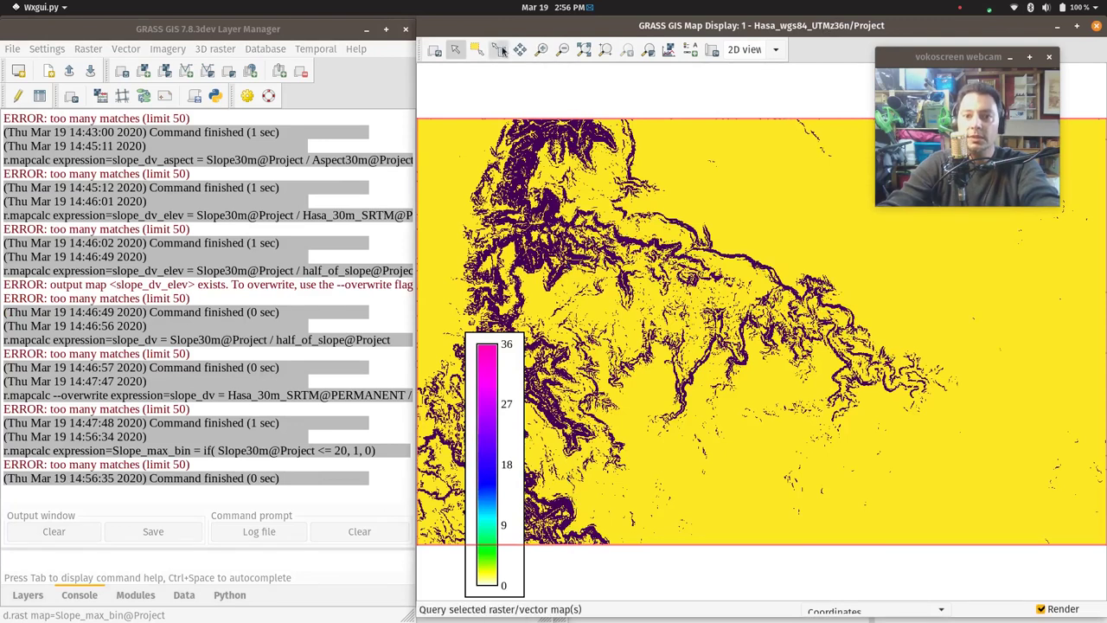
click(536, 259)
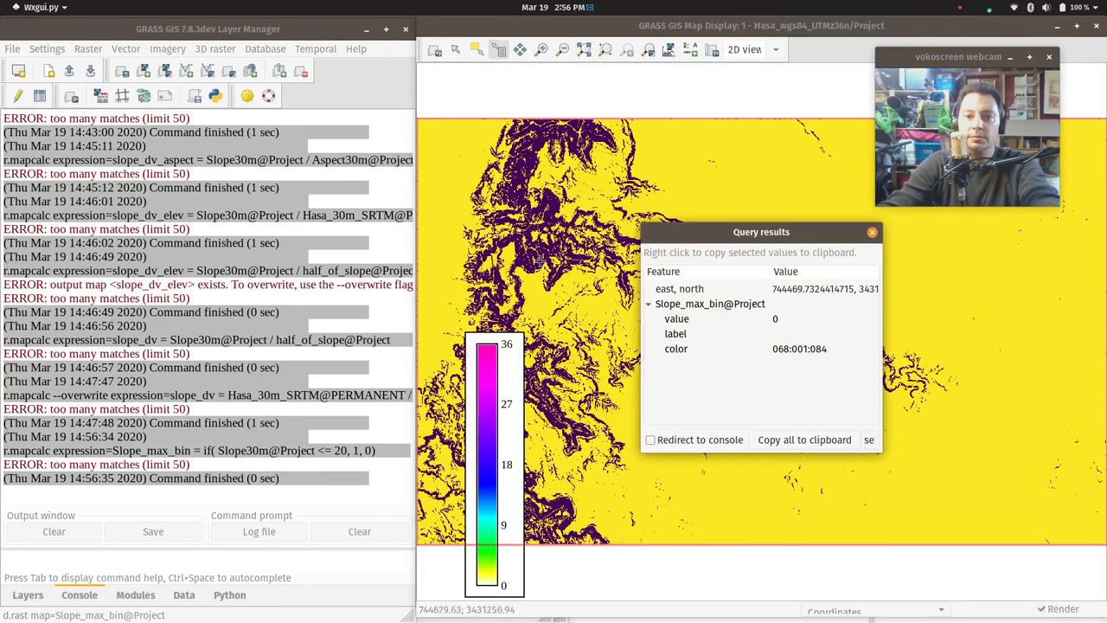
click(695, 181)
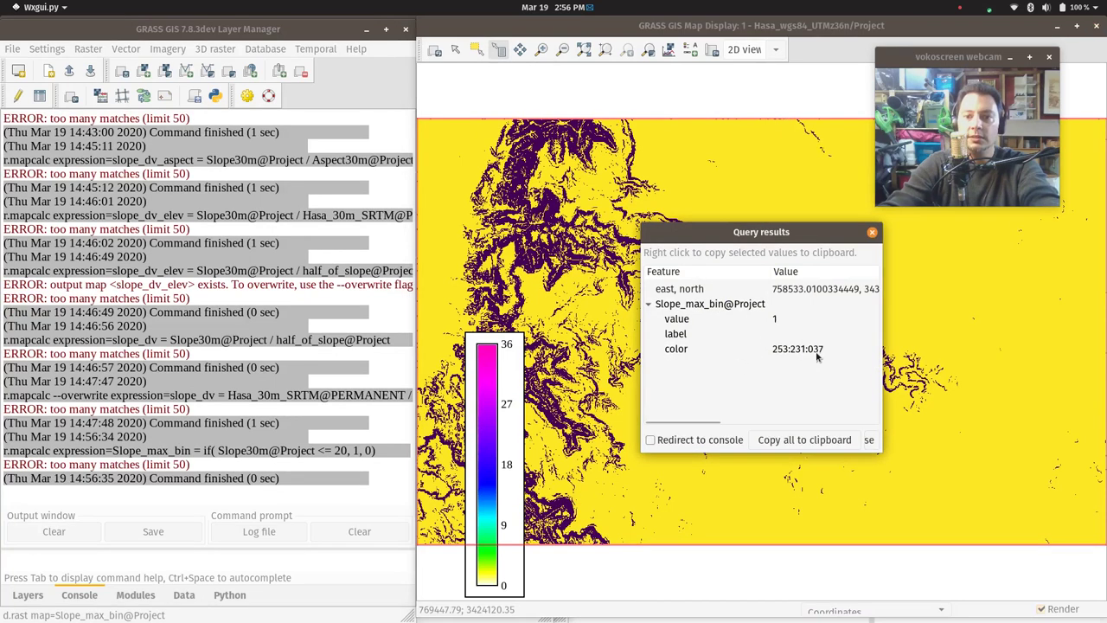
drag(768, 235, 239, 197)
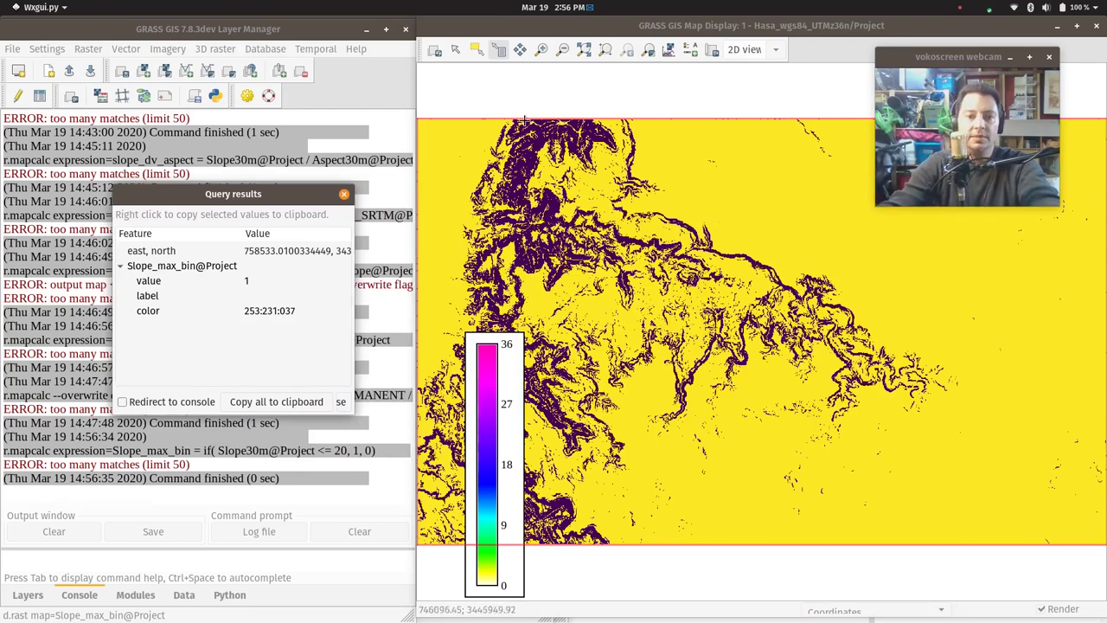
click(426, 325)
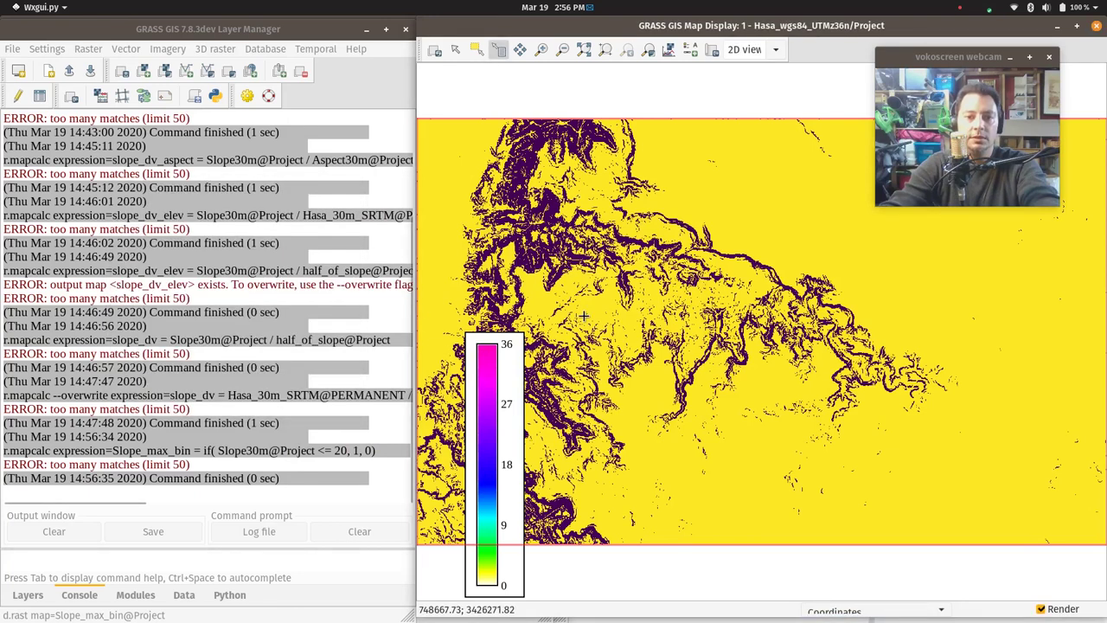
- Change the expression's threshold from 20 to 12.5 and allow overwriting existing files
key(super)
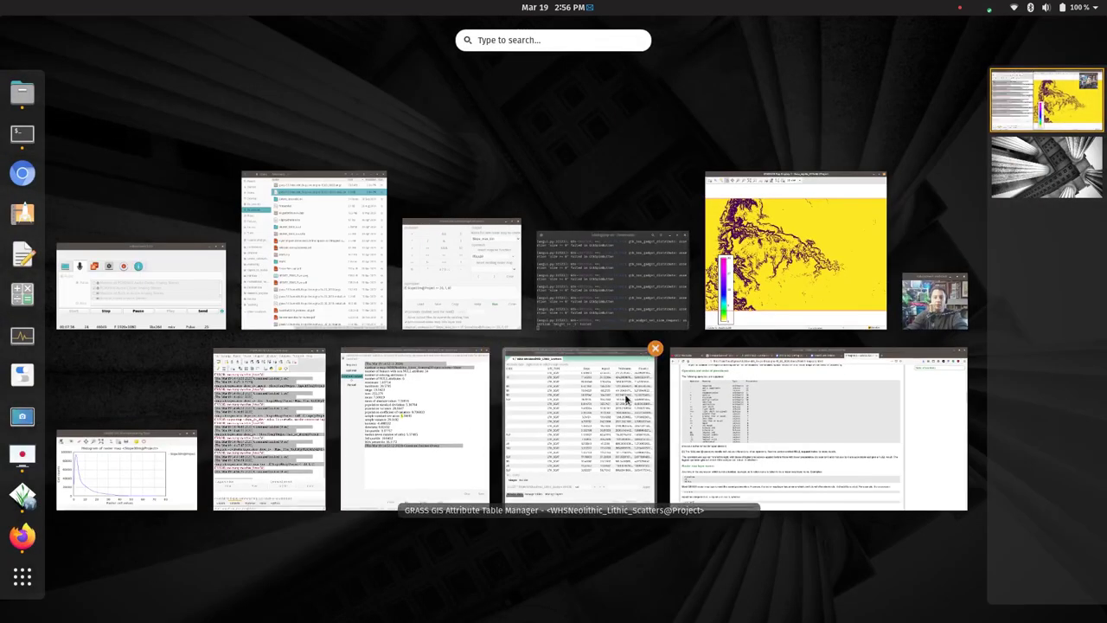
click(445, 268)
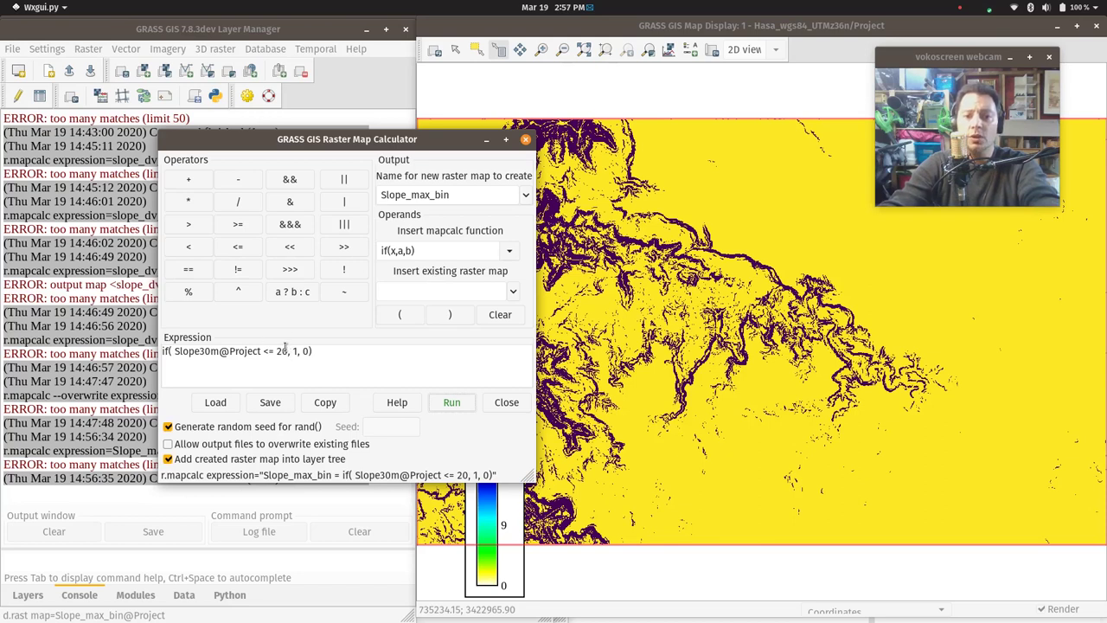
mouse_move(289, 351)
mouse_down()
mouse_move(262, 351)
mouse_move(276, 350)
mouse_up()
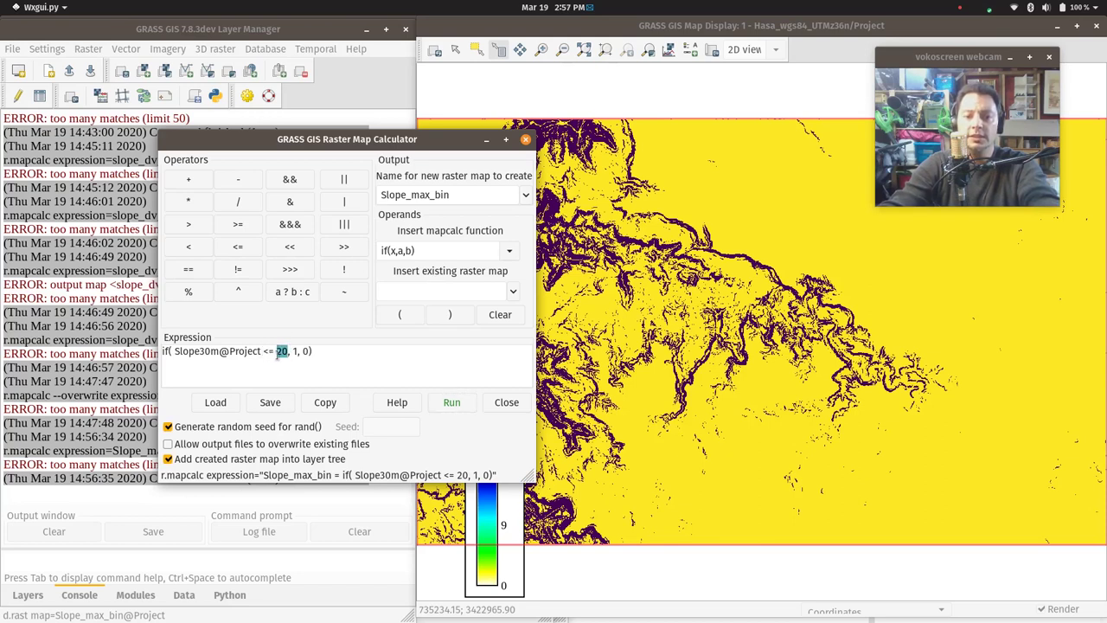
text(12.5)
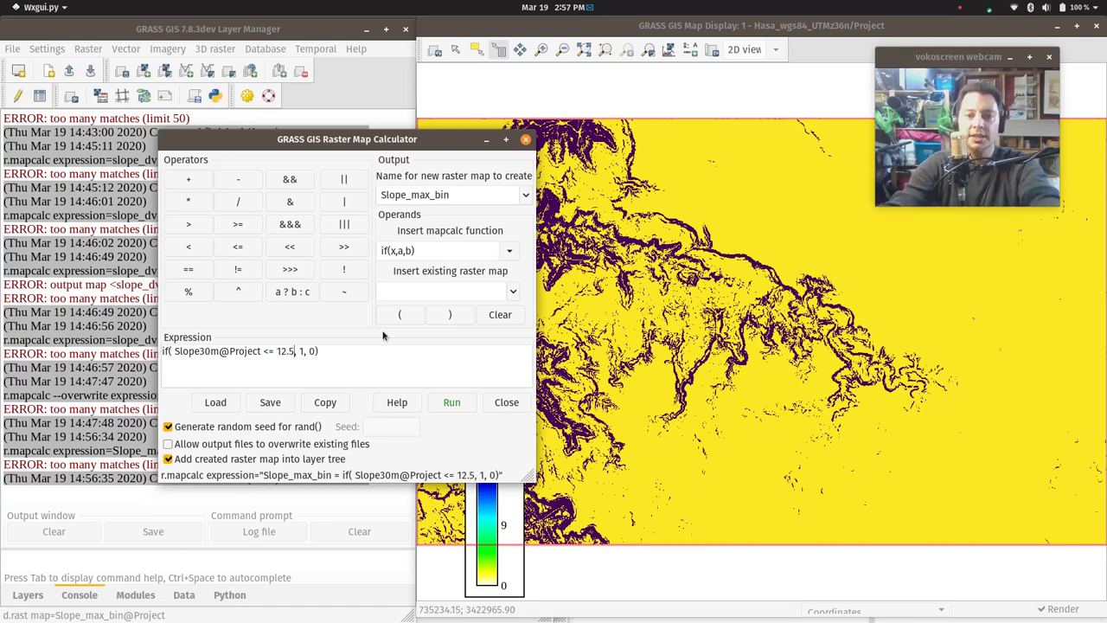
click(169, 443)
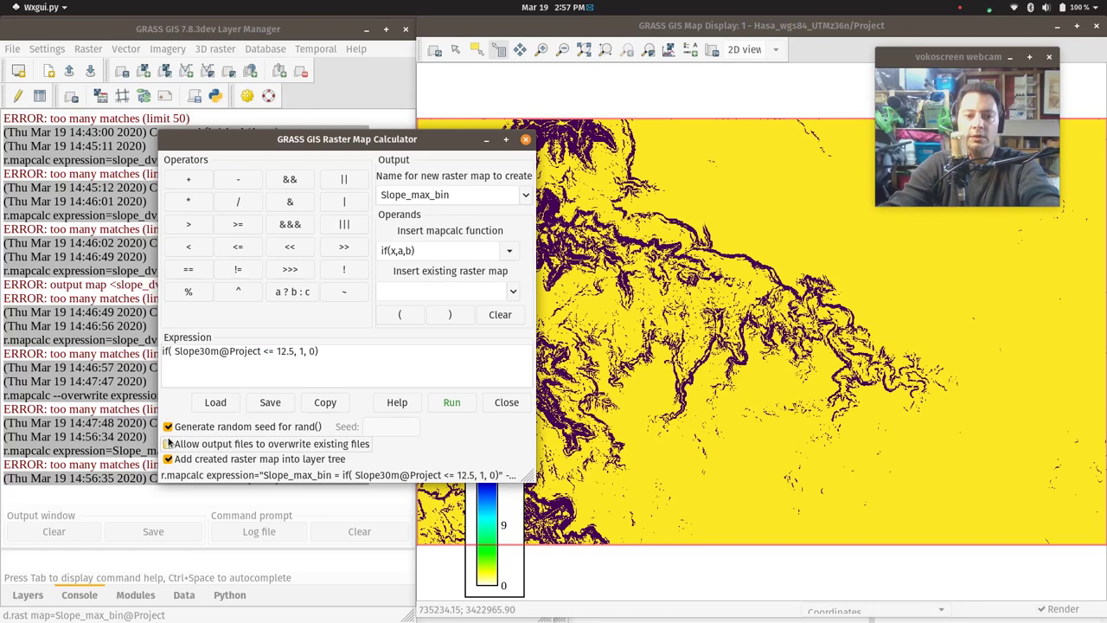
- Rebuild Slope_max_bin with the 12.5 threshold and query values at two points, including a dark purple patch
click(452, 402)
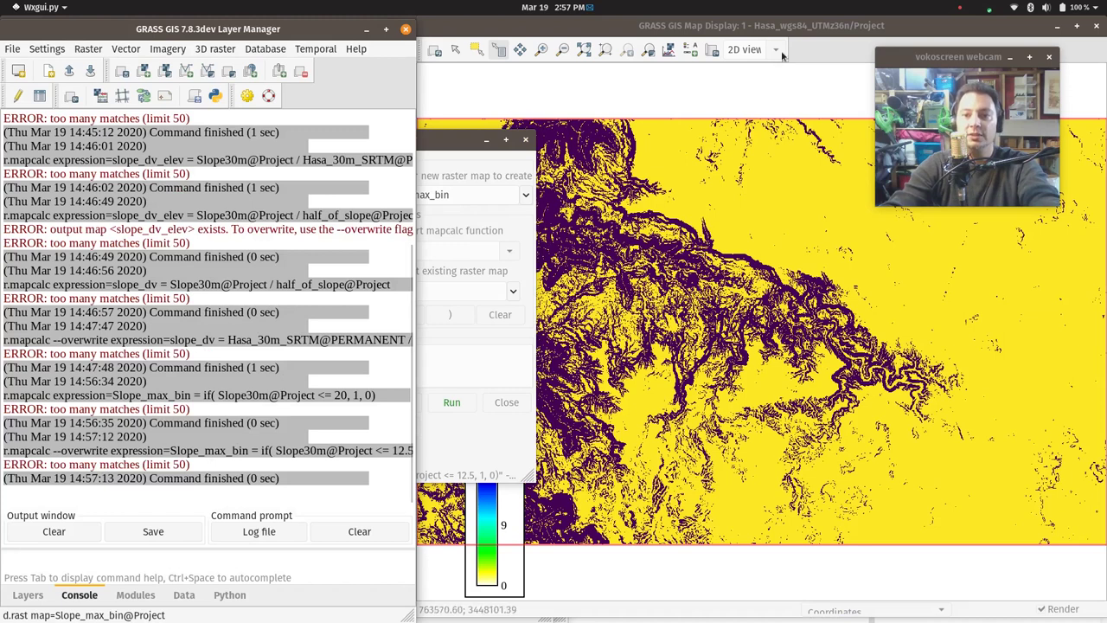
click(819, 29)
click(764, 215)
drag(768, 233, 267, 173)
click(554, 237)
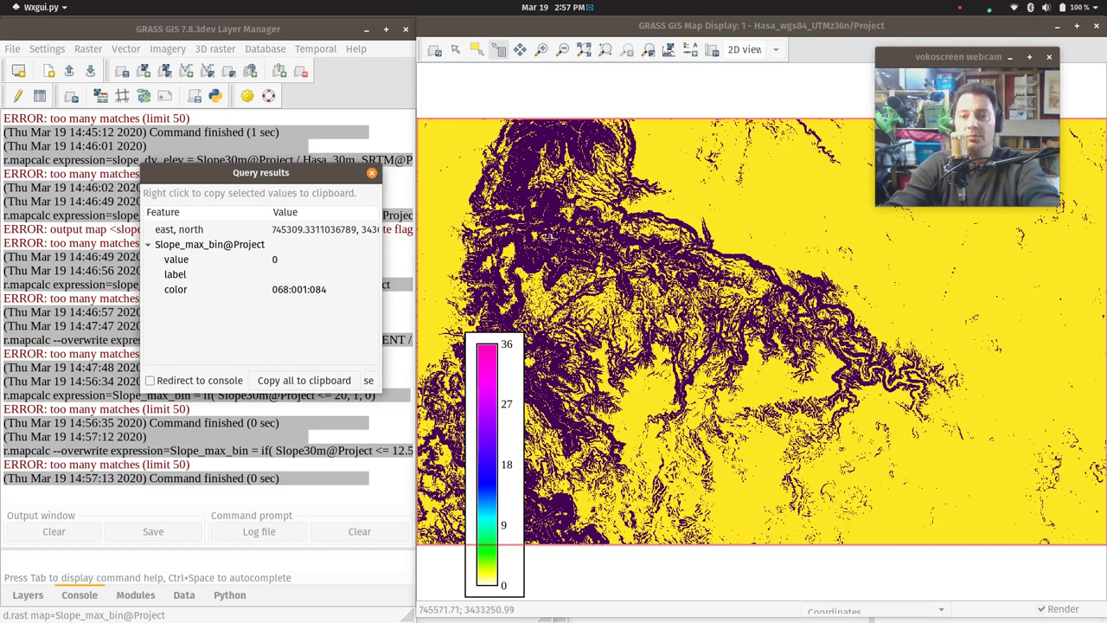
key(super)
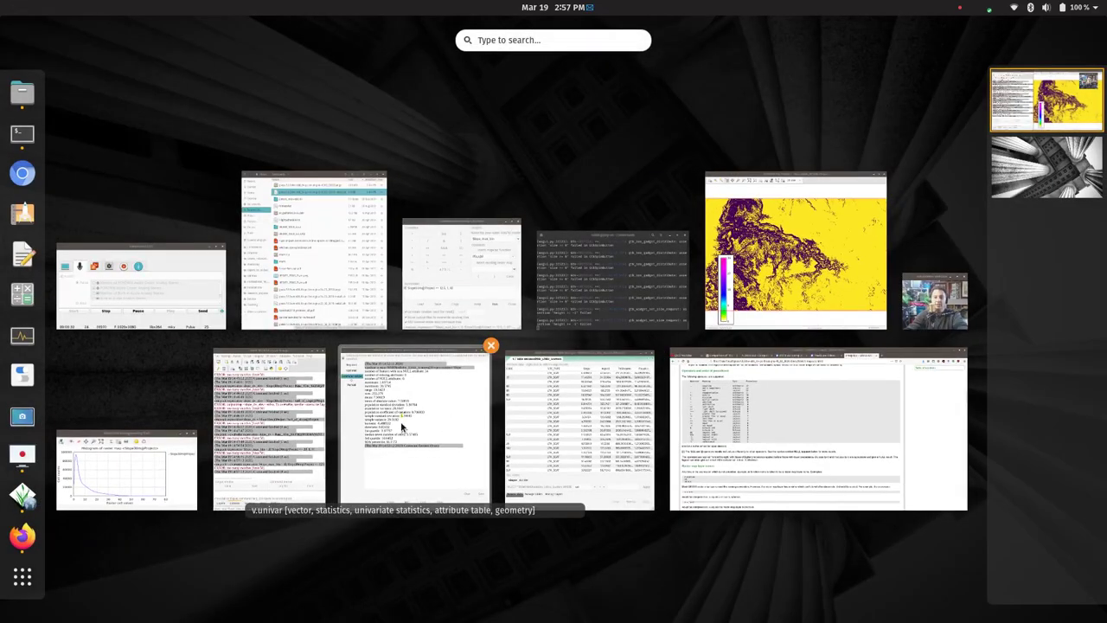
- Bring back the v.univar Slope statistics output showing the 5.38685 sample standard deviation
click(404, 430)
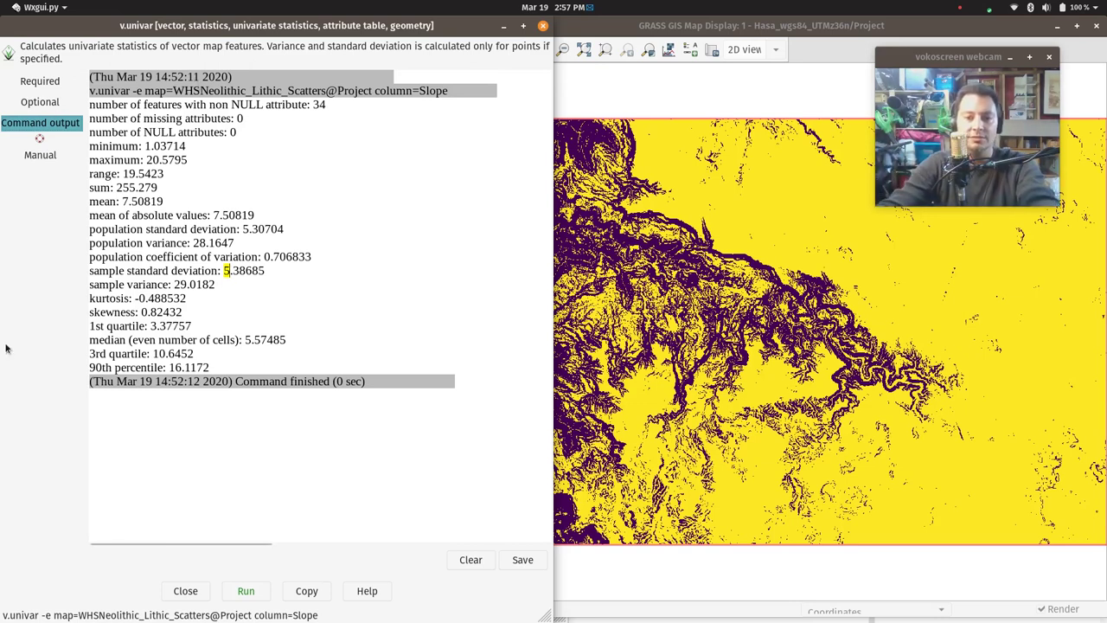
- In the Raster Map Calculator, append && Slope30m to the Slope30m <= 12.5 condition
key(super)
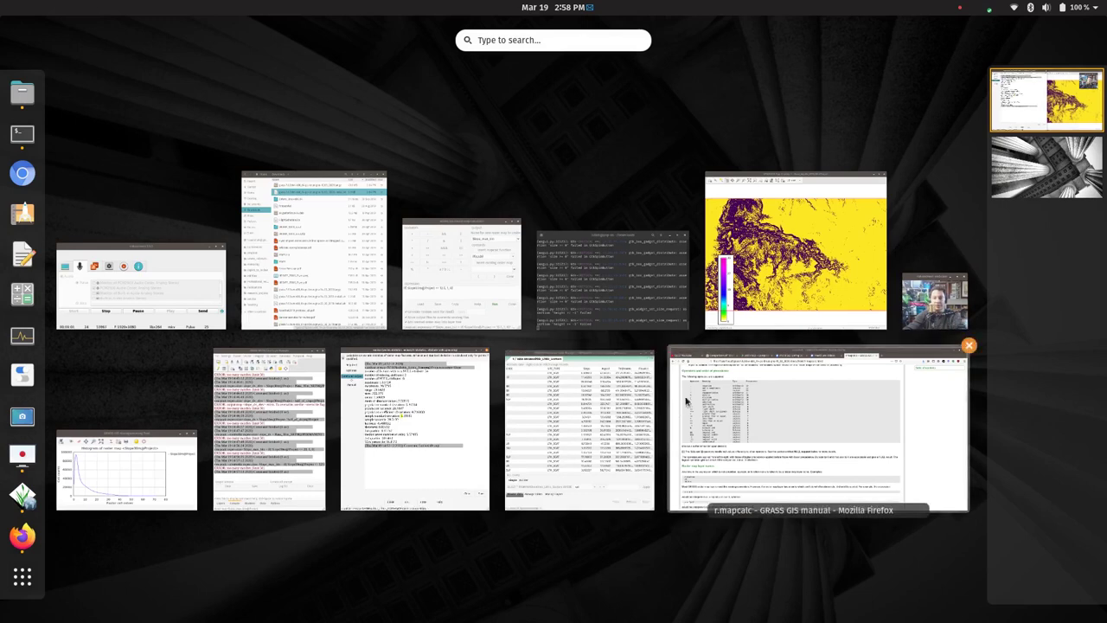
click(441, 275)
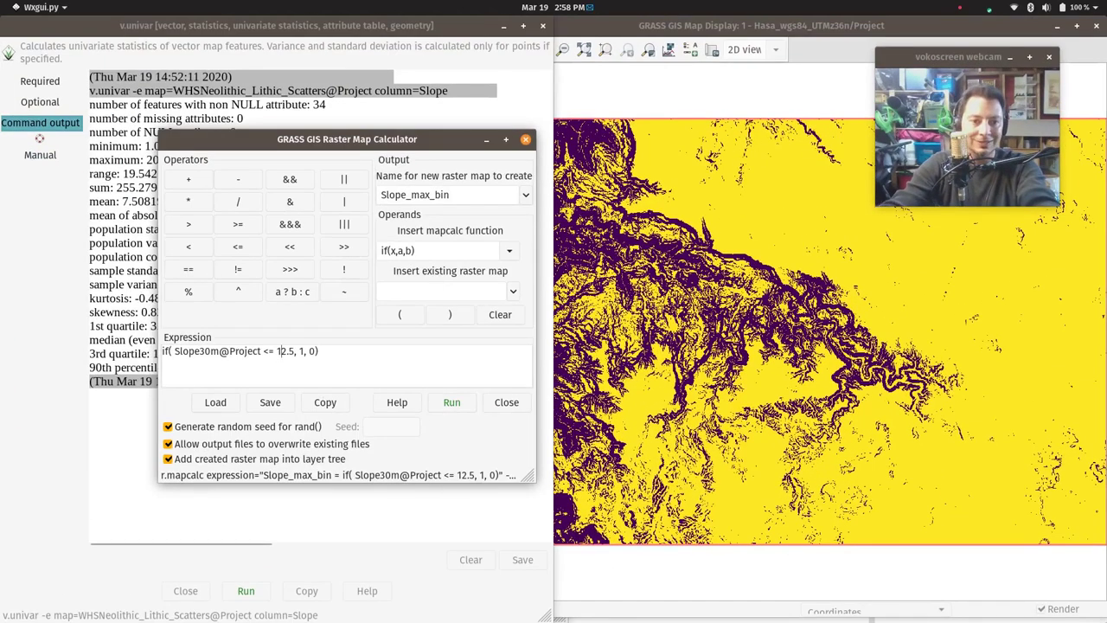
click(276, 351)
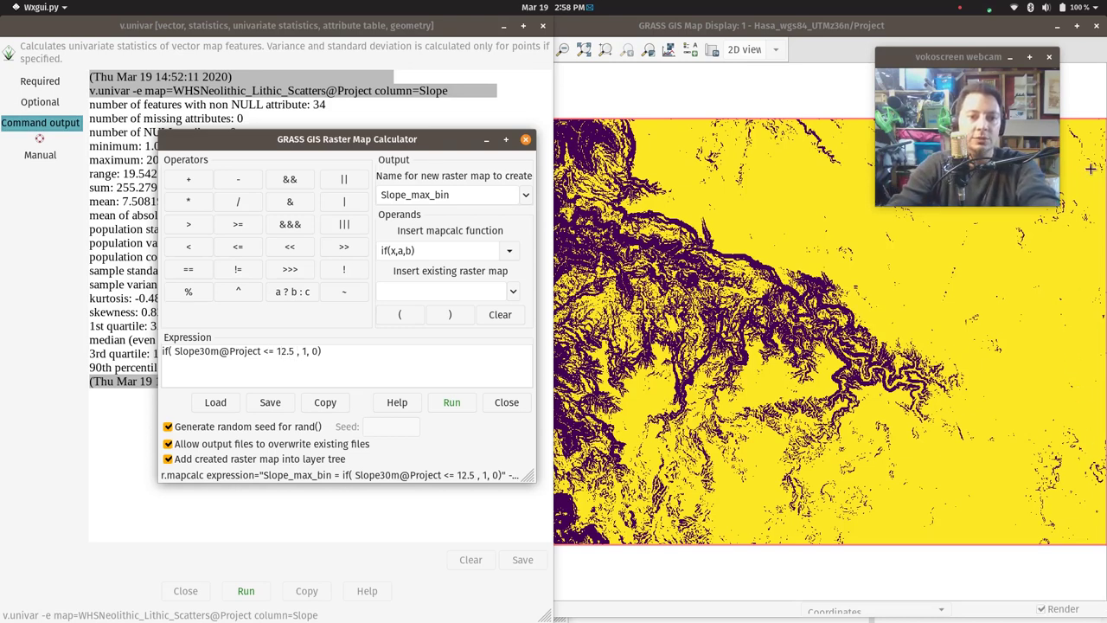
click(297, 180)
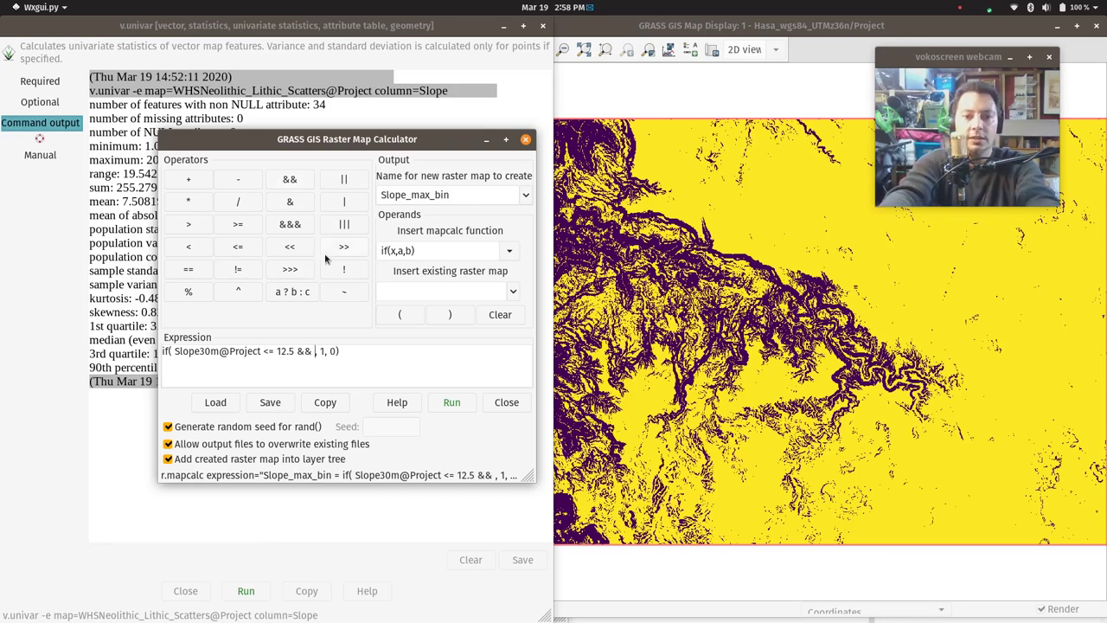
click(511, 291)
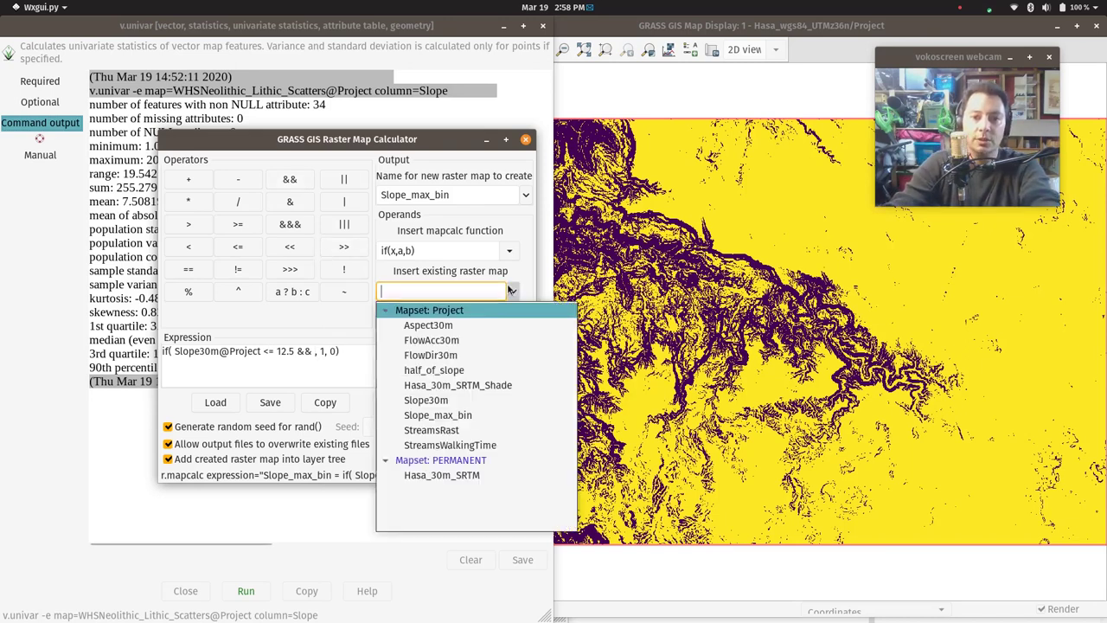
click(449, 400)
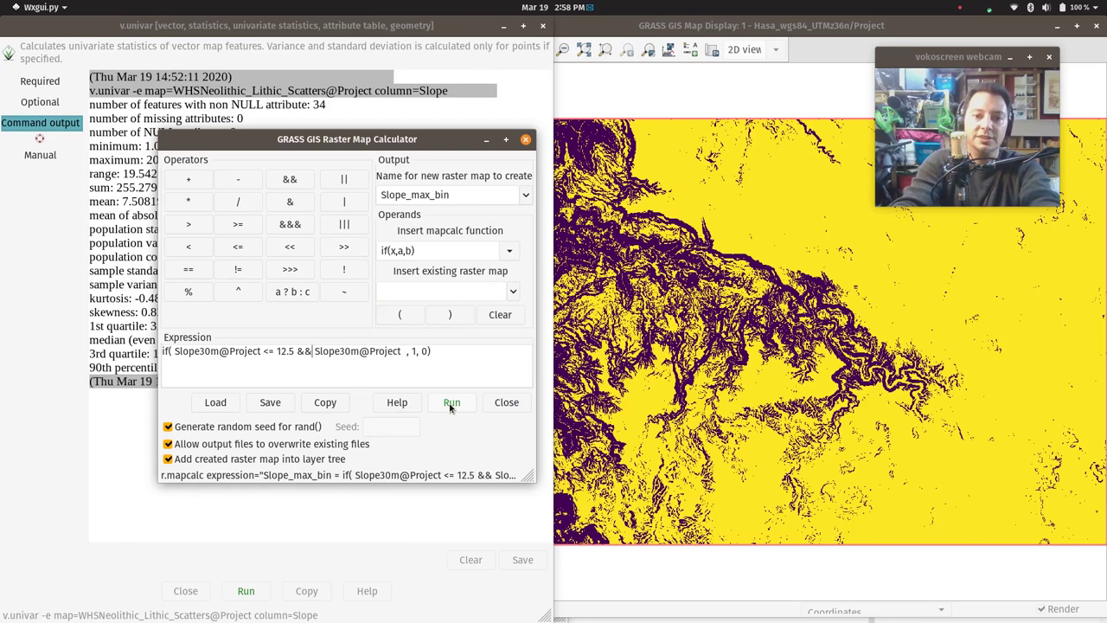
- Complete the expression as Slope30m <= 12.5 && Slope30m >=2.5, then select max_bin in the output name
key(BackSpace)
key(BackSpace)
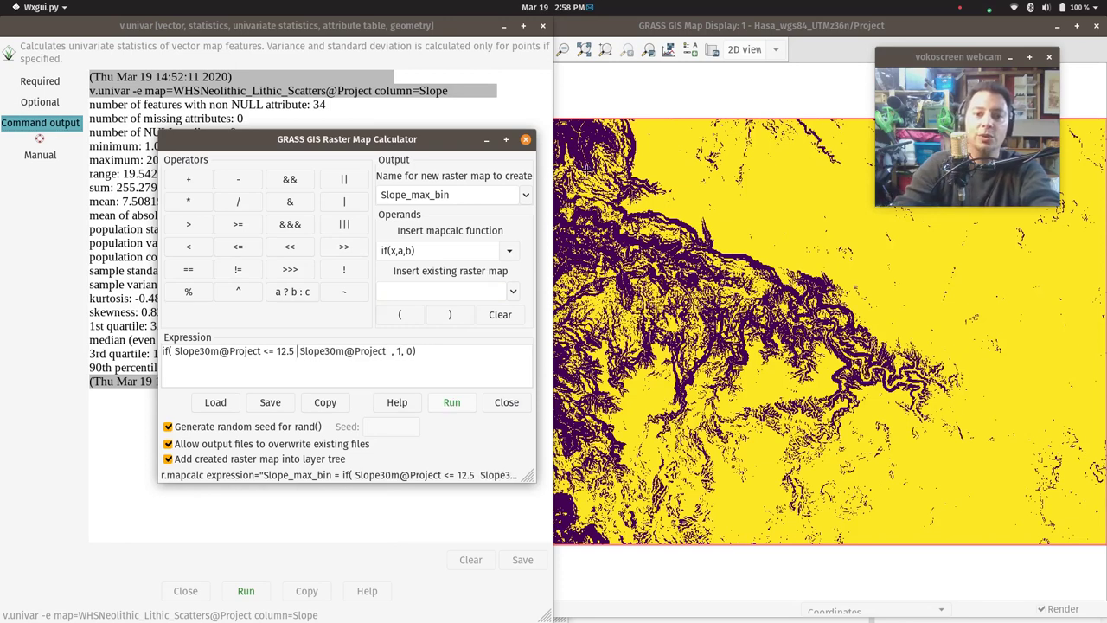
click(350, 182)
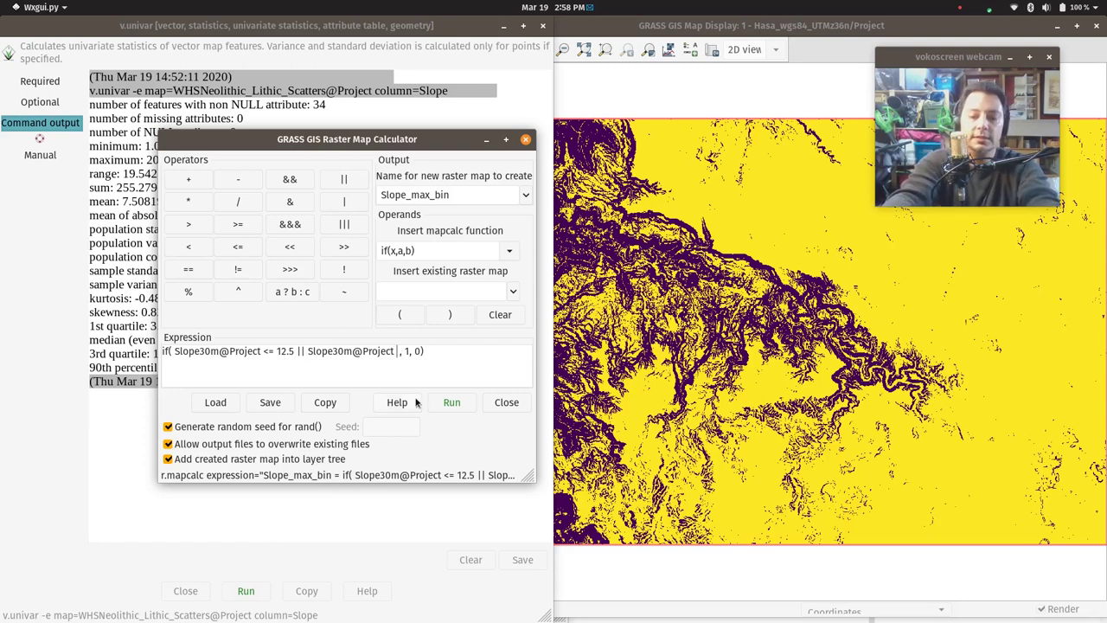
text(>)
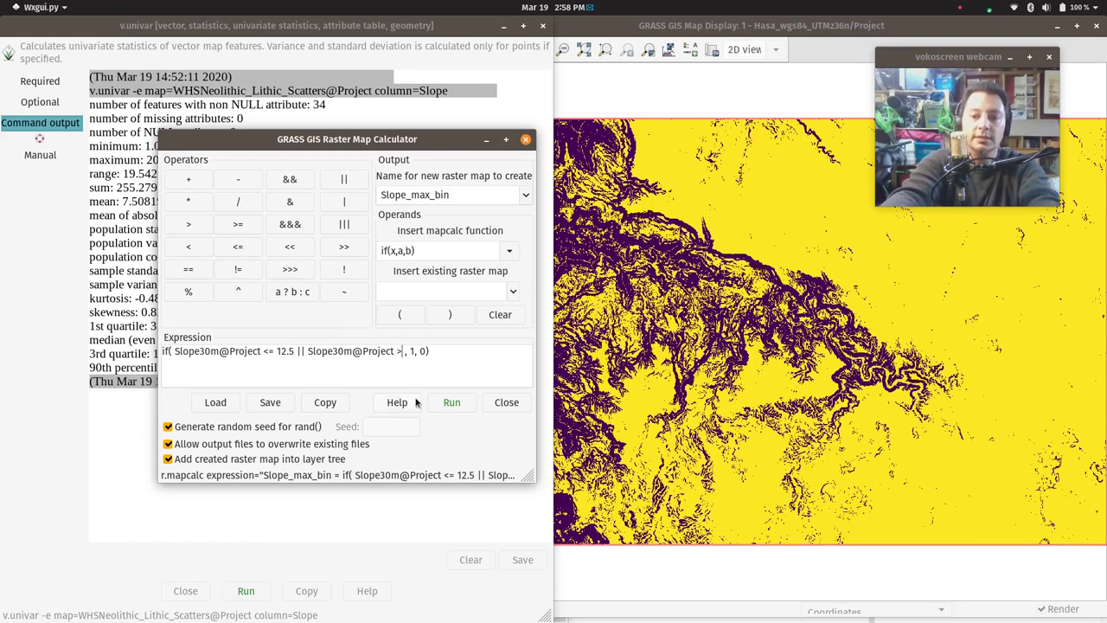
text(=2.)
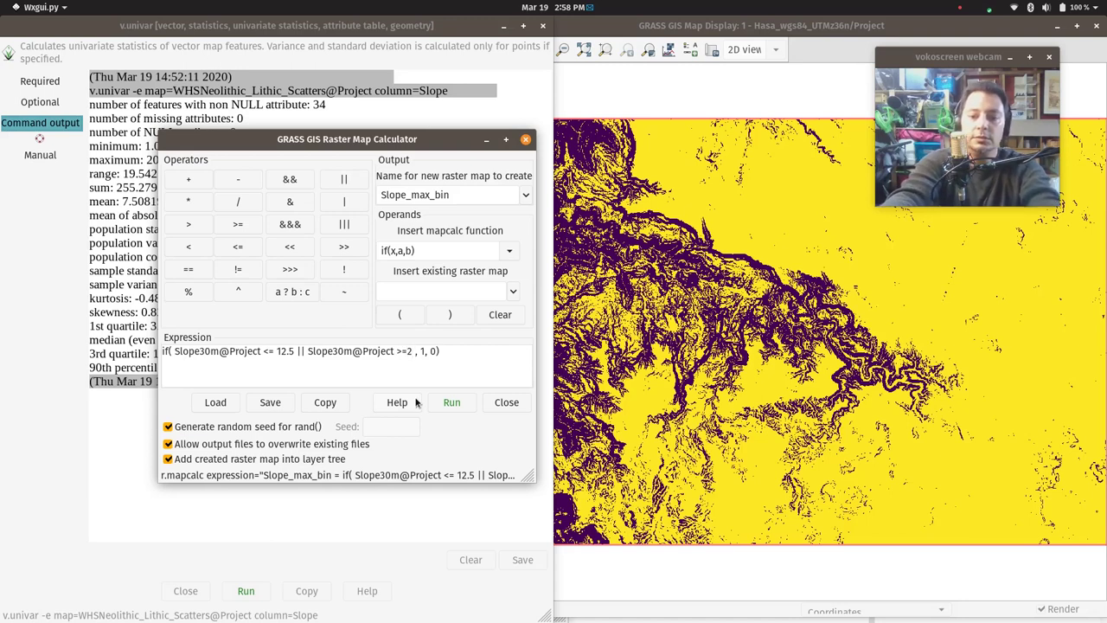
text(5)
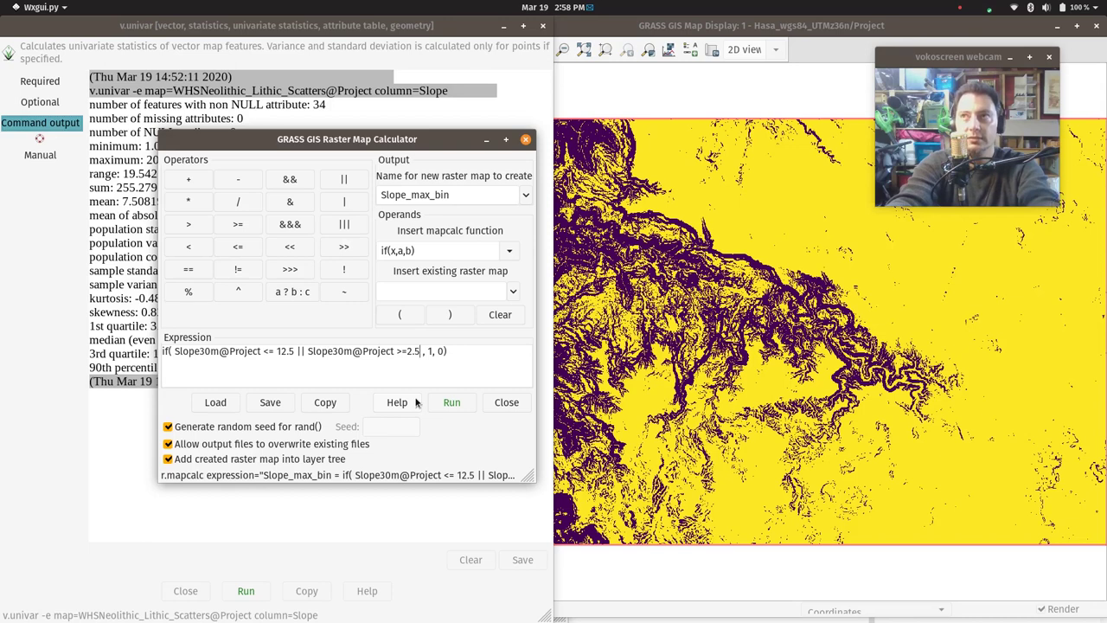
key(Left)
key(Left)
key(Left)
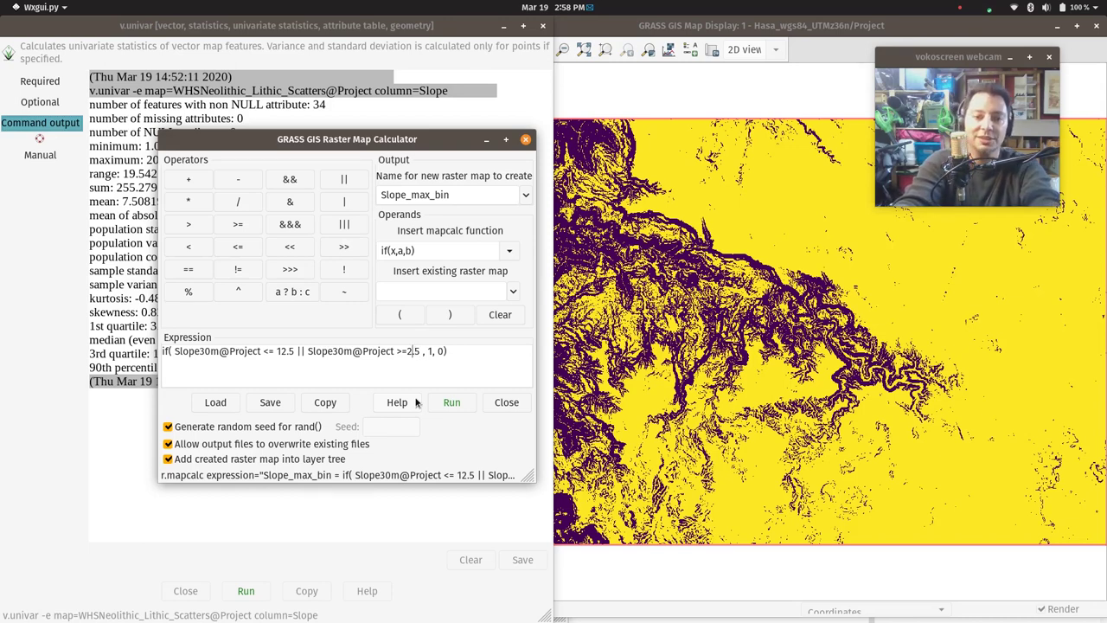
key(BackSpace)
key(BackSpace)
click(290, 179)
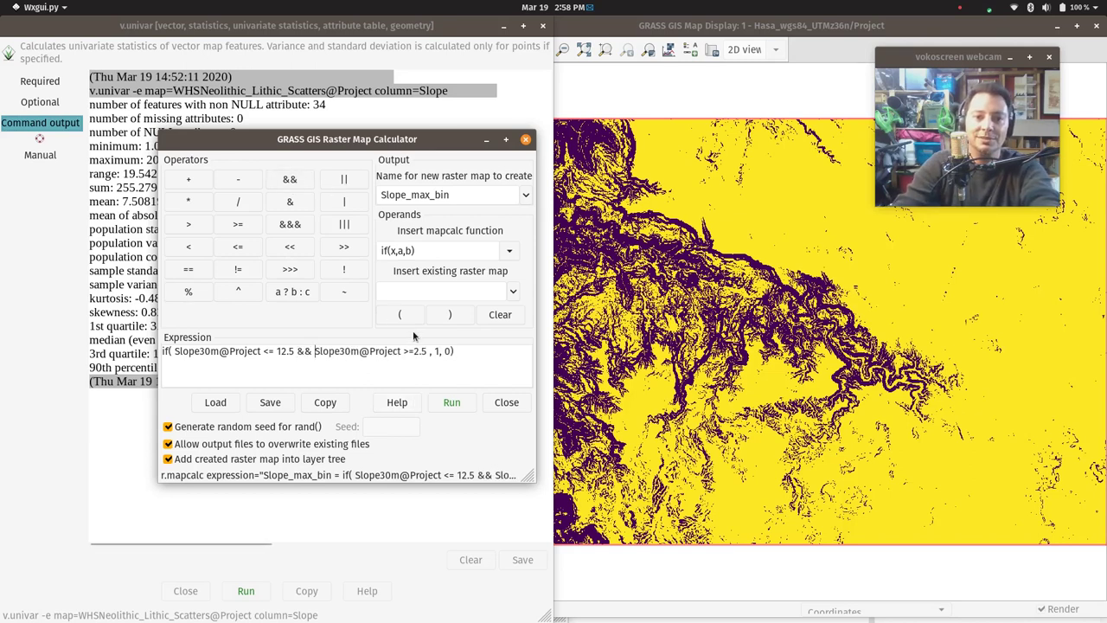
drag(450, 195, 412, 196)
- Rename the output to Slope_interior_bin and run the calculation to create the raster
double_click(420, 195)
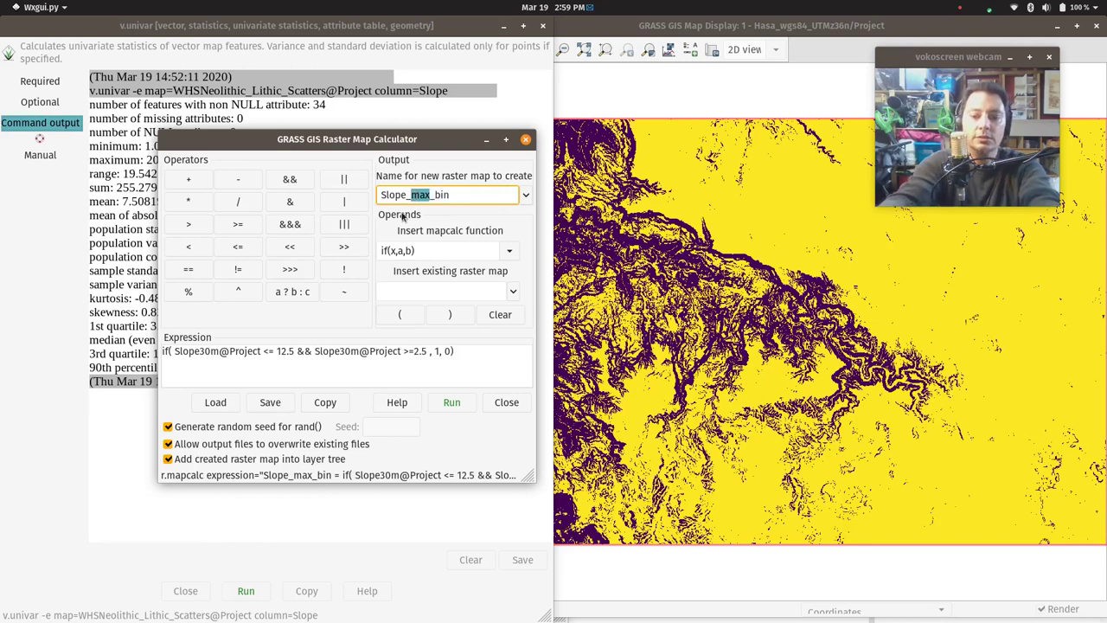
text(interi)
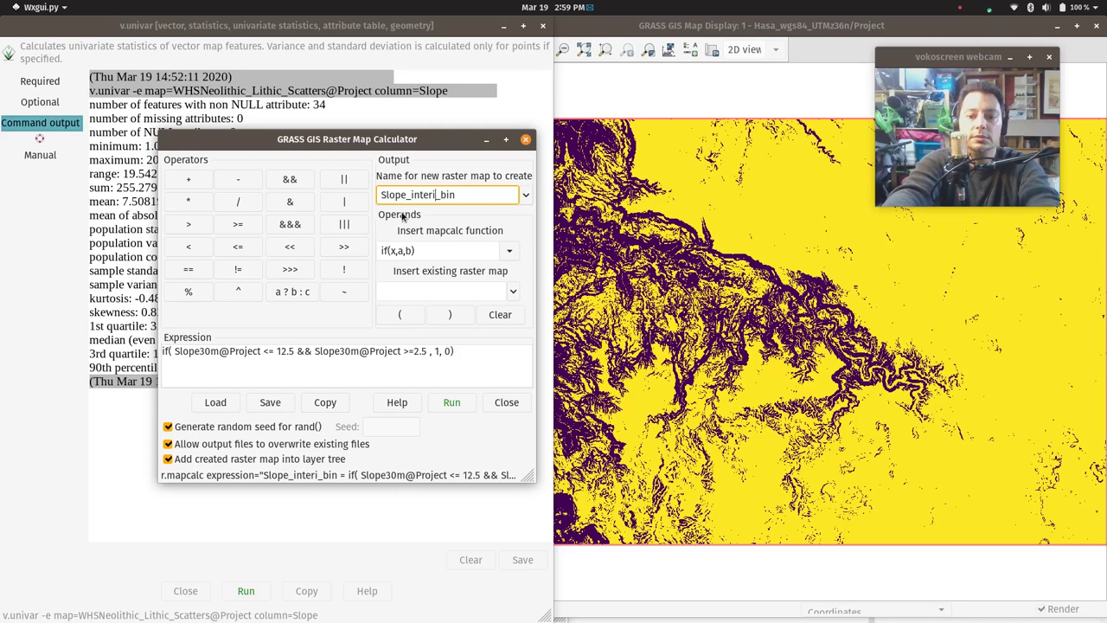
text(or)
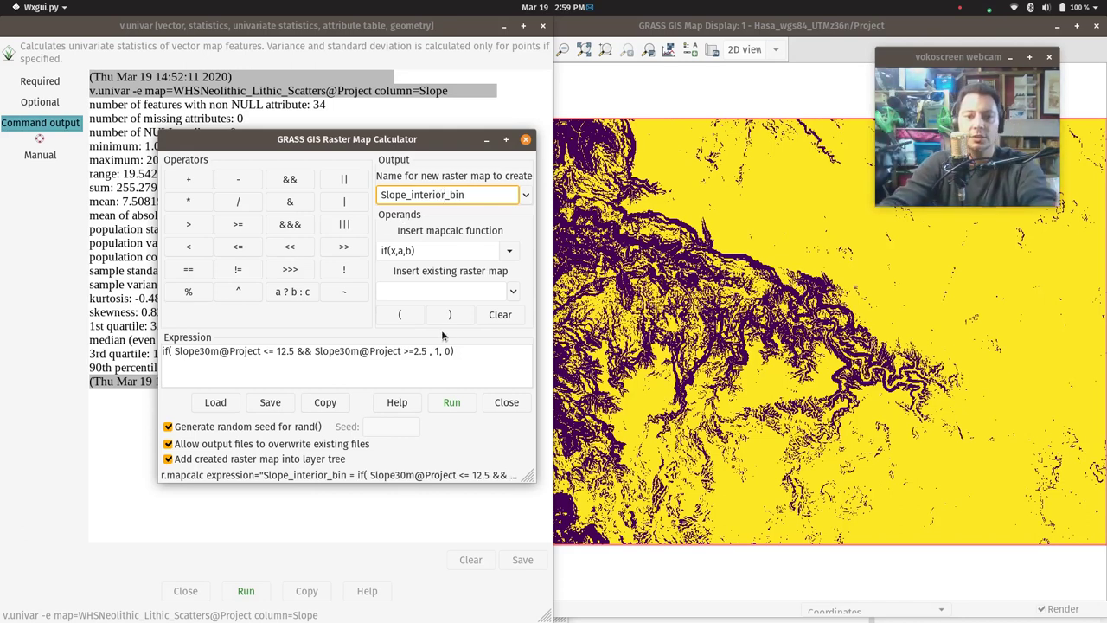
click(439, 402)
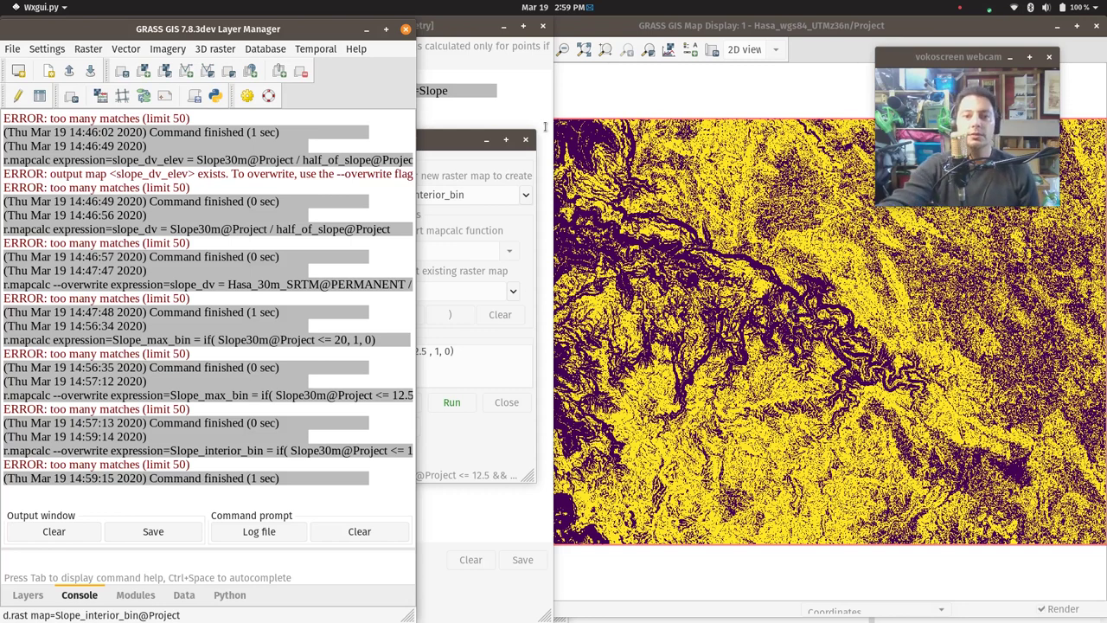
- Run v.univar on the lithic scatter sites for the Aspect column, giving mean 148.967
key(super)
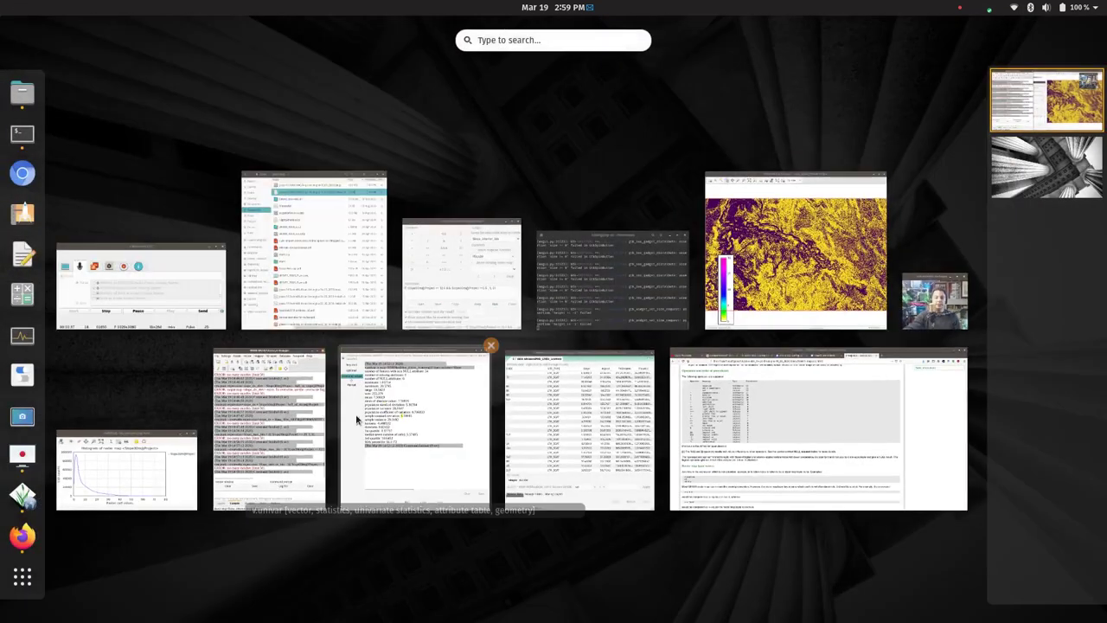
click(457, 420)
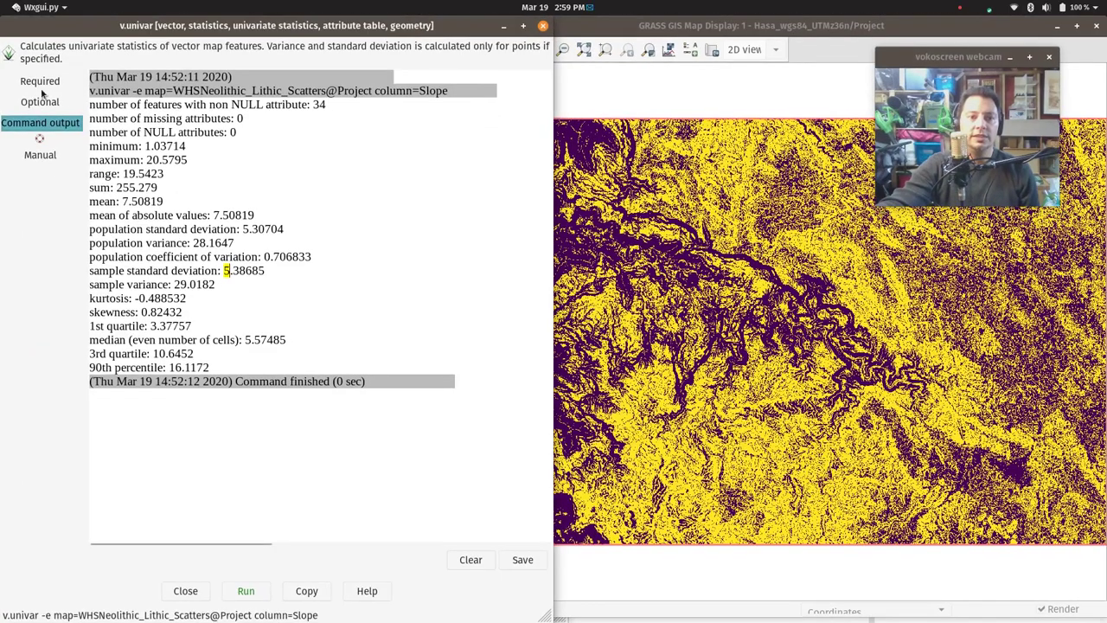
click(40, 83)
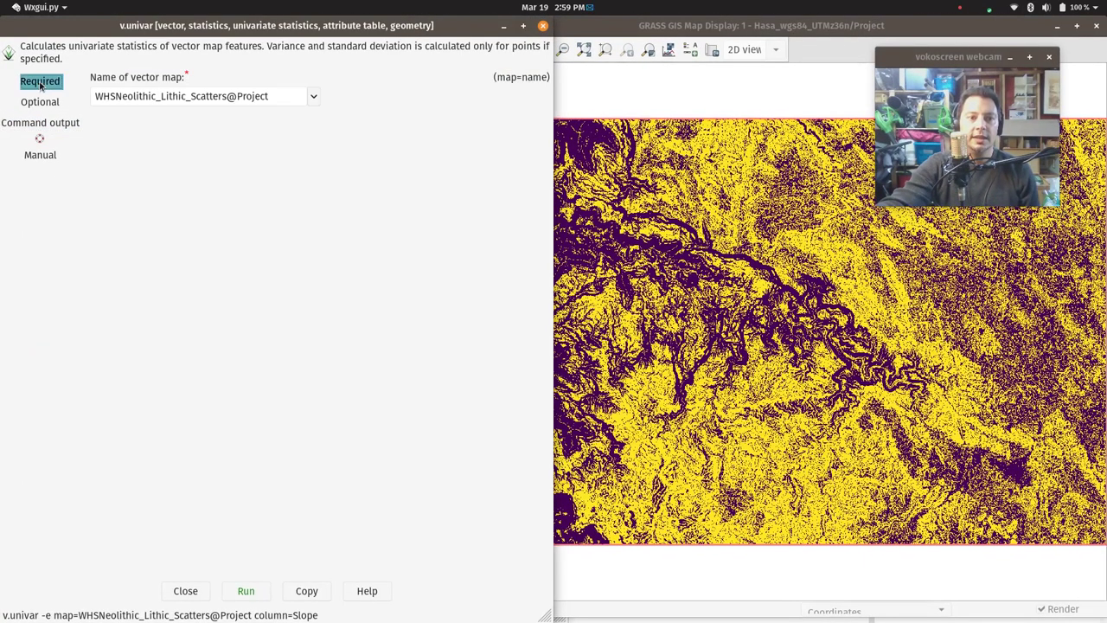
click(53, 104)
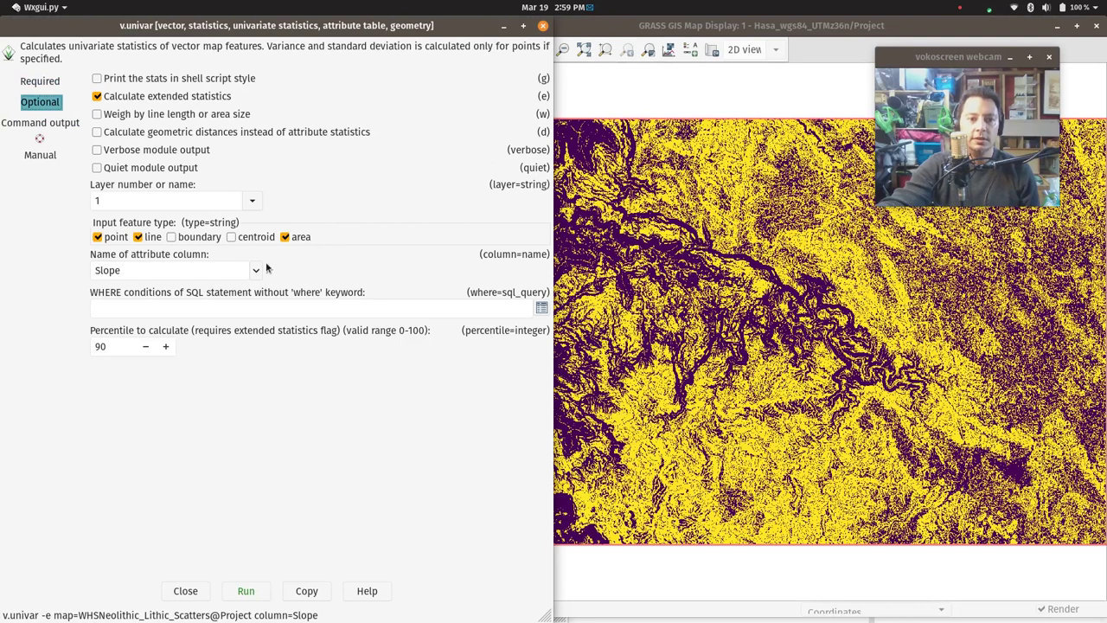
click(258, 270)
click(117, 438)
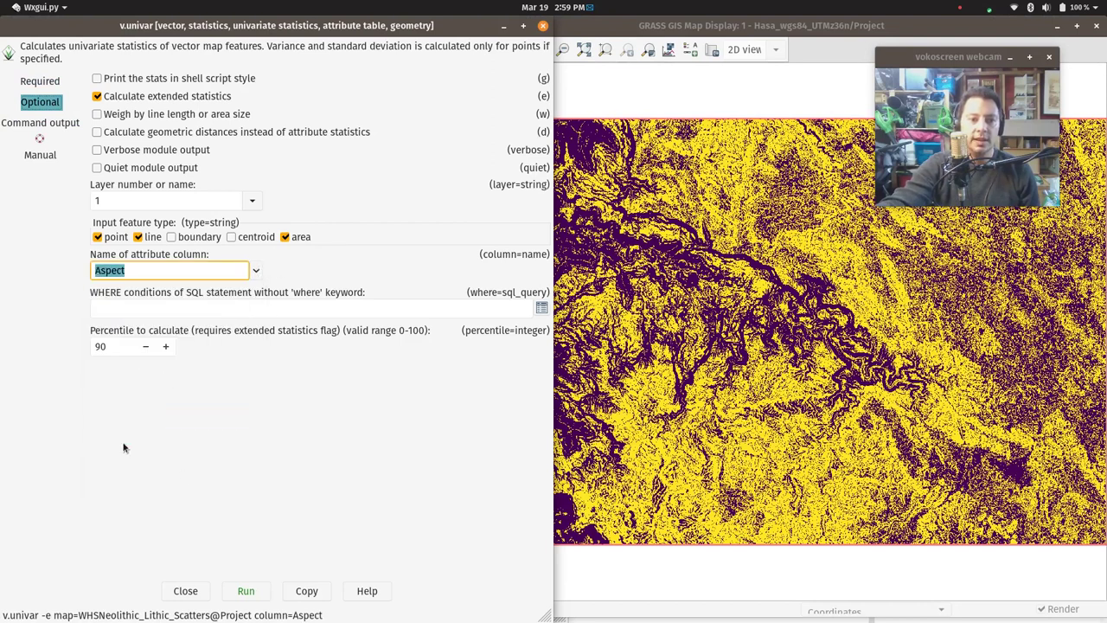
click(249, 590)
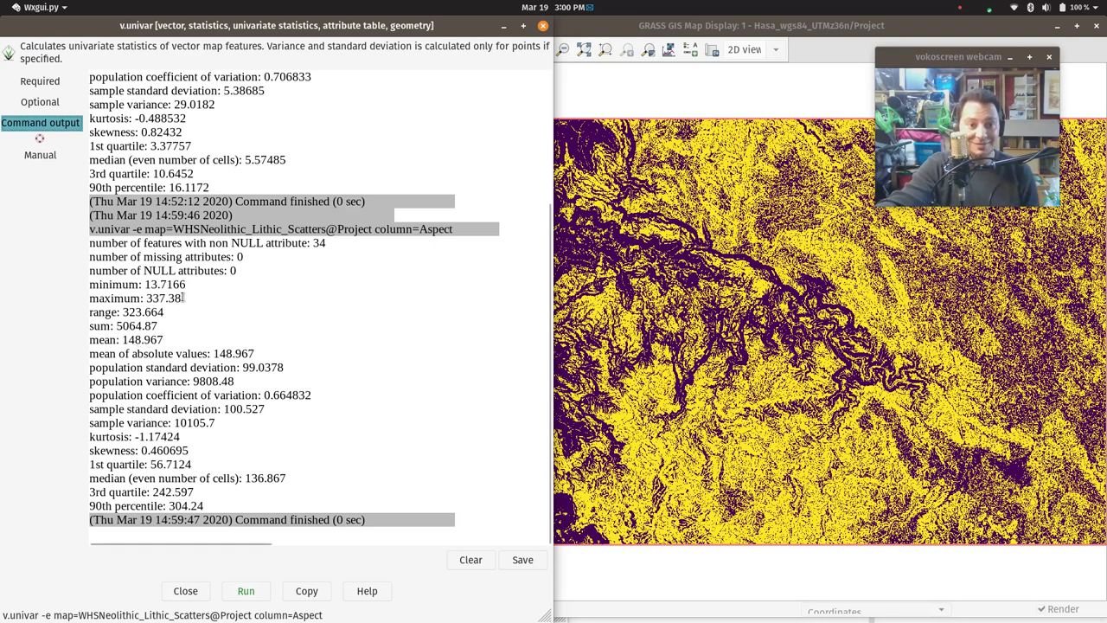
- Highlight the Aspect maximum of 337.38 in the output, then show the window overview
drag(182, 298, 139, 286)
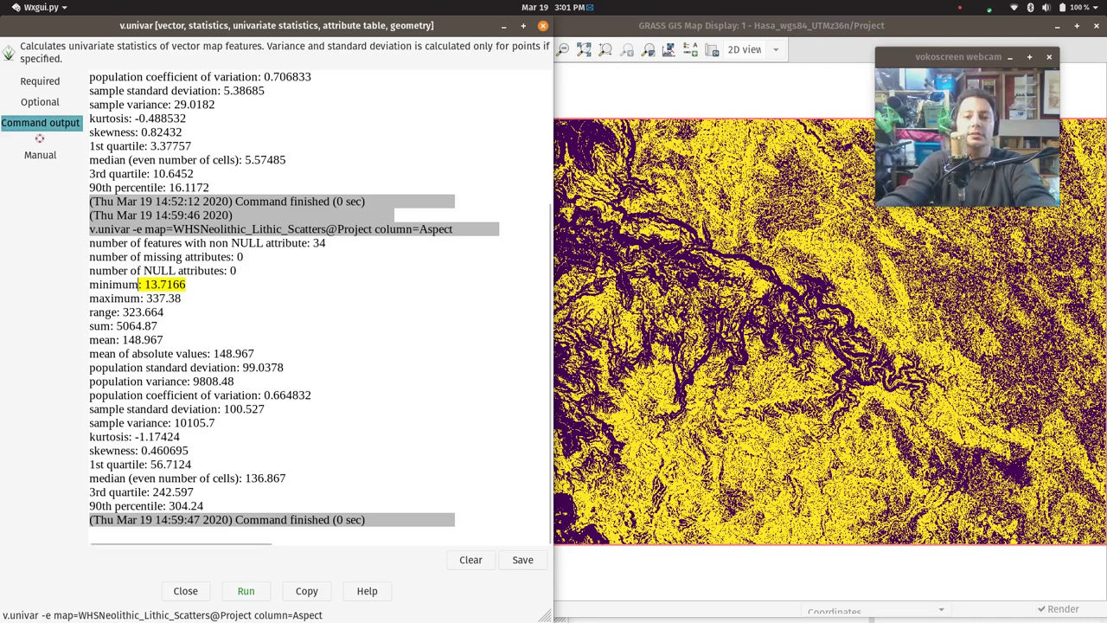
key(super)
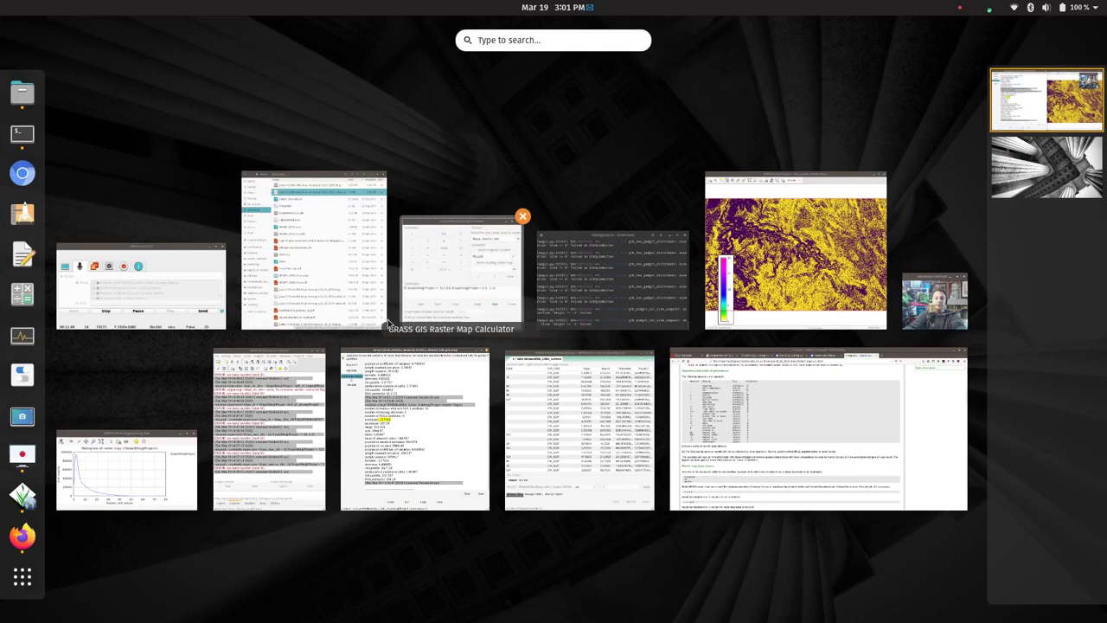
- In the Raster Map Calculator, rename the output map to Aspect_interior_bon
click(447, 297)
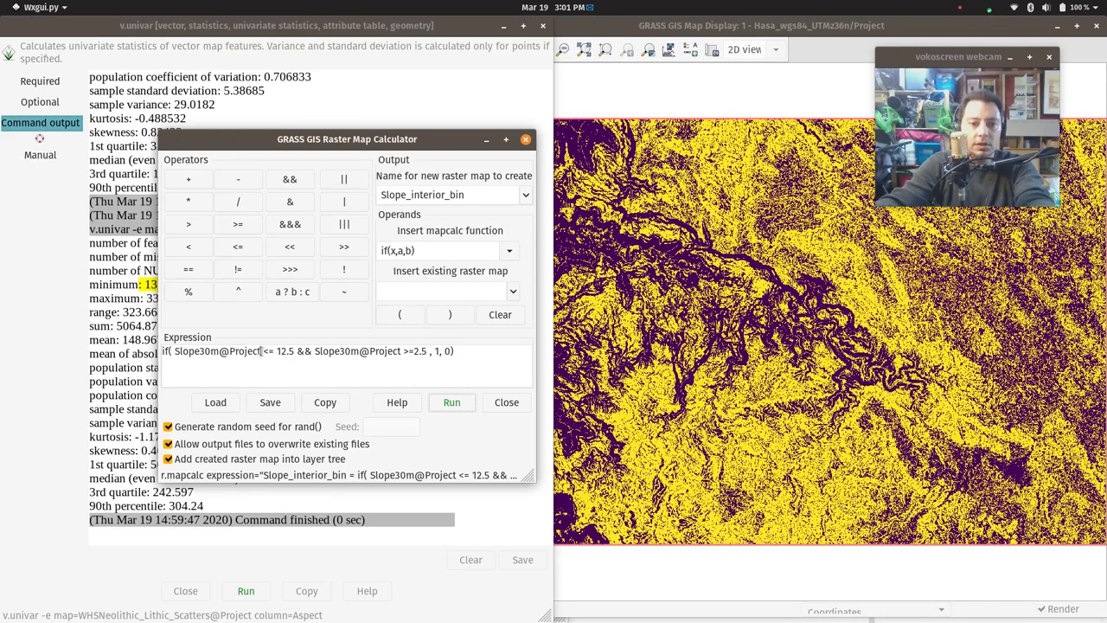
click(465, 350)
key(ctrl+a)
key(End)
key(BackSpace)
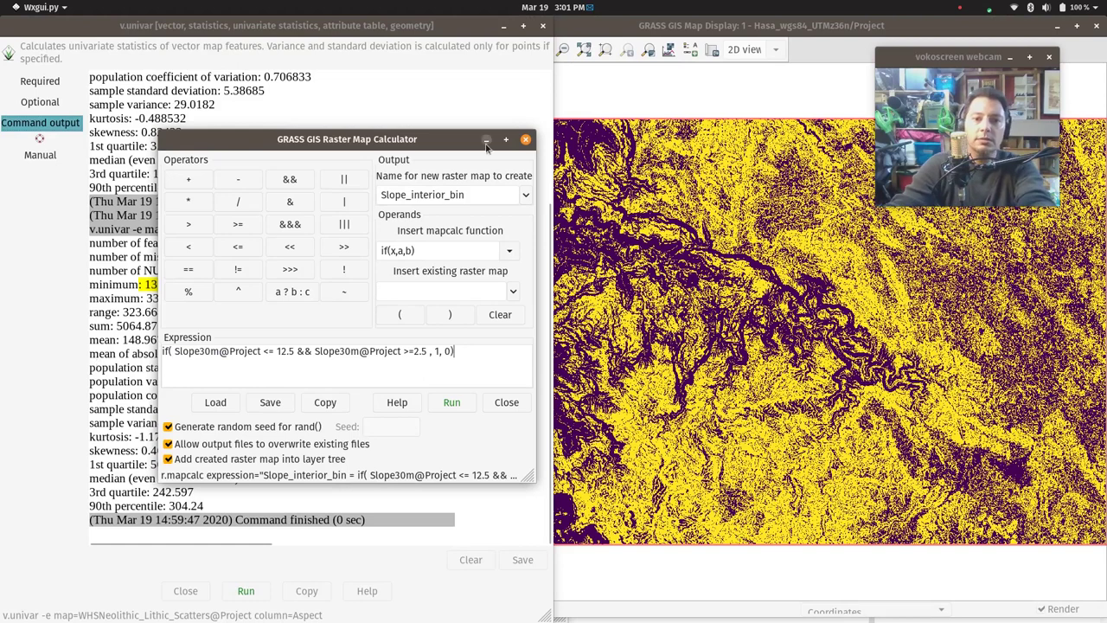
double_click(422, 195)
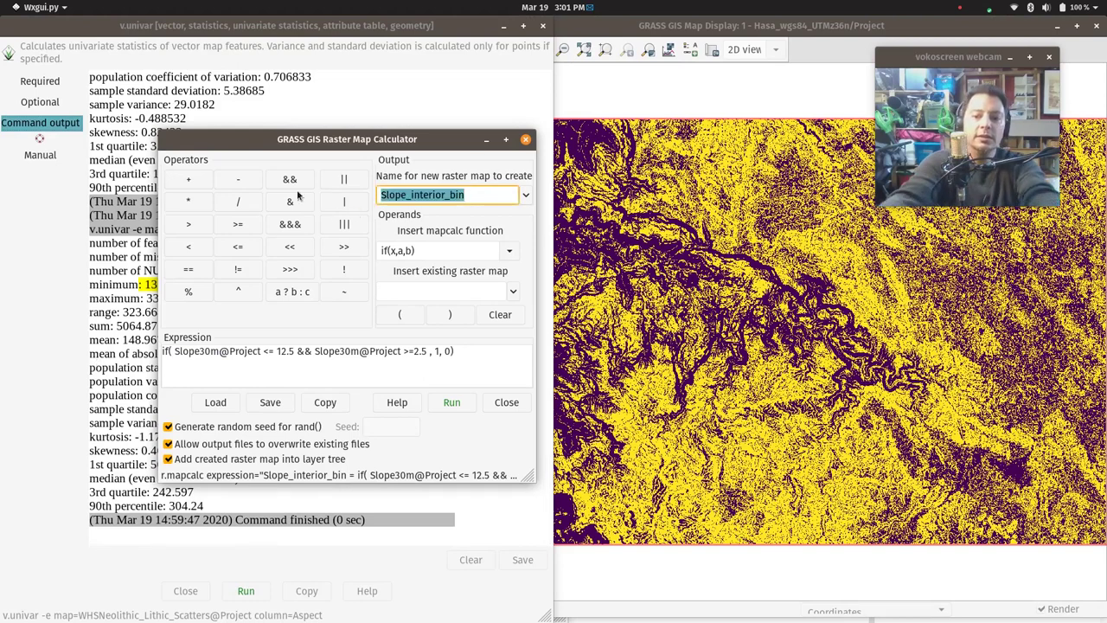
key(BackSpace)
text(Aspect_interior_bon)
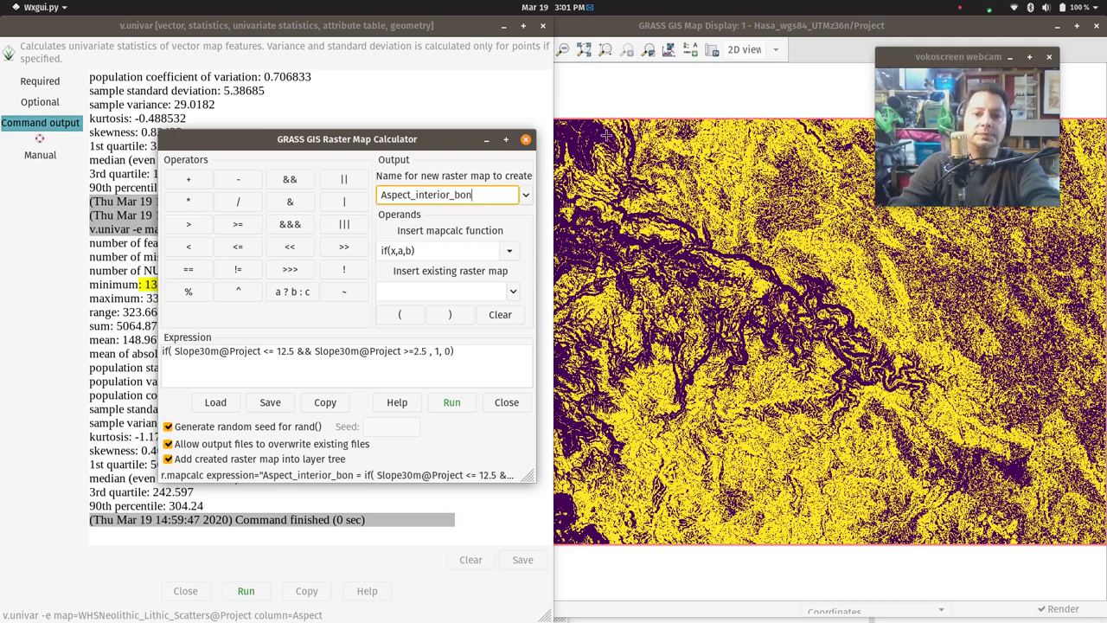
- Clear the expression, also removing the accidentally inserted ewres() function
drag(476, 354, 130, 331)
key(BackSpace)
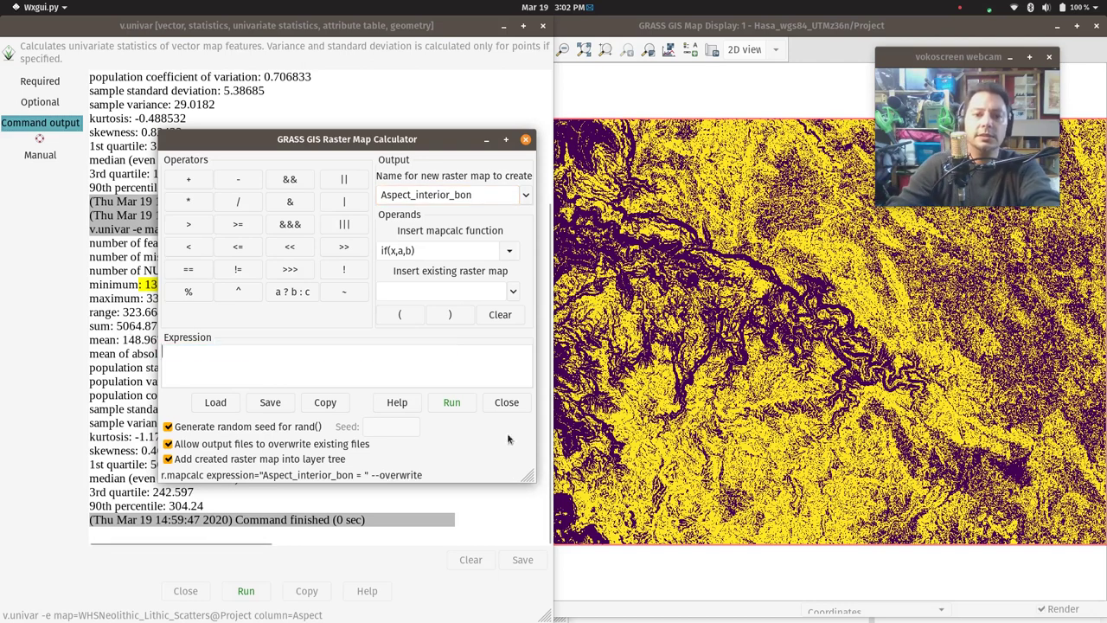
click(511, 249)
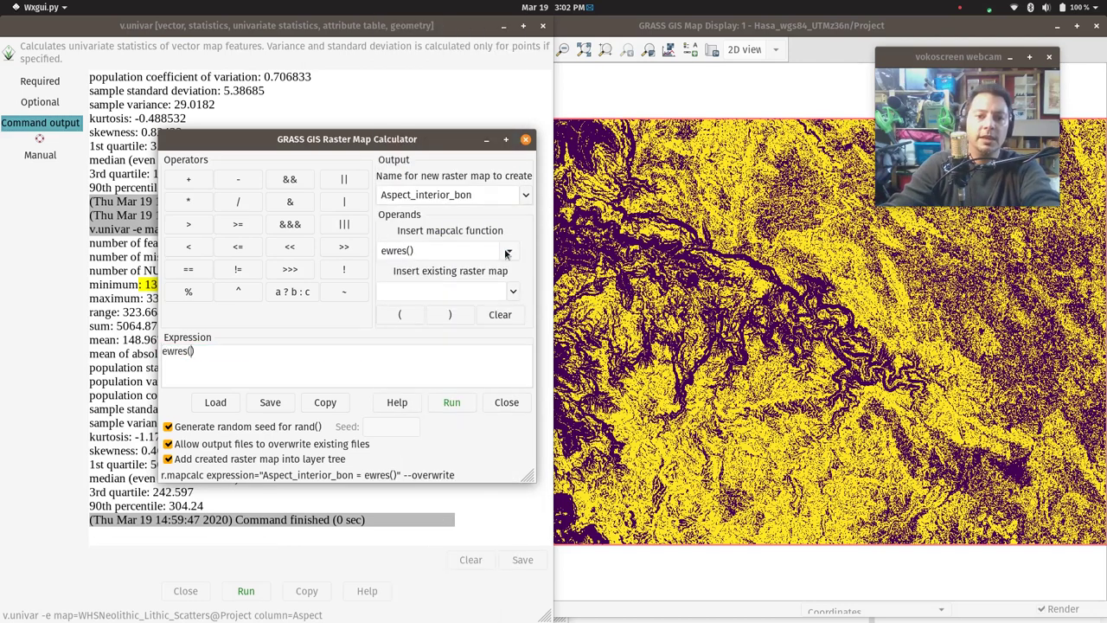
drag(241, 347, 74, 326)
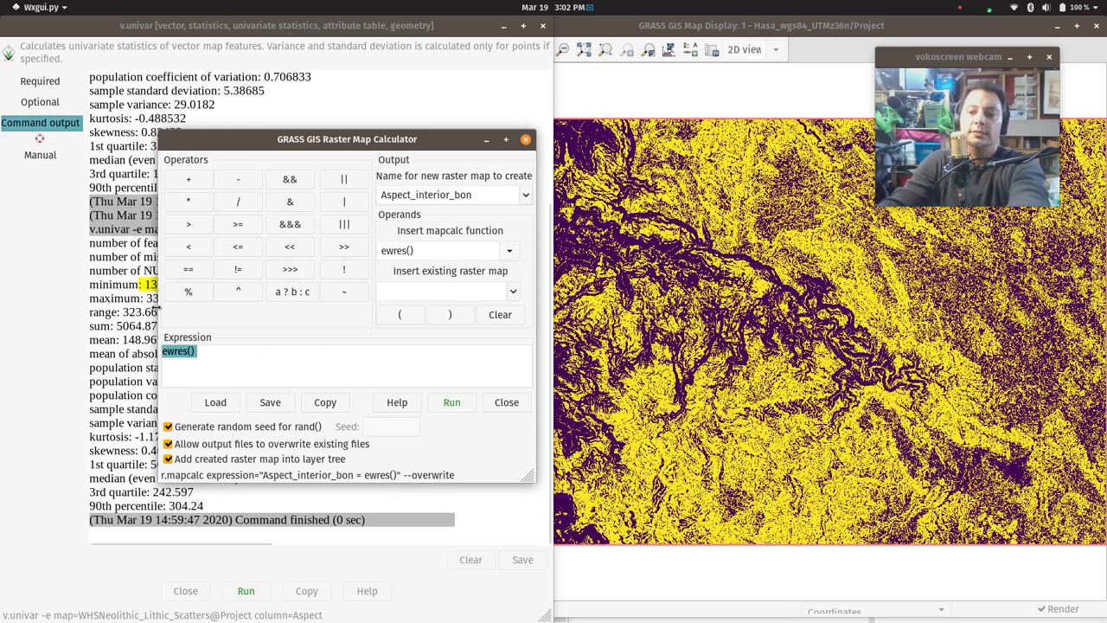
key(BackSpace)
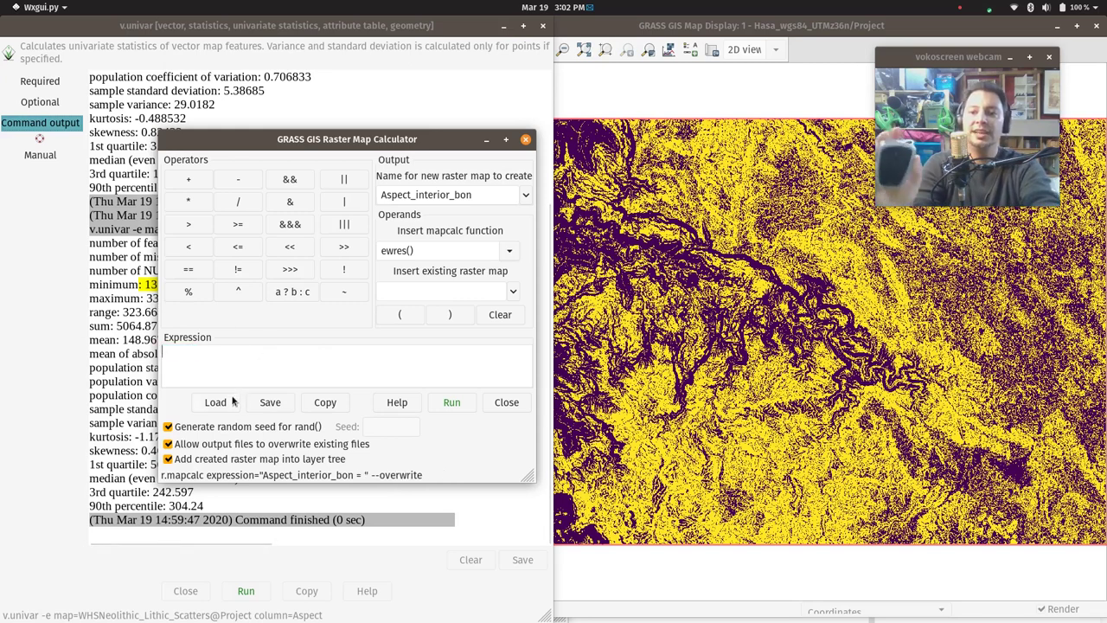
- Build the expression if(Aspect30m >= 50 && Aspect30m <= 150 using the function and map lists
click(508, 251)
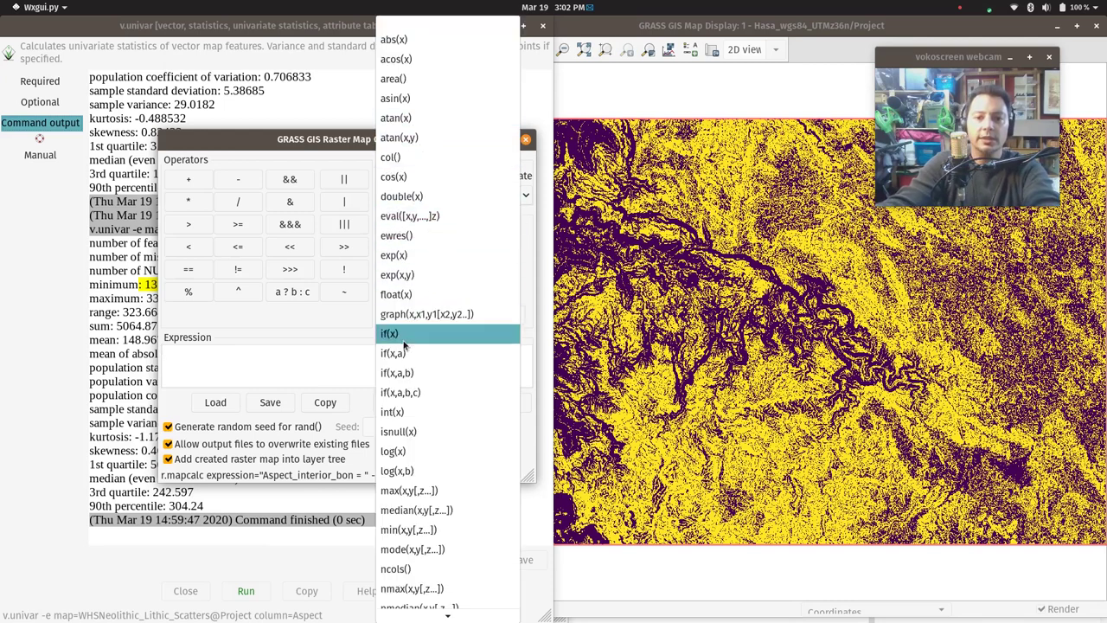
click(407, 372)
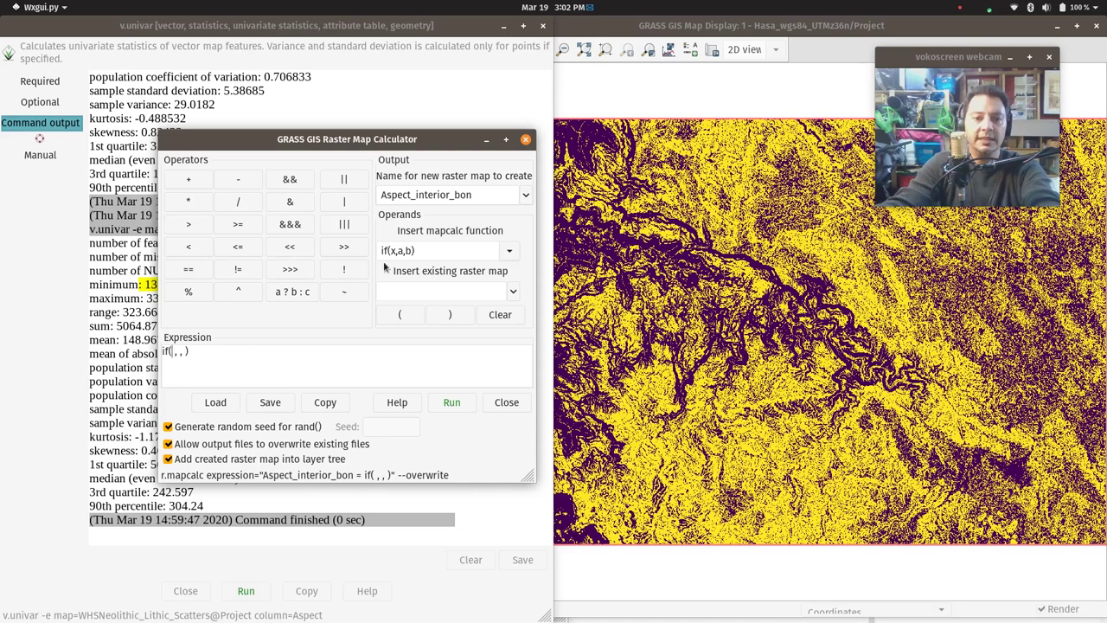
click(513, 292)
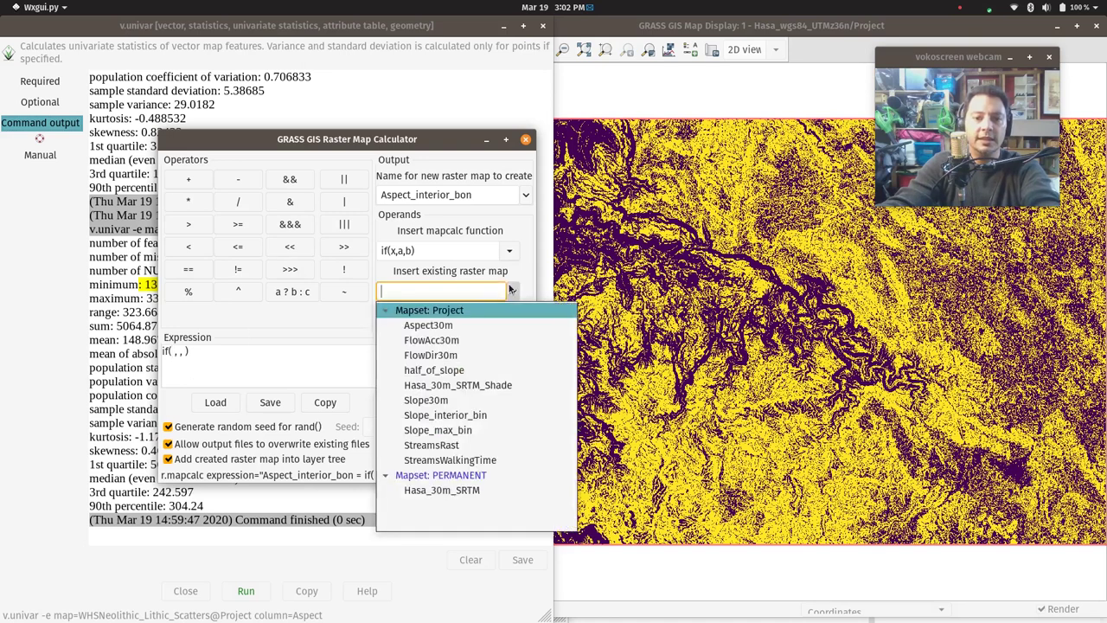
click(436, 325)
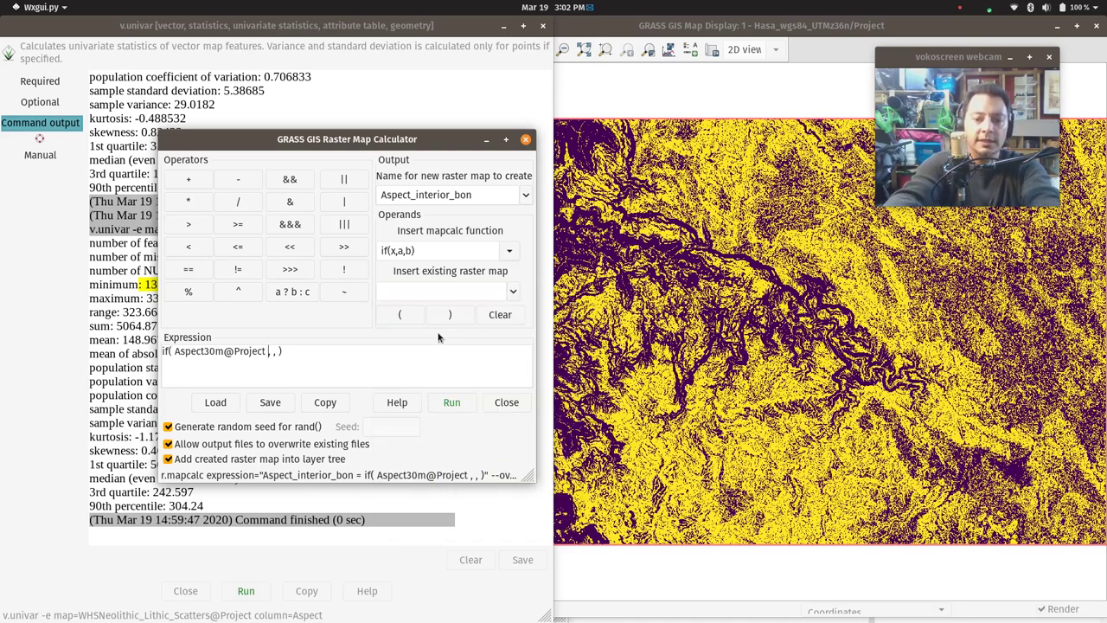
text(>= )
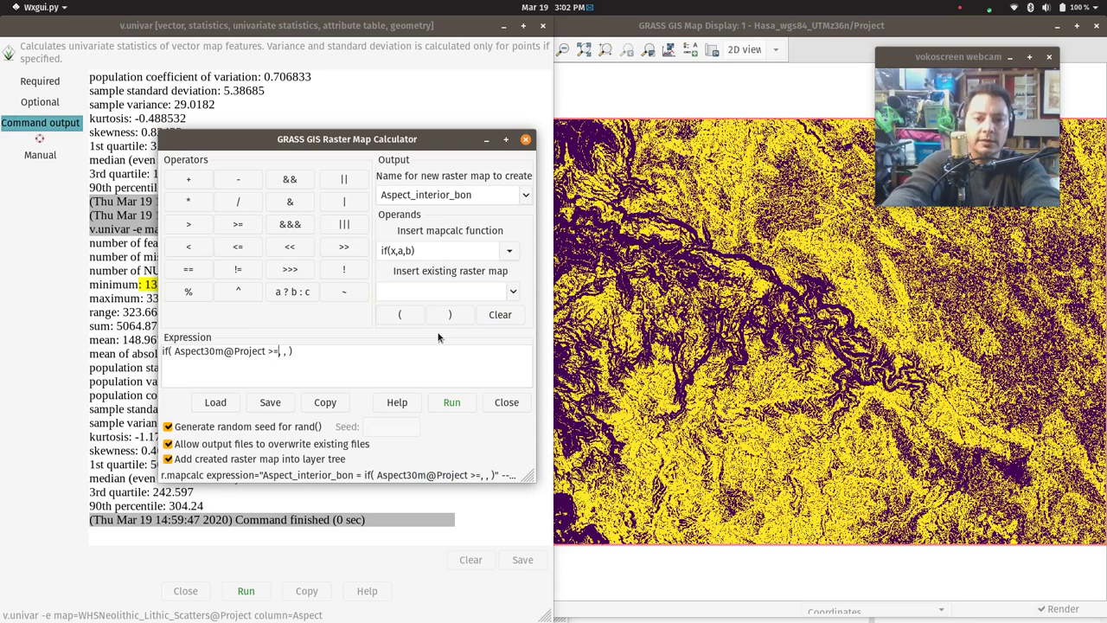
text(50)
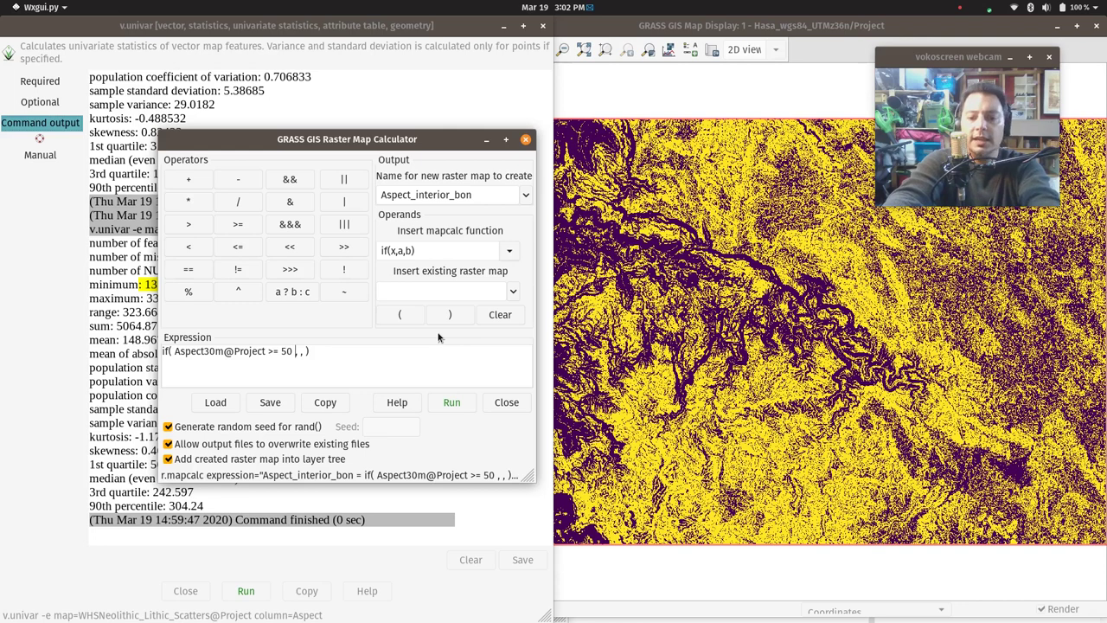
text( &&)
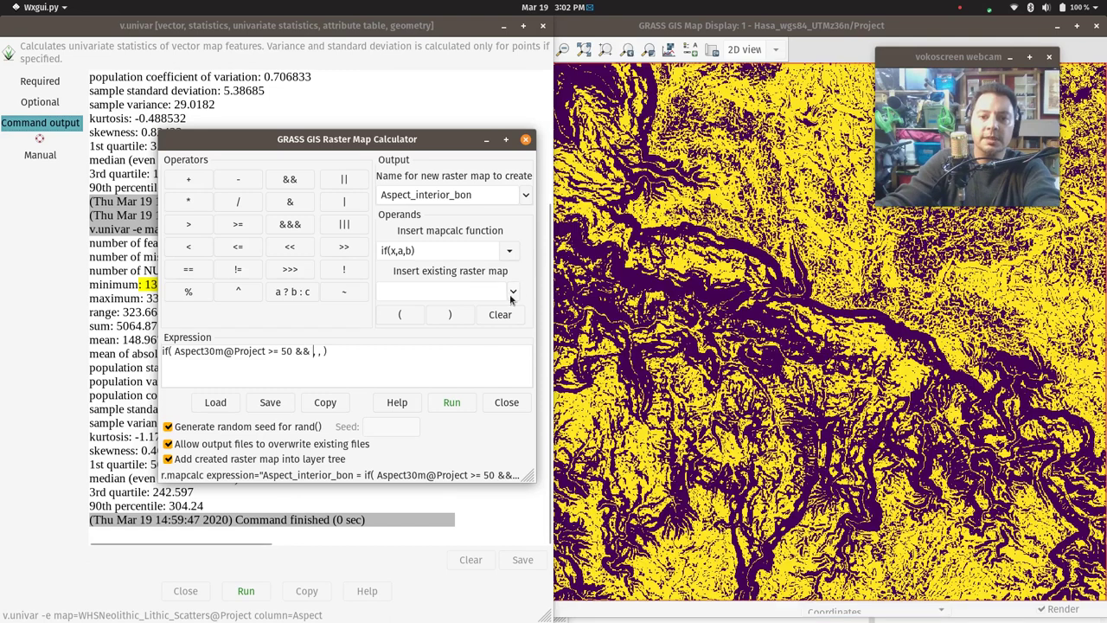
click(513, 292)
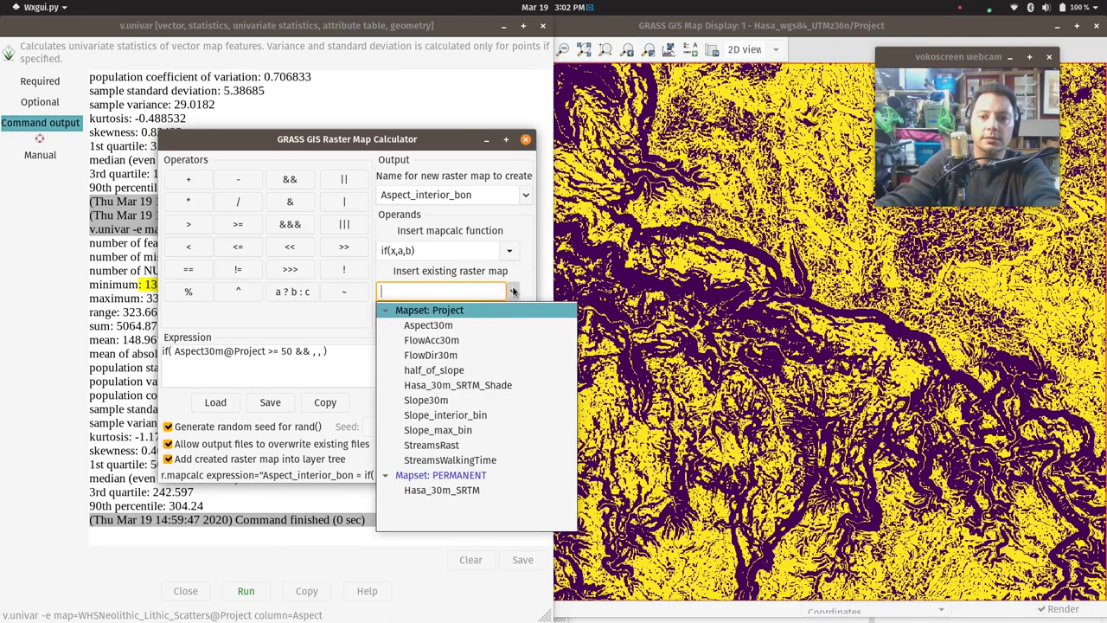
click(513, 292)
click(512, 292)
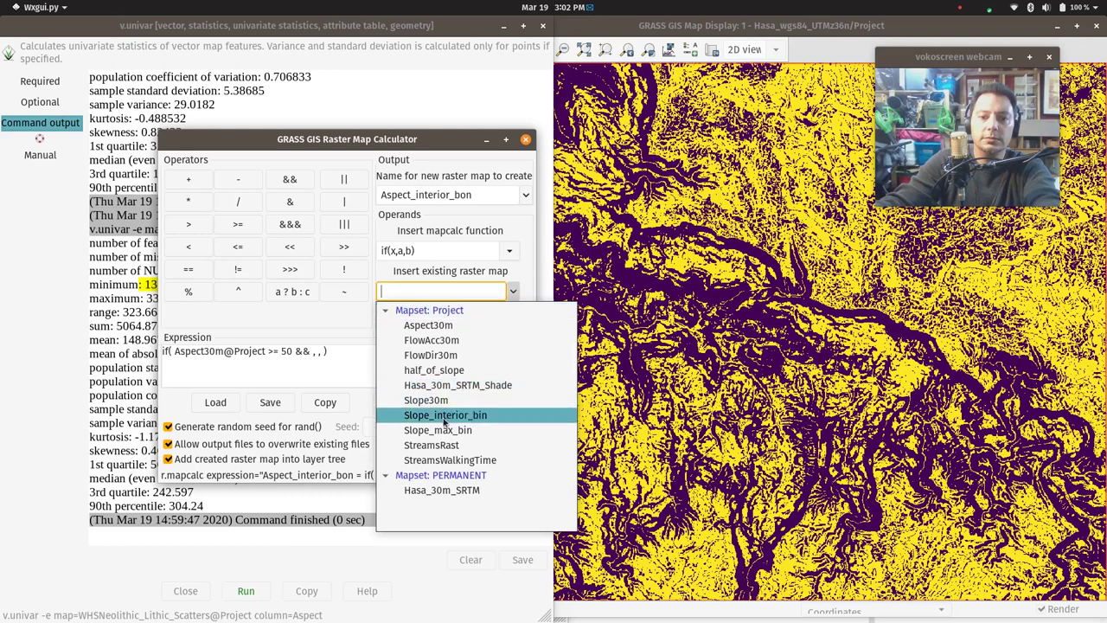
click(438, 327)
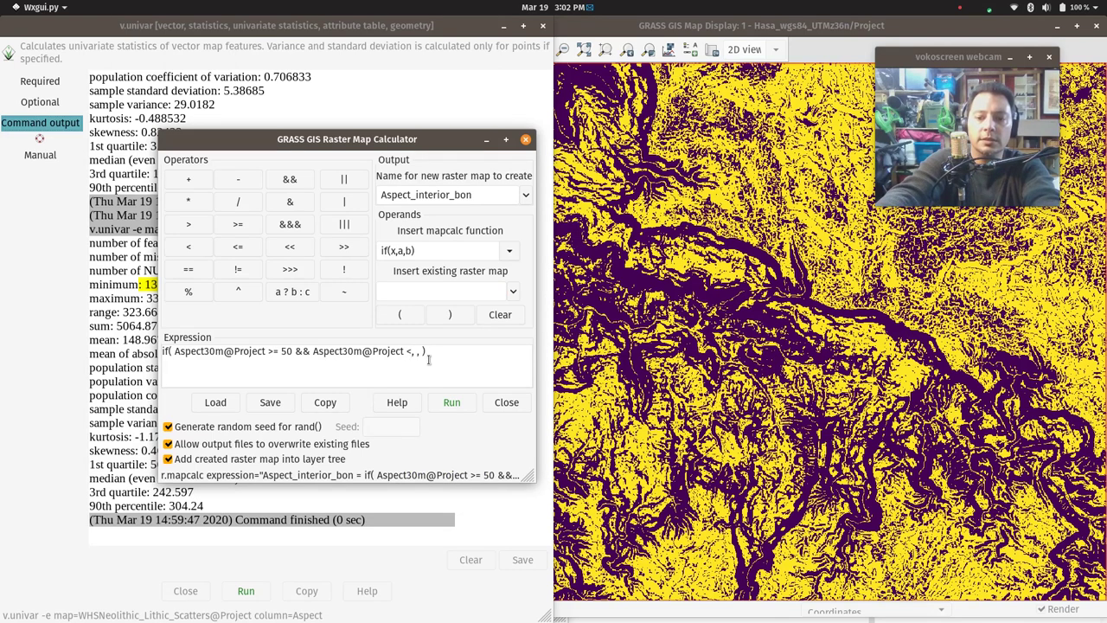
text(15)
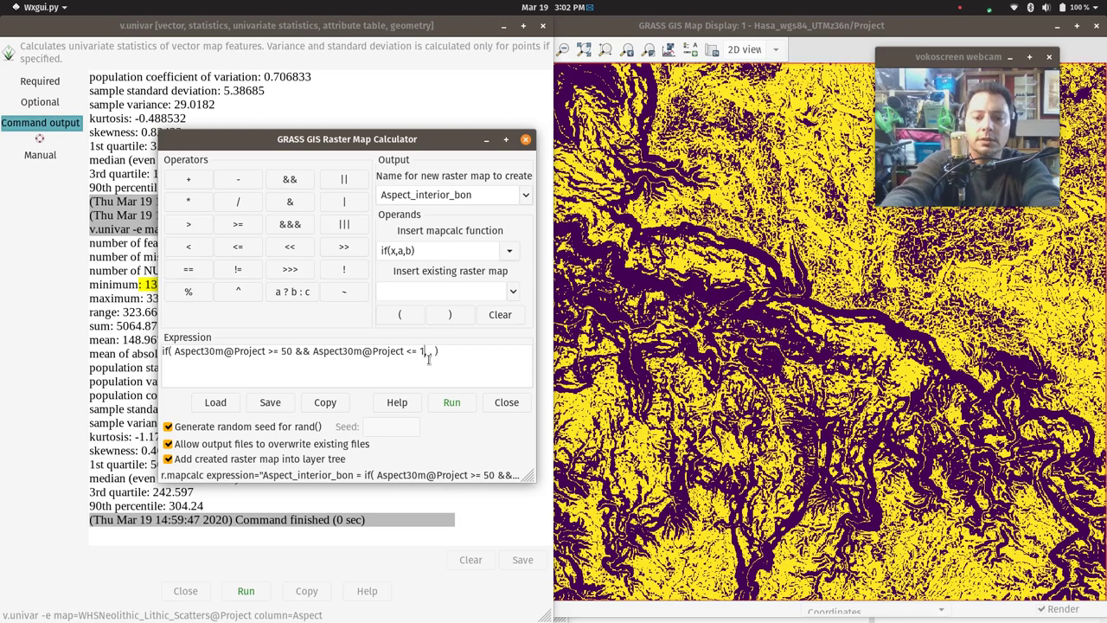
text(0,)
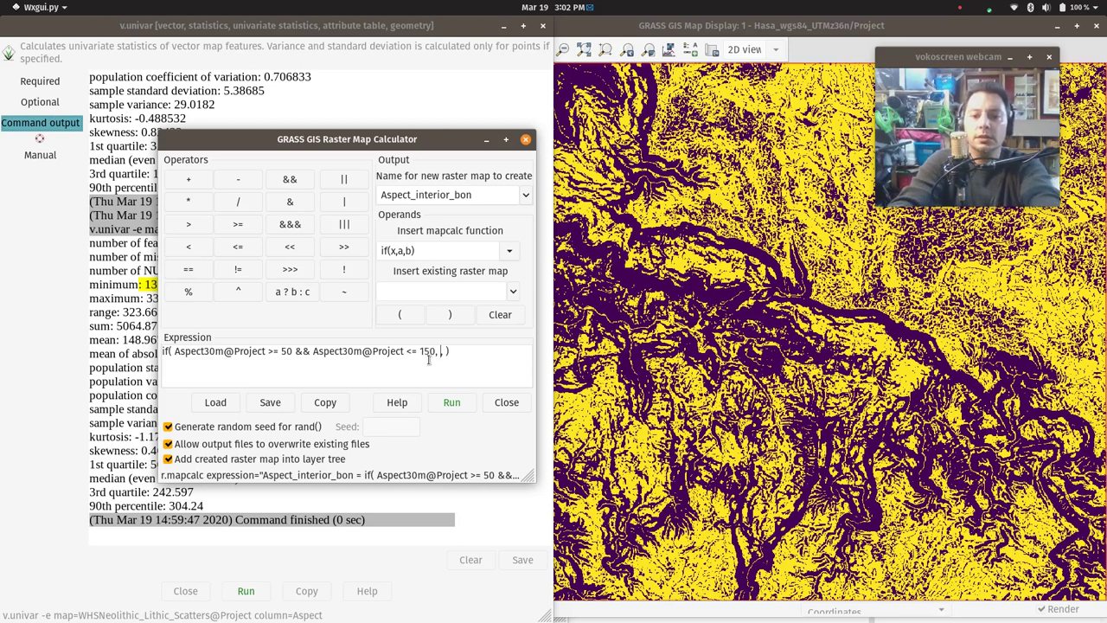
text(15)
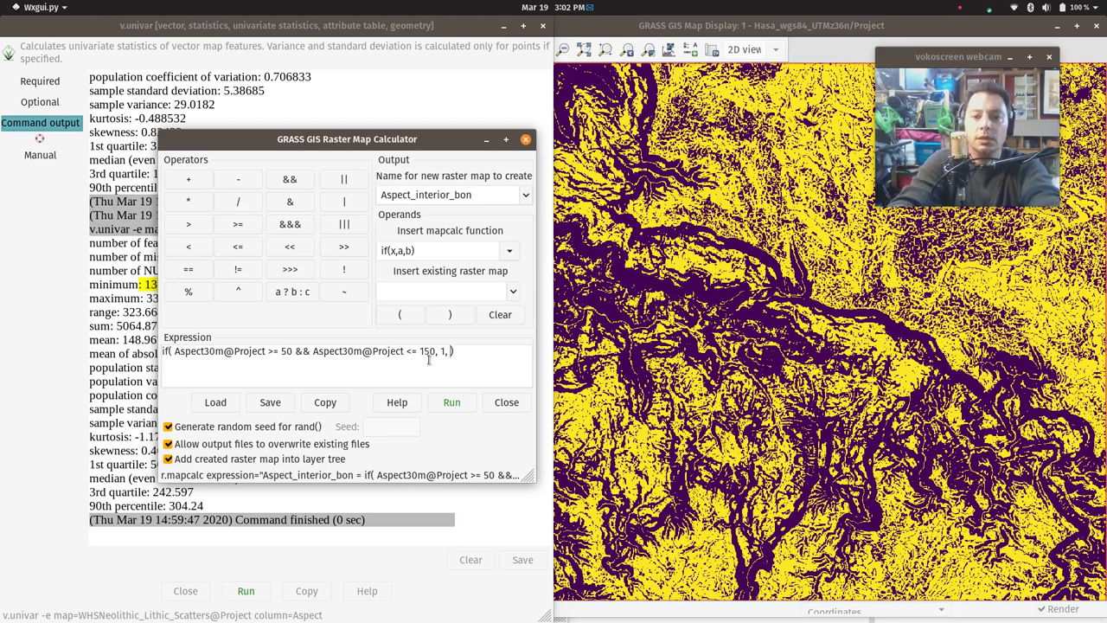
text(0)
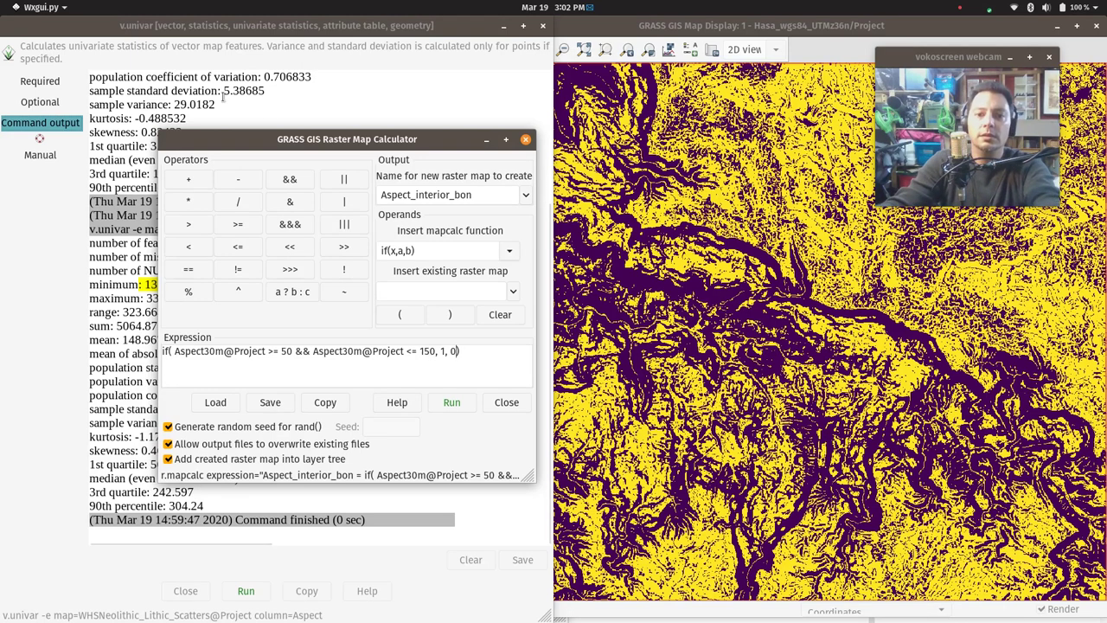
- Correct the output name to Aspect_interior_bin and run the calculation
click(474, 194)
key(BackSpace)
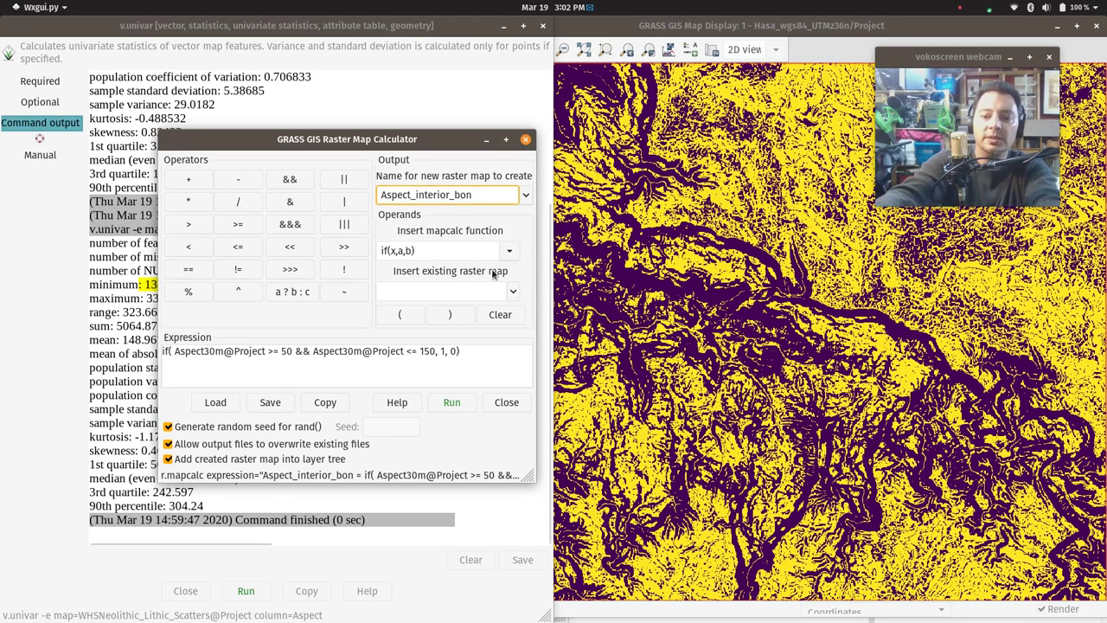
key(BackSpace)
text(in)
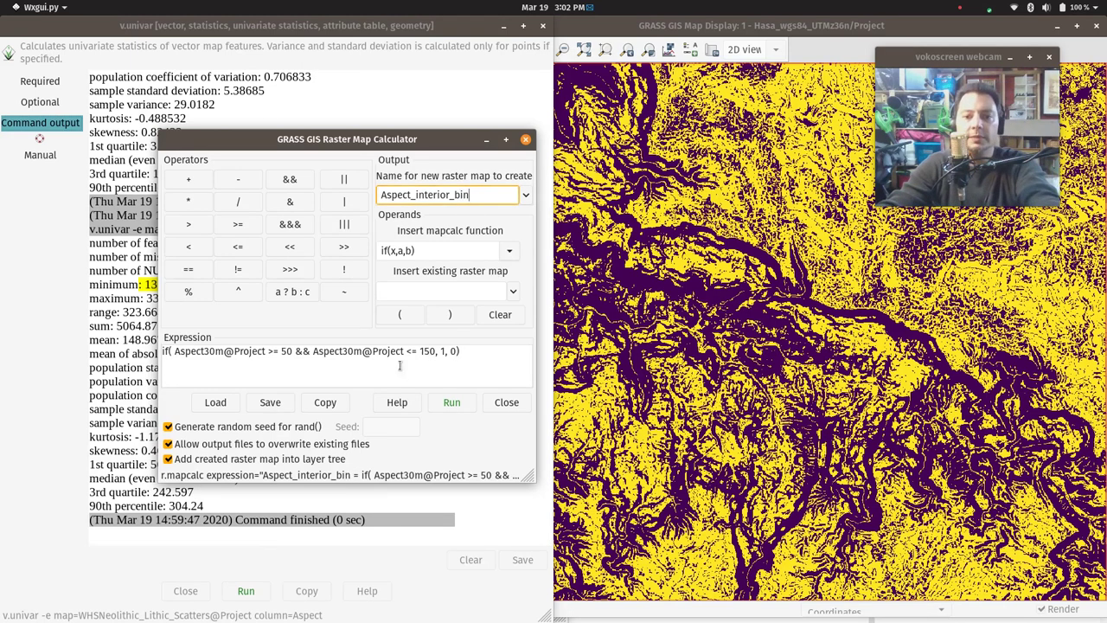
click(452, 404)
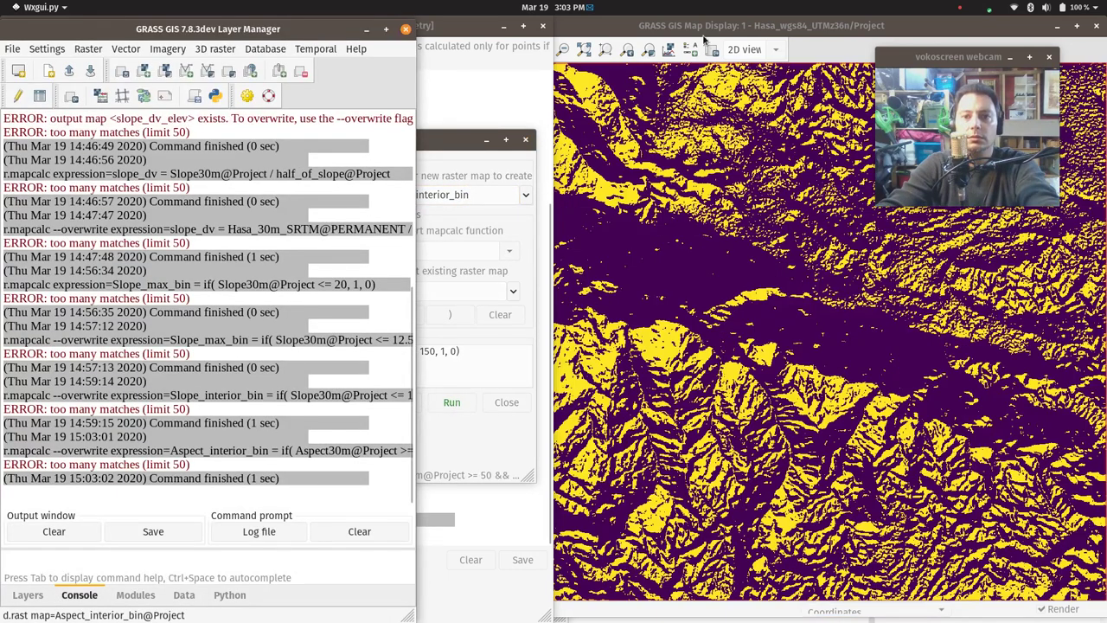
- View the new Aspect_interior_bin raster on the Map Display, closing the query results window
click(700, 26)
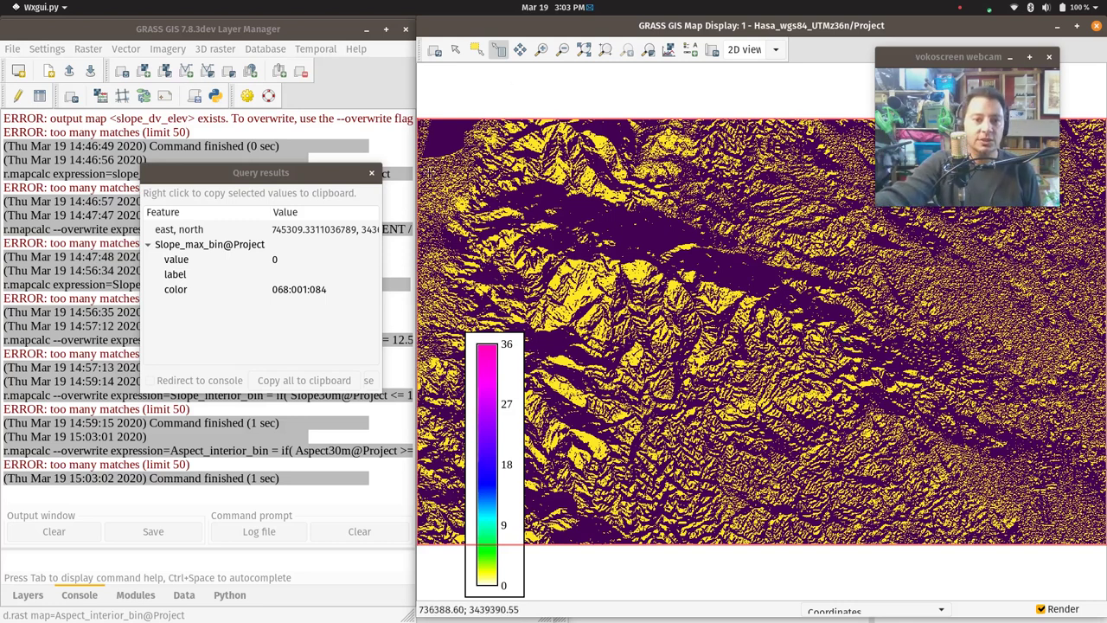
click(368, 173)
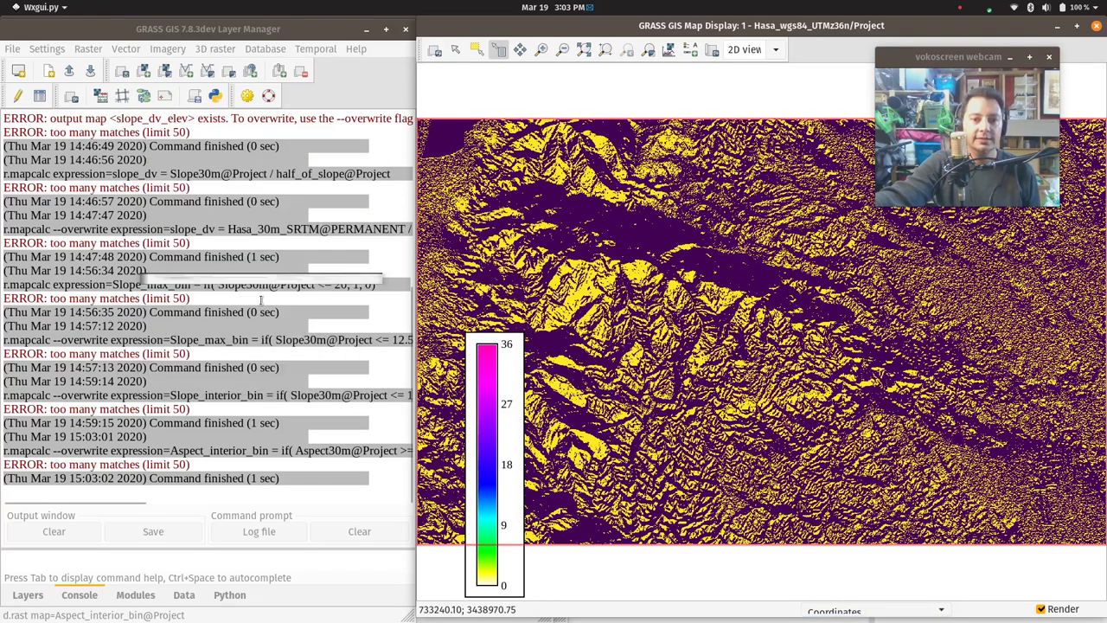
key(super)
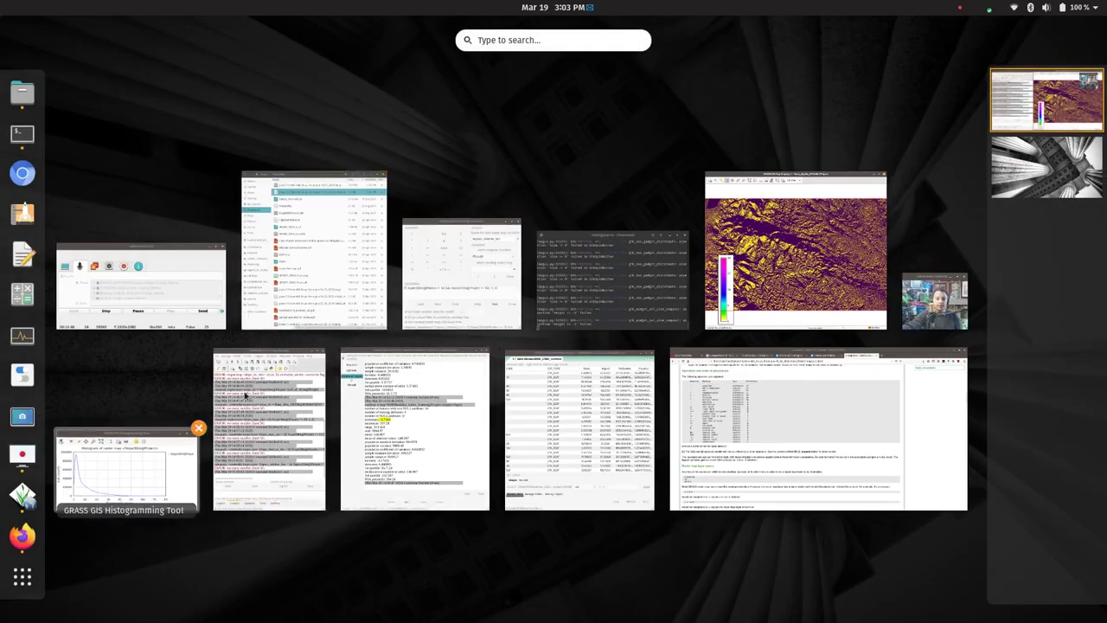
- Run v.univar extended statistics on the sites' ToStreams column
click(412, 400)
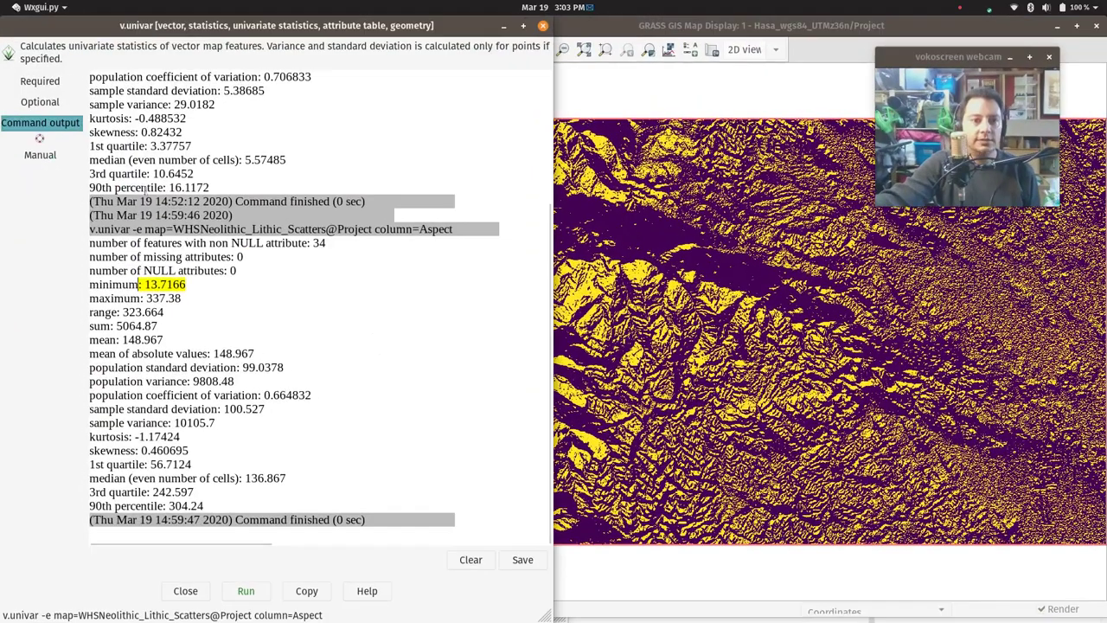
click(43, 105)
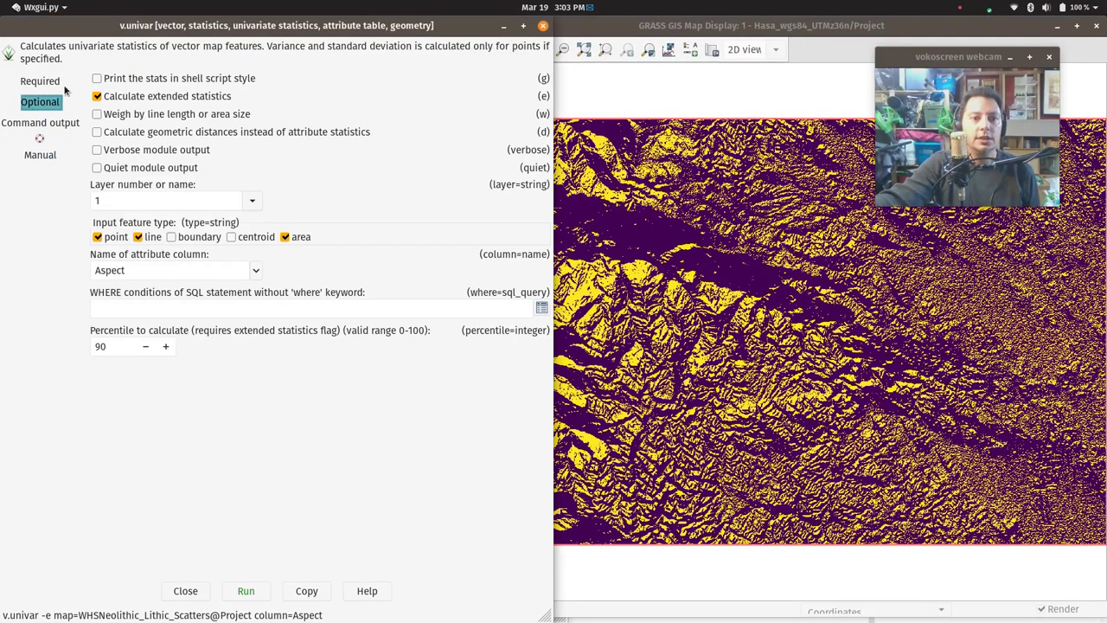
click(57, 83)
click(40, 102)
click(253, 270)
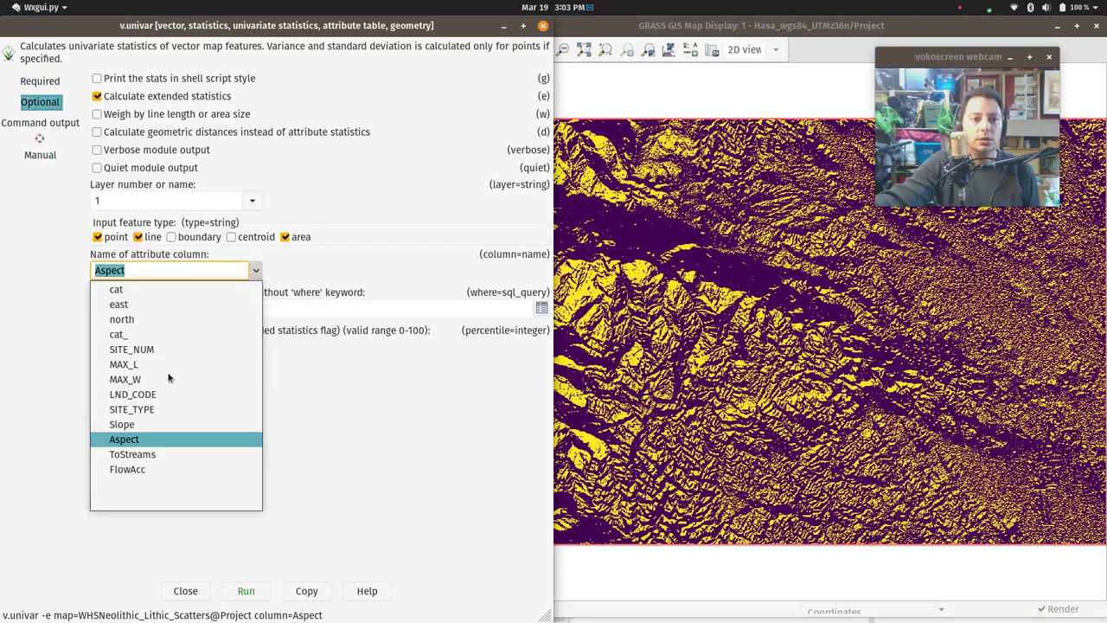
click(147, 453)
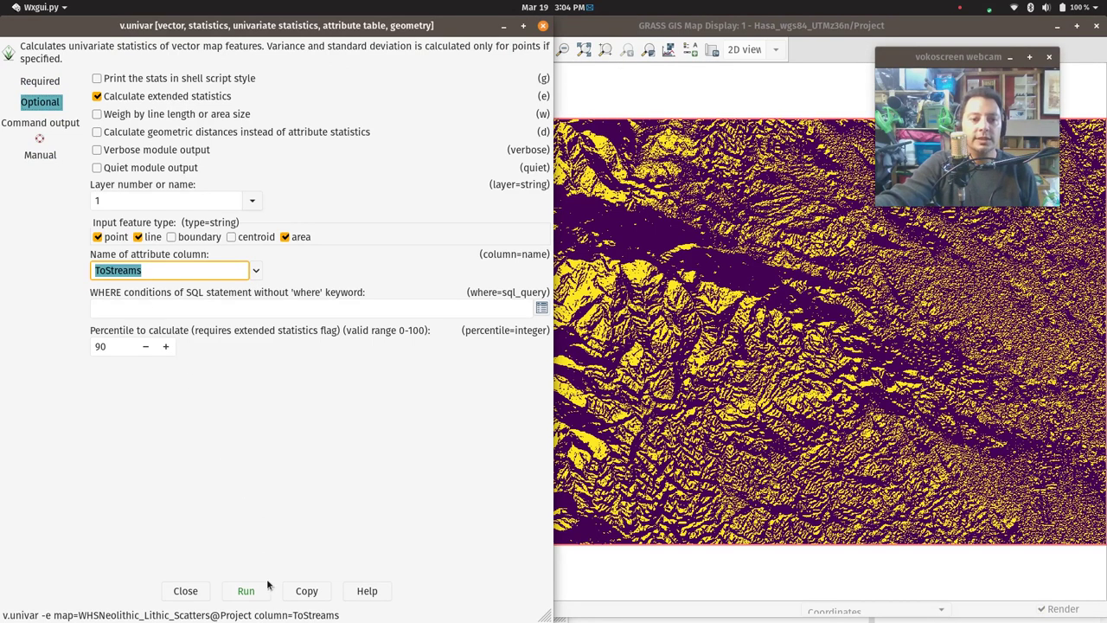
click(241, 589)
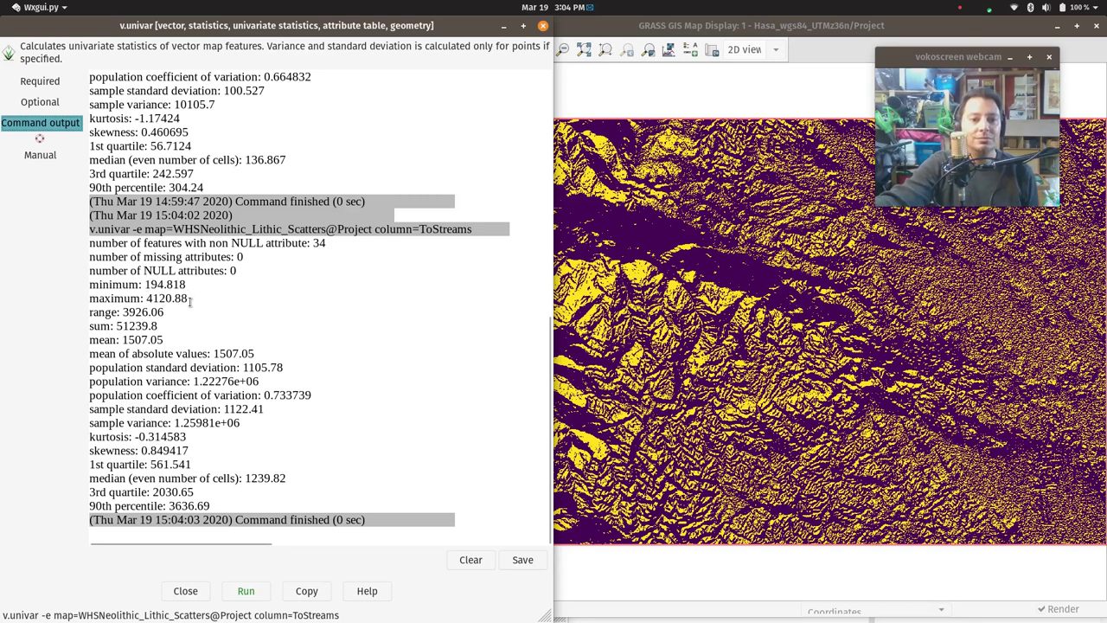
- Review the ToStreams minimum 194.818, mean 1507.05 and maximum 4120.88
drag(189, 299, 148, 297)
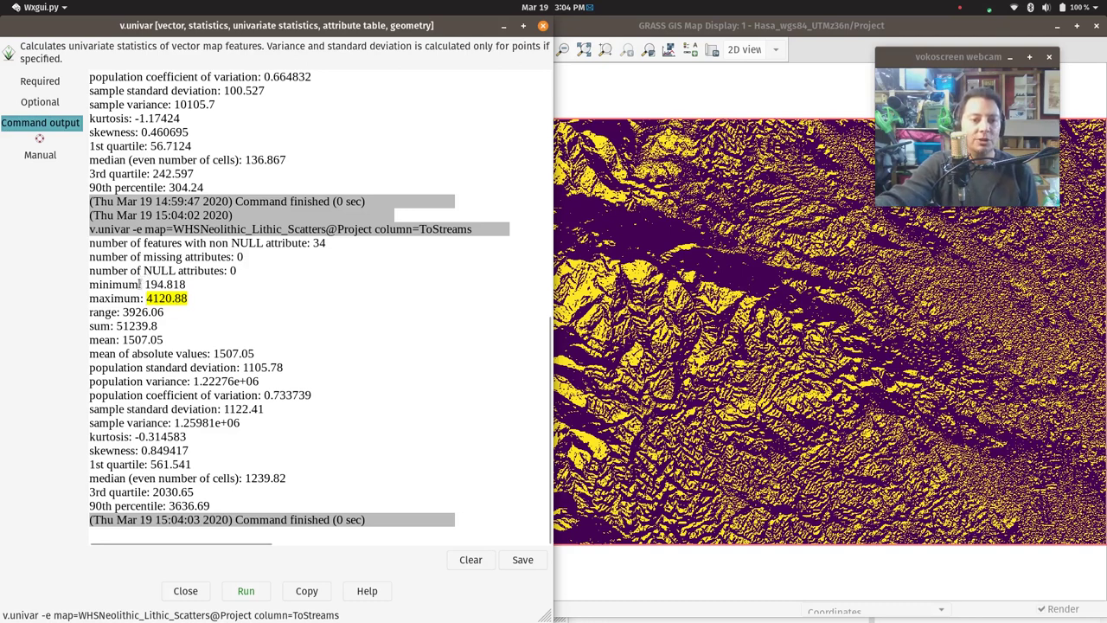
drag(141, 283, 187, 284)
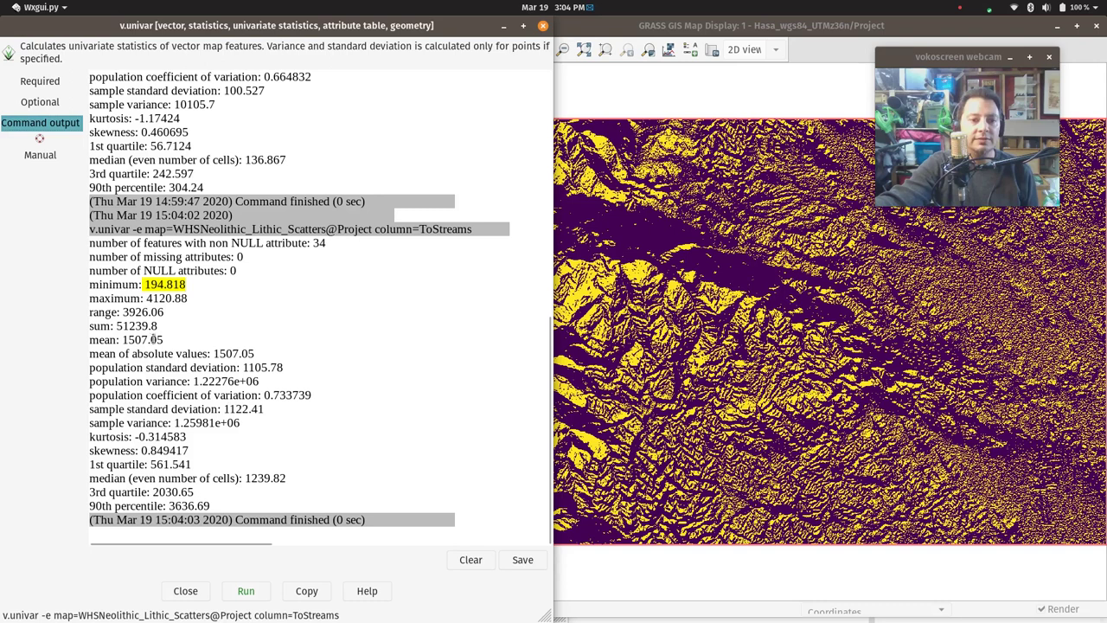
drag(164, 339, 122, 340)
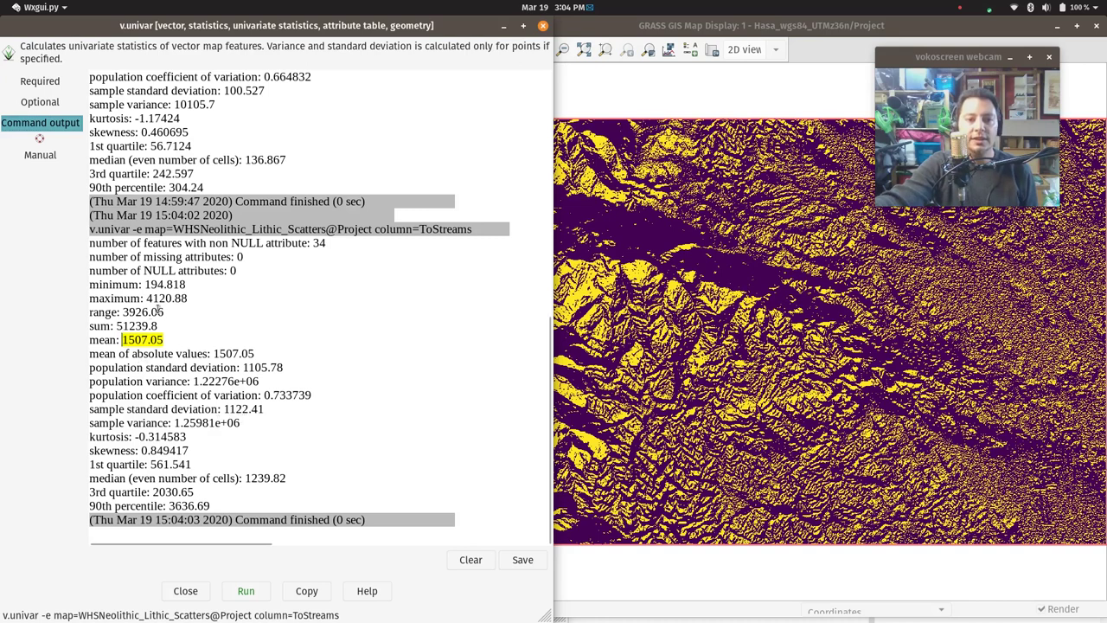
drag(192, 298, 144, 298)
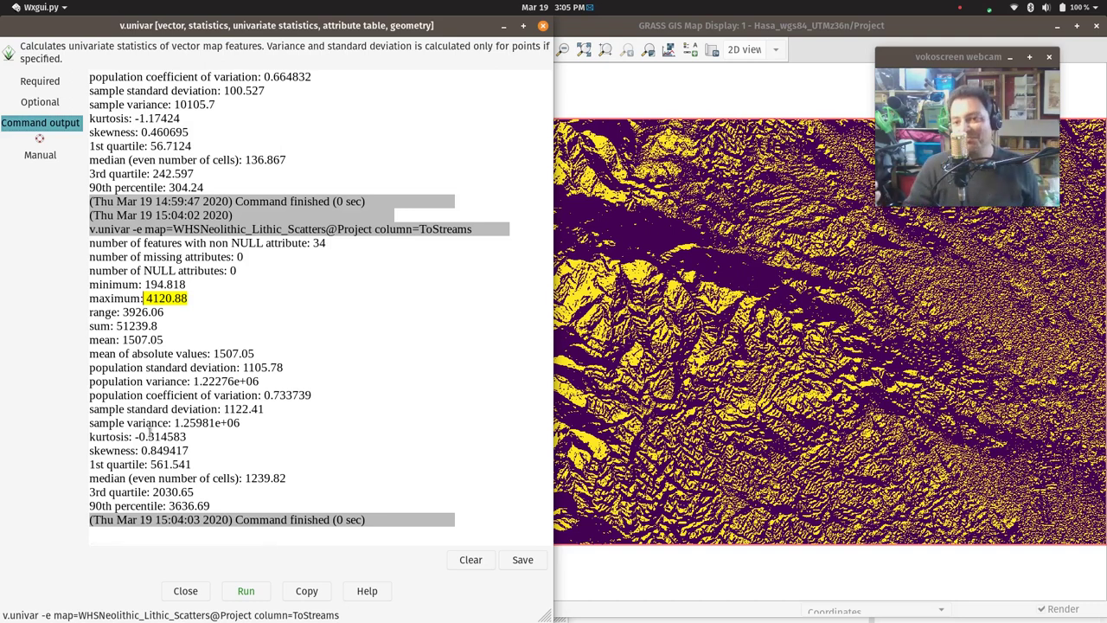
key(super)
- In the Raster Map Calculator, rename the output to Streams_walk_interior_bin
click(441, 298)
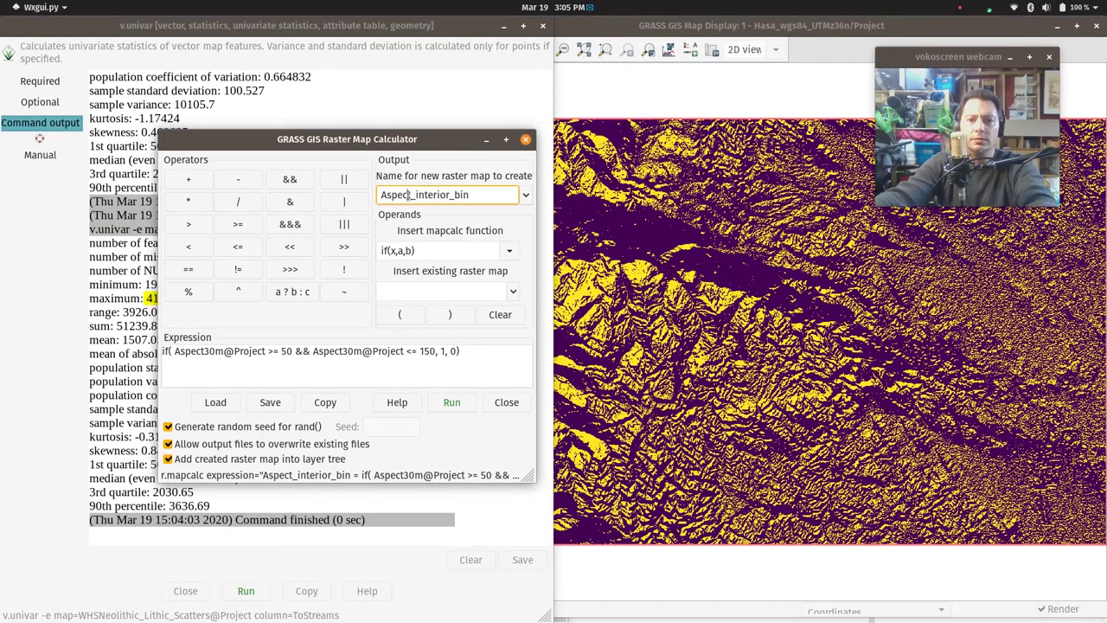
drag(412, 196, 361, 179)
key(Left)
key(Delete)
key(Delete)
key(Delete)
key(Delete)
key(Delete)
key(Delete)
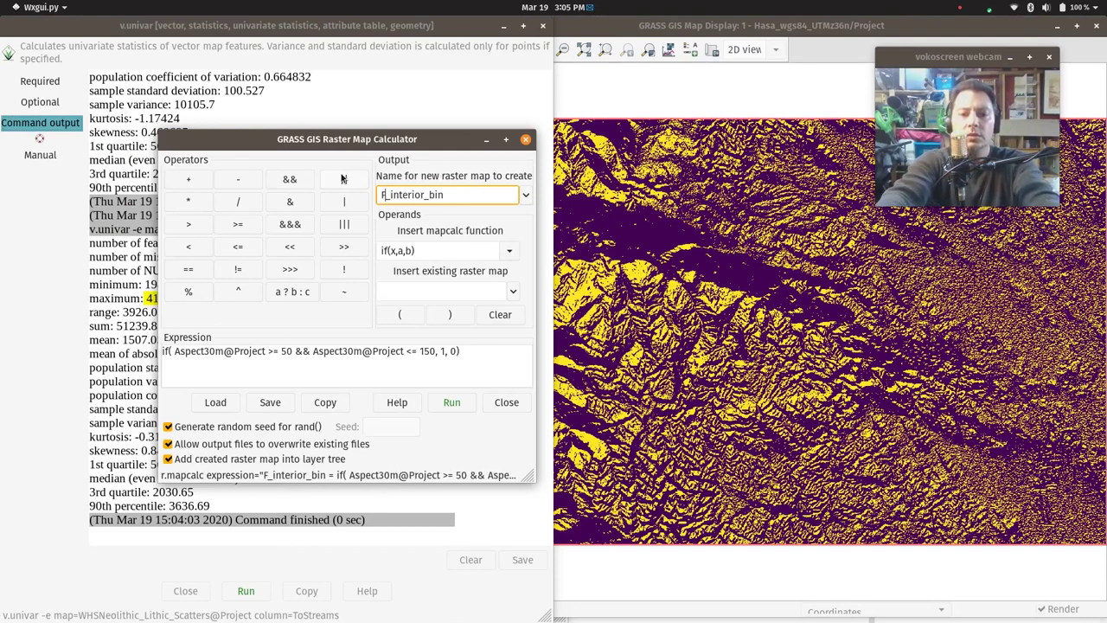
text(Streams_walk)
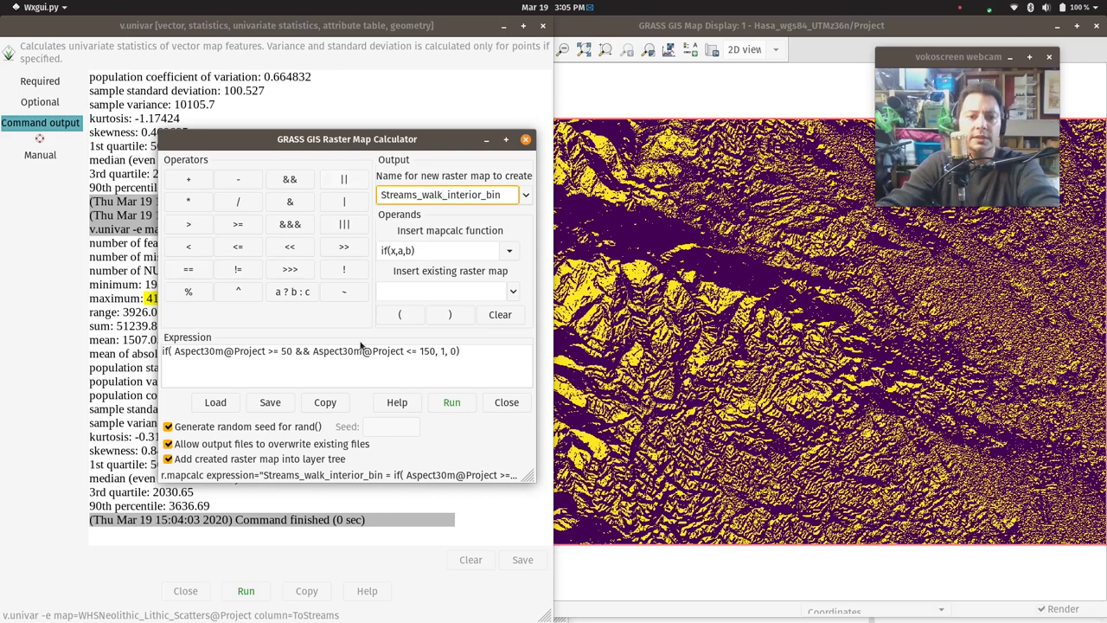
- Replace the expression with if(StreamsWalkingTime <= 2600 && as the first condition
drag(464, 353, 161, 353)
key(BackSpace)
text(if()
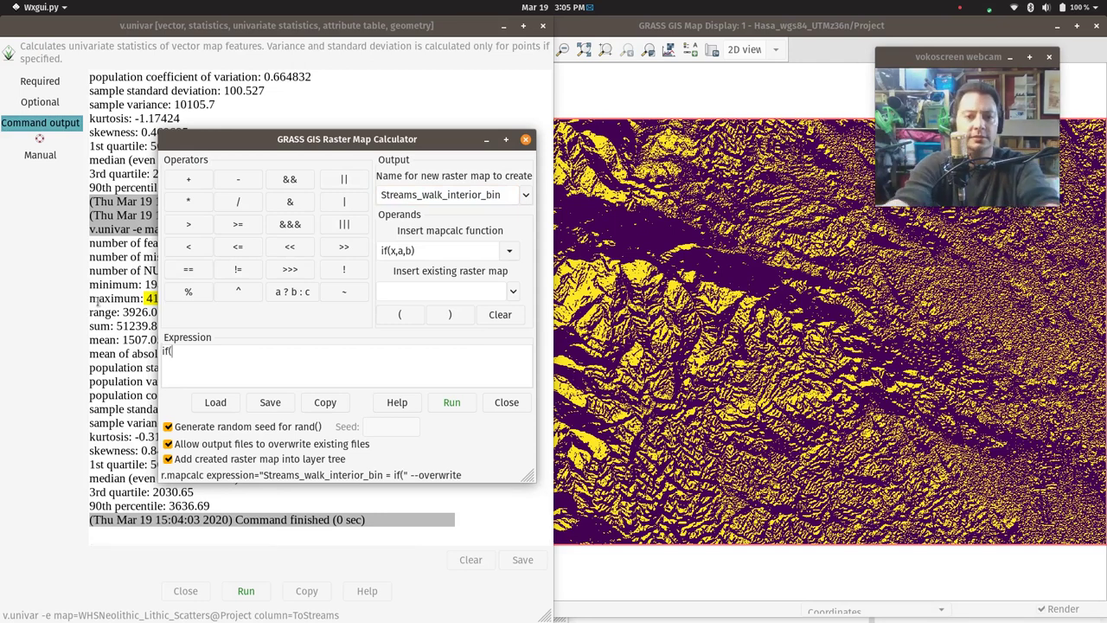
click(513, 291)
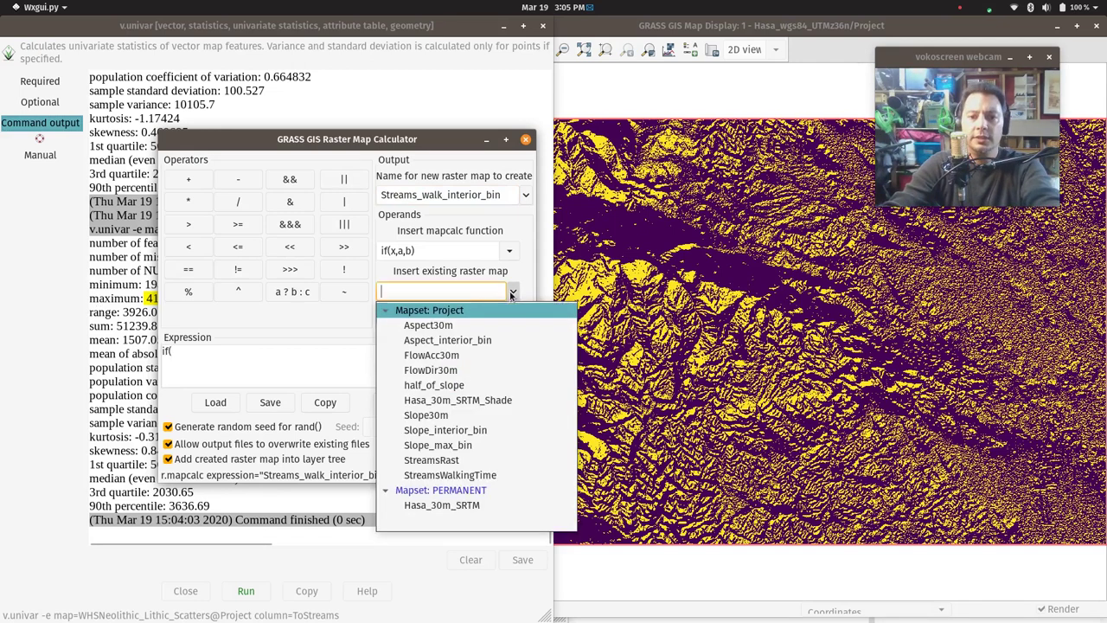
click(451, 475)
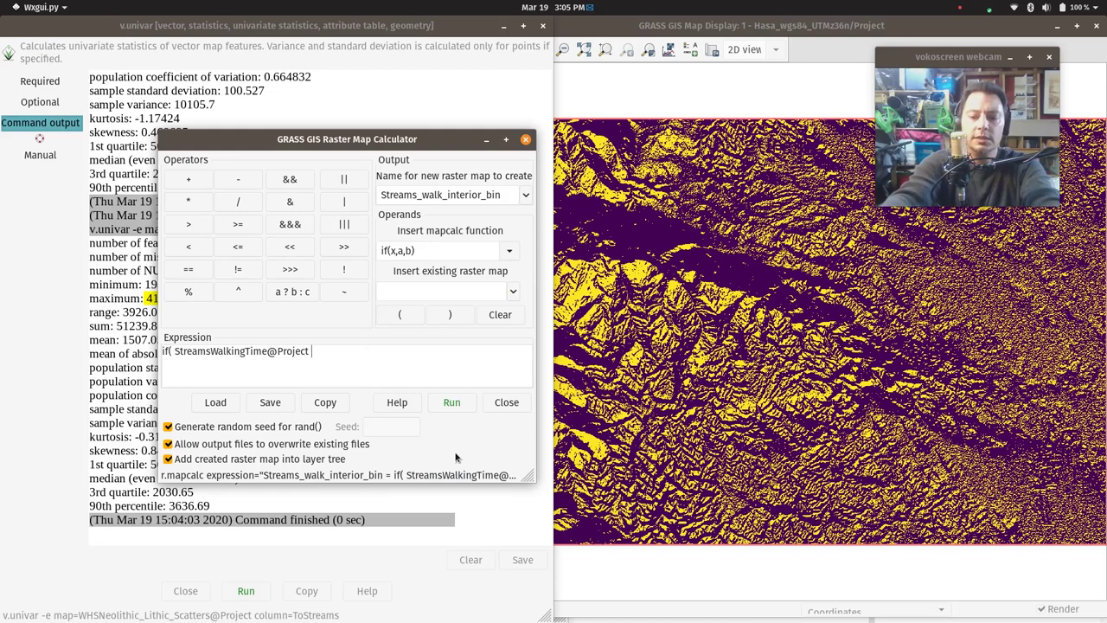
text(<)
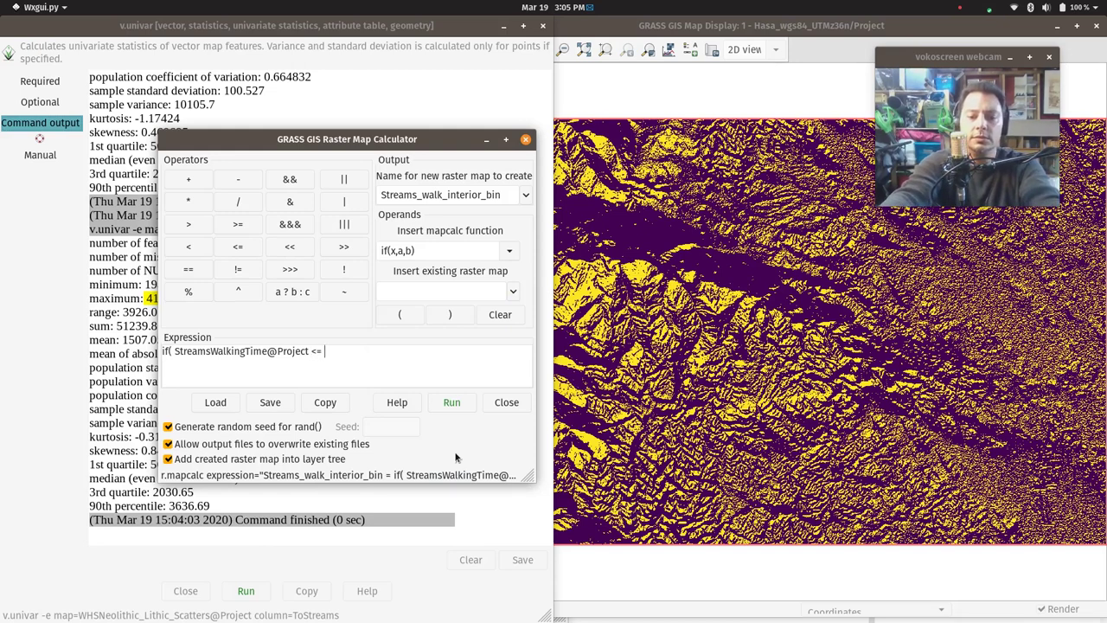
text(= 2600)
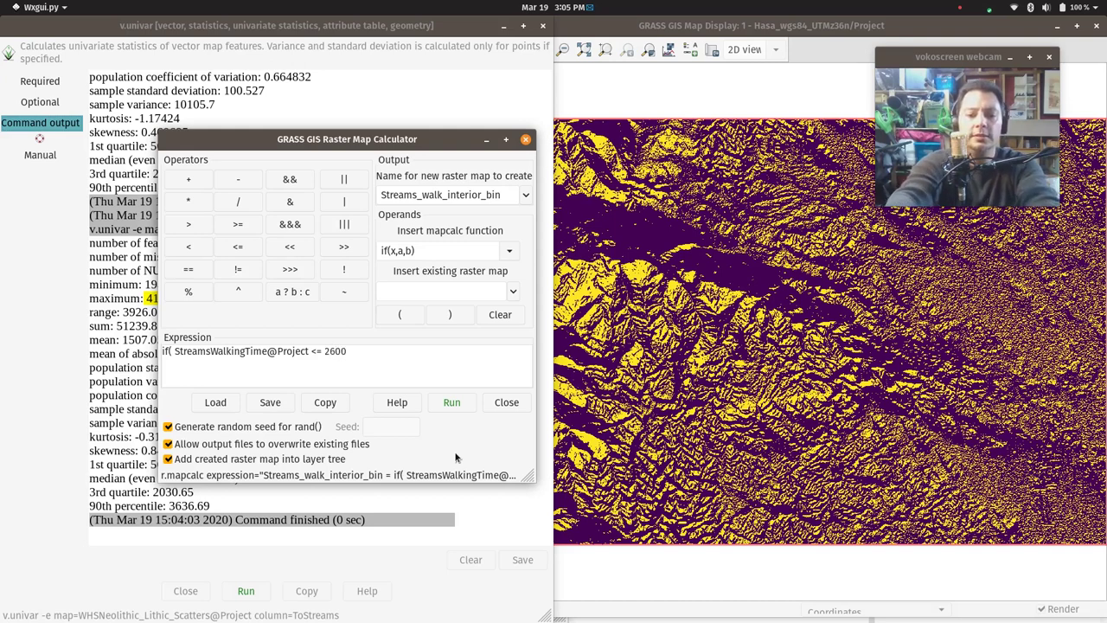
text( &&)
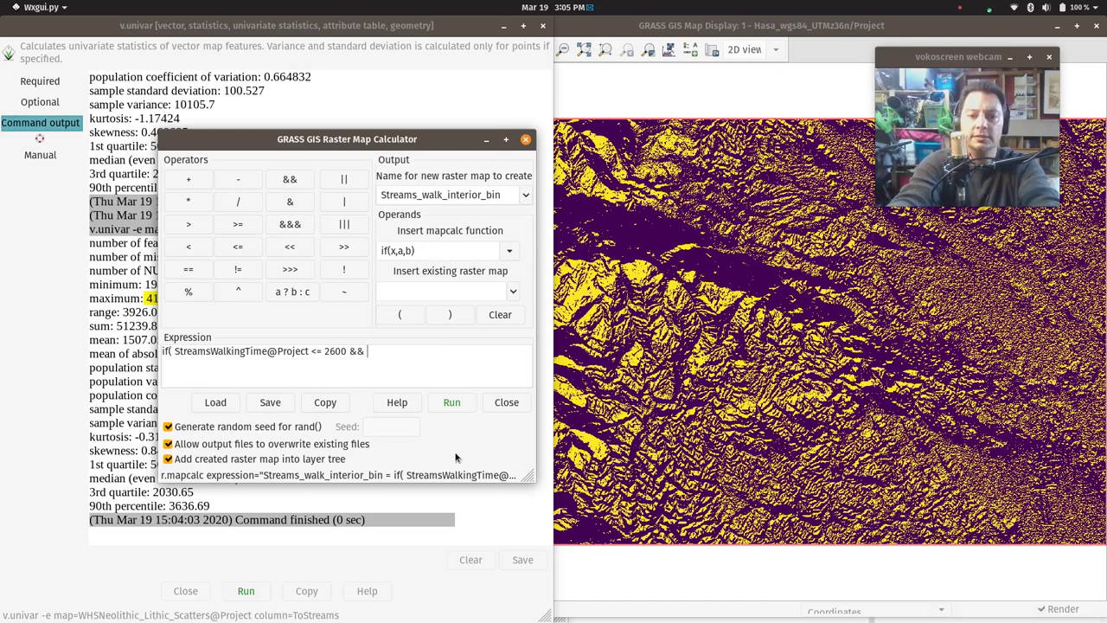
- Finish it with StreamsWalkingTime >= 400, 1, 0) and run to create the raster
click(513, 291)
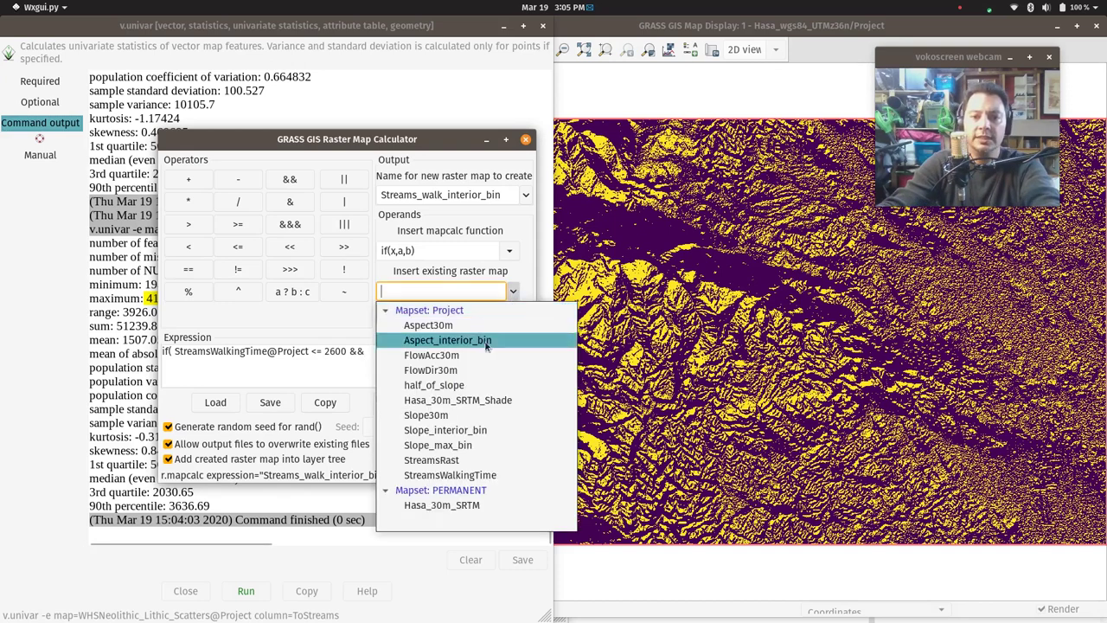
click(464, 477)
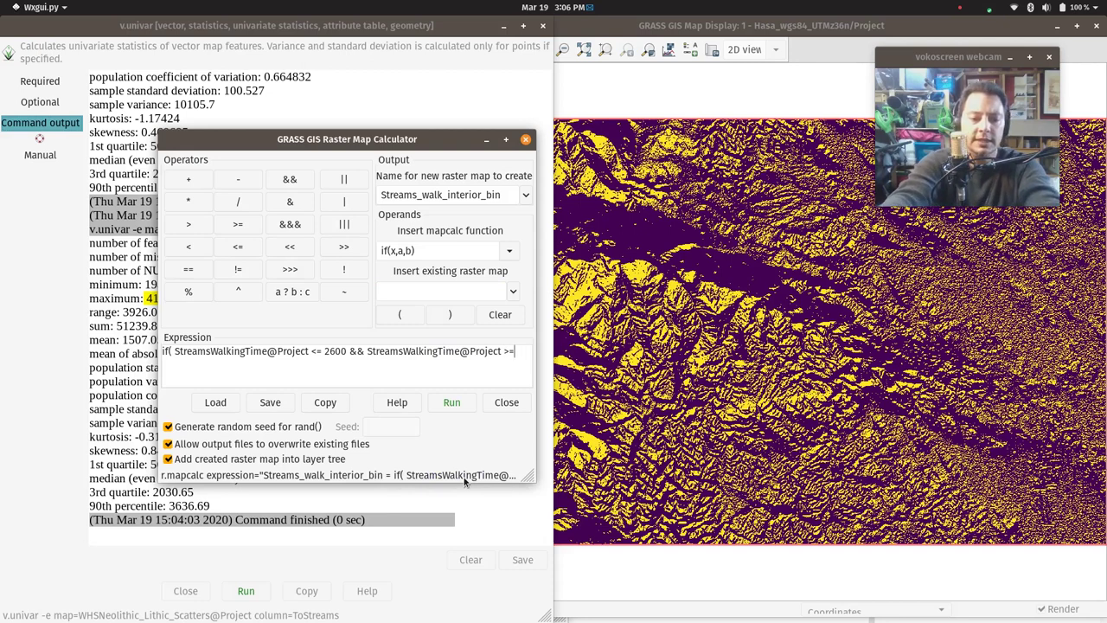
text(400)
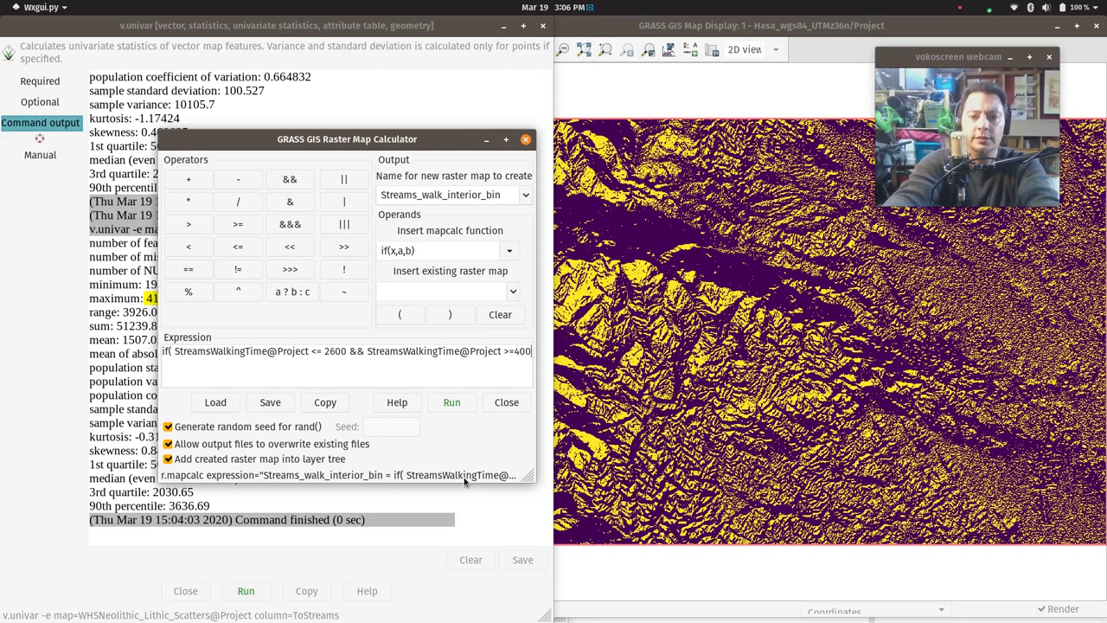
text(,)
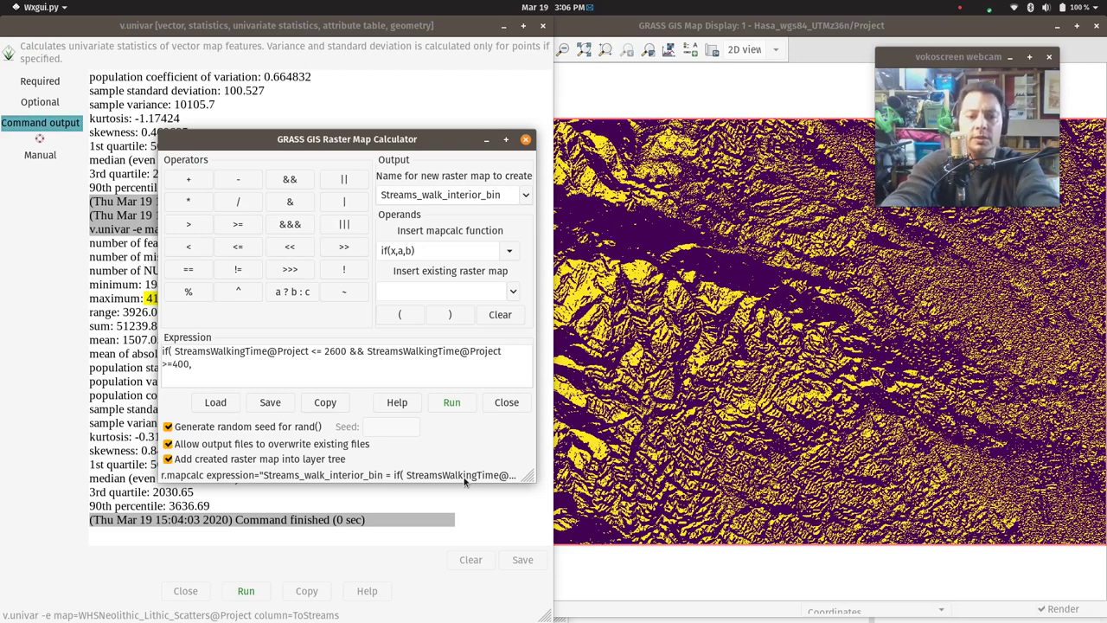
text(1, 0))
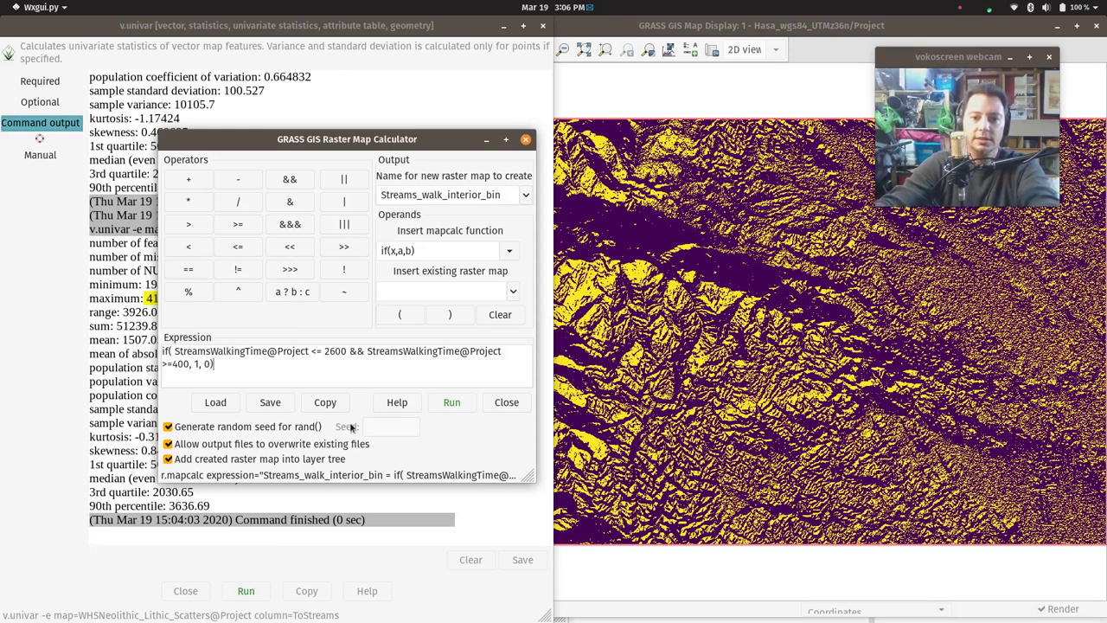
click(450, 403)
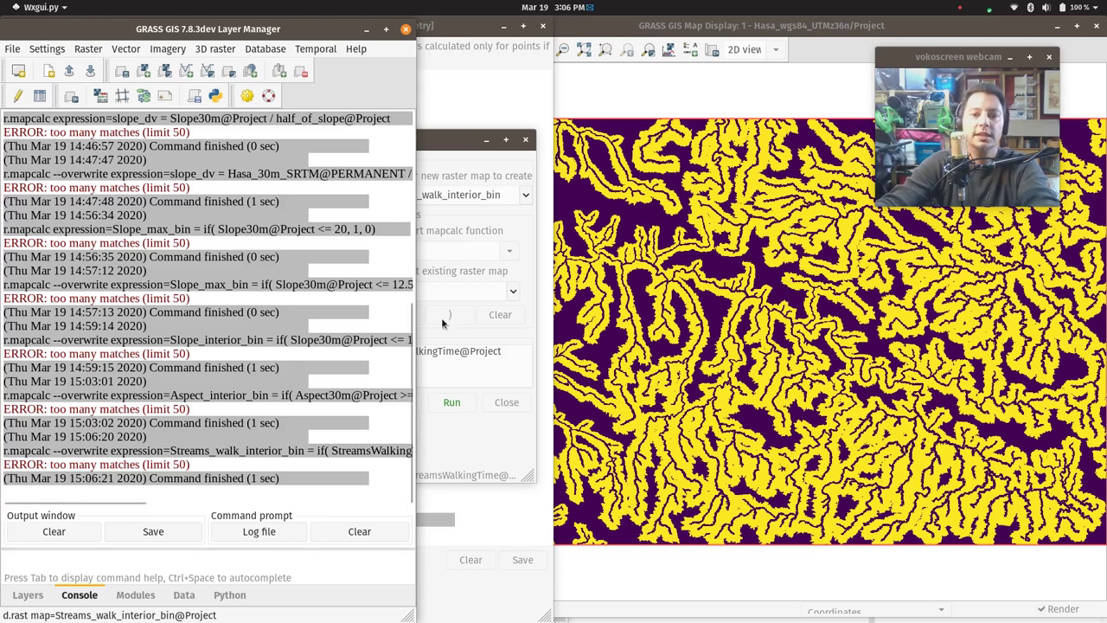
- Run v.univar on the sites' FlowAcc attribute column
key(super)
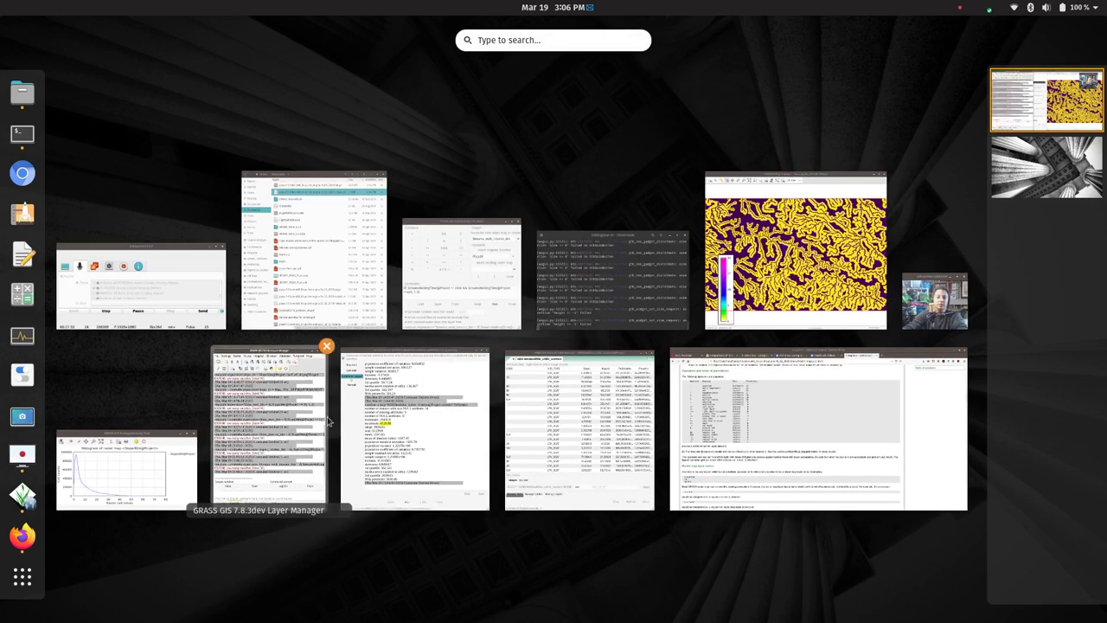
click(443, 416)
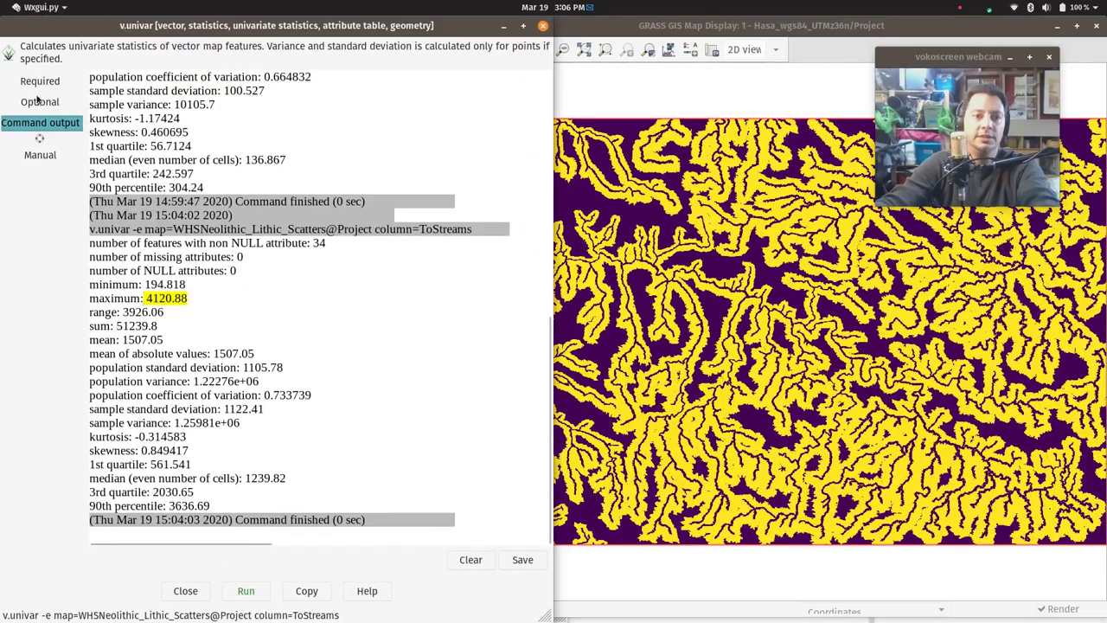
click(38, 87)
click(49, 106)
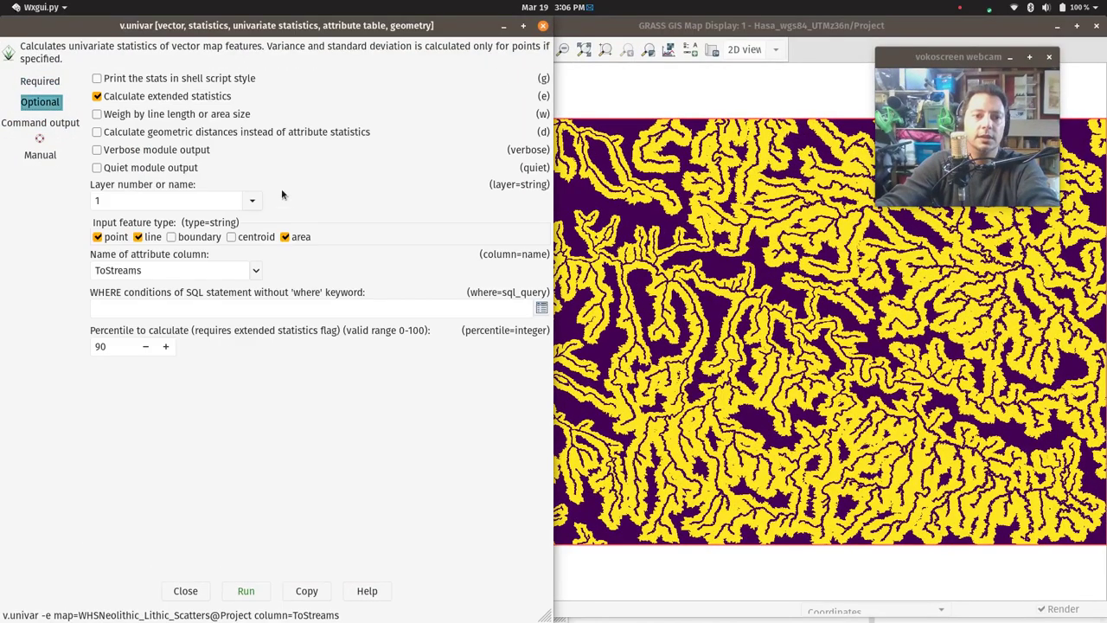
click(256, 272)
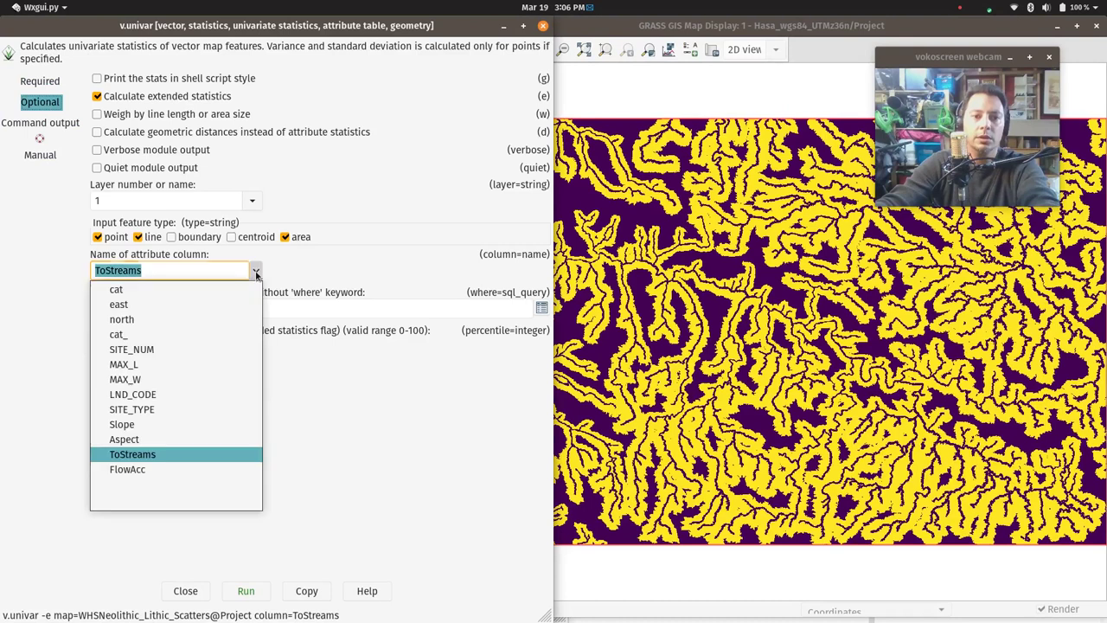
click(138, 469)
click(273, 591)
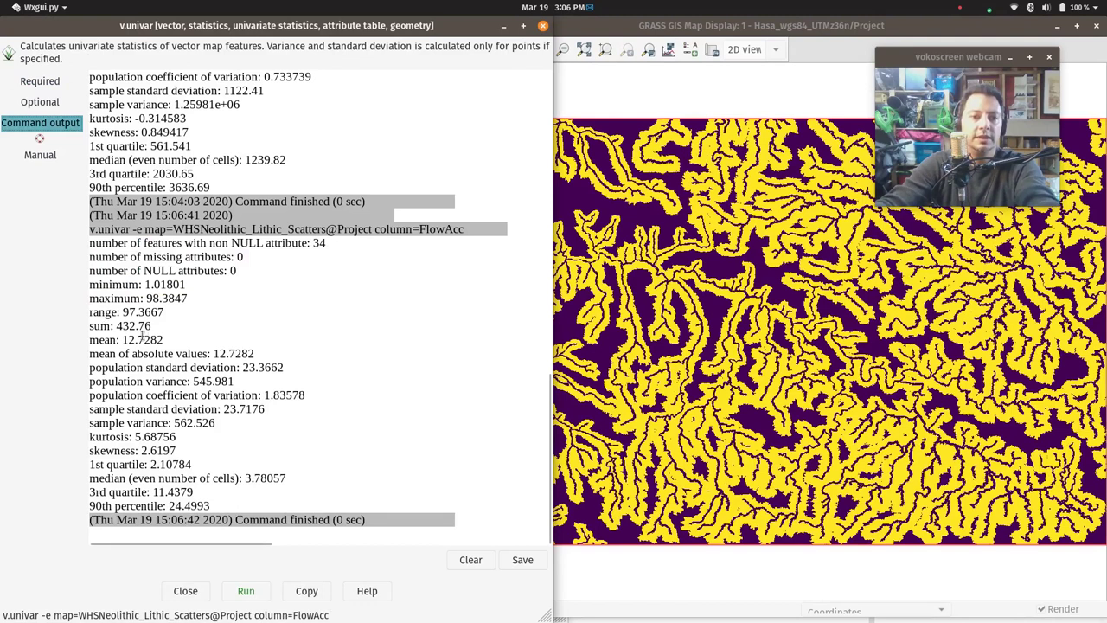
- Highlight the mean 12.7282, standard deviation, minimum 1.01801 and maximum 98.3847 in the output
drag(162, 340, 122, 339)
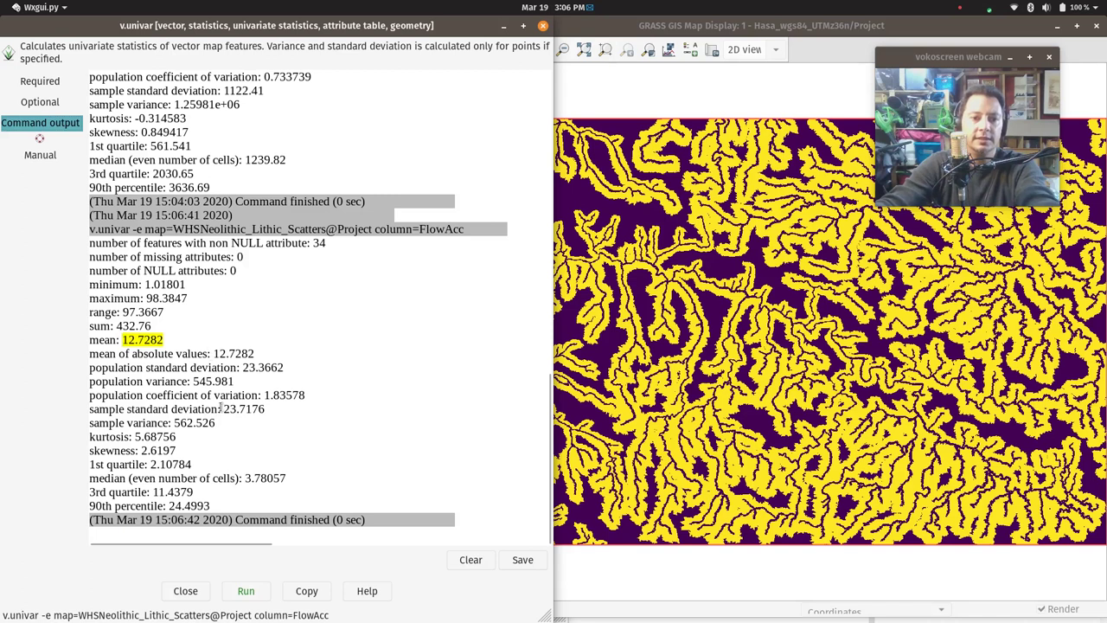
drag(230, 410, 249, 412)
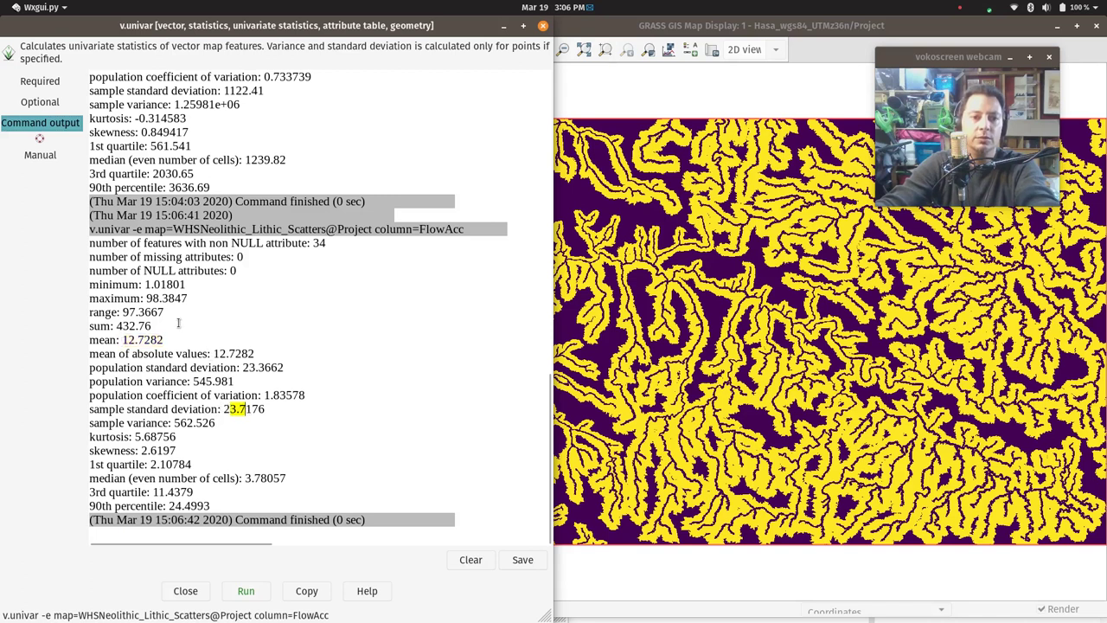
drag(188, 298, 145, 284)
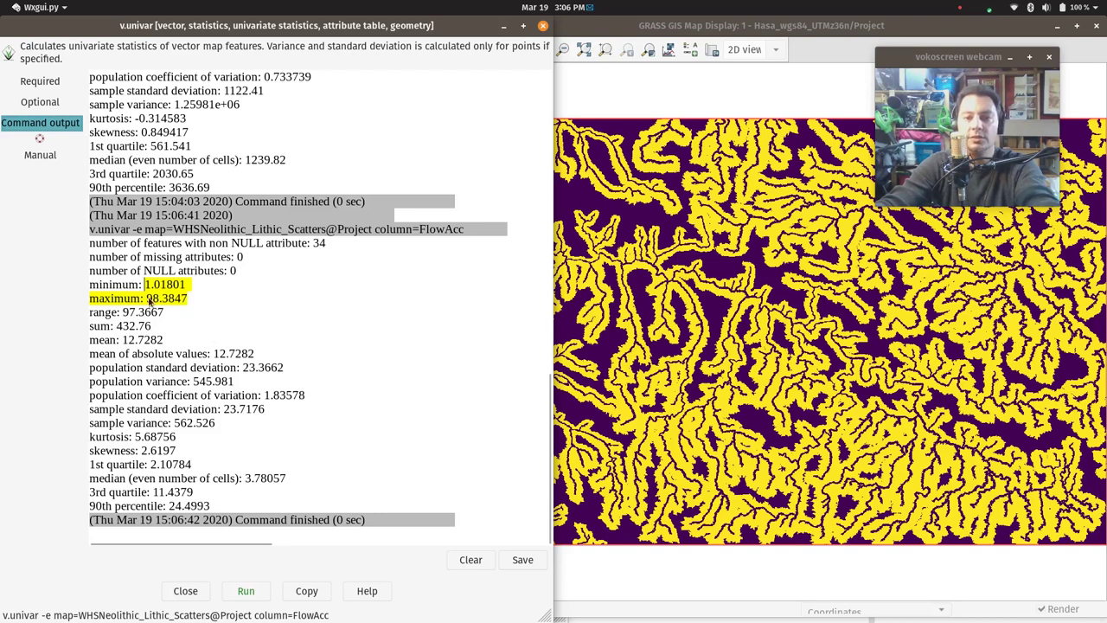
- Replace the calculator expression with if( FlowAcc30m@Project <= 100, 1, 0)
key(super)
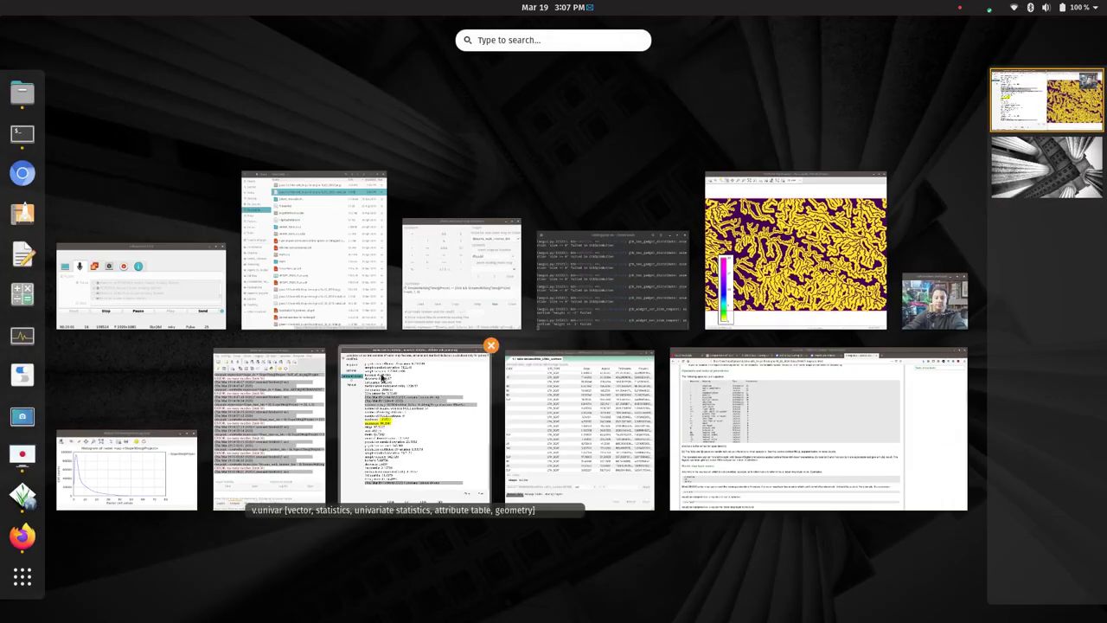
click(455, 259)
key(ctrl+a)
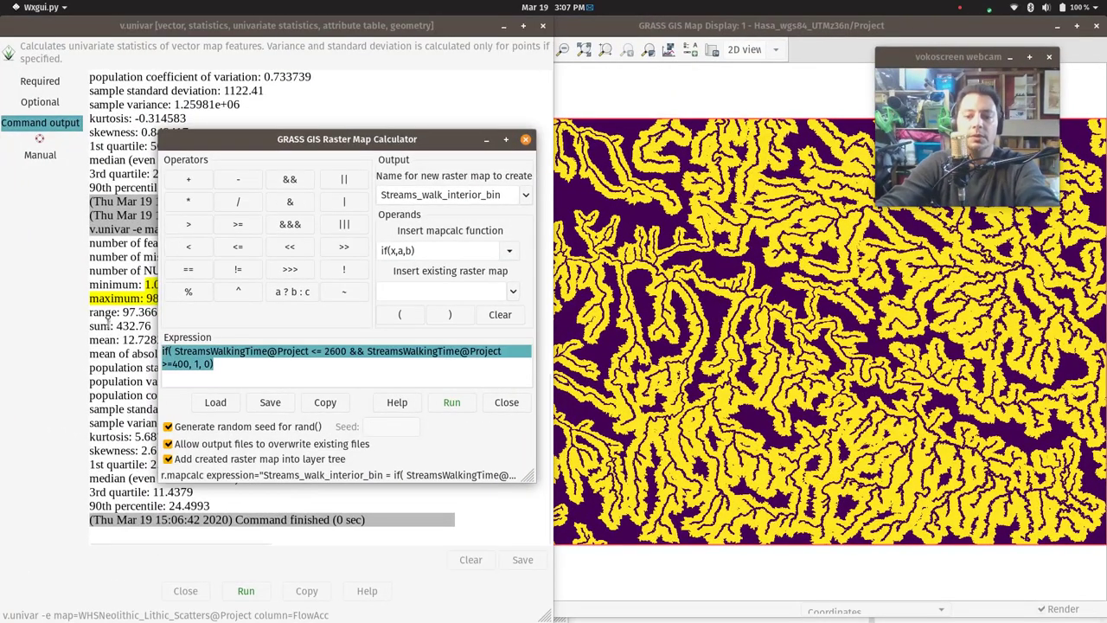
key(BackSpace)
text(if()
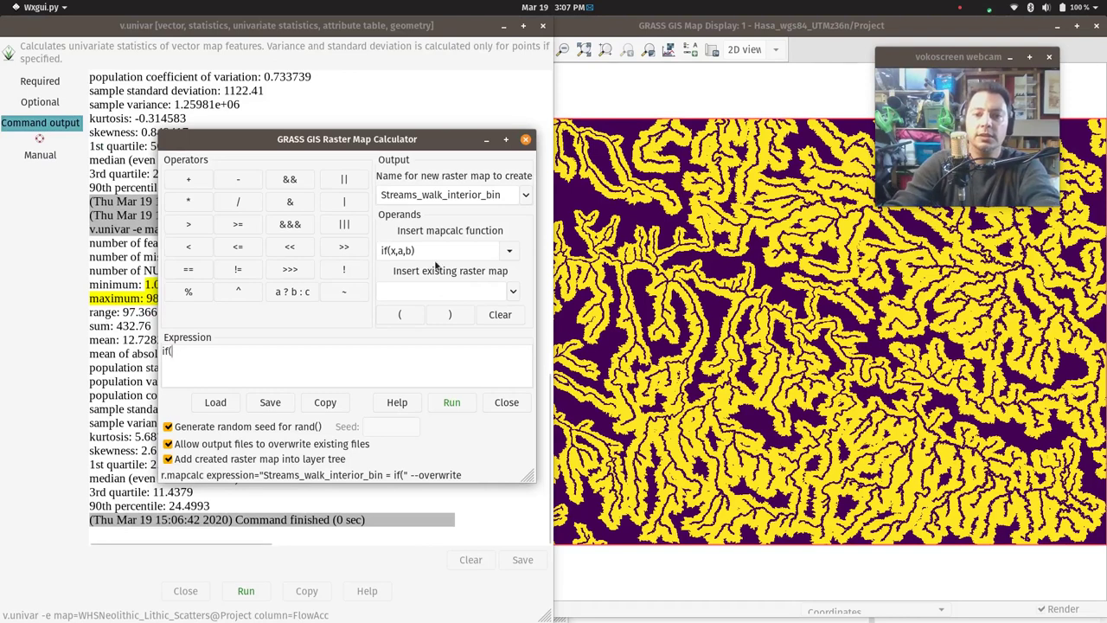
click(513, 292)
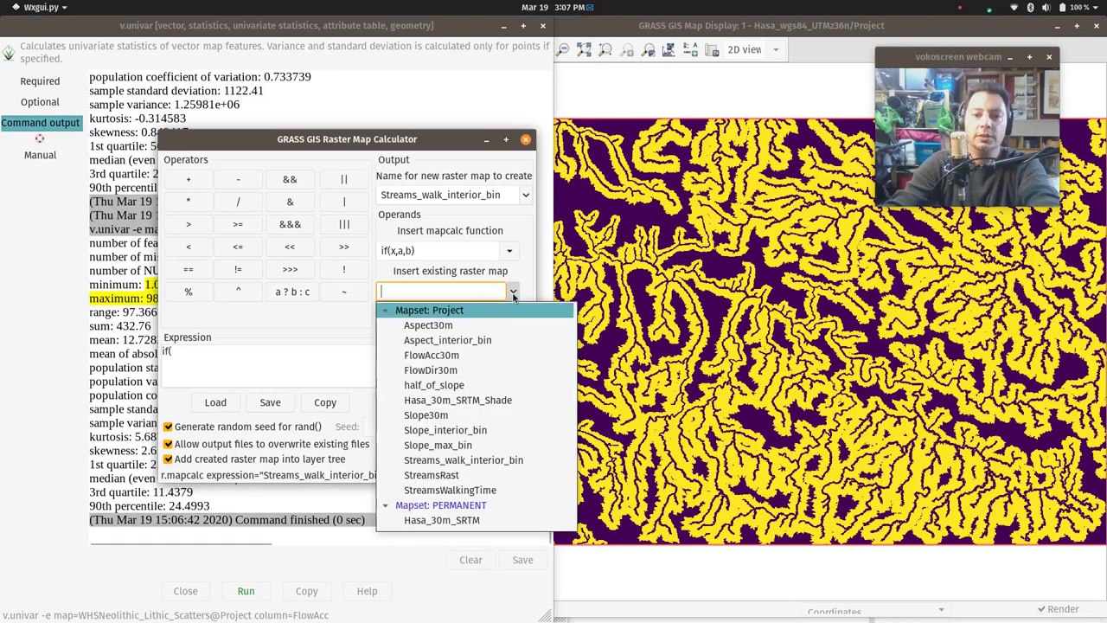
click(448, 353)
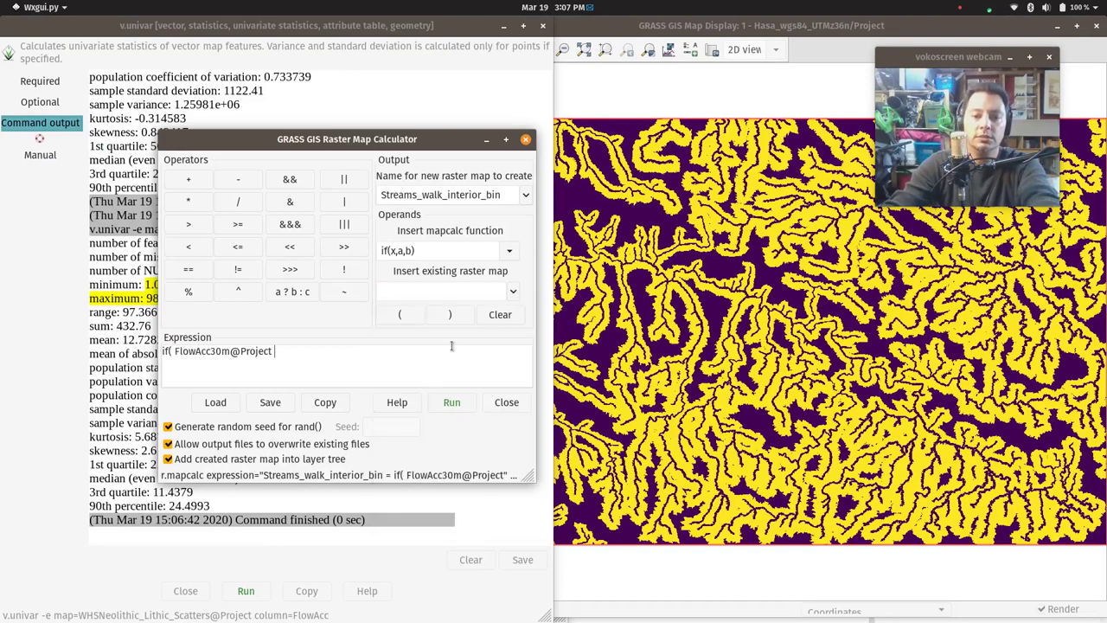
text(<=)
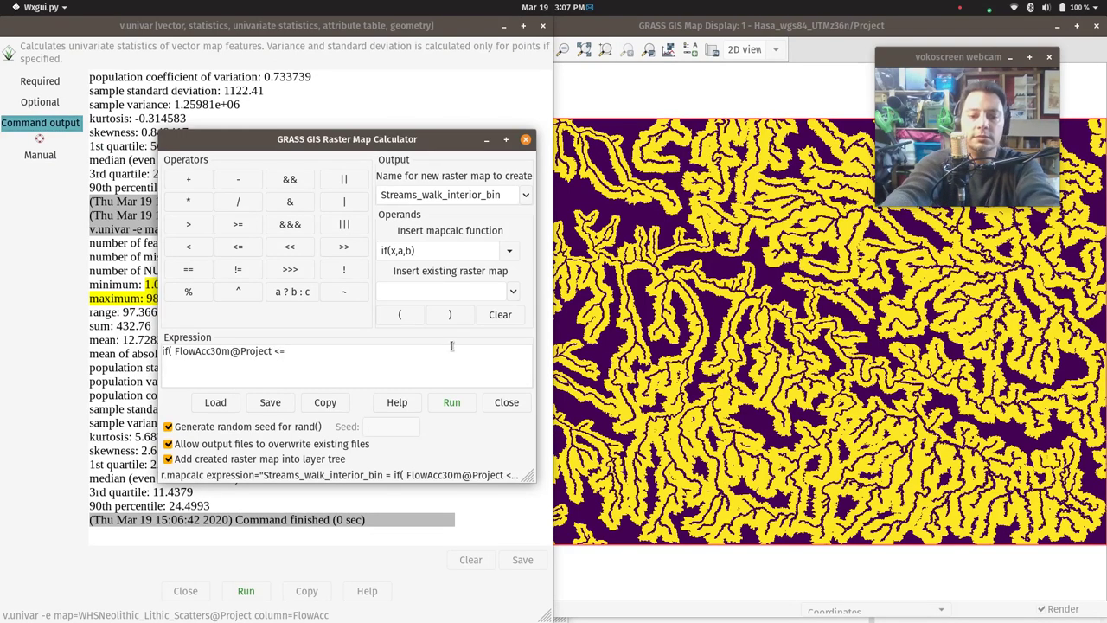
text( 100, )
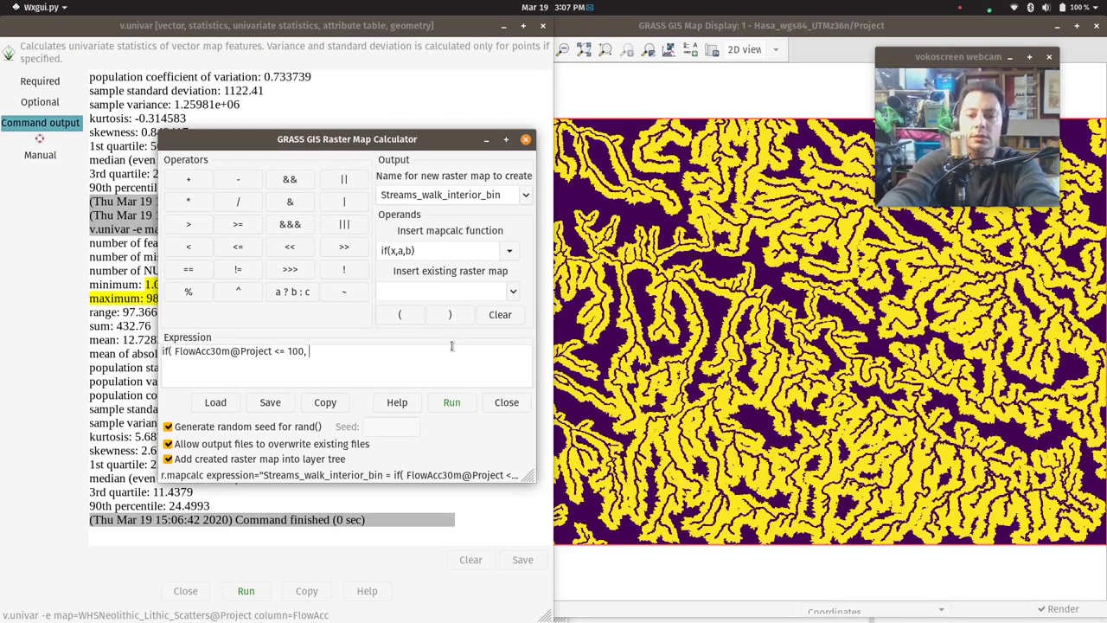
text(1, 0))
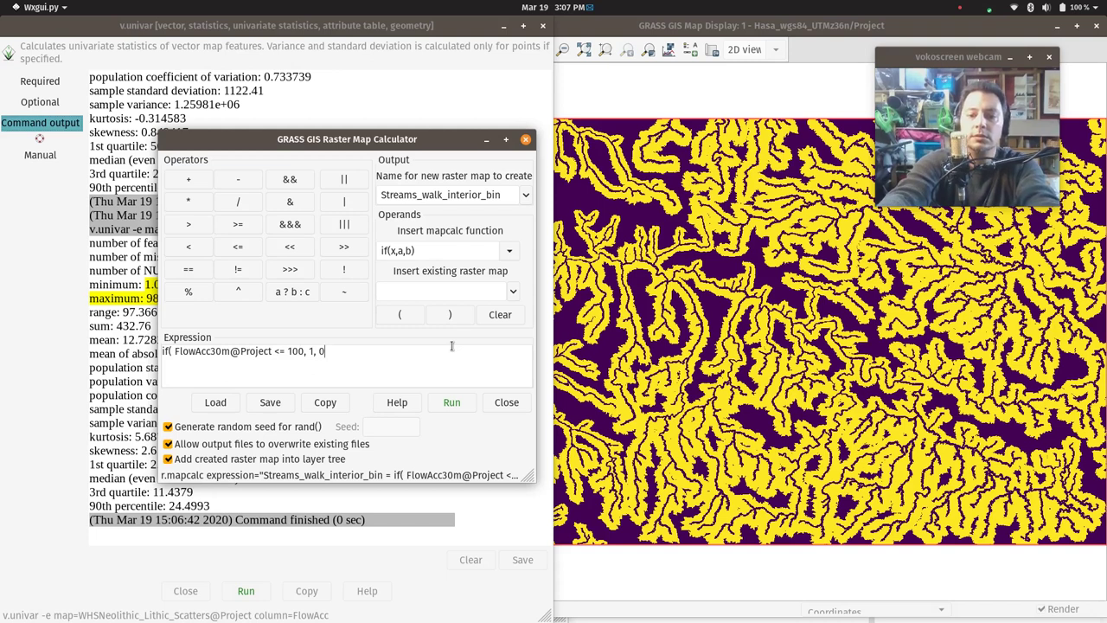
- Name the output raster Flacc_max_bin
click(484, 194)
key(BackSpace)
key(BackSpace)
key(BackSpace)
key(BackSpace)
key(BackSpace)
key(BackSpace)
key(BackSpace)
key(BackSpace)
key(BackSpace)
key(BackSpace)
key(BackSpace)
key(BackSpace)
key(BackSpace)
key(BackSpace)
key(BackSpace)
key(BackSpace)
key(BackSpace)
key(BackSpace)
key(BackSpace)
key(BackSpace)
key(BackSpace)
text(Fla)
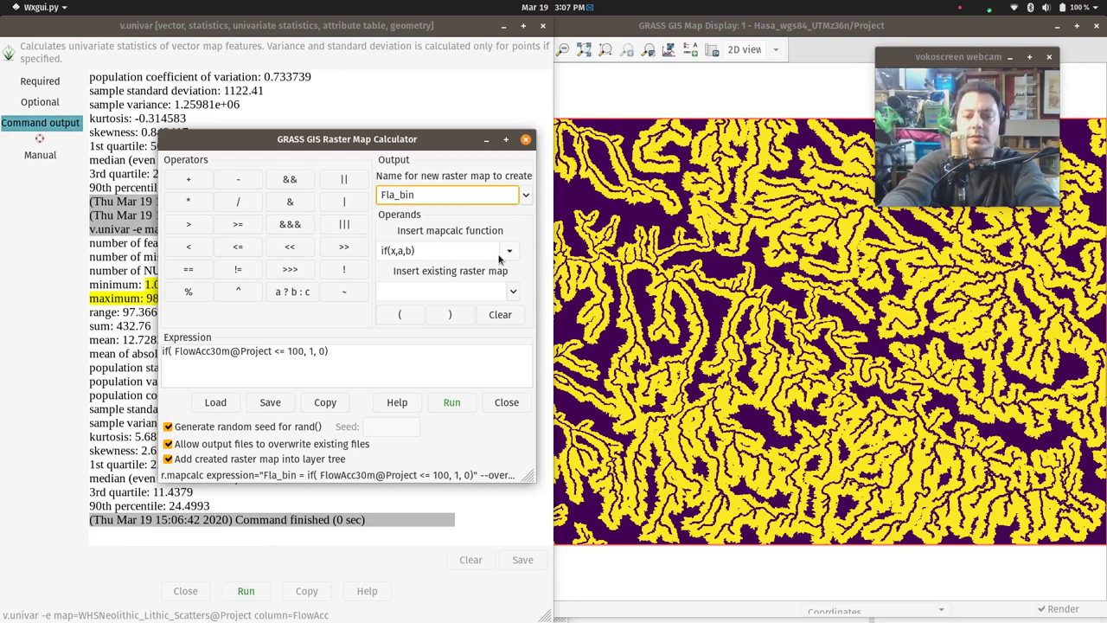
key(BackSpace)
text(w)
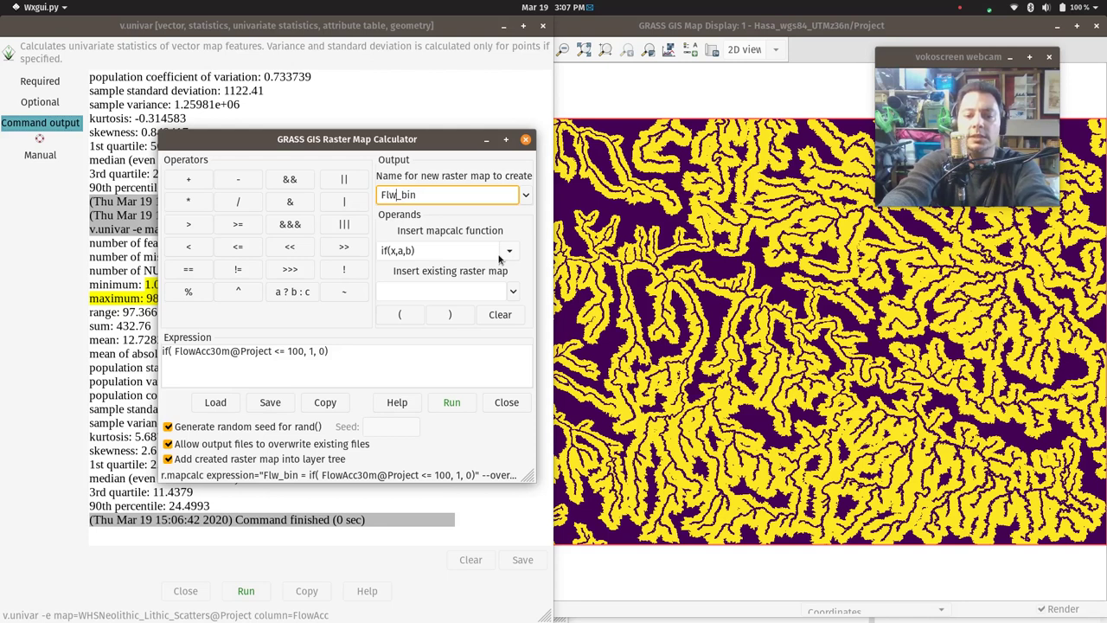
key(BackSpace)
text(a)
text(CC)
key(BackSpace)
key(BackSpace)
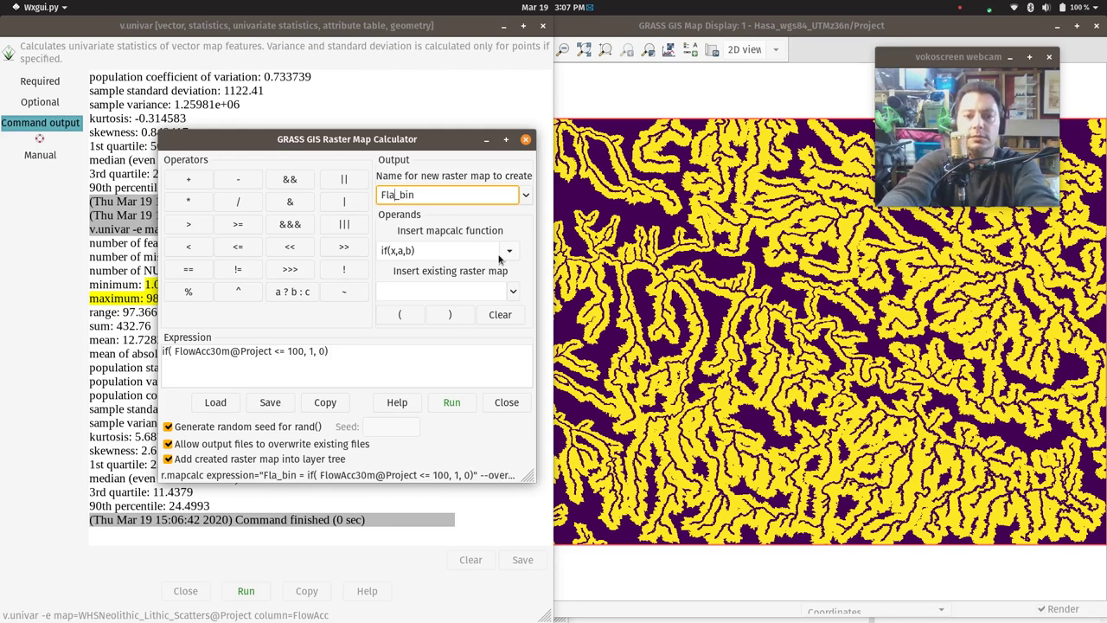
text(cc)
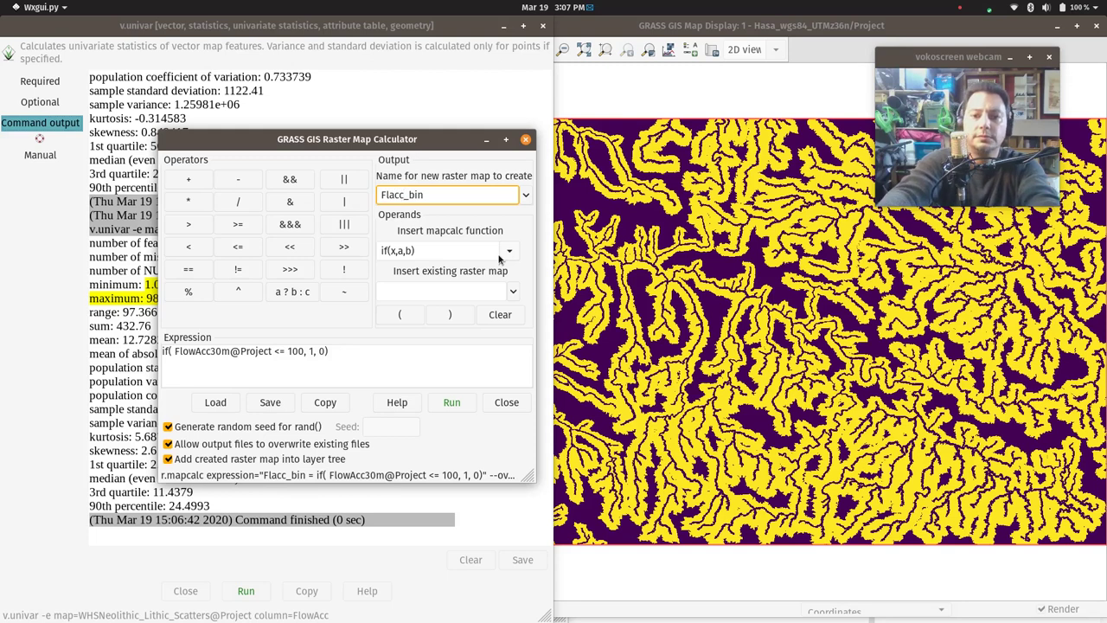
text(_ma)
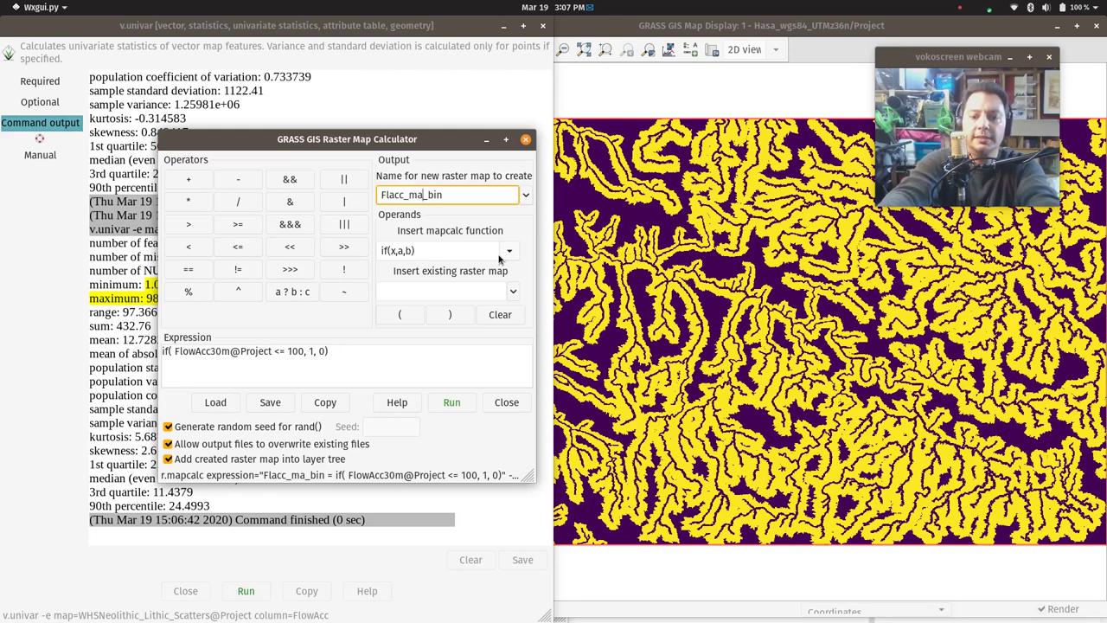
text(x)
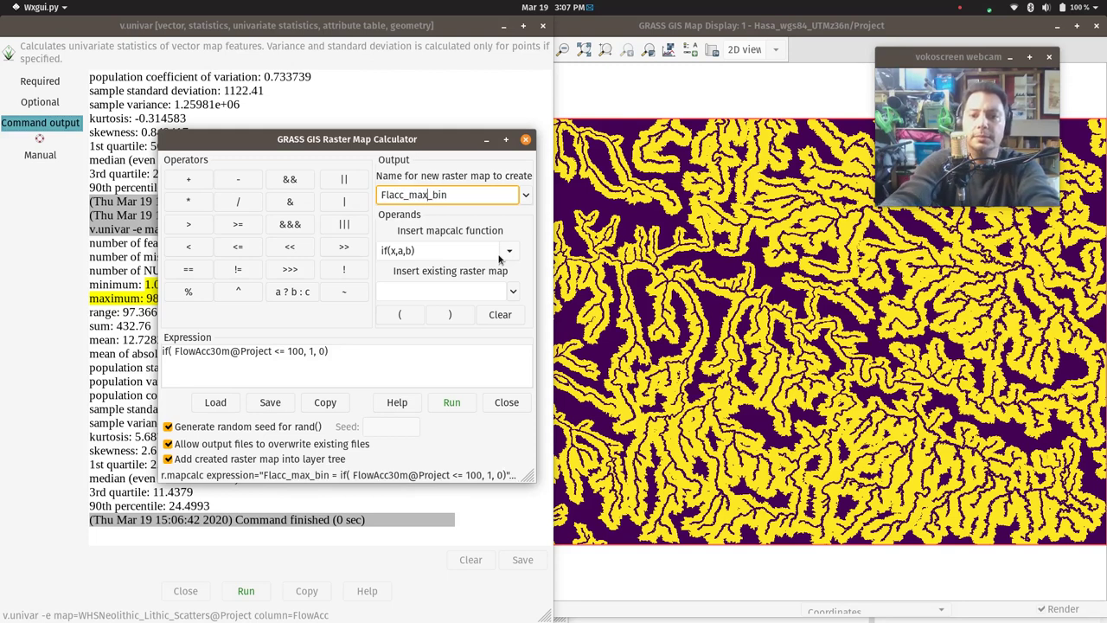
- Create Flacc_max_bin, then hide Flacc_max_bin, Streams_walk_interior_bin, Aspect_interior_bin and Slope_interior_bin, selecting Slope_max_bin
click(454, 402)
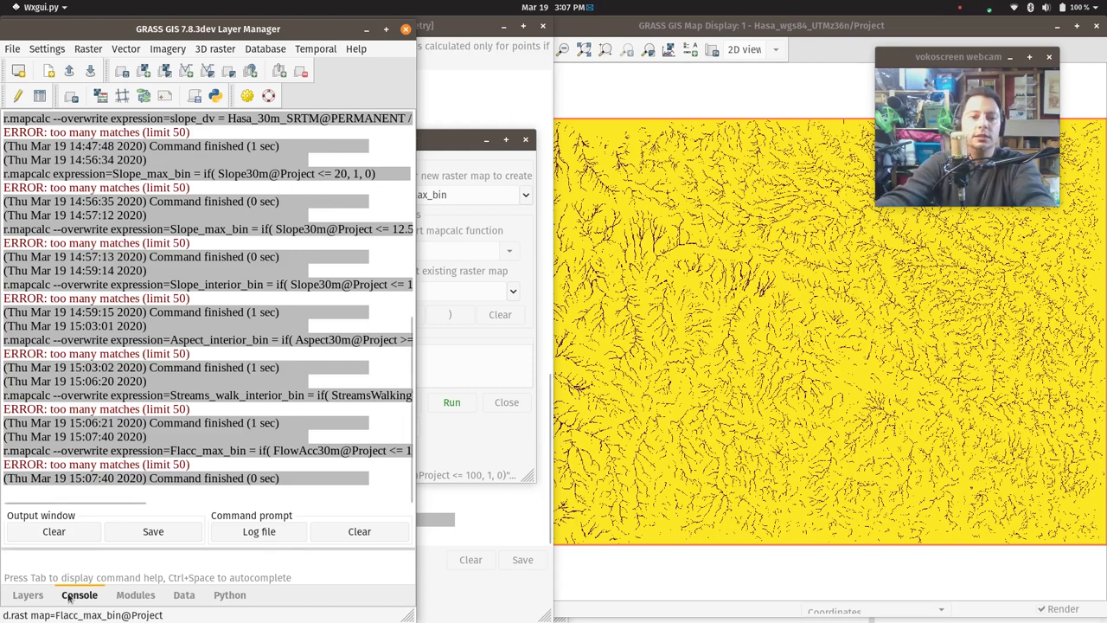
click(33, 596)
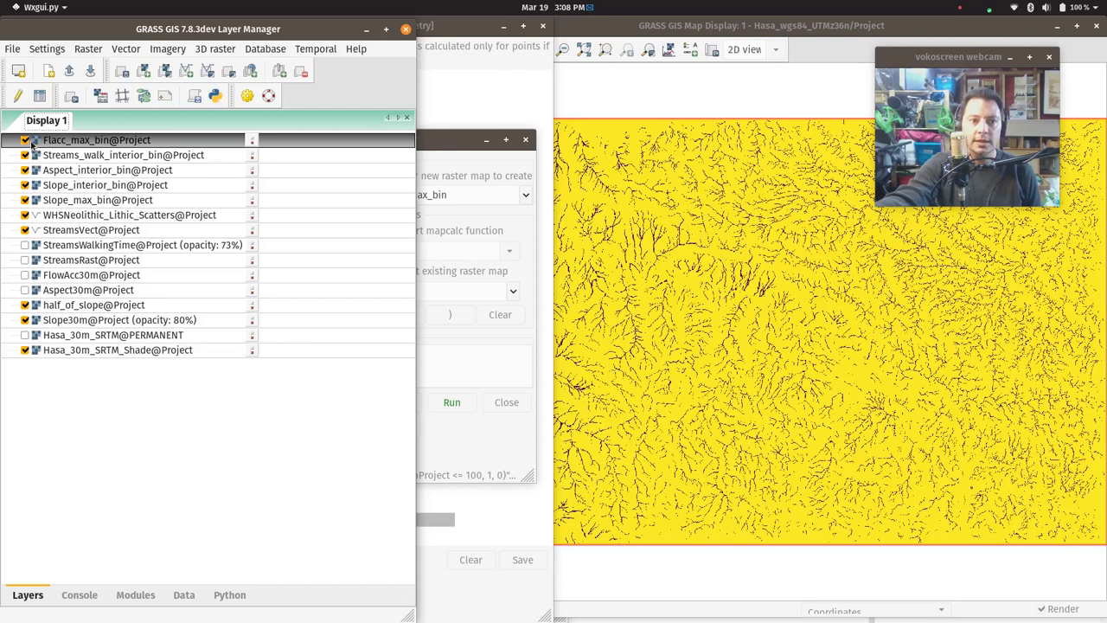
click(26, 141)
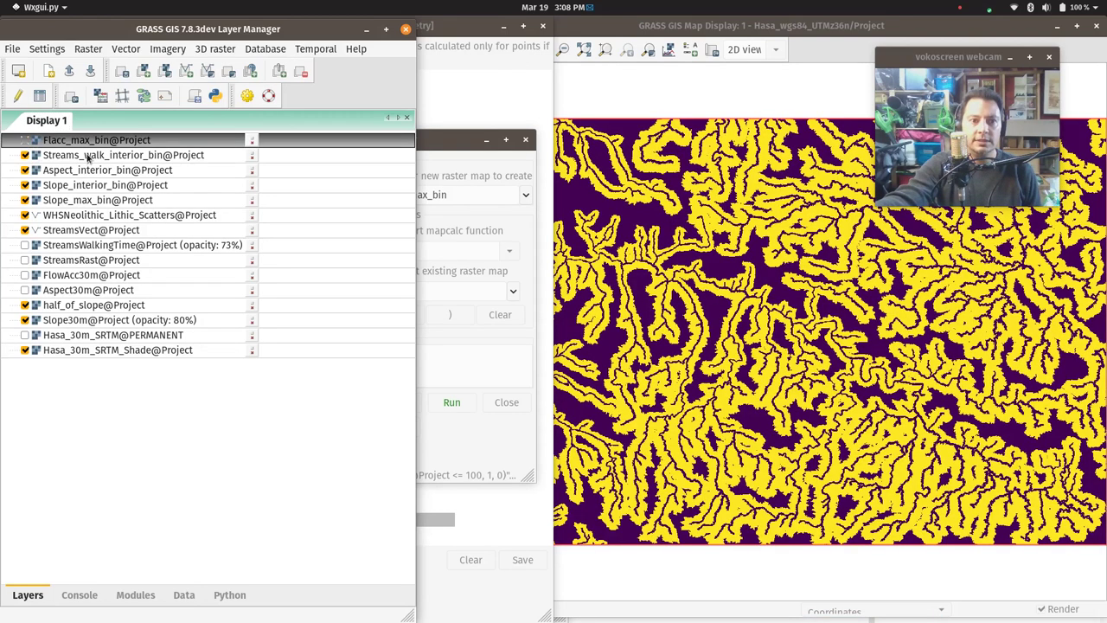
click(25, 155)
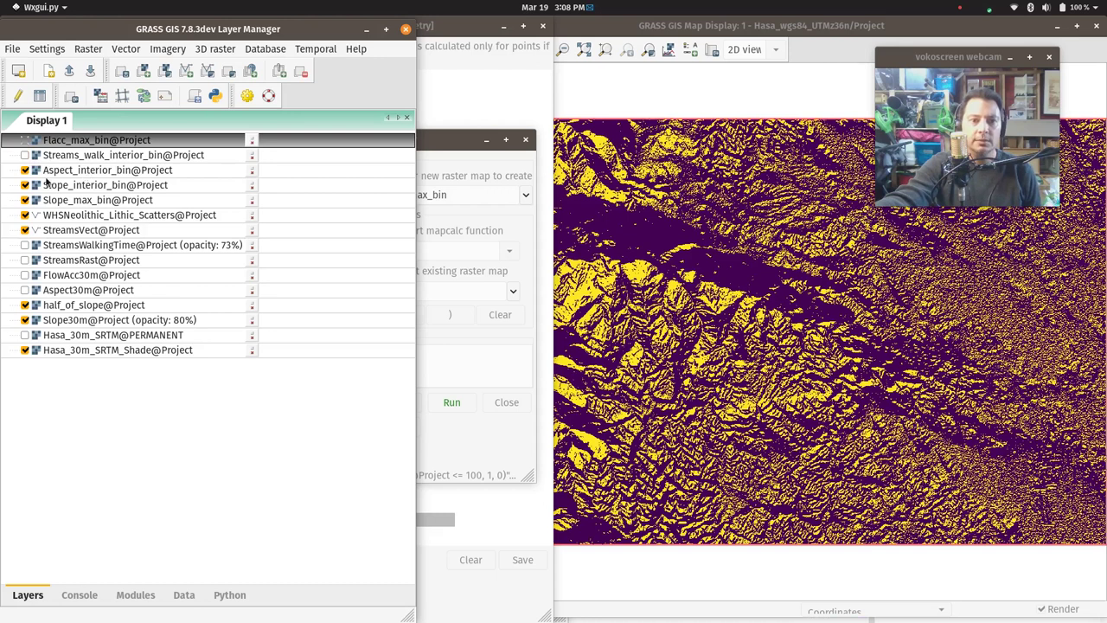
click(25, 170)
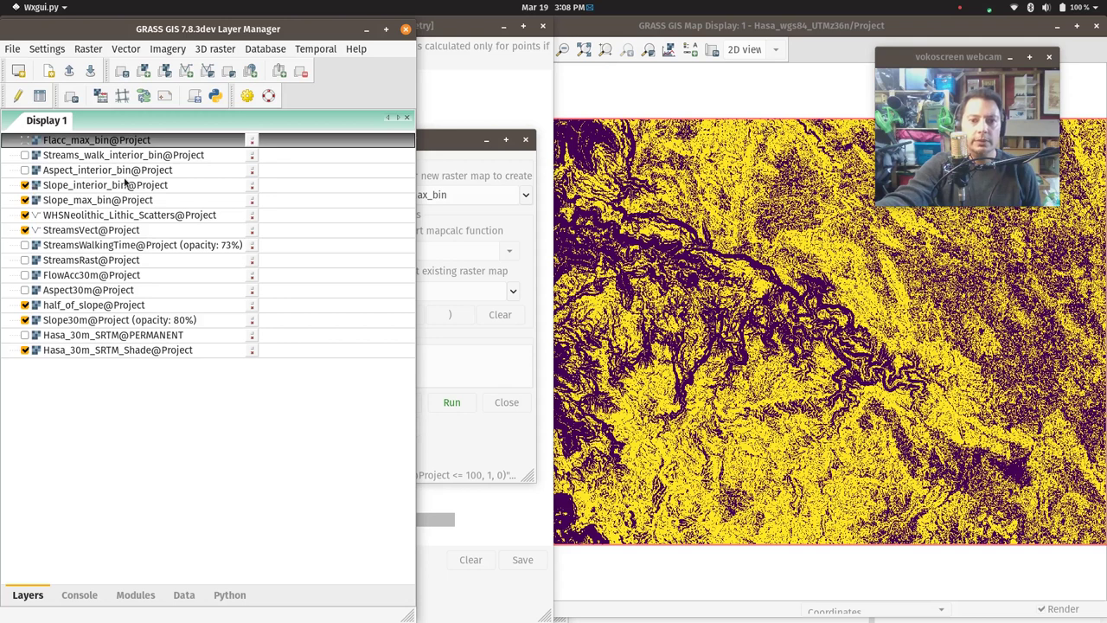
click(25, 185)
click(72, 203)
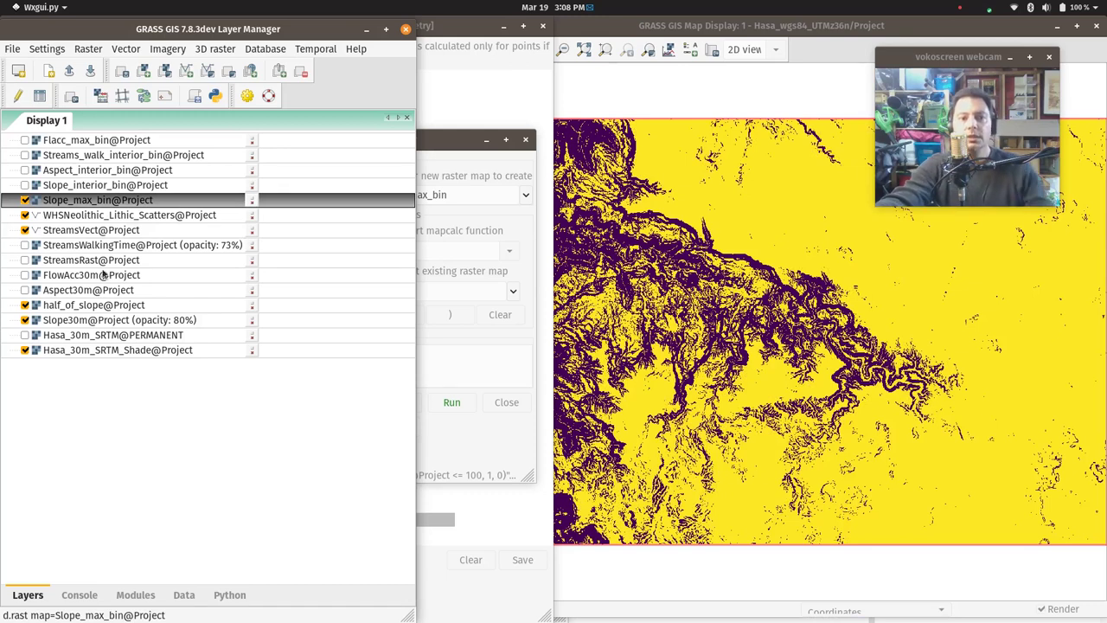
- Clear the calculator expression and name the output predictive_model1
key(super)
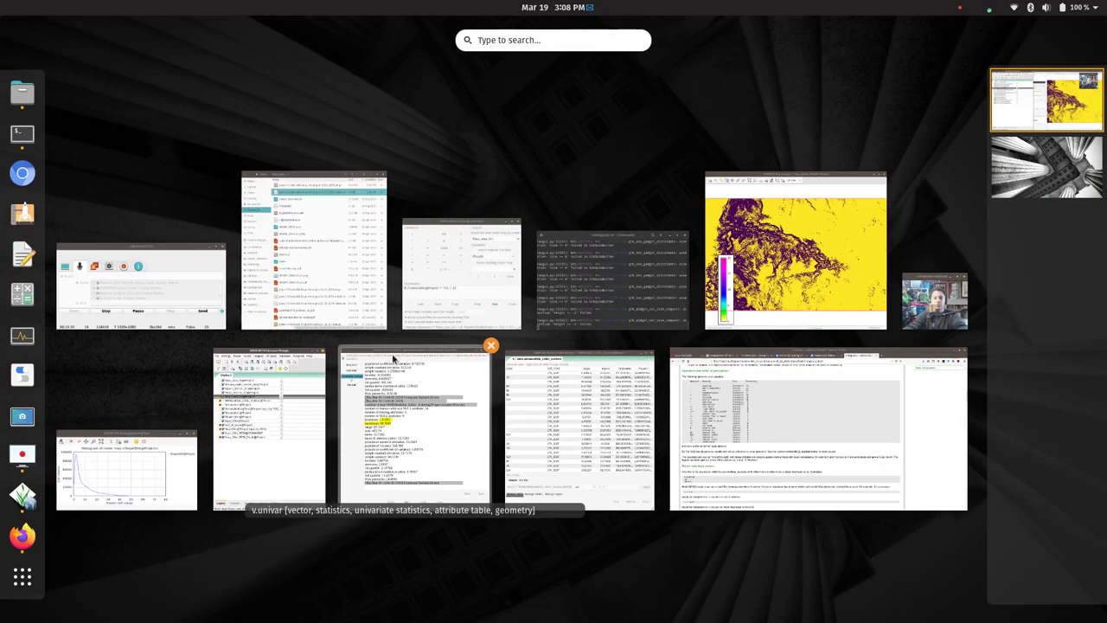
click(428, 294)
triple_click(411, 355)
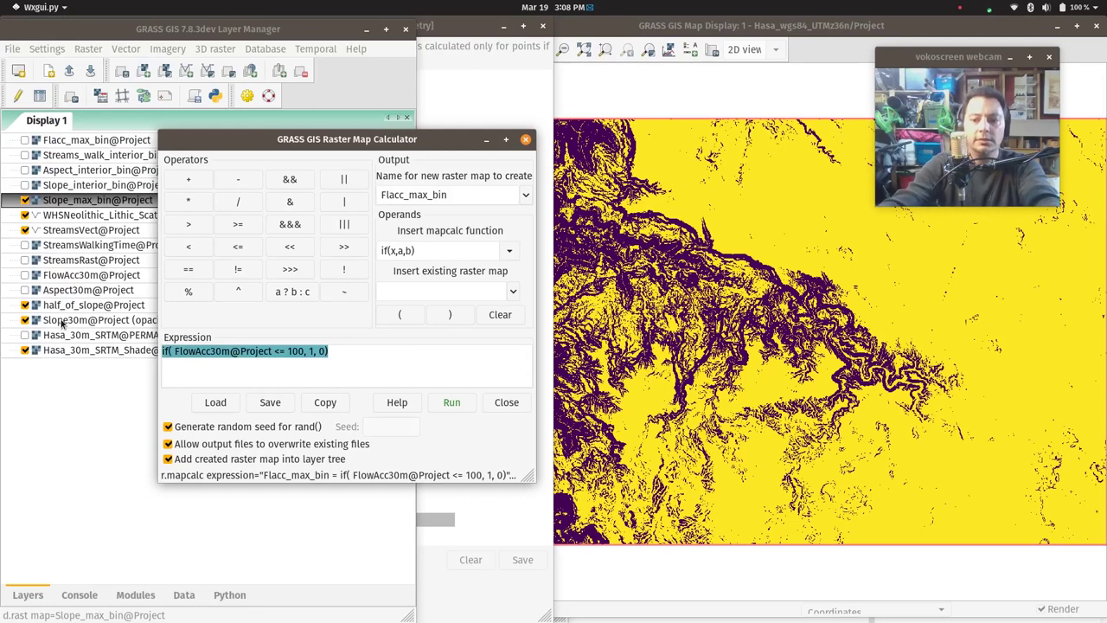
key(BackSpace)
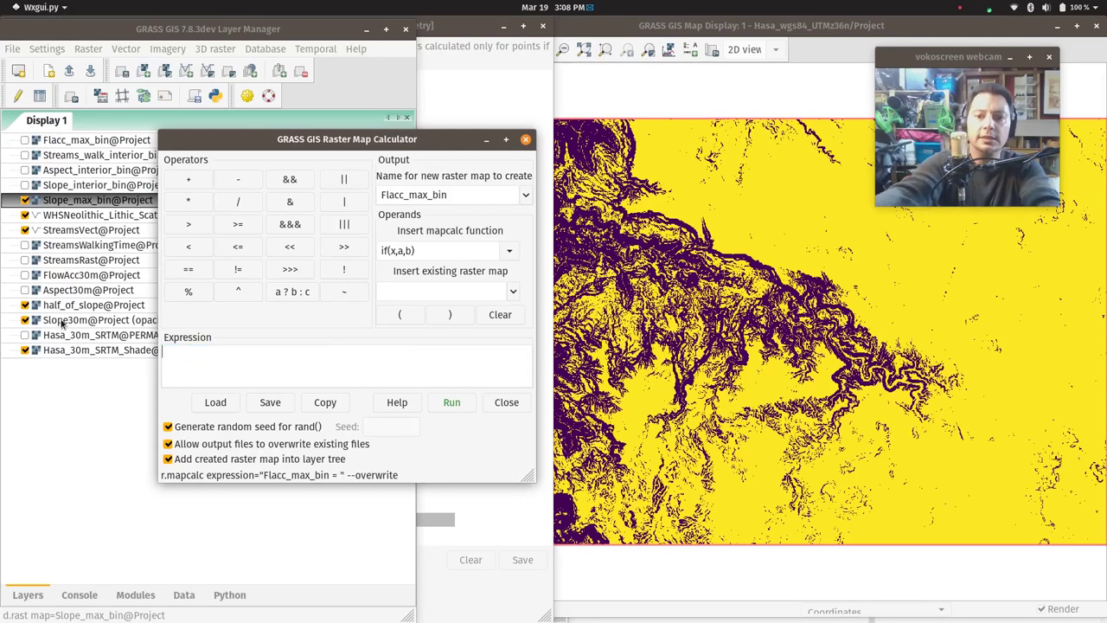
double_click(494, 194)
text(pred)
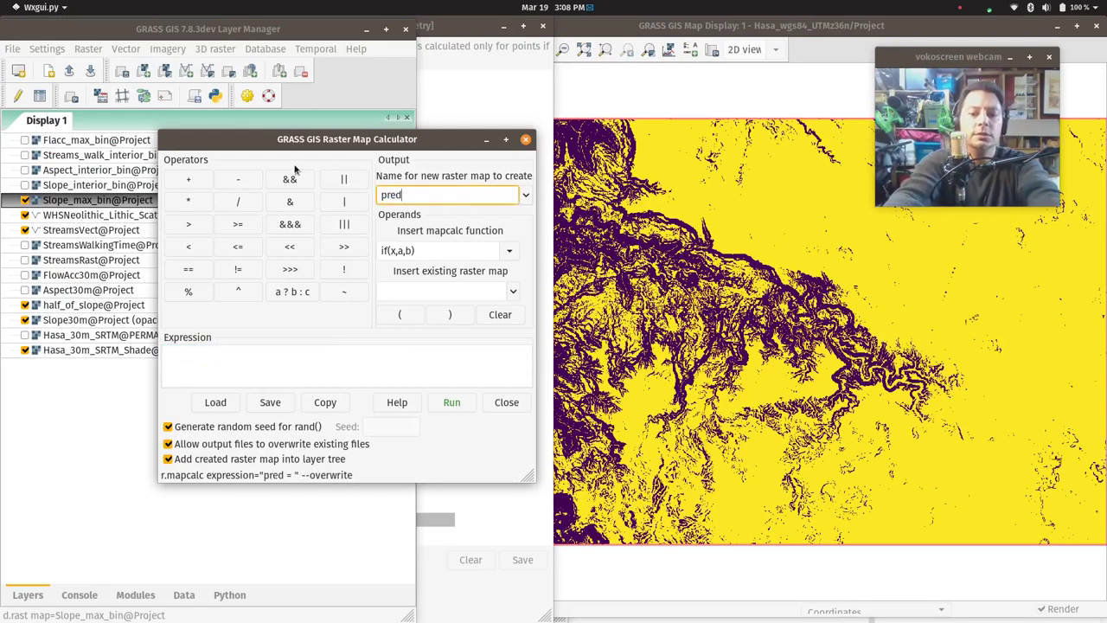
text(ictive_mopd)
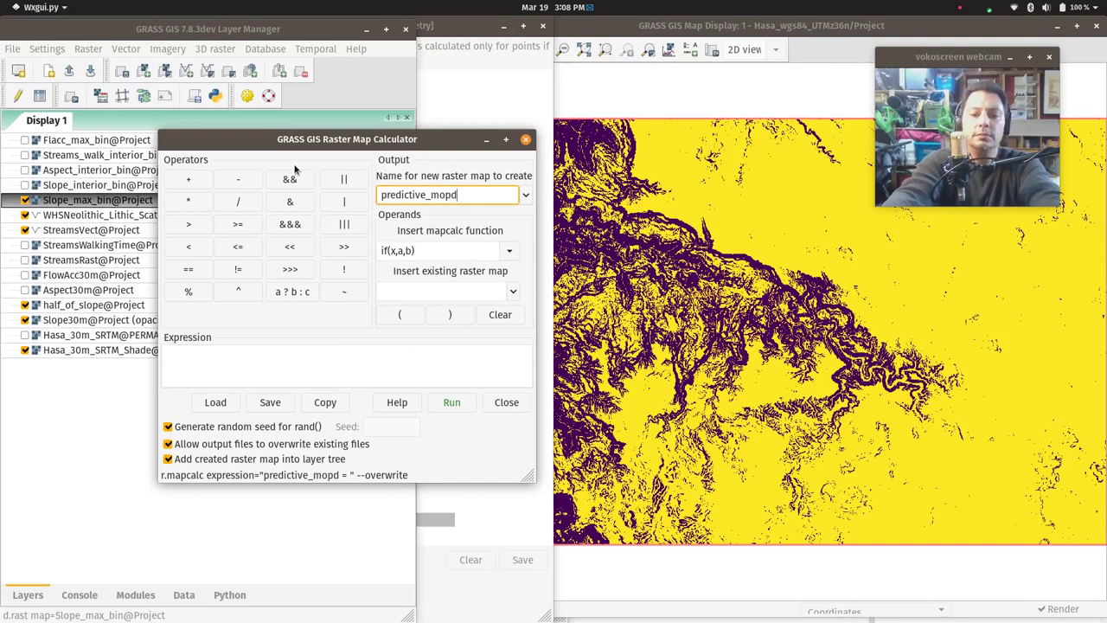
text(el)
key(BackSpace)
key(BackSpace)
key(BackSpace)
key(BackSpace)
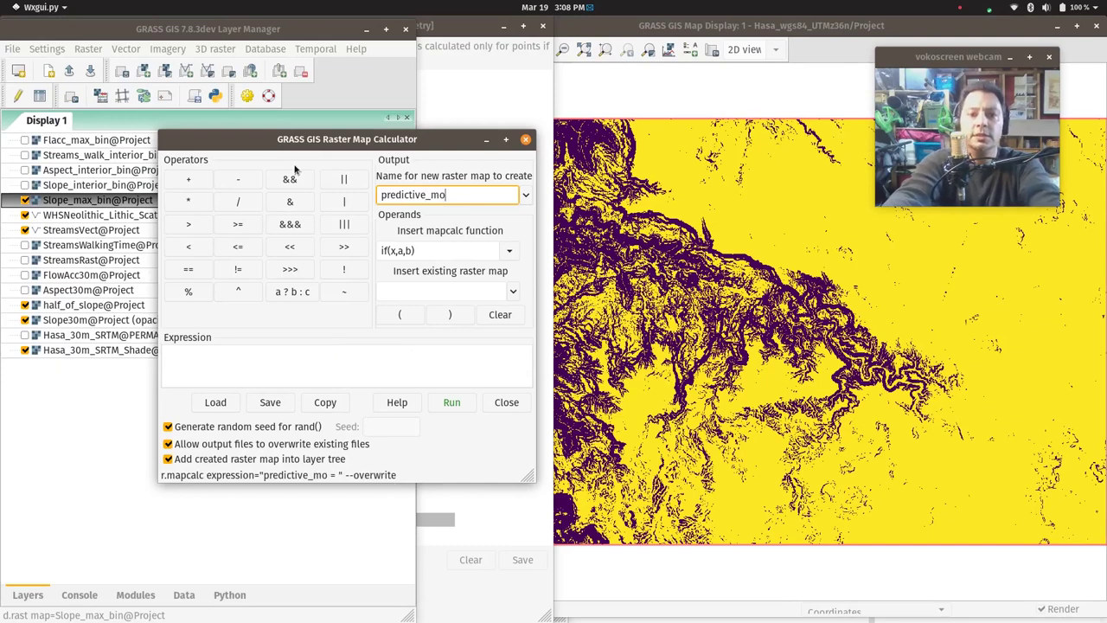
text(del1)
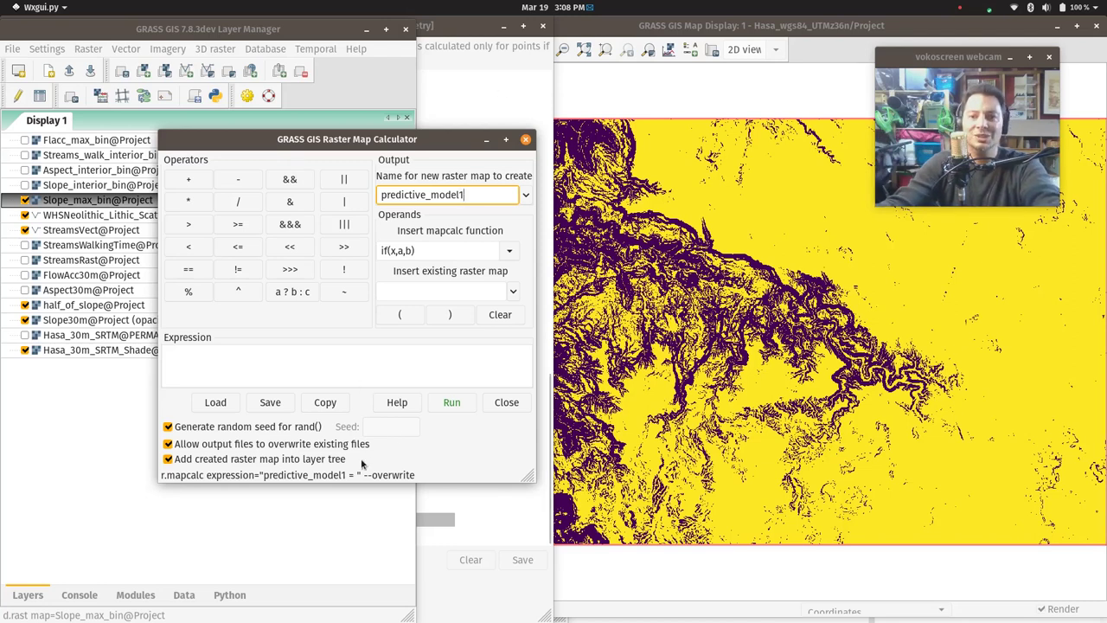
- Build the expression Slope_max_bin + Aspect_interior_bin + Streams_walk_interior_bin + Flacc_max_bin
click(230, 368)
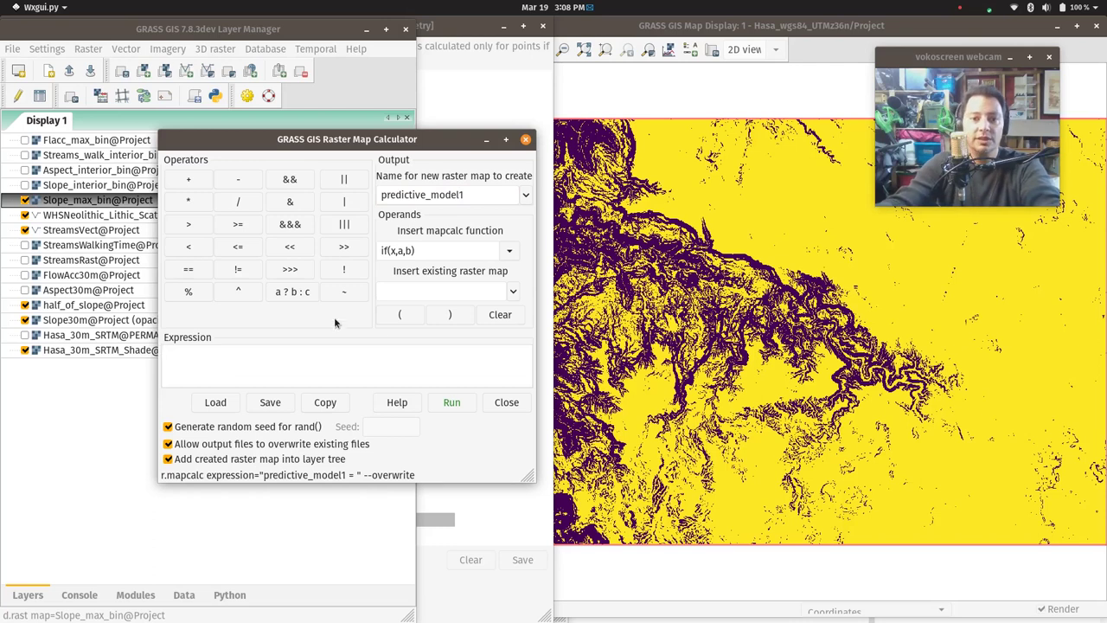
click(513, 294)
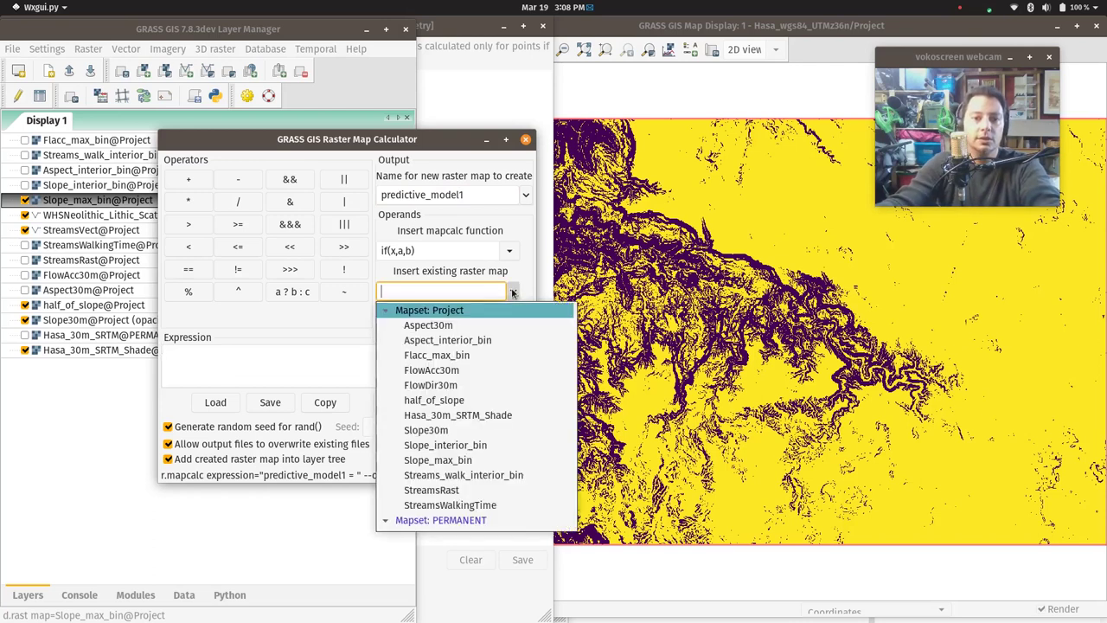
click(451, 460)
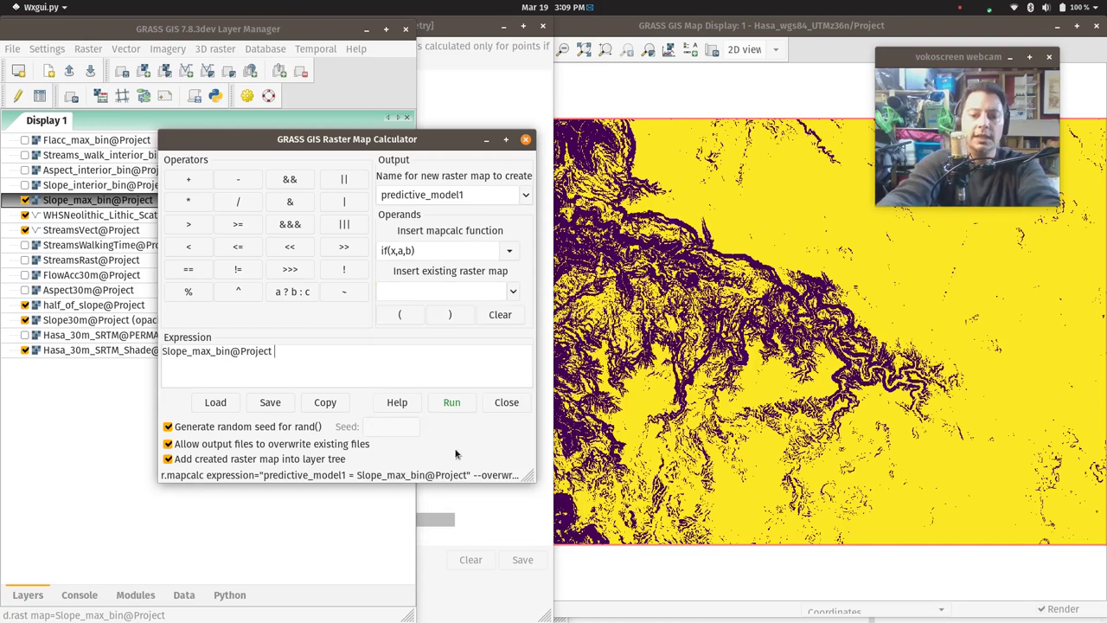
text(+)
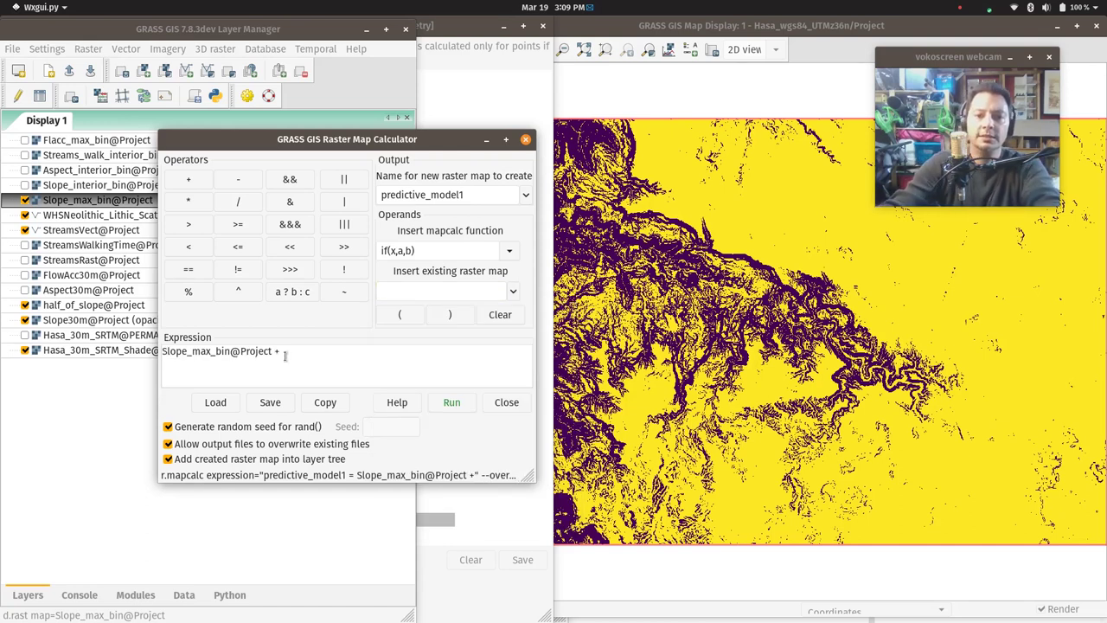
click(512, 292)
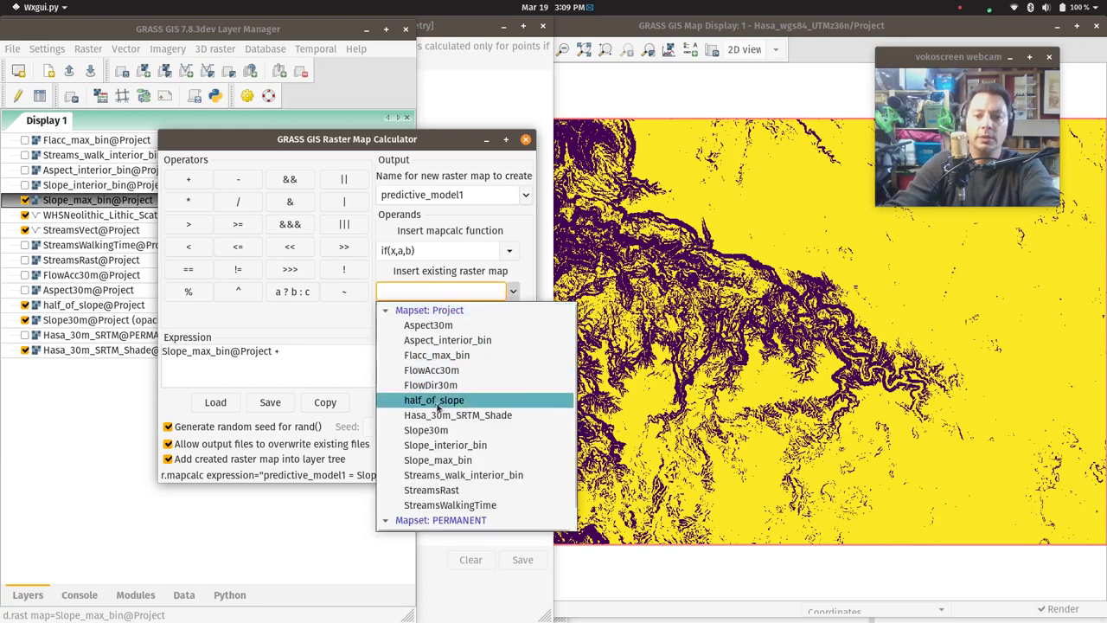
click(447, 339)
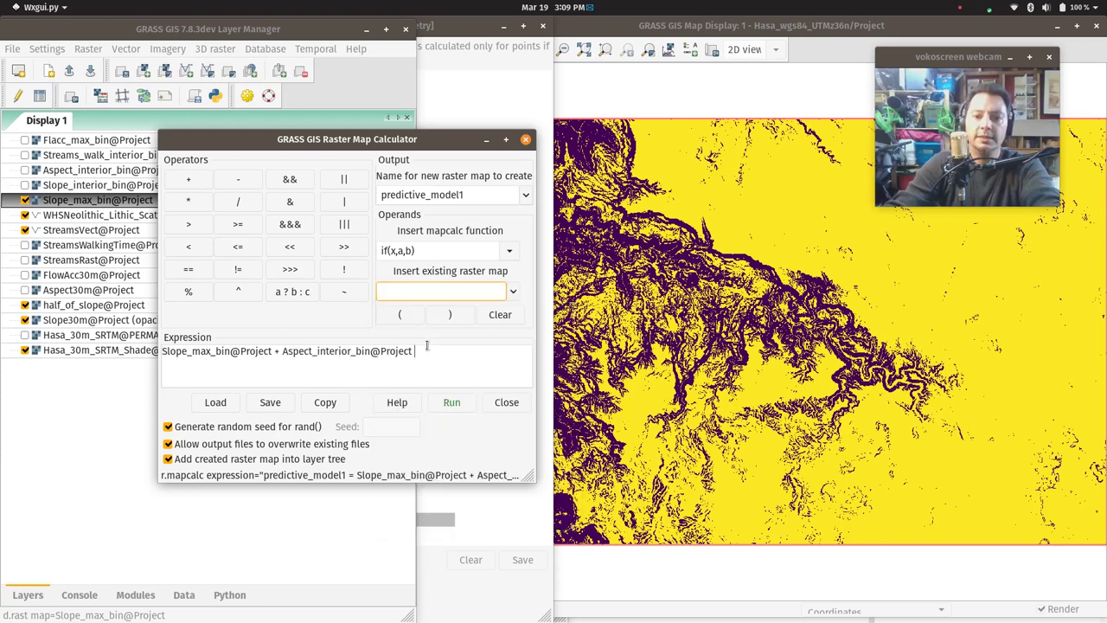
text(+)
click(512, 291)
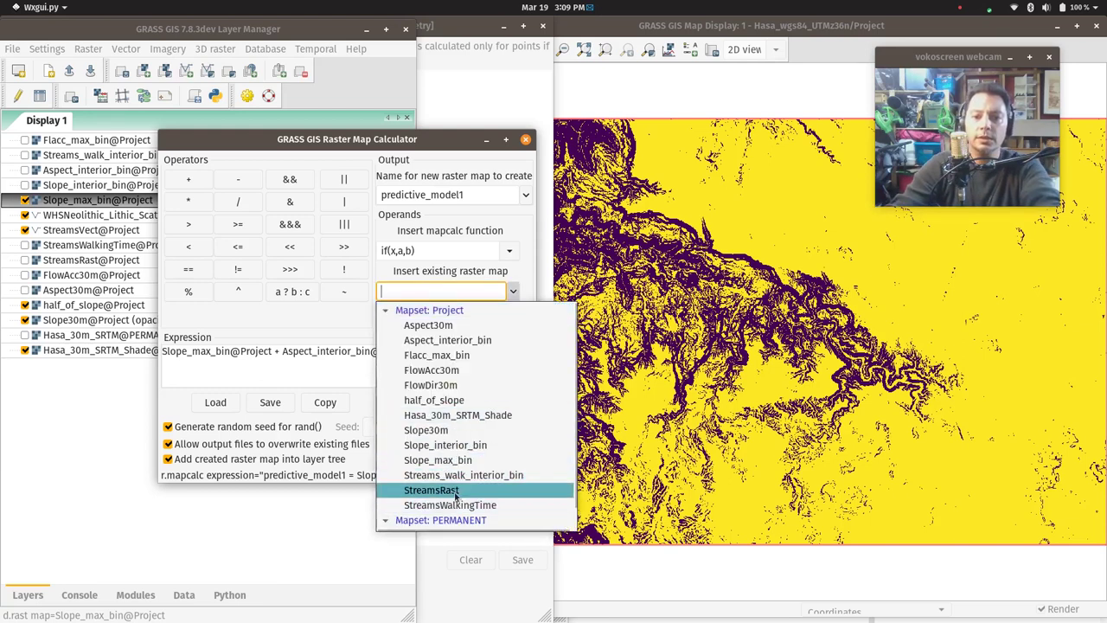
click(454, 475)
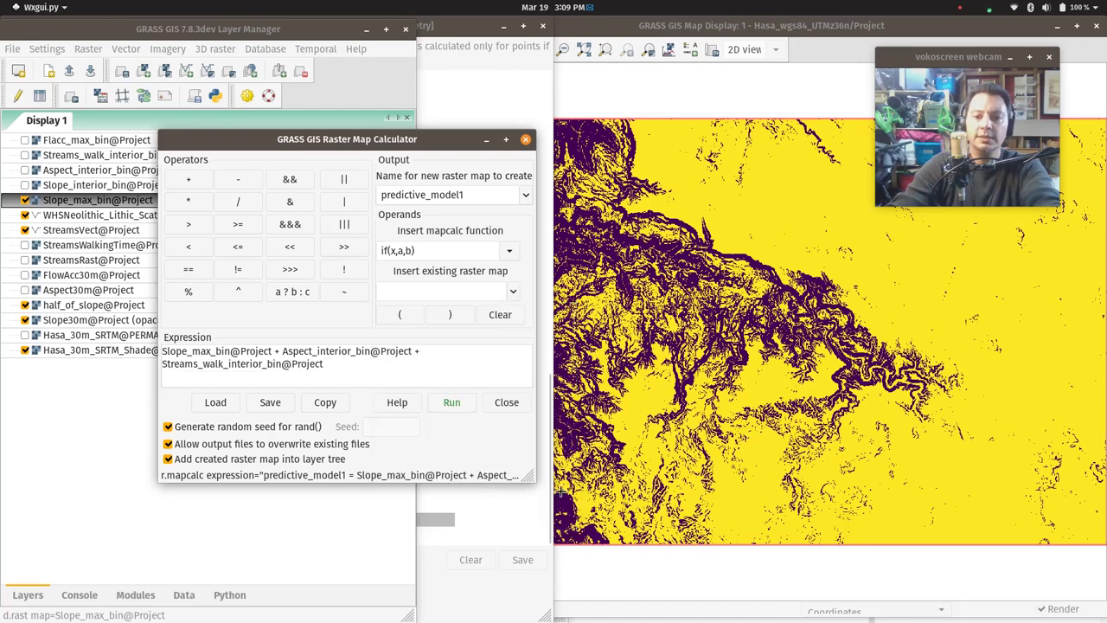
text(+)
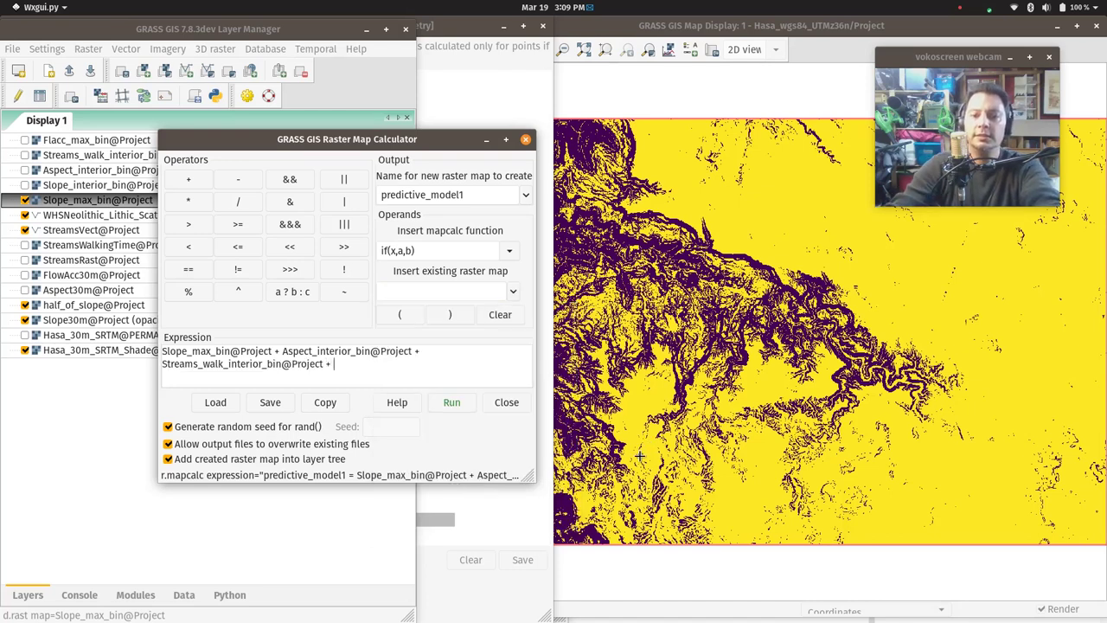
click(513, 294)
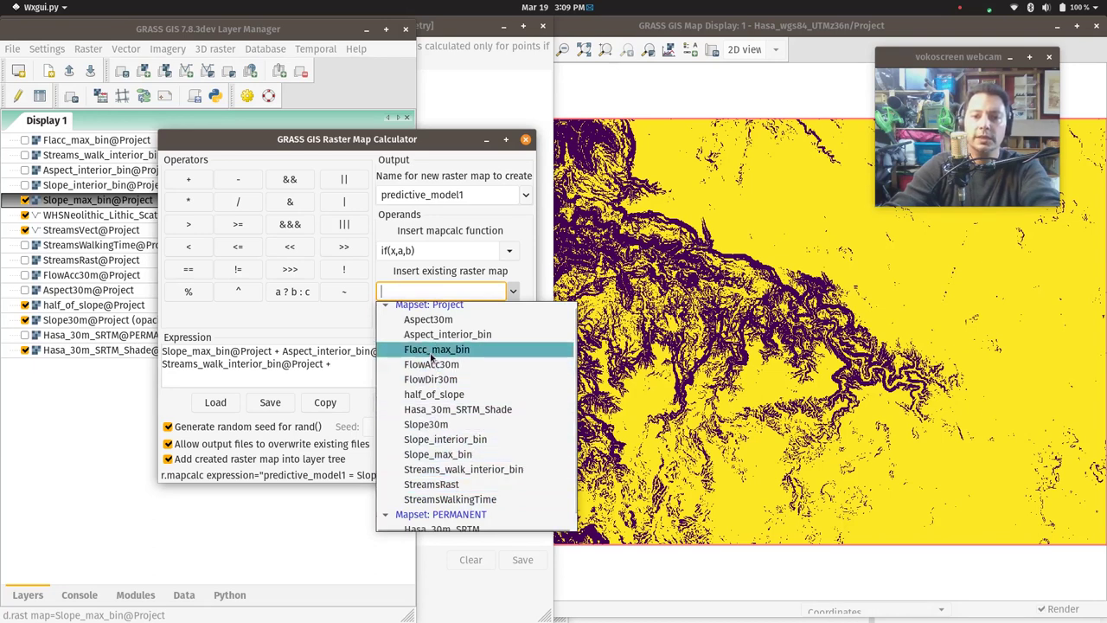
click(430, 349)
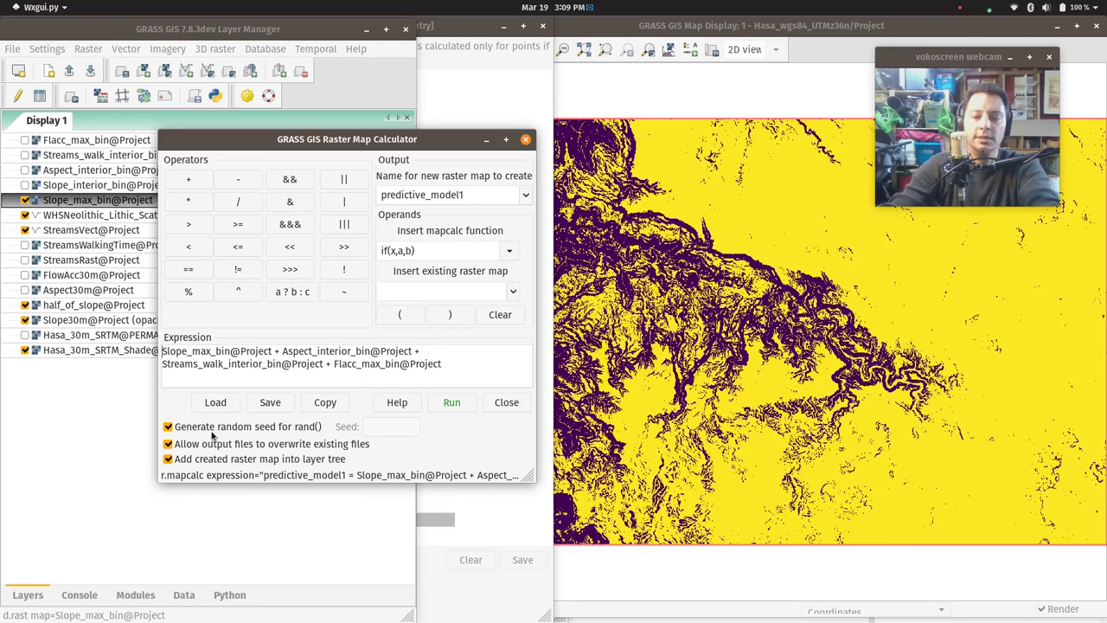
- Divide the four-layer sum by 4.0 and run it to create predictive_model1
text(()
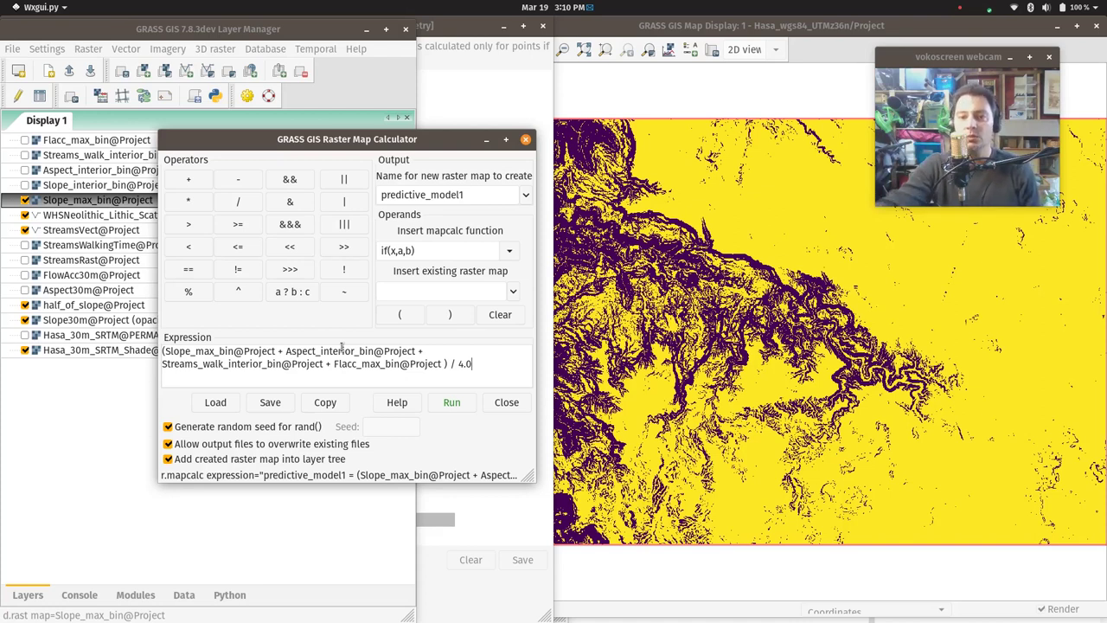
click(452, 403)
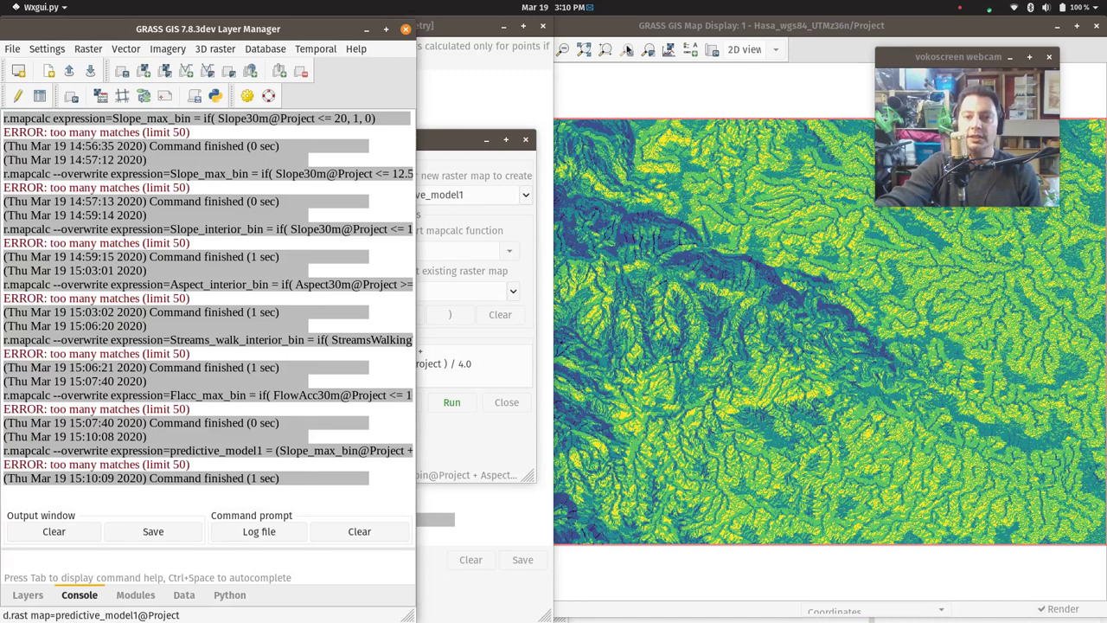
- Zoom into the central valley and move WHSNeolithic_Lithic_Scatters to the top of the layers
click(644, 26)
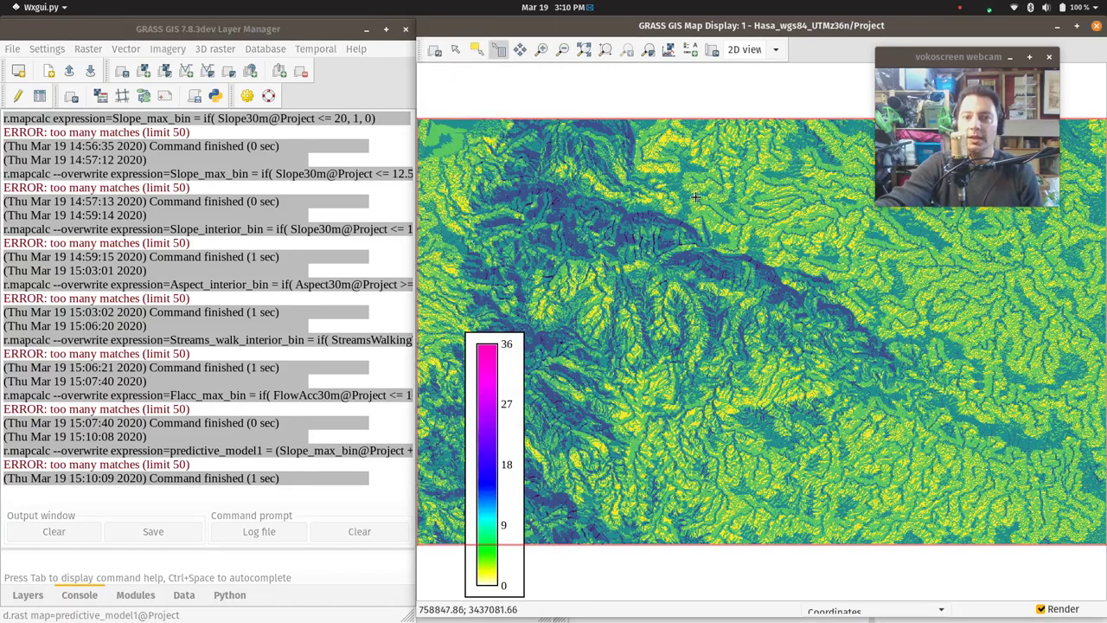
click(540, 49)
drag(684, 210, 843, 355)
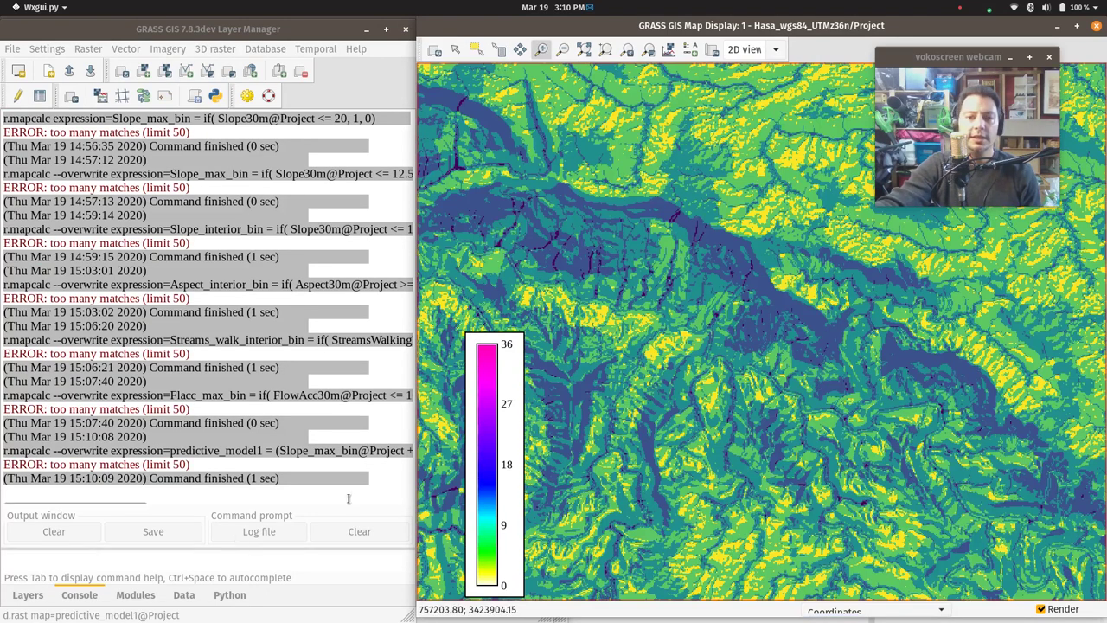
key(super)
click(297, 406)
click(34, 600)
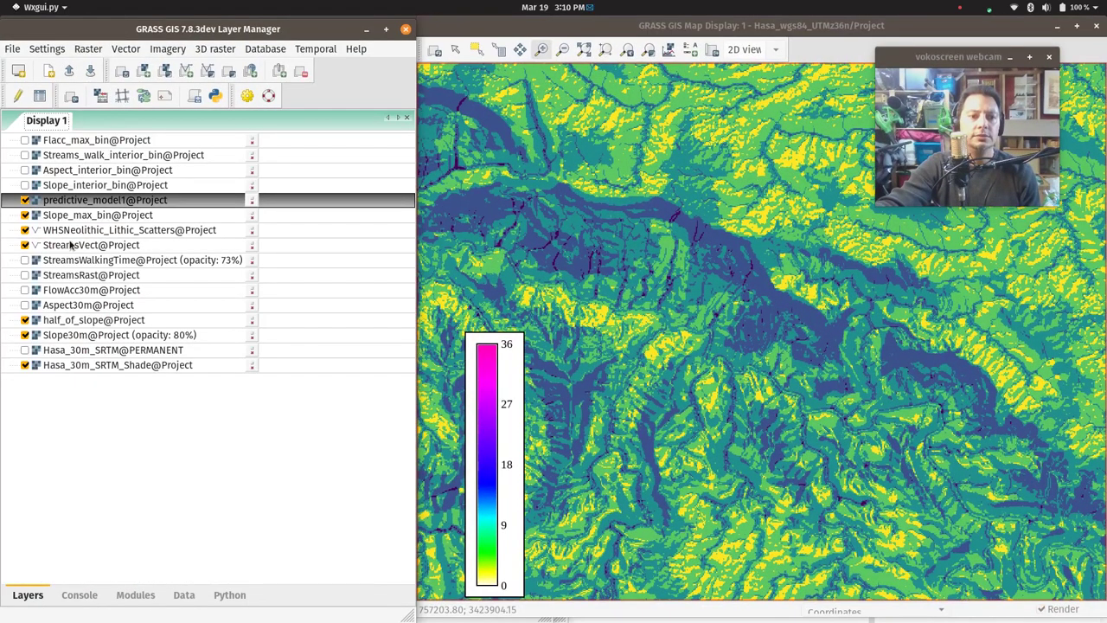
drag(70, 235, 57, 142)
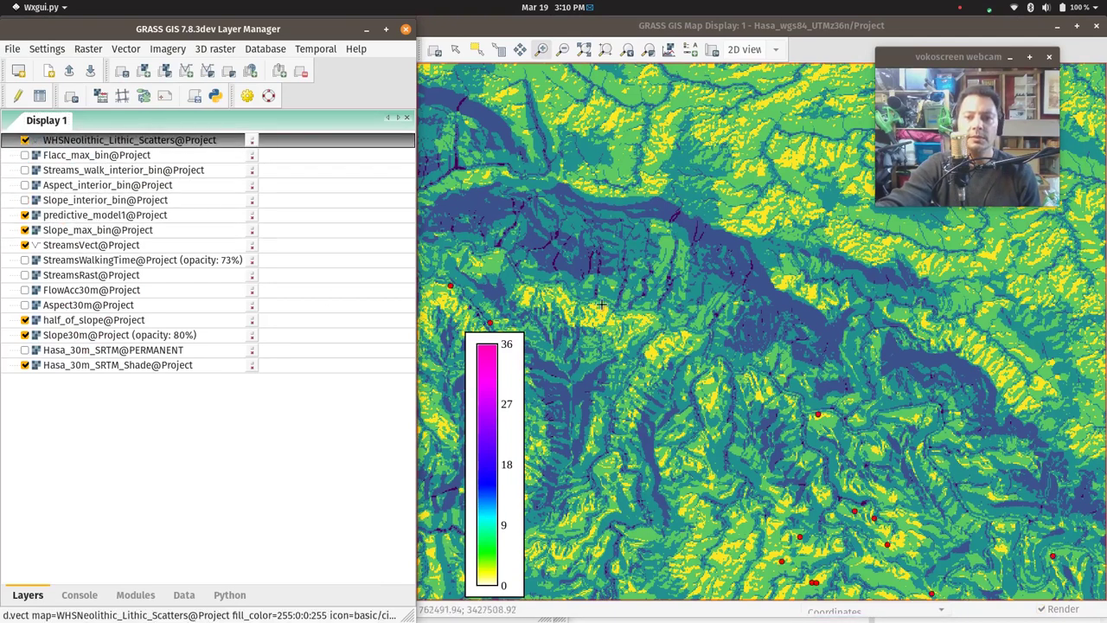
- Query predictive_model1 at several spots, finding values 1, 0.75, 0.5 and 0.25
click(519, 50)
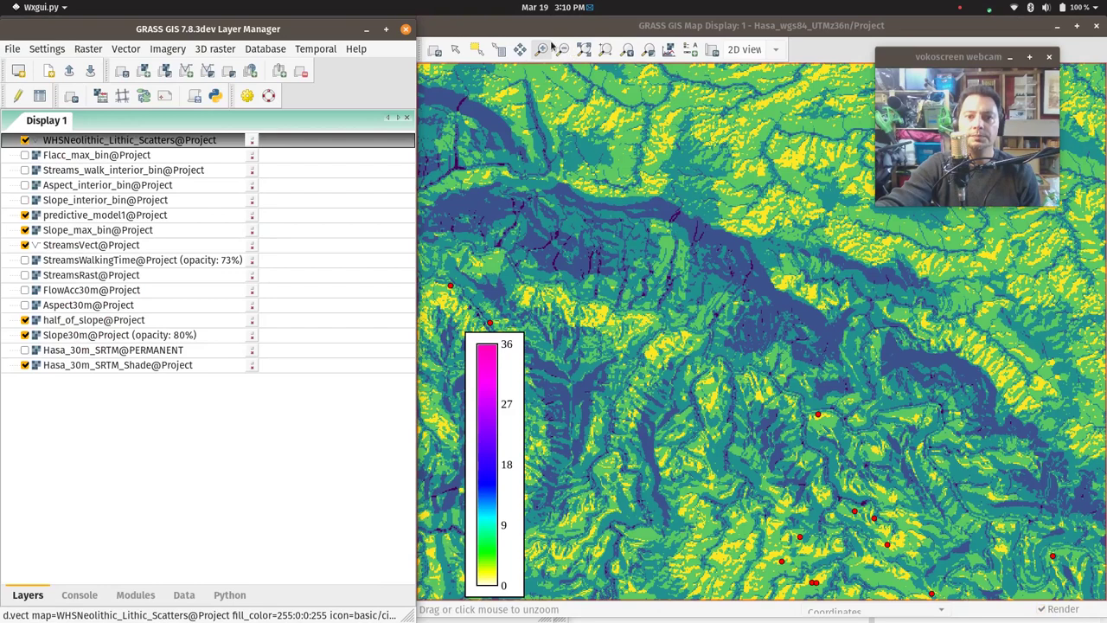
drag(555, 141, 705, 307)
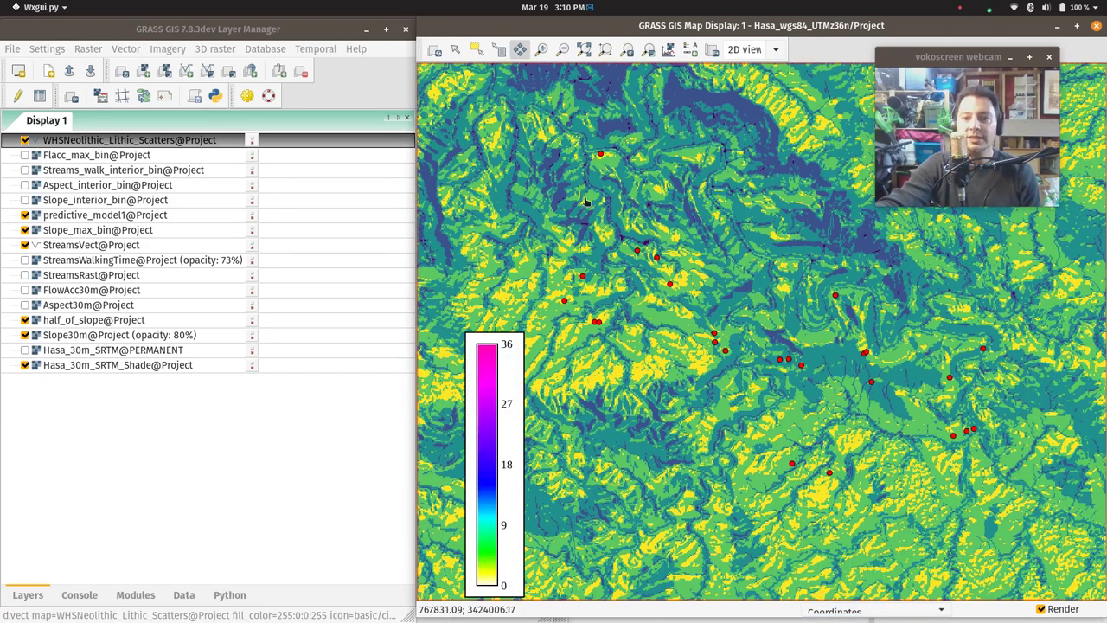
click(57, 215)
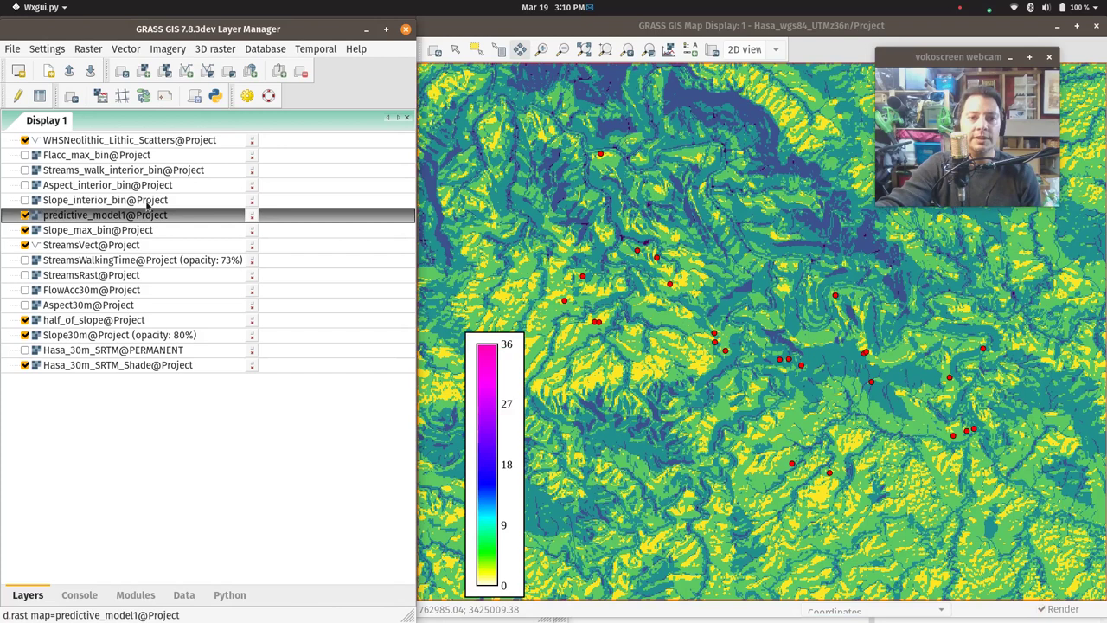
click(499, 49)
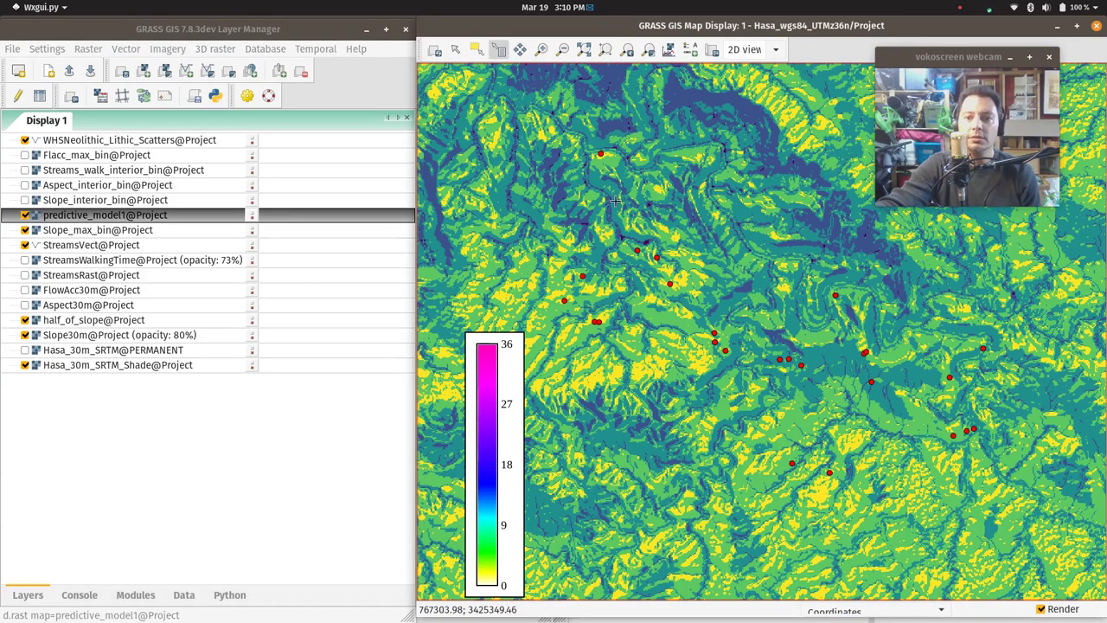
click(679, 286)
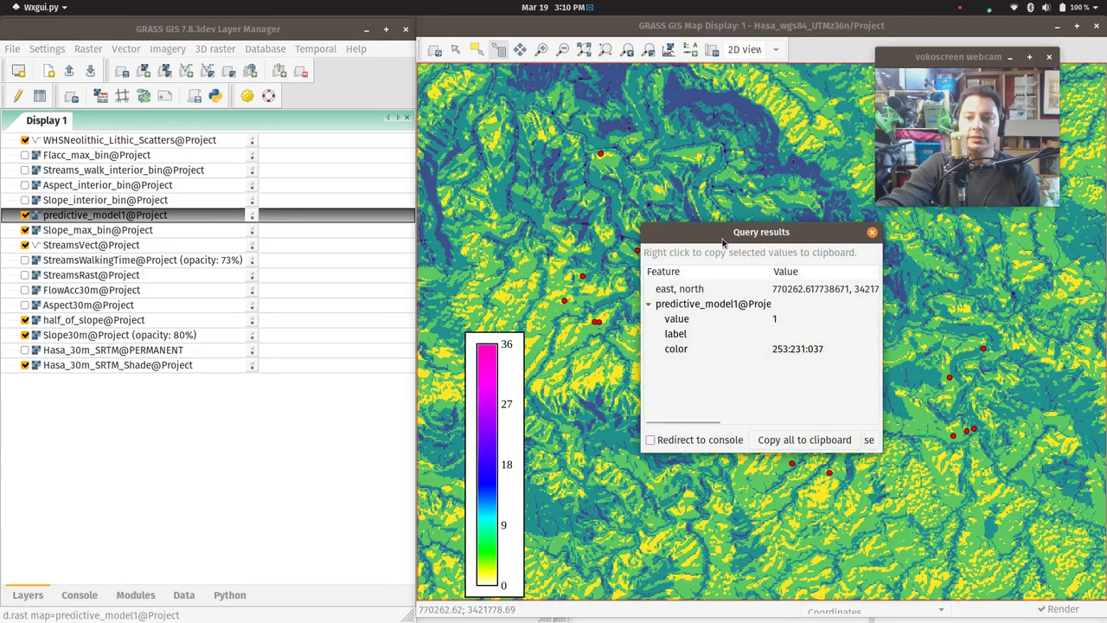
drag(774, 276, 158, 219)
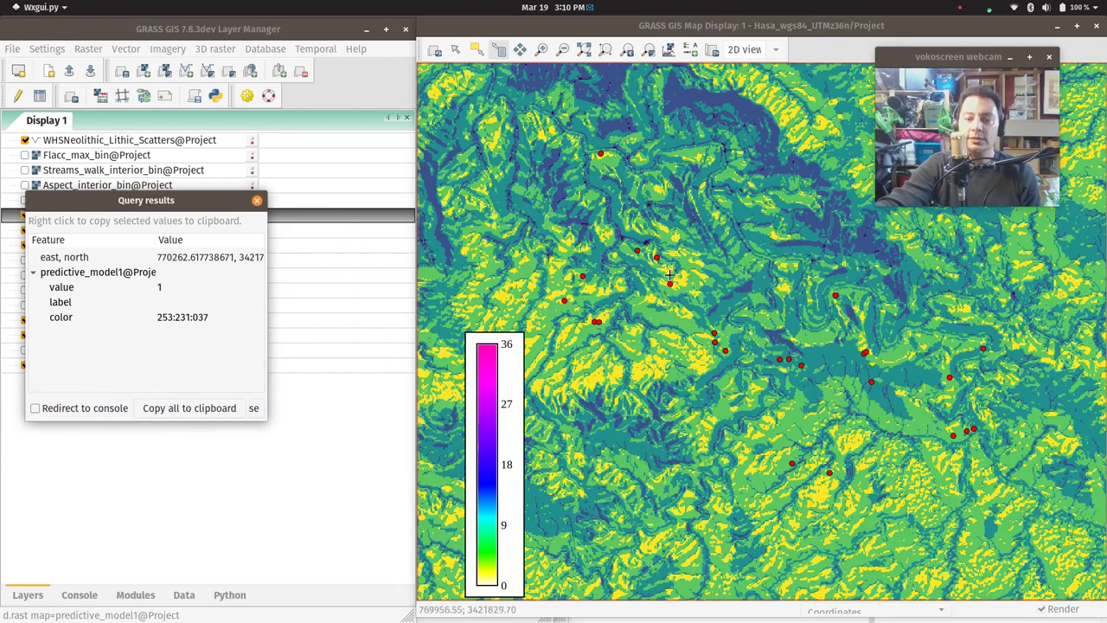
click(530, 263)
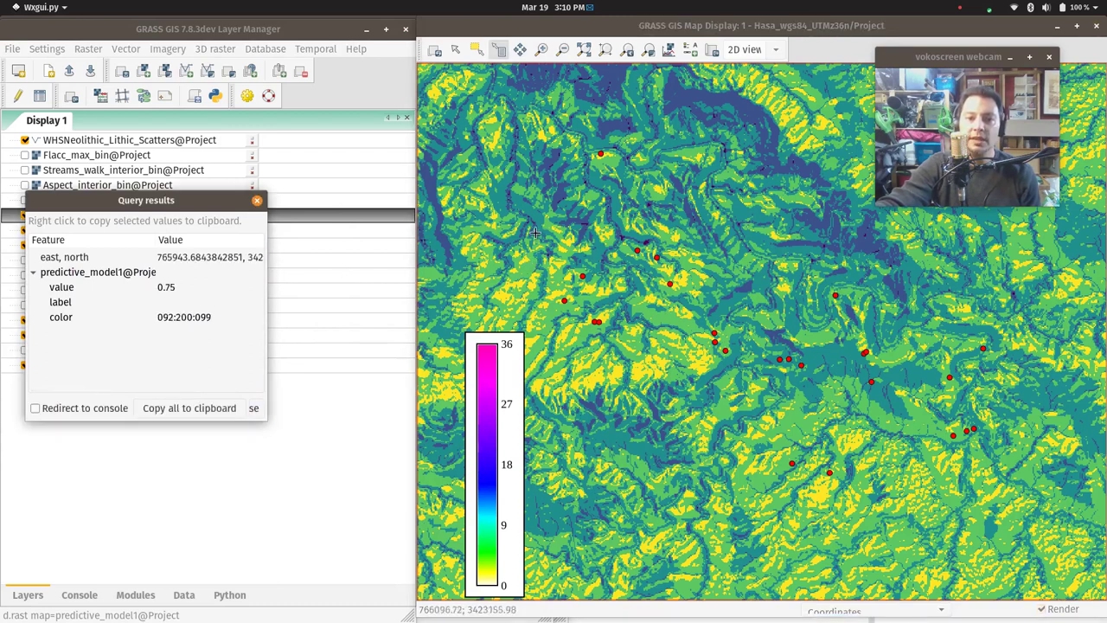
click(535, 225)
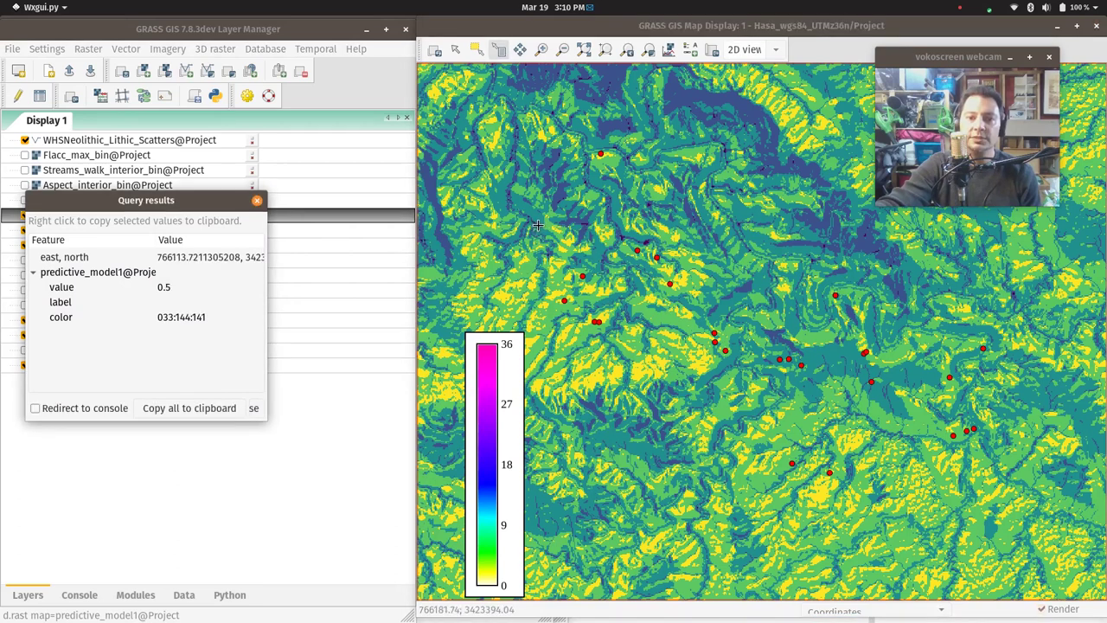
click(559, 199)
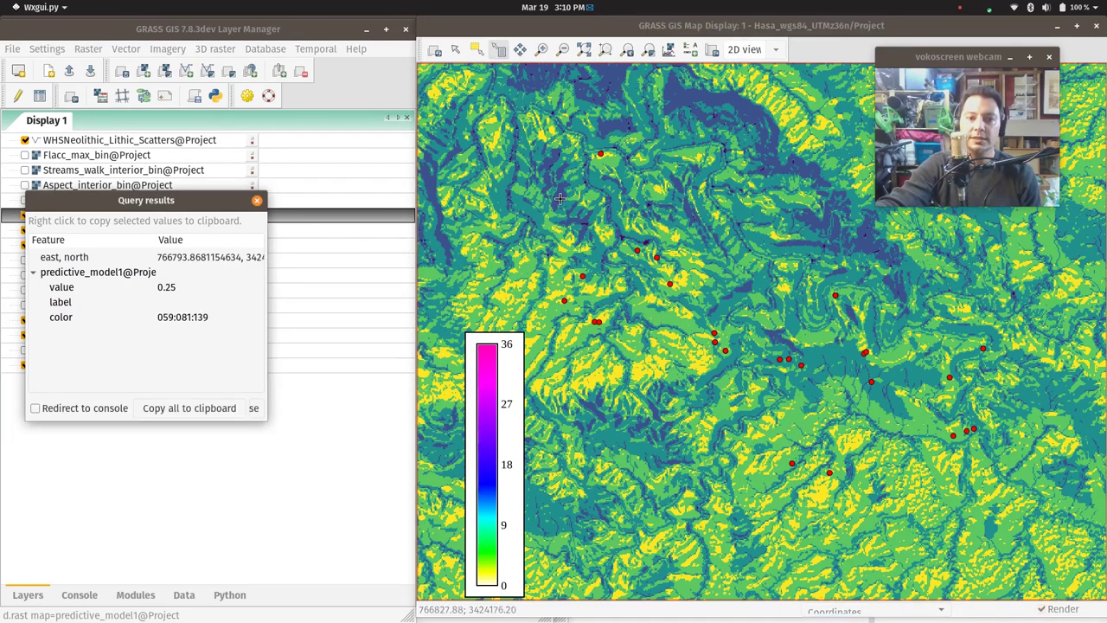
click(724, 149)
click(725, 149)
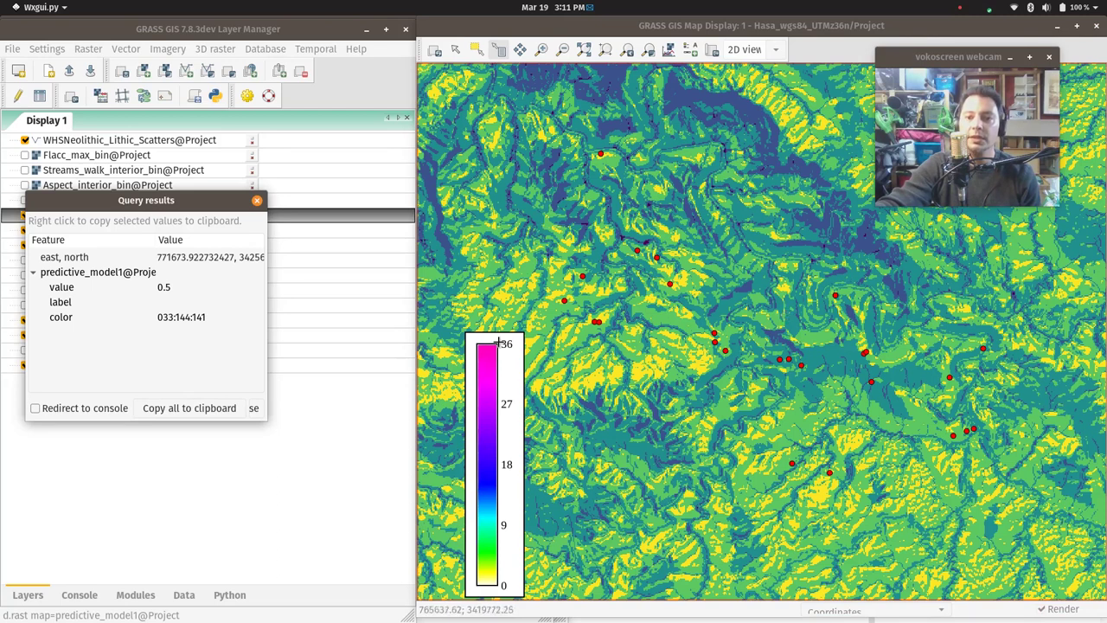
- Set the map legend's raster to predictive_model1@Project so it shows the 0.00–1.00 scale
click(455, 49)
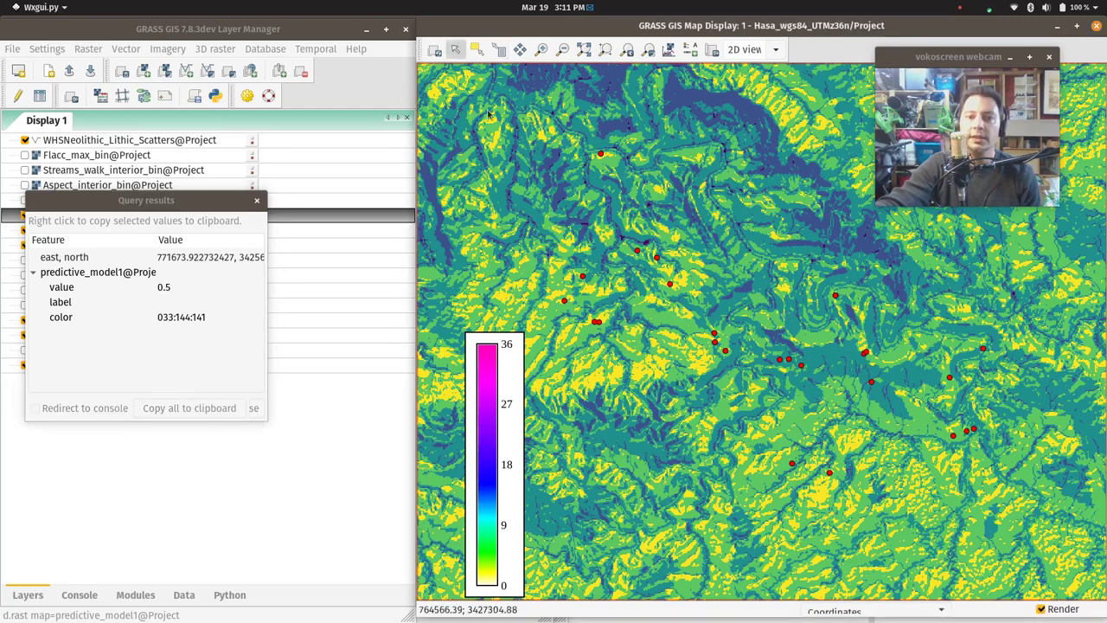
double_click(494, 348)
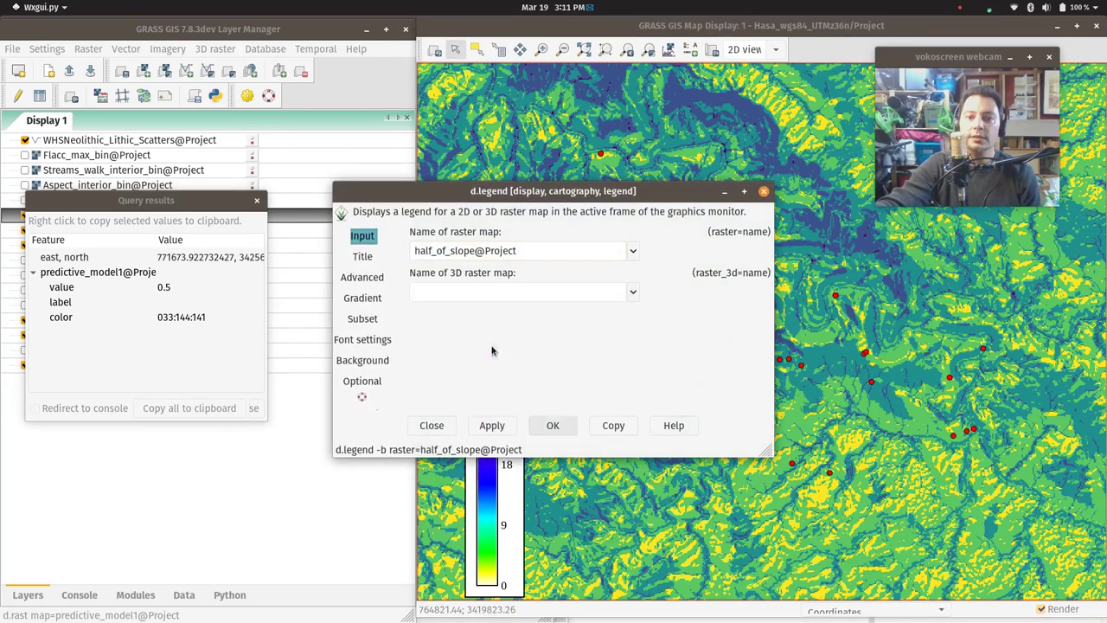
click(633, 251)
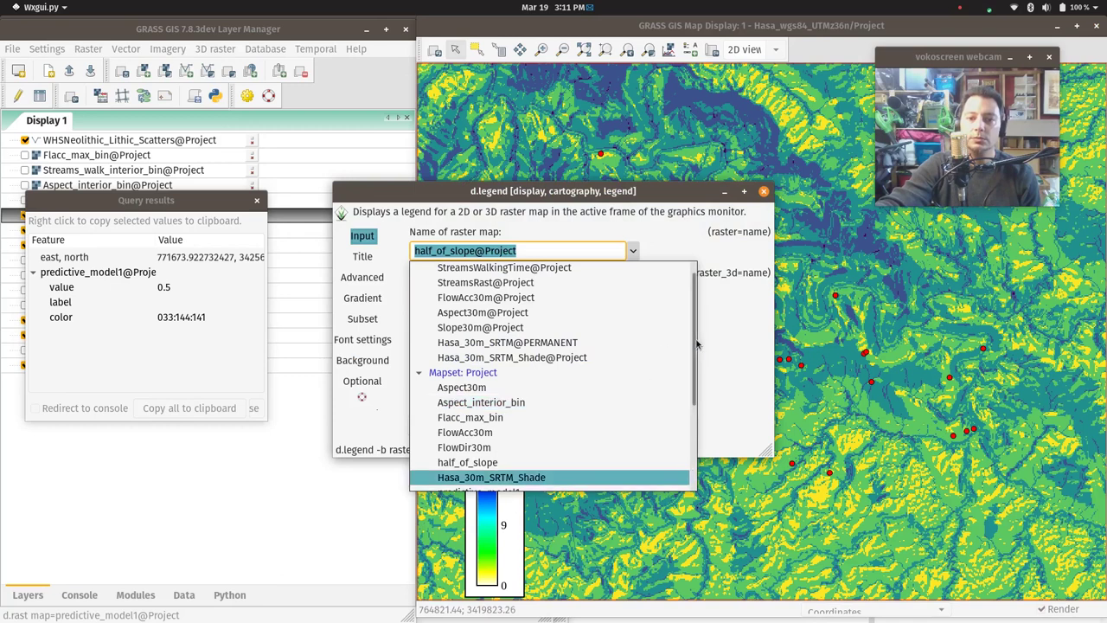
scroll(666, 389, down, 3)
click(504, 373)
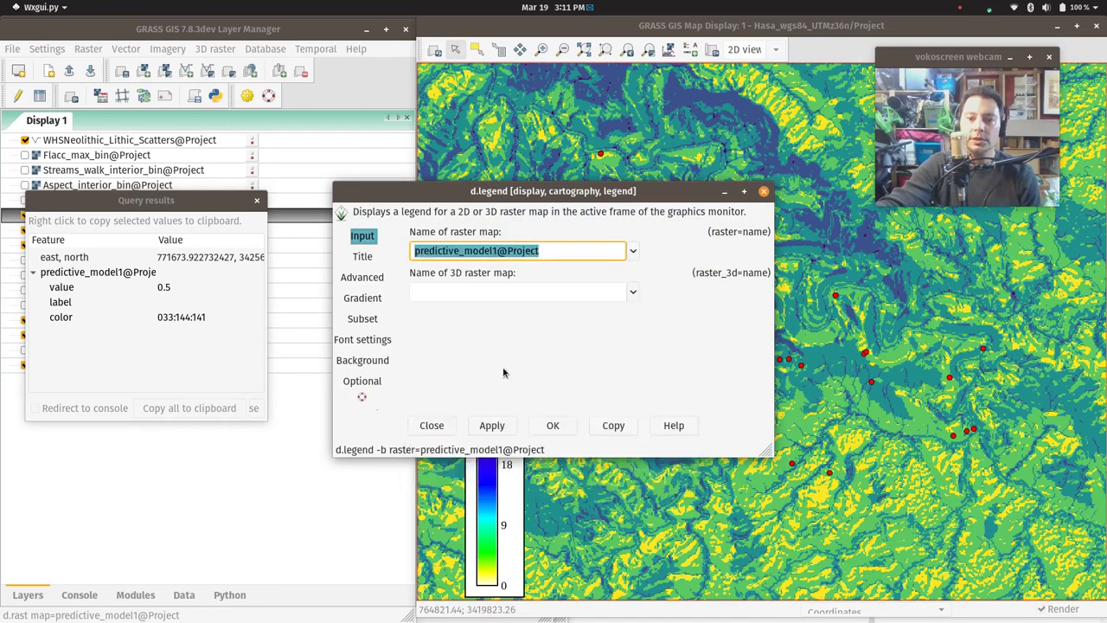
click(546, 426)
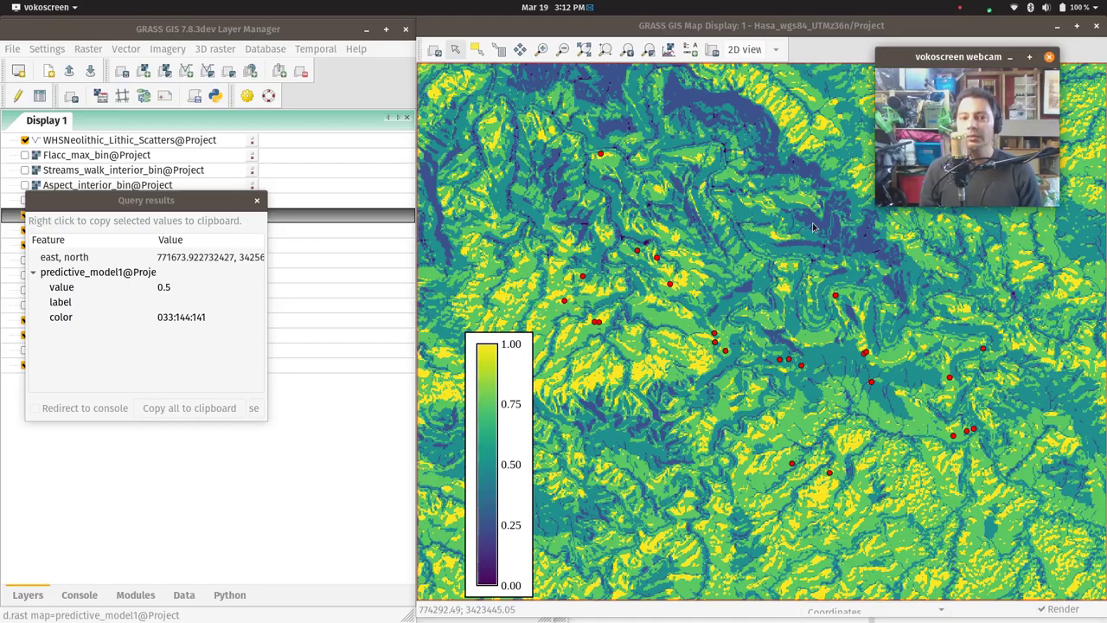
key(super)
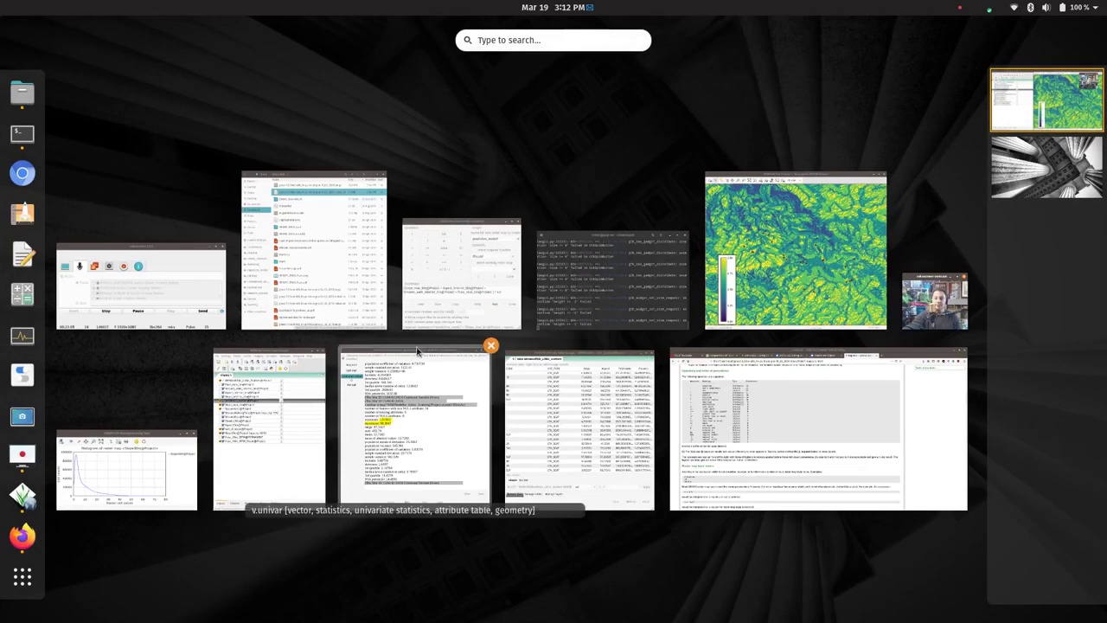
- Weight Streams_walk_interior_bin by 2 in the expression and divide the sum by 5.0
click(457, 287)
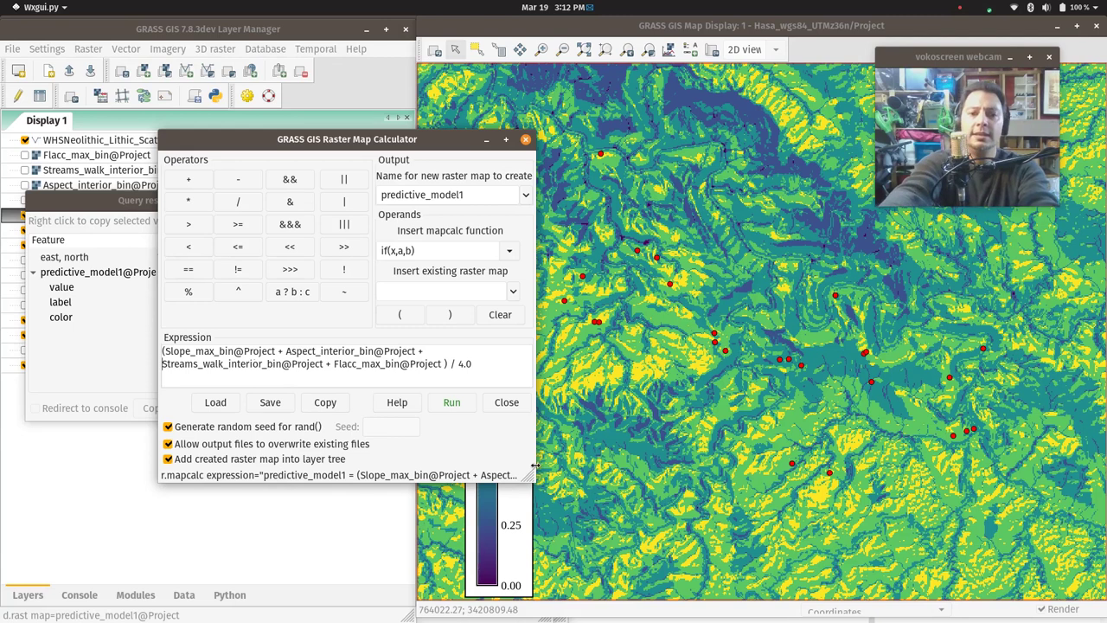
text(()
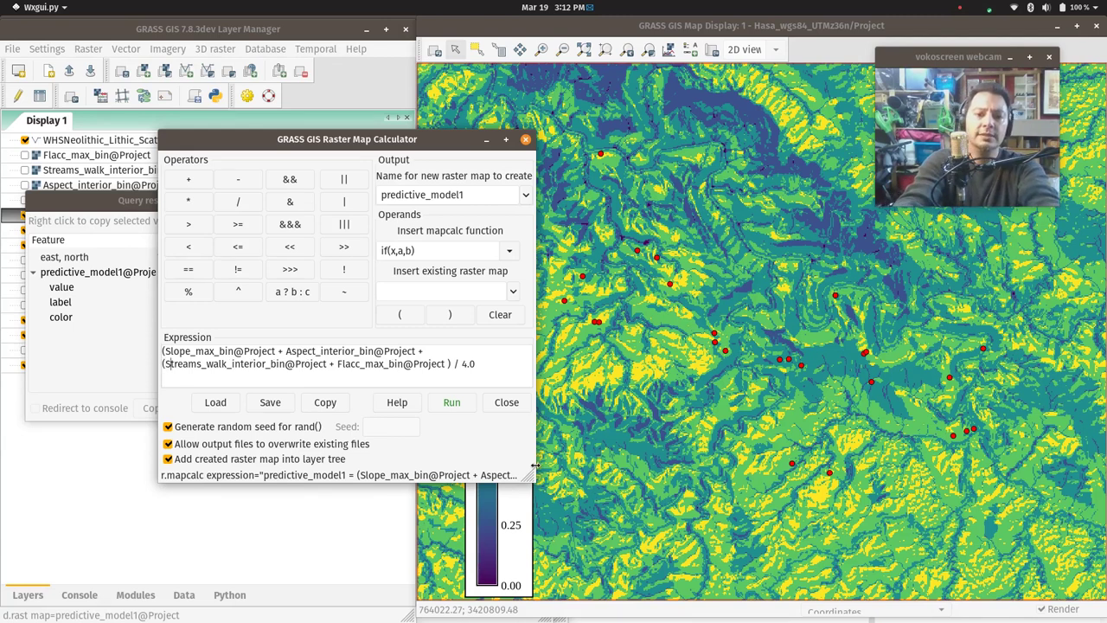
key(Right)
key(Right)
key(Right)
key(Right)
key(Right)
key(Right)
key(Right)
key(Right)
key(Right)
key(Right)
key(Right)
key(Right)
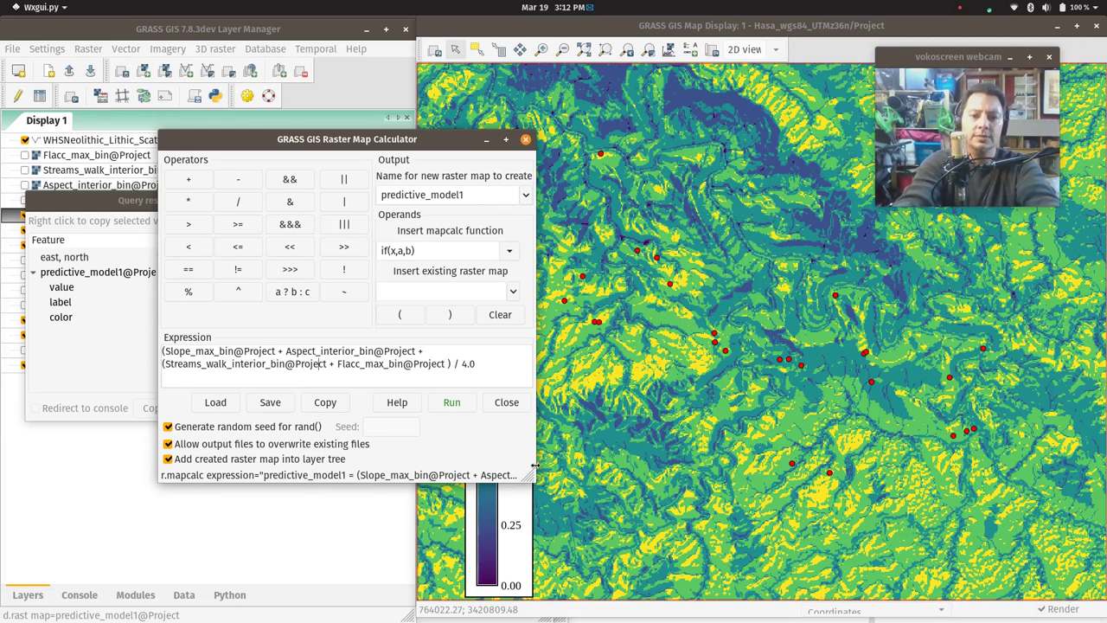
text(_)
key(BackSpace)
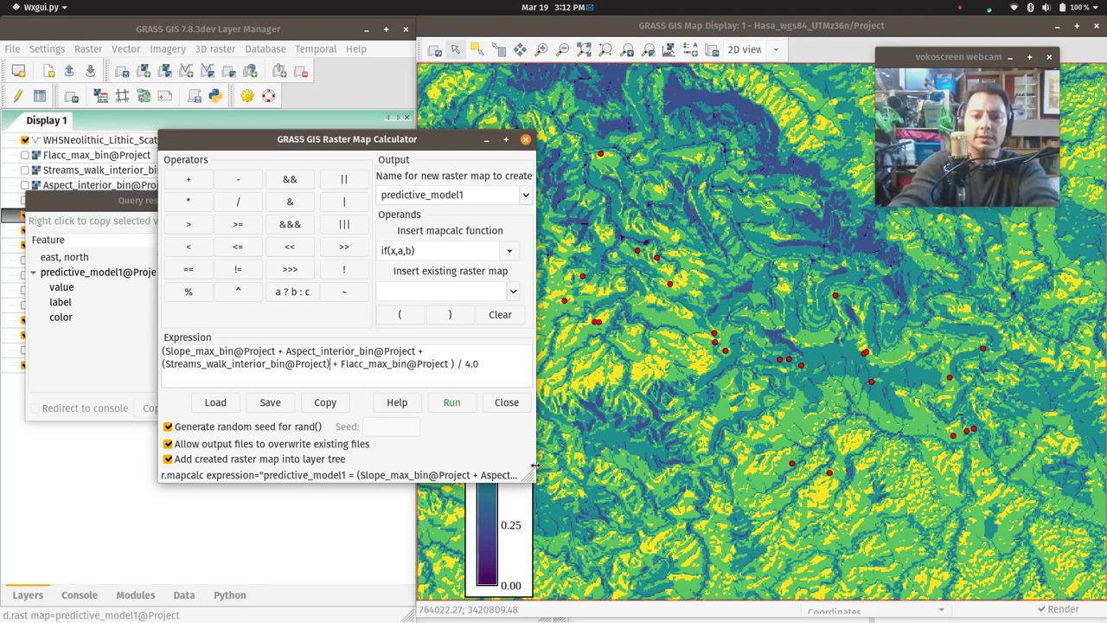
text(*)
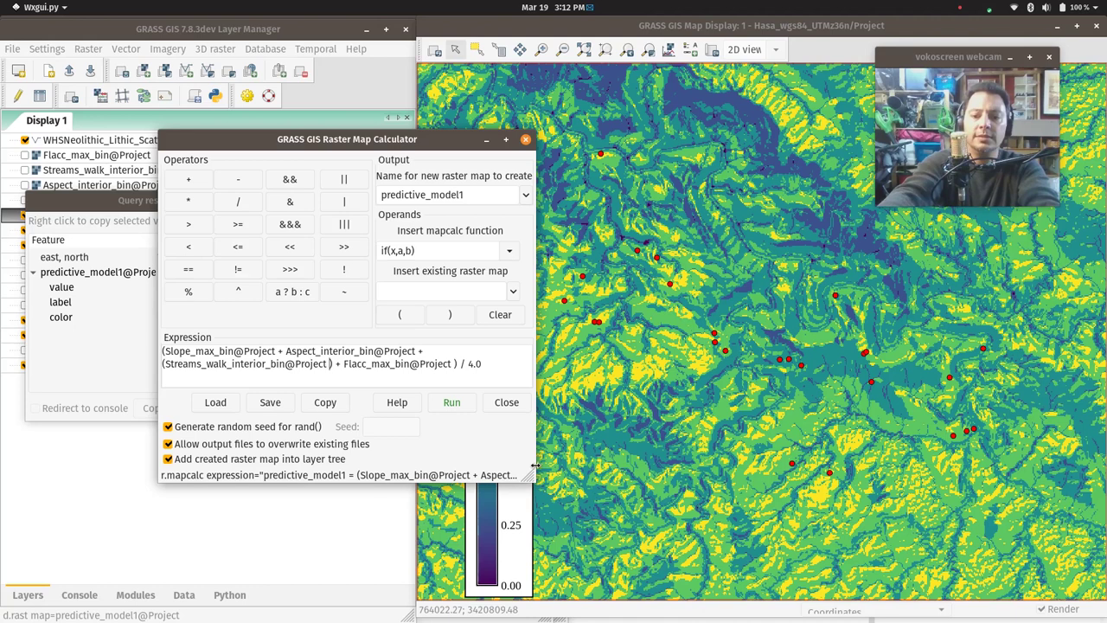
text( 2)
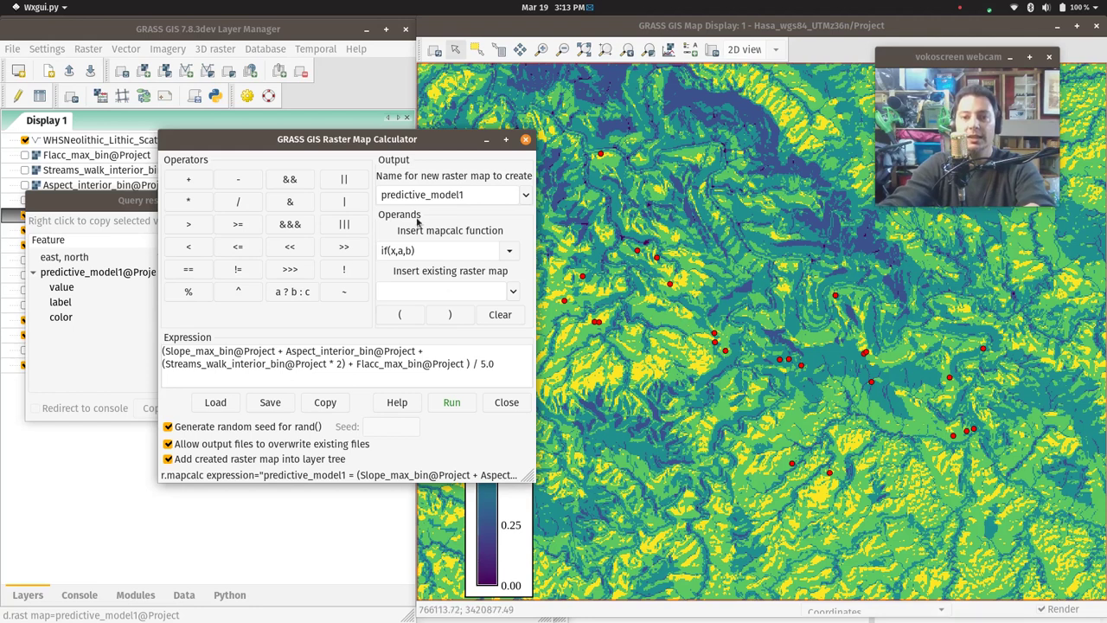
- Rename the output to predictive_model2 and run the calculation
double_click(471, 192)
click(472, 192)
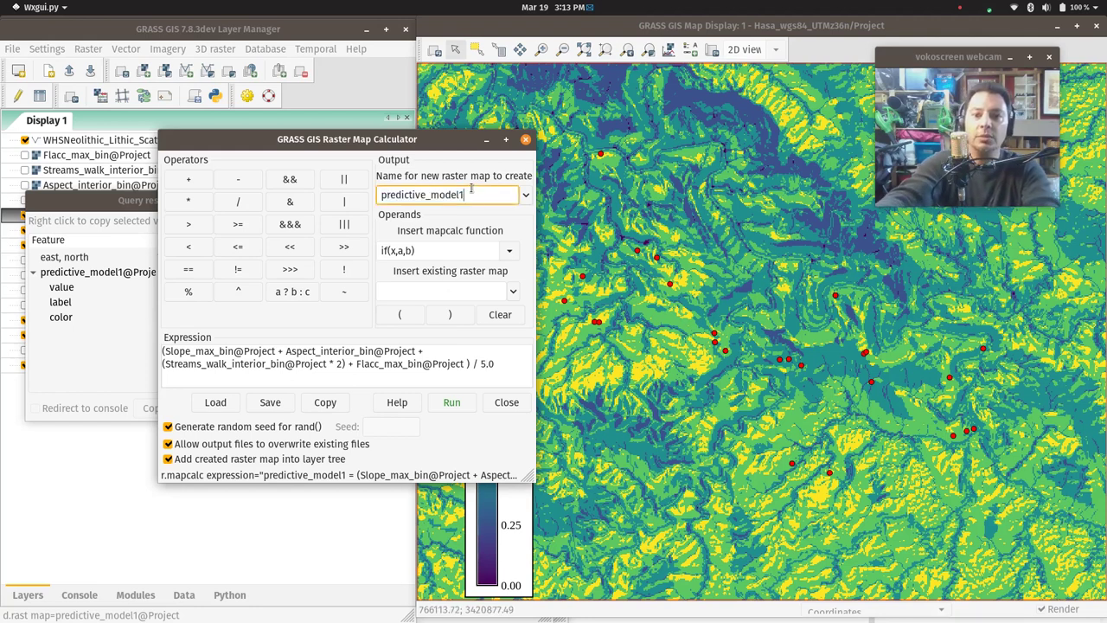
key(BackSpace)
text(2)
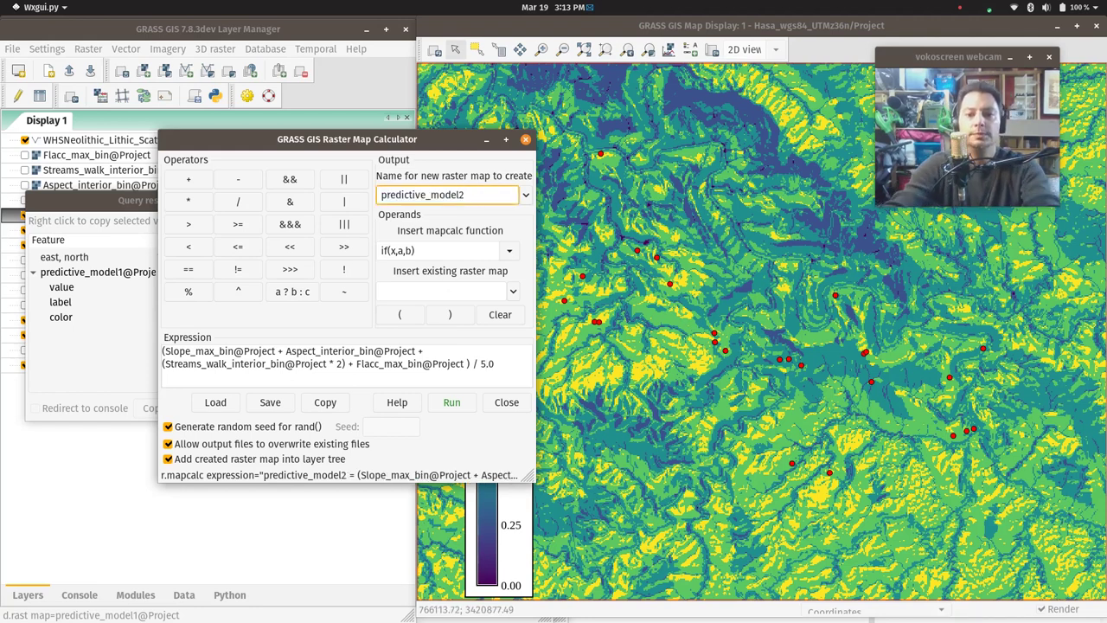
click(452, 403)
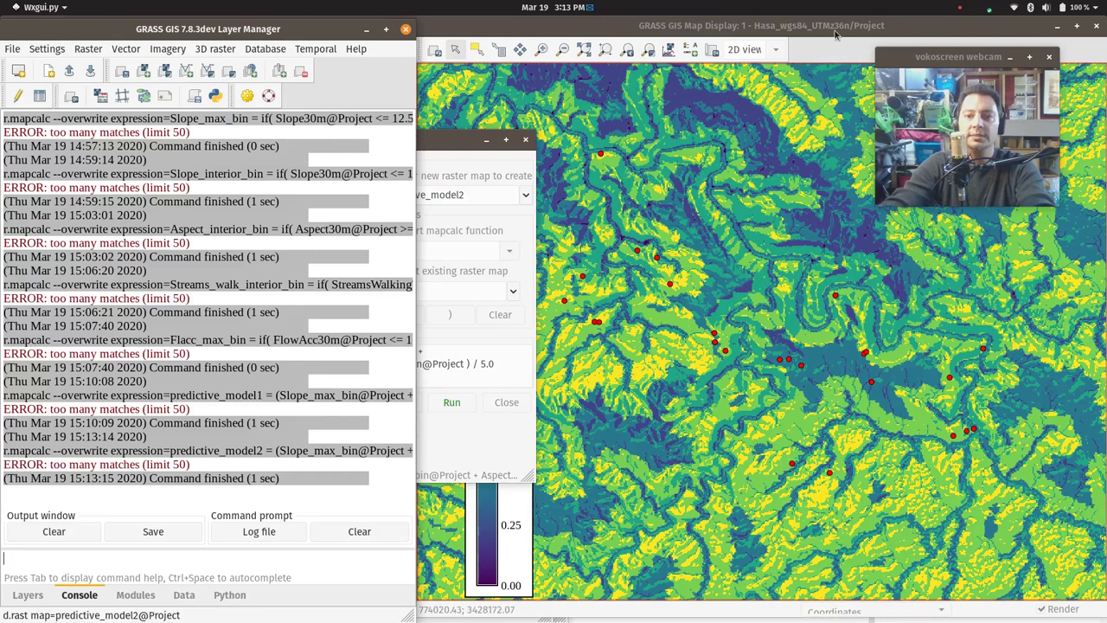
- Toggle predictive_model2 on and off to compare it with predictive_model1
click(731, 147)
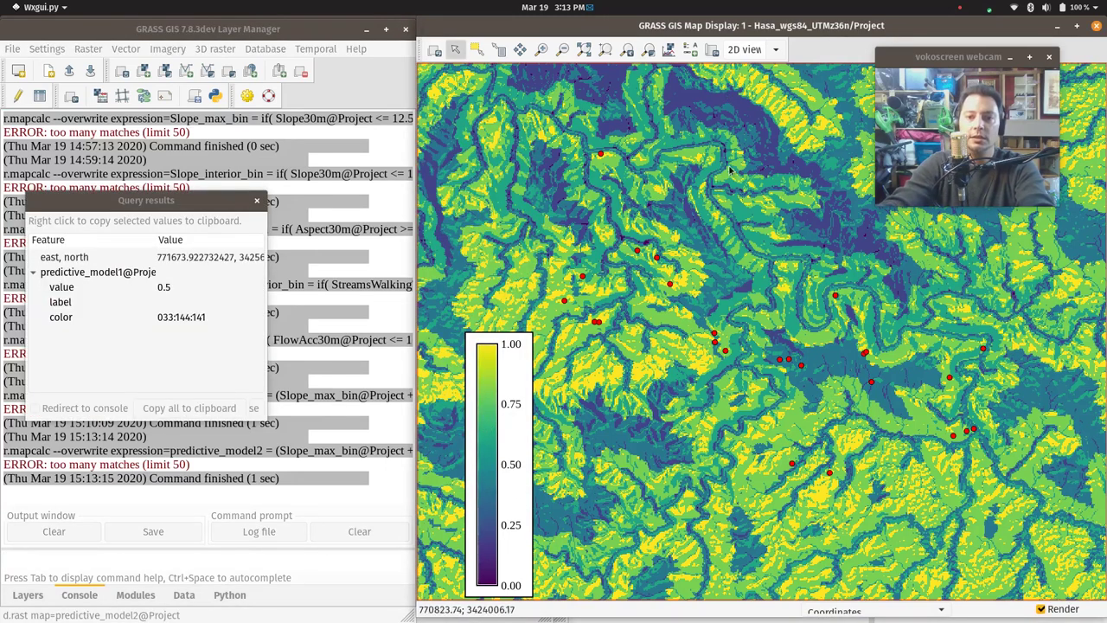
key(super)
click(221, 474)
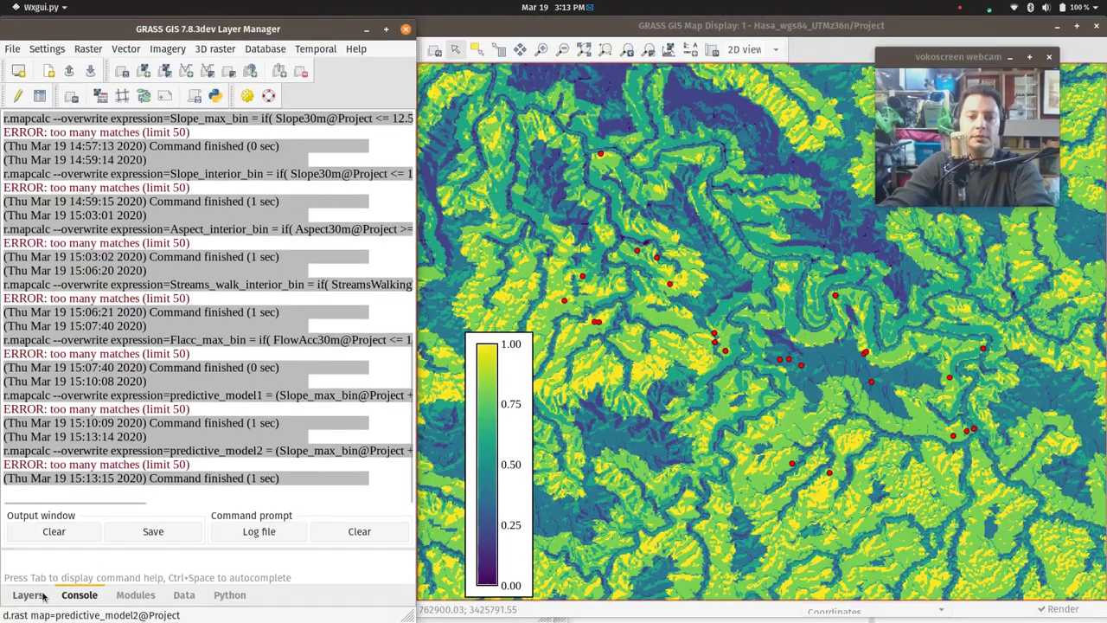
click(34, 595)
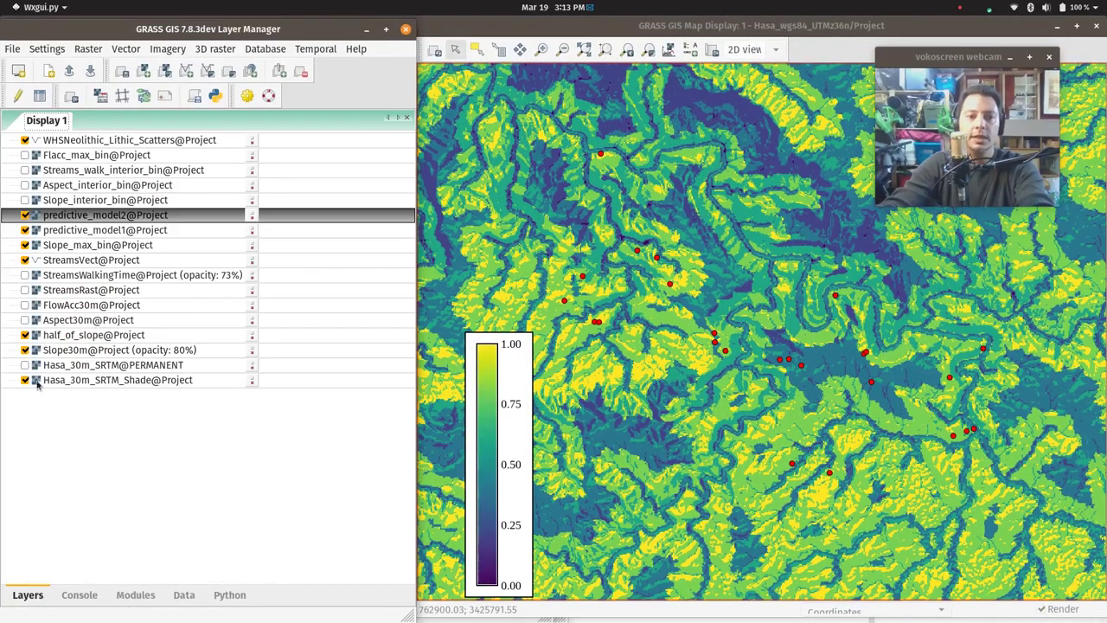
click(25, 215)
click(25, 215)
click(25, 214)
click(25, 214)
click(25, 214)
click(25, 214)
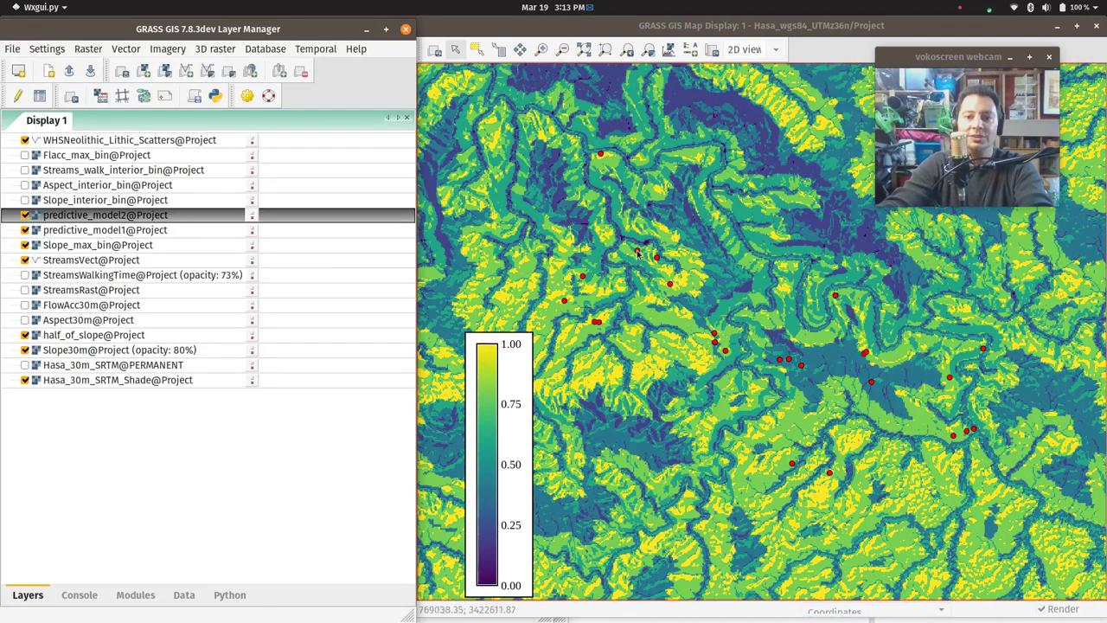
- Query predictive_model2 at several map points, including a cell valued 0.8
click(496, 52)
click(637, 221)
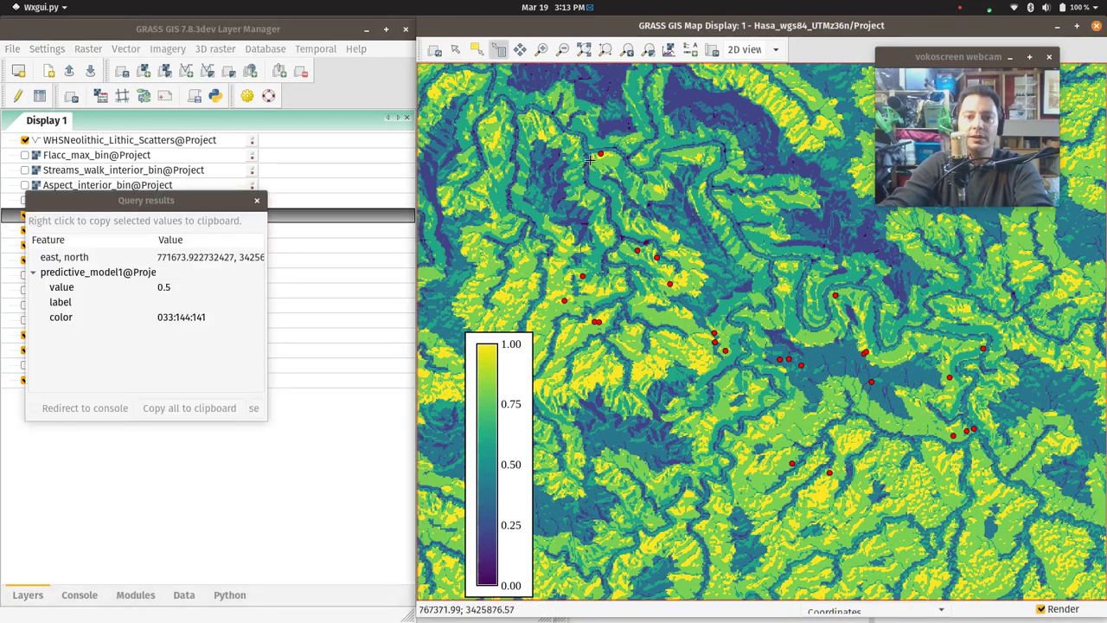
click(637, 235)
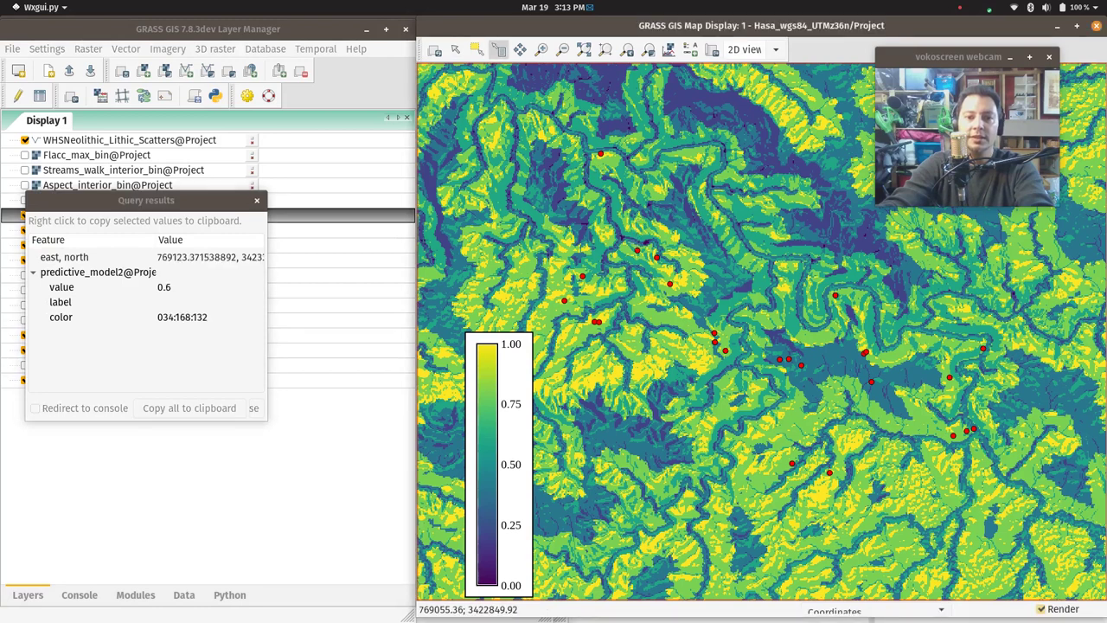
click(635, 256)
click(628, 296)
click(603, 318)
click(600, 317)
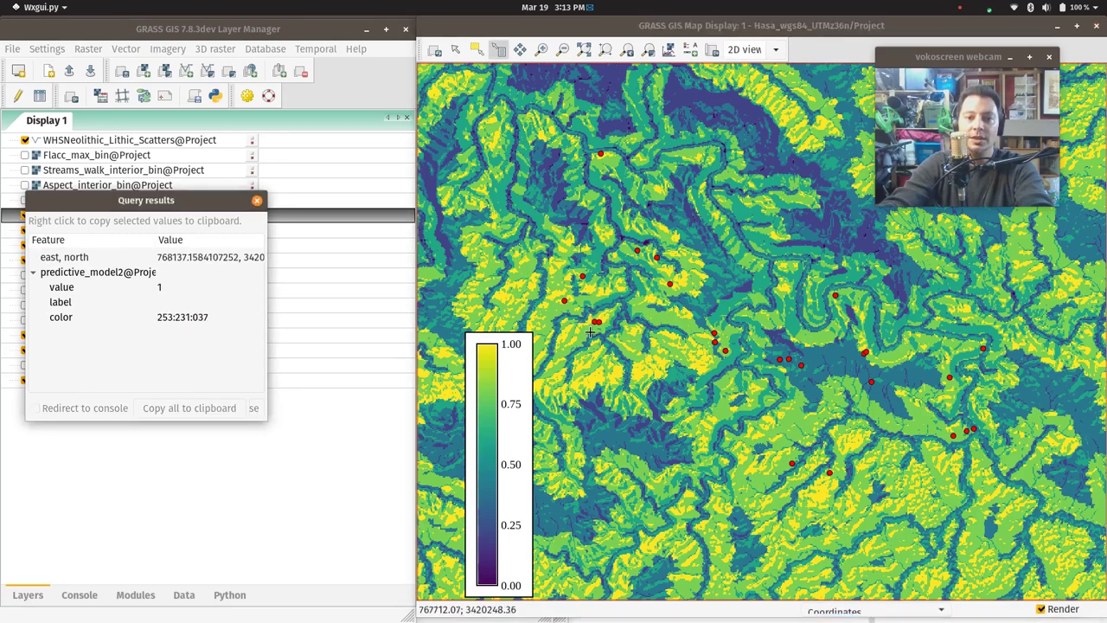
click(587, 329)
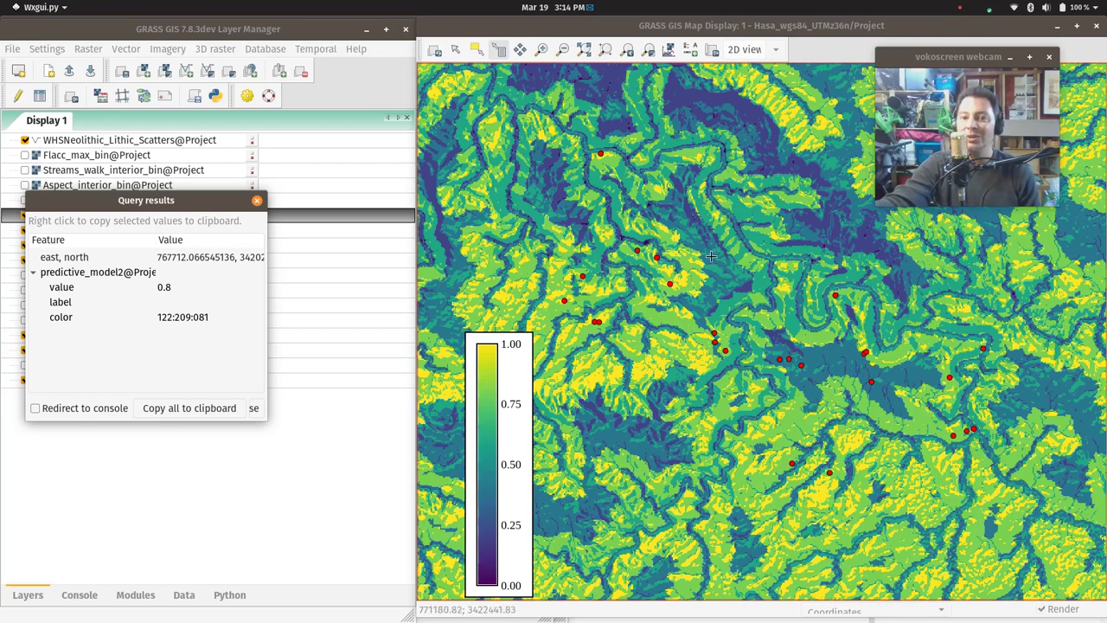
- Change the stream-walk weight to 3 and the divisor to 6.0 in the expression
key(super)
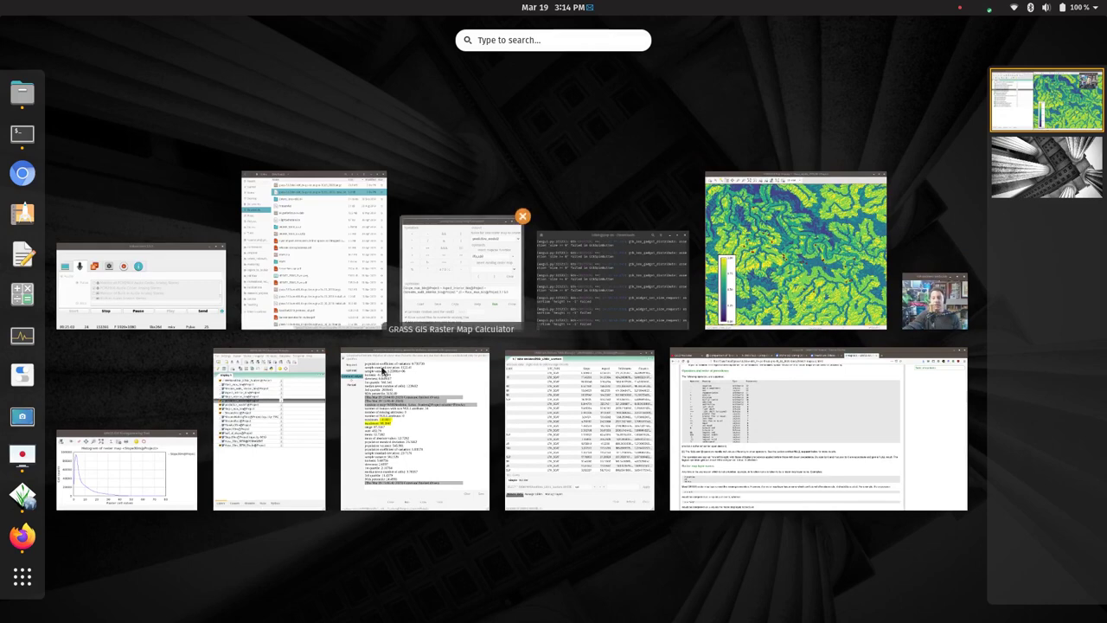
click(442, 276)
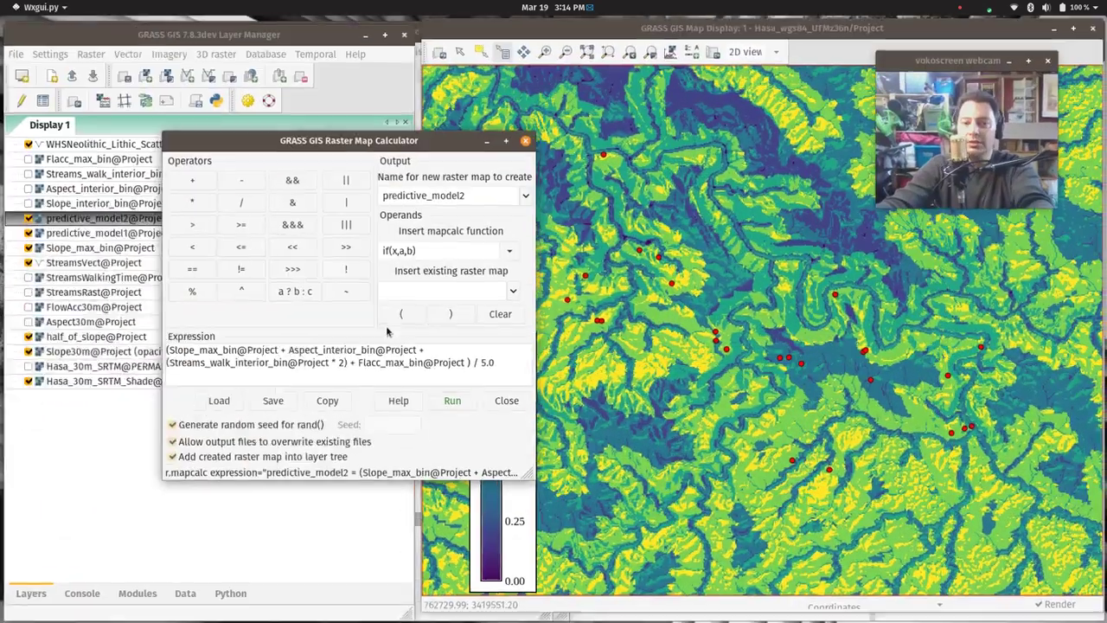
click(342, 364)
key(BackSpace)
text(3)
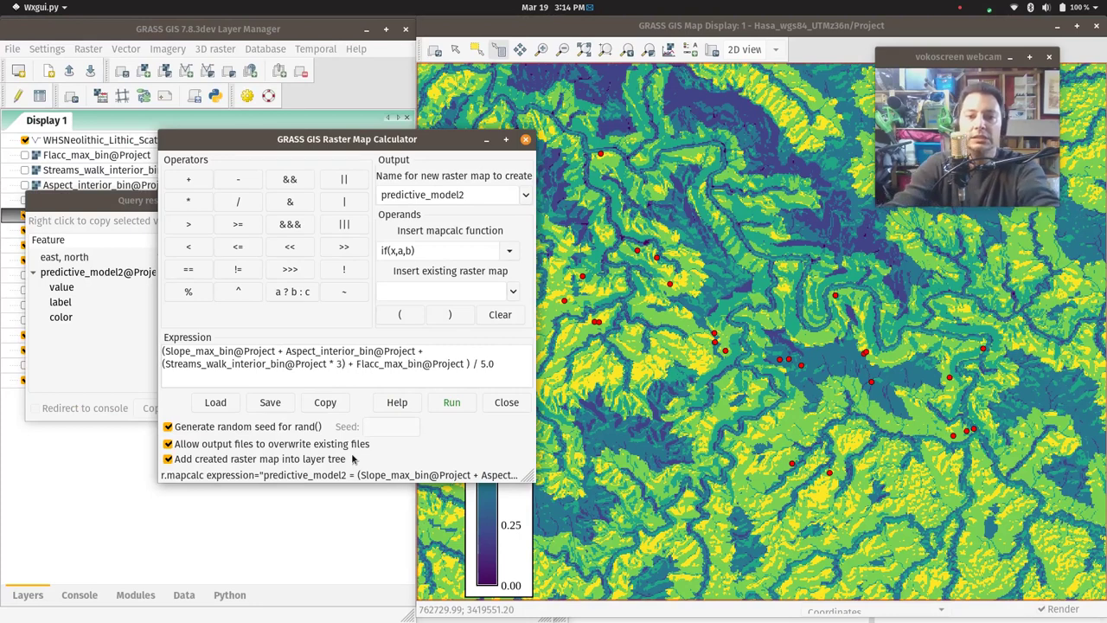
click(486, 363)
key(BackSpace)
key(BackSpace)
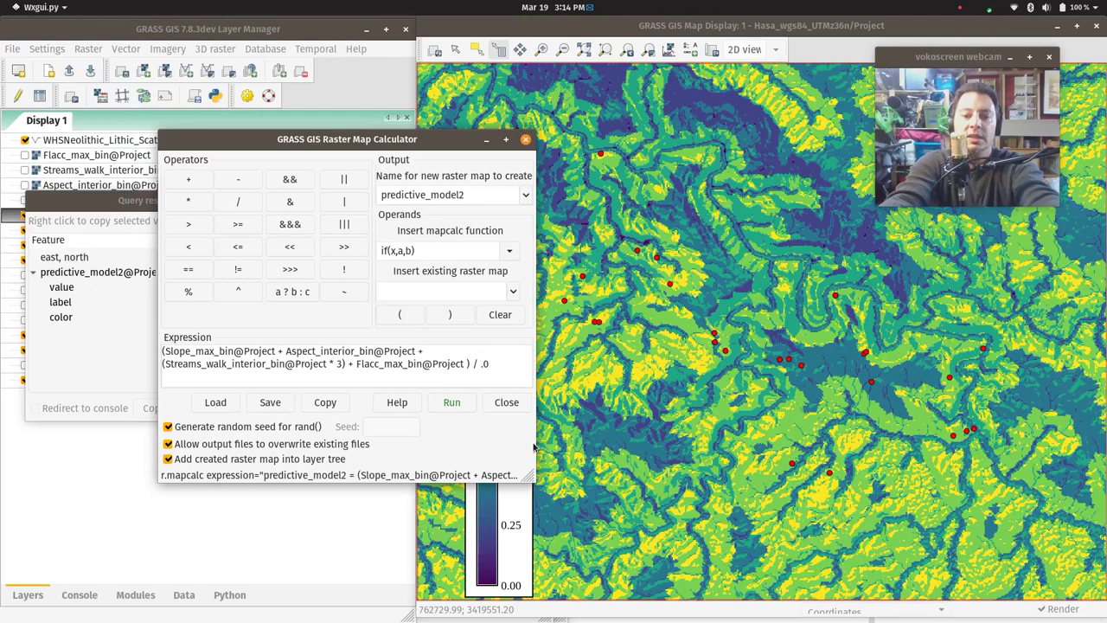
text(6)
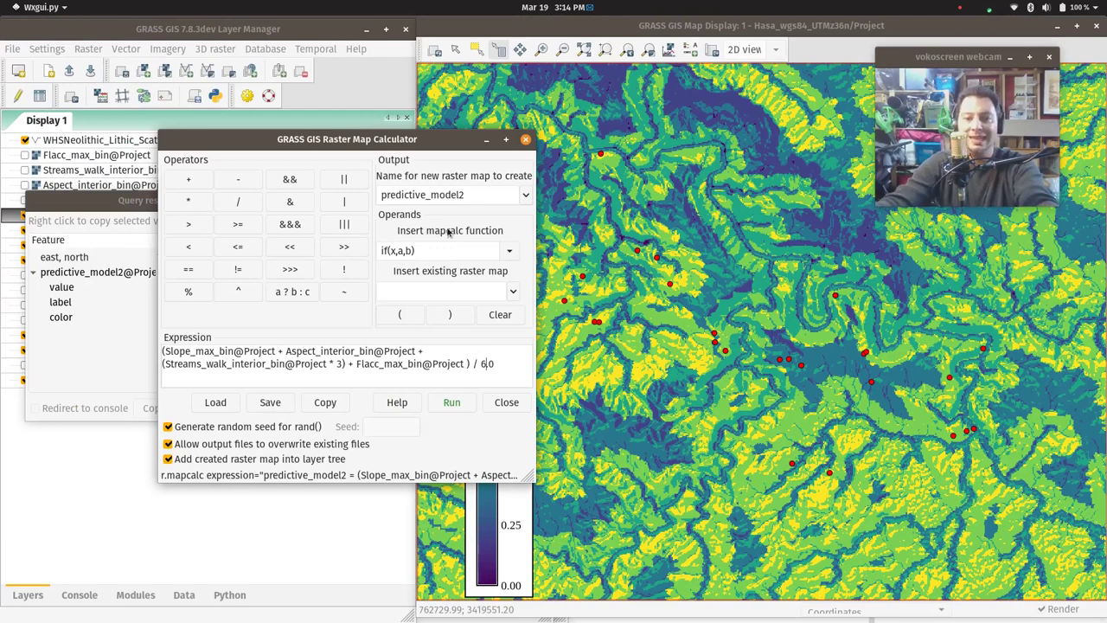
- Rename the output to predictive_model3 and run the calculation
click(480, 195)
key(BackSpace)
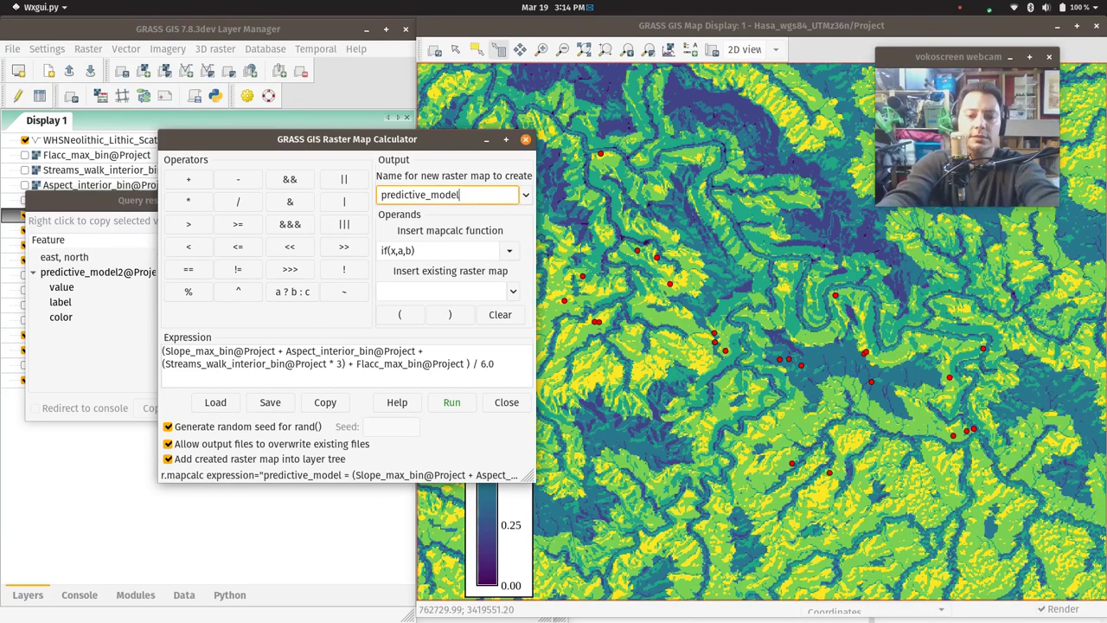
text(3)
click(452, 402)
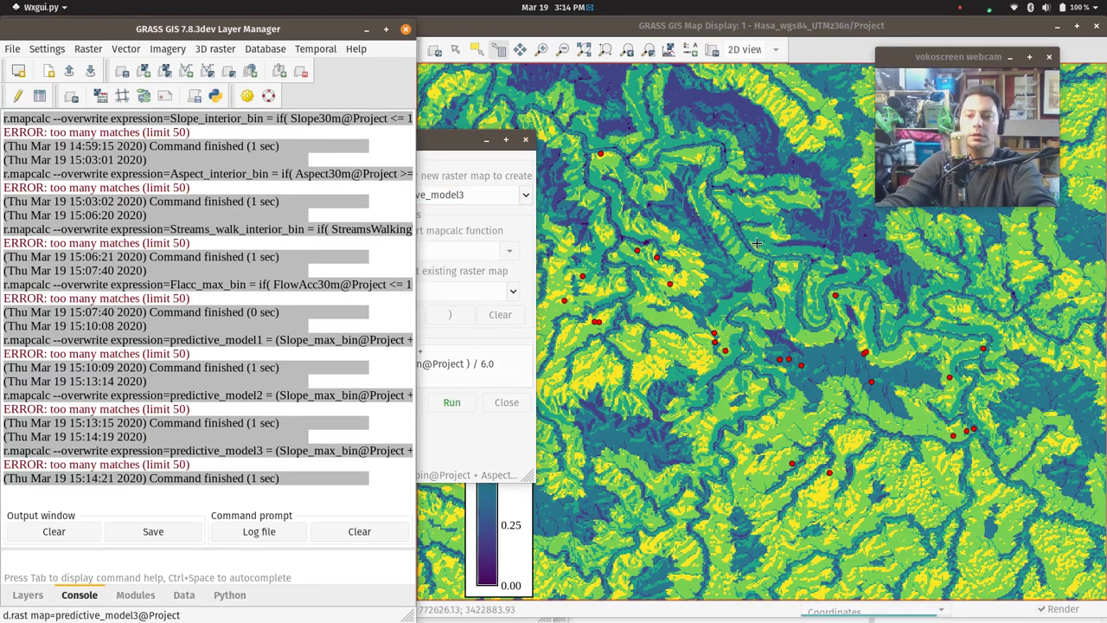
- Toggle predictive_model3 and predictive_model2 off and back on to compare them against predictive_model1
key(super)
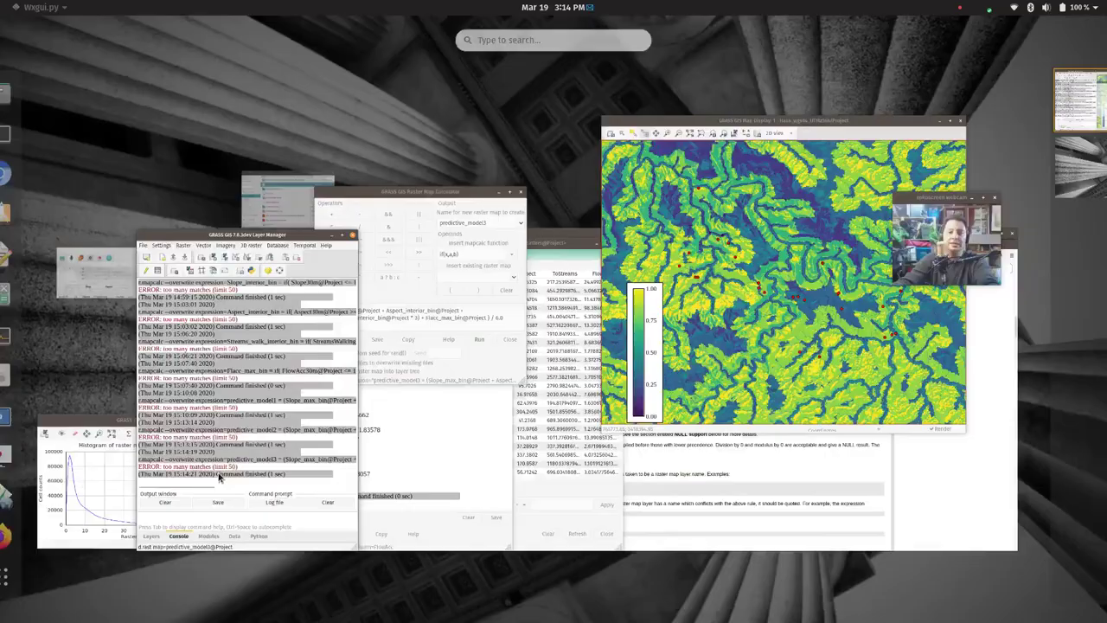
click(219, 476)
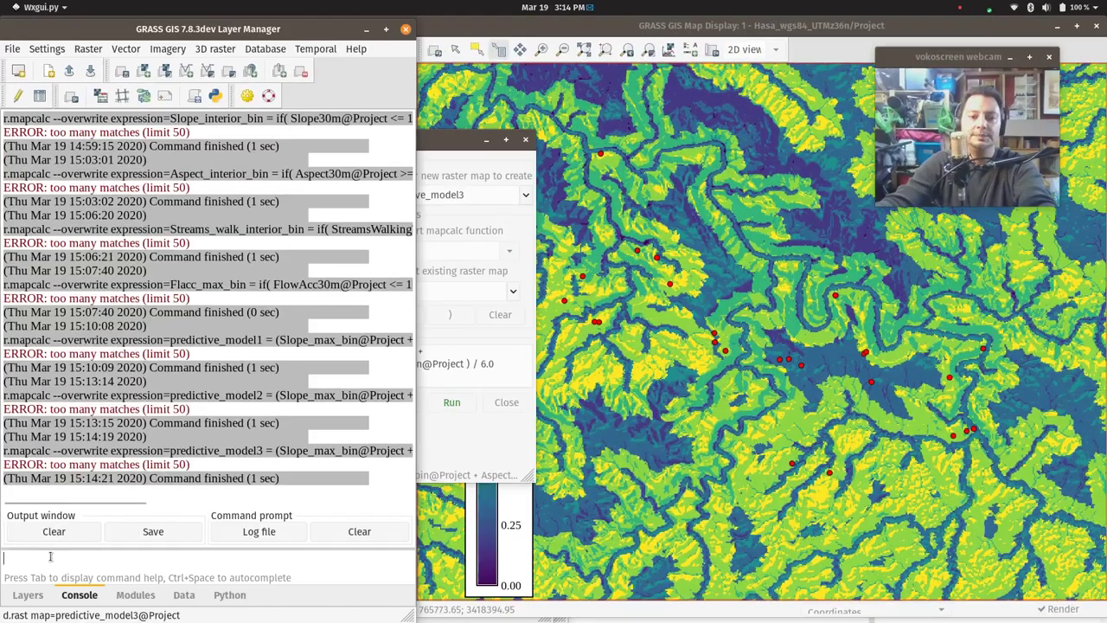
click(26, 594)
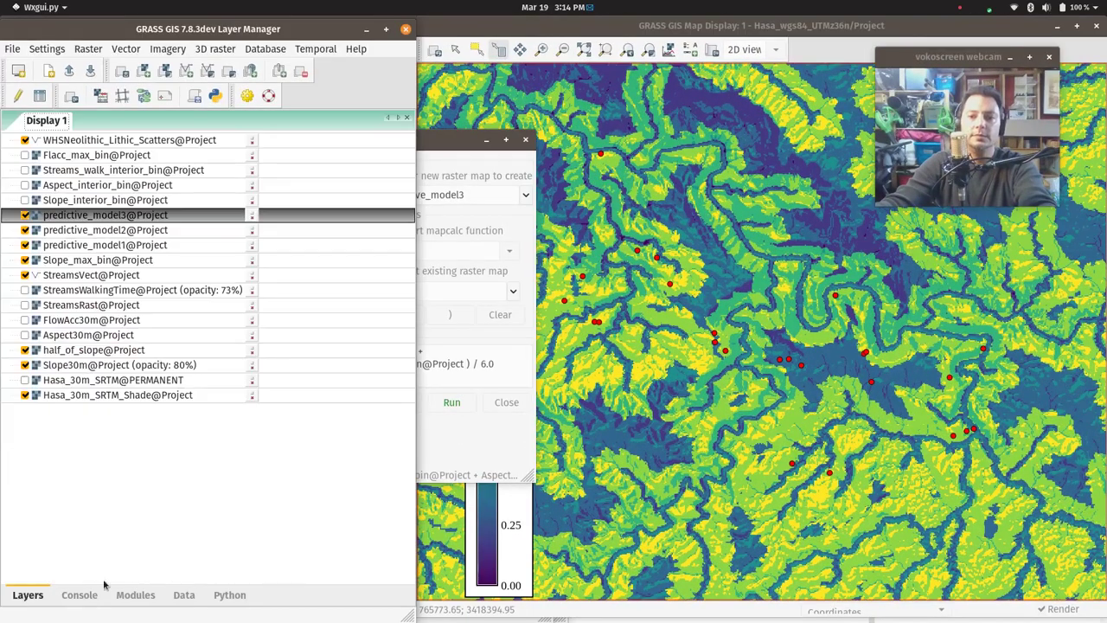
click(25, 215)
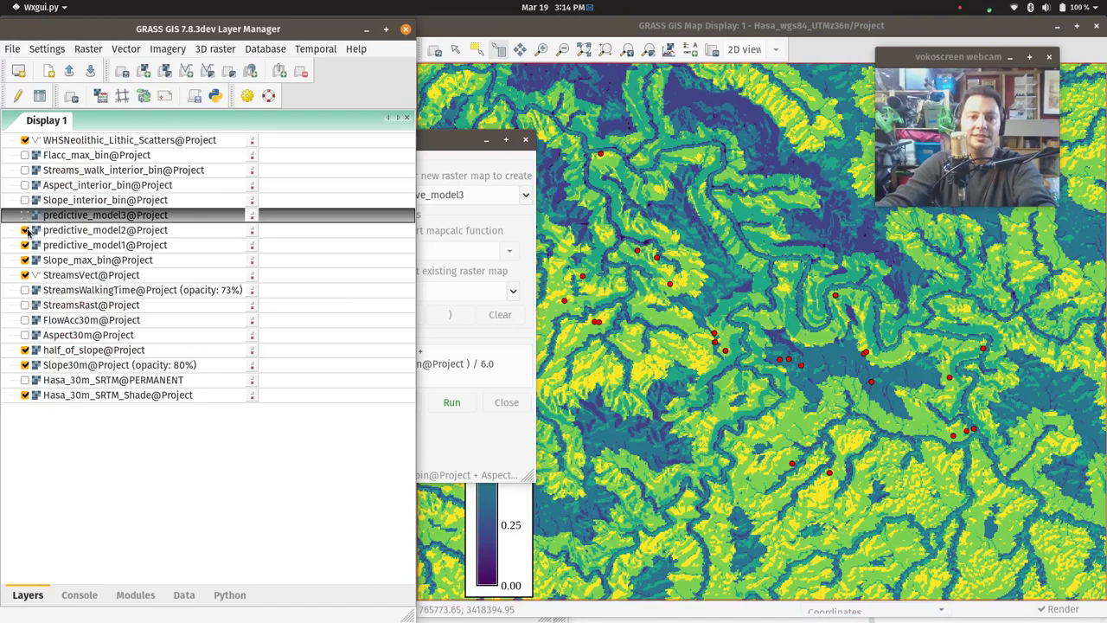
click(25, 230)
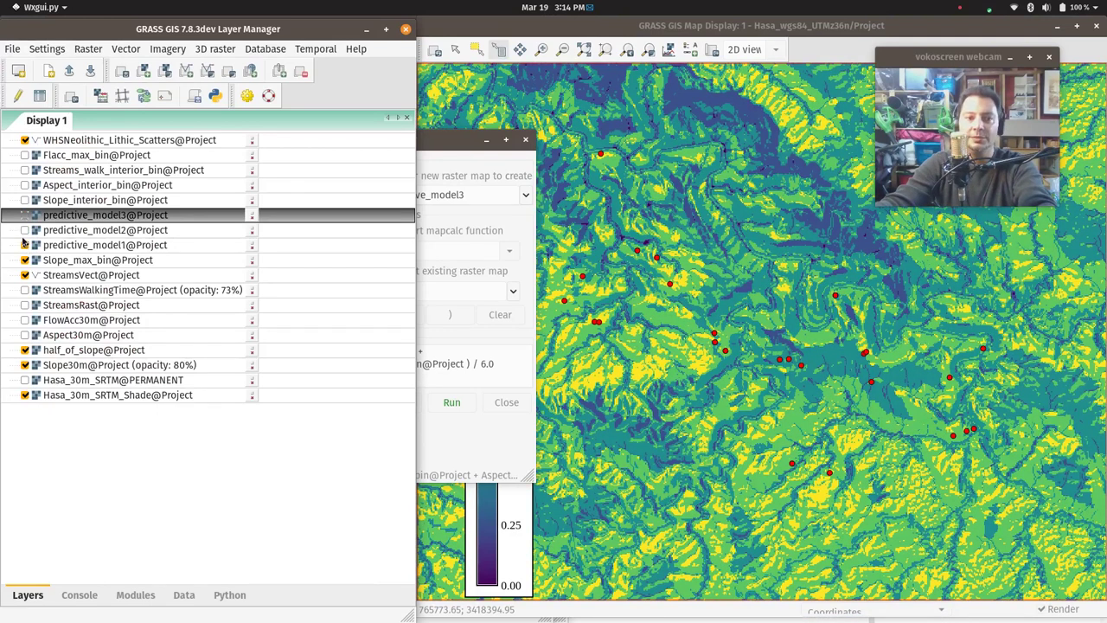
click(25, 230)
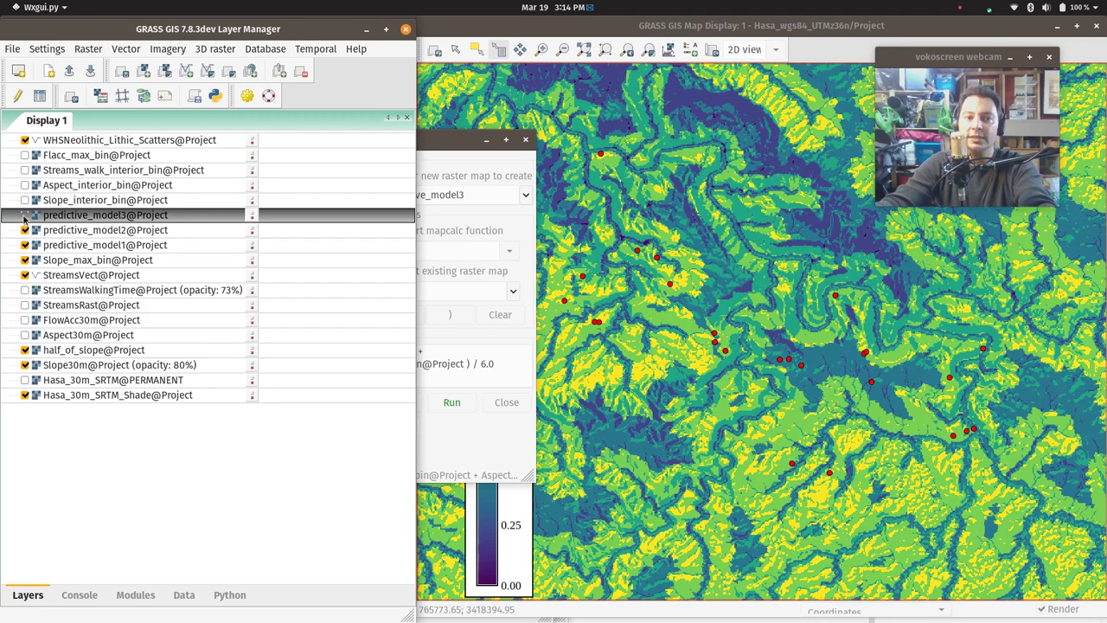
click(25, 215)
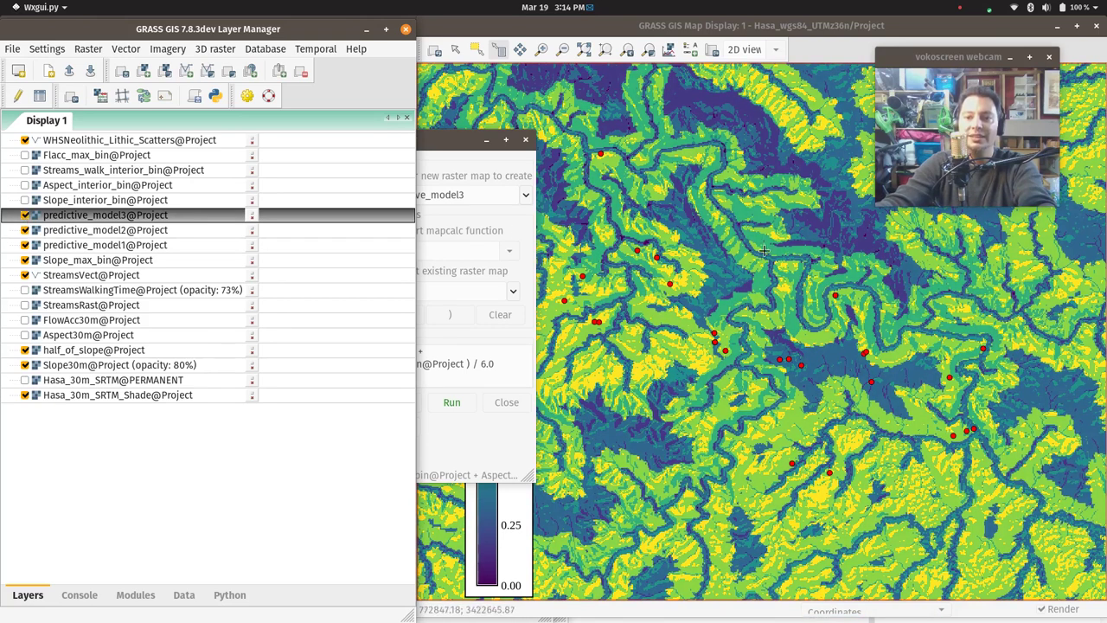
- Query predictive_model3's cell values at six spots on the map
click(766, 208)
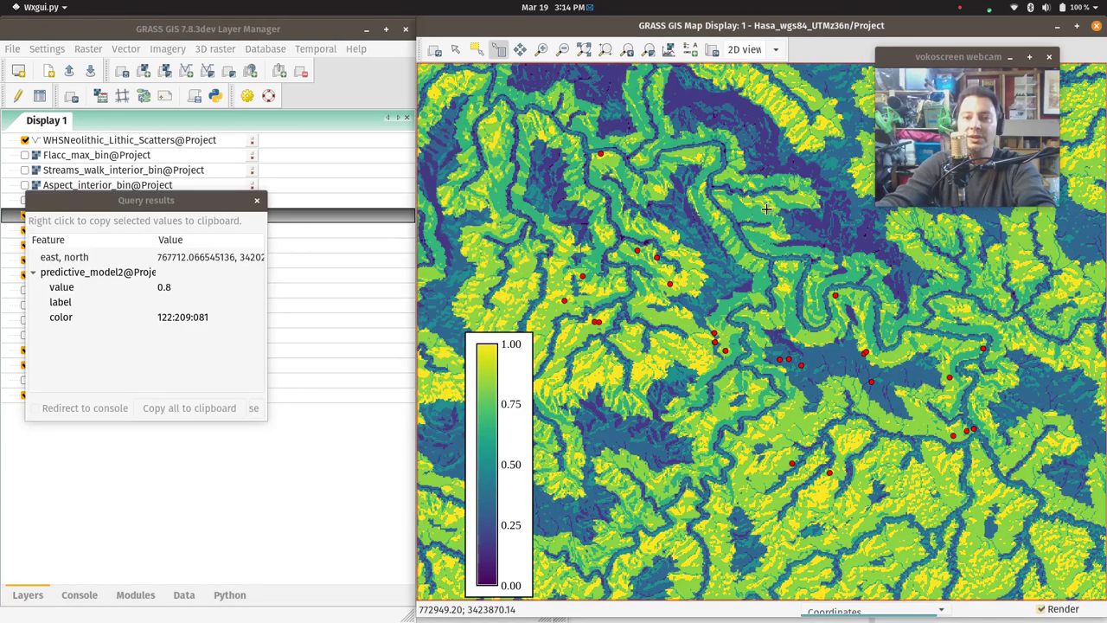
click(750, 213)
click(757, 233)
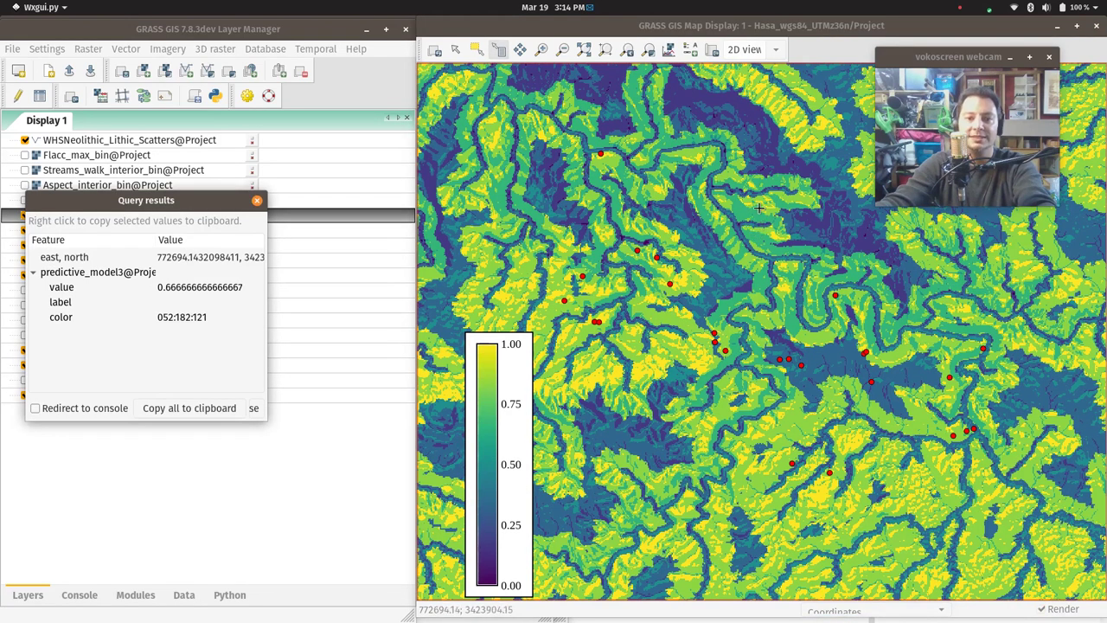
click(754, 198)
click(775, 192)
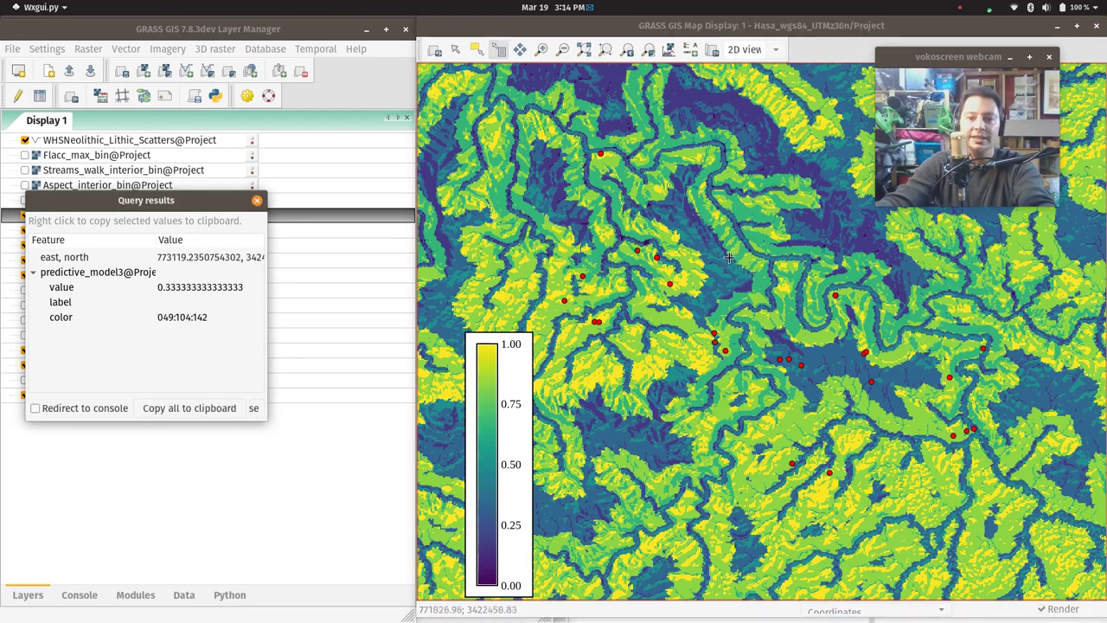
click(839, 353)
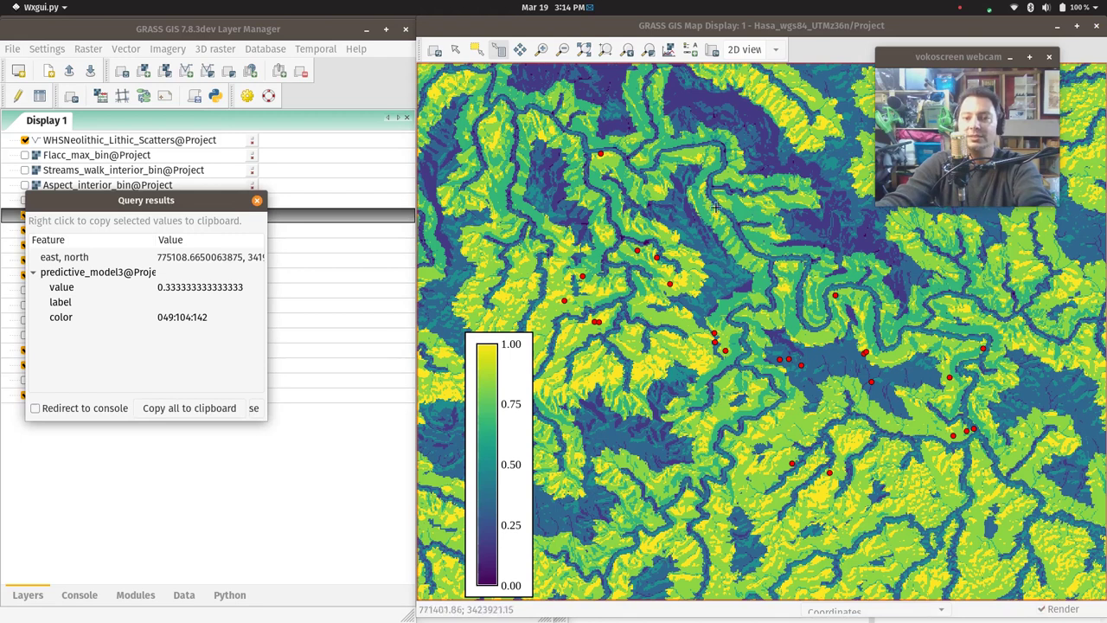
- Step back through the previous map extents in the map display
click(817, 34)
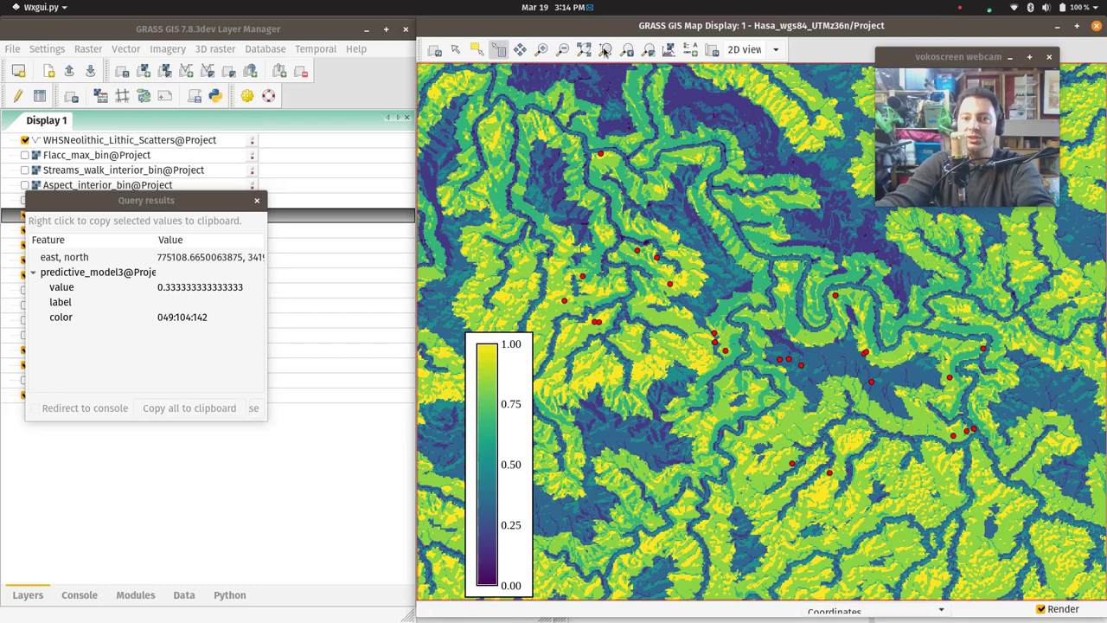
click(629, 52)
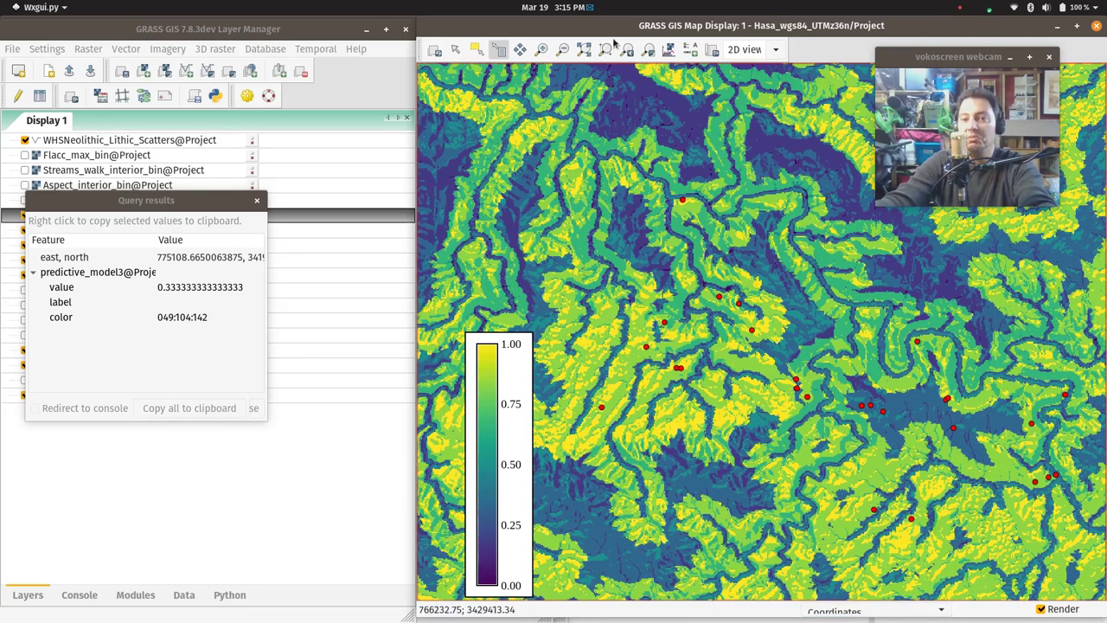
click(629, 51)
click(629, 51)
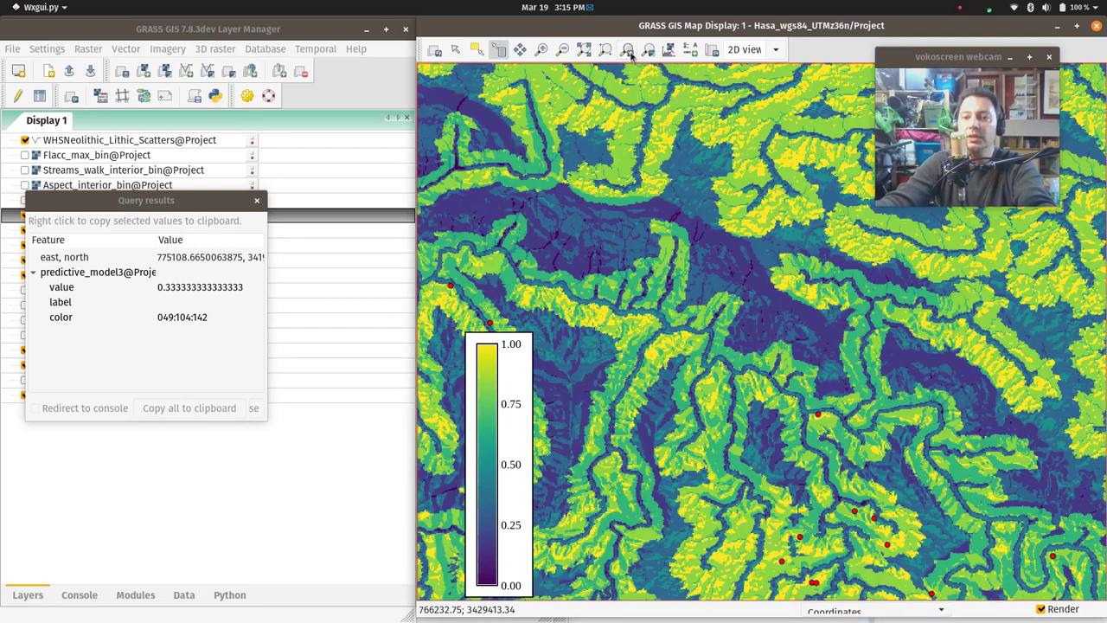
- Zoom back to the full region, turn predictive_model3 on, and turn predictive_model2 off
click(630, 52)
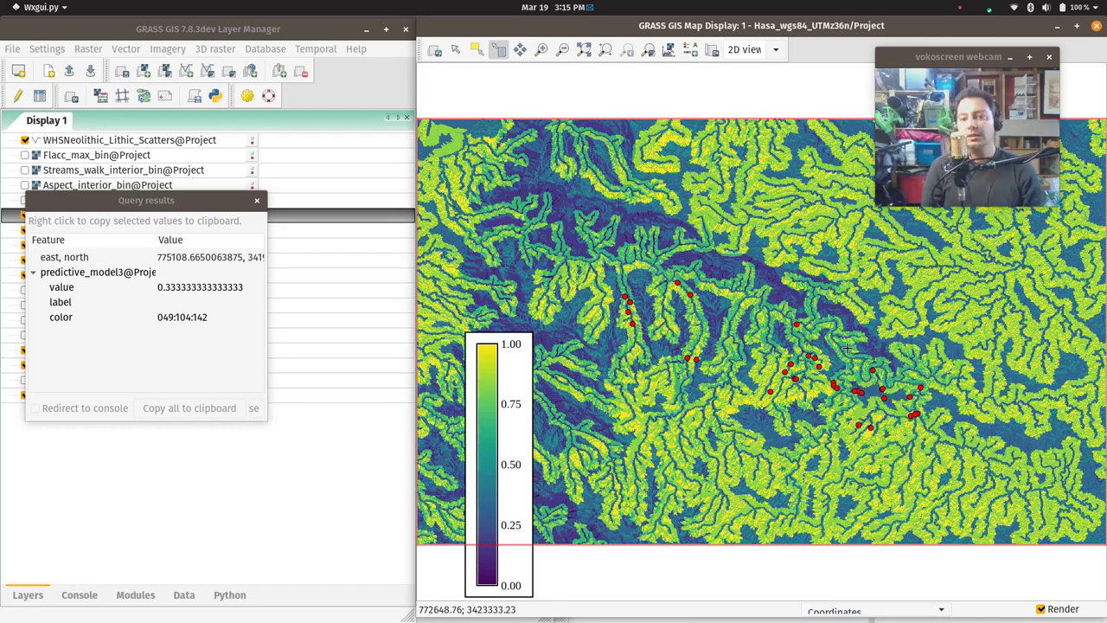
click(216, 121)
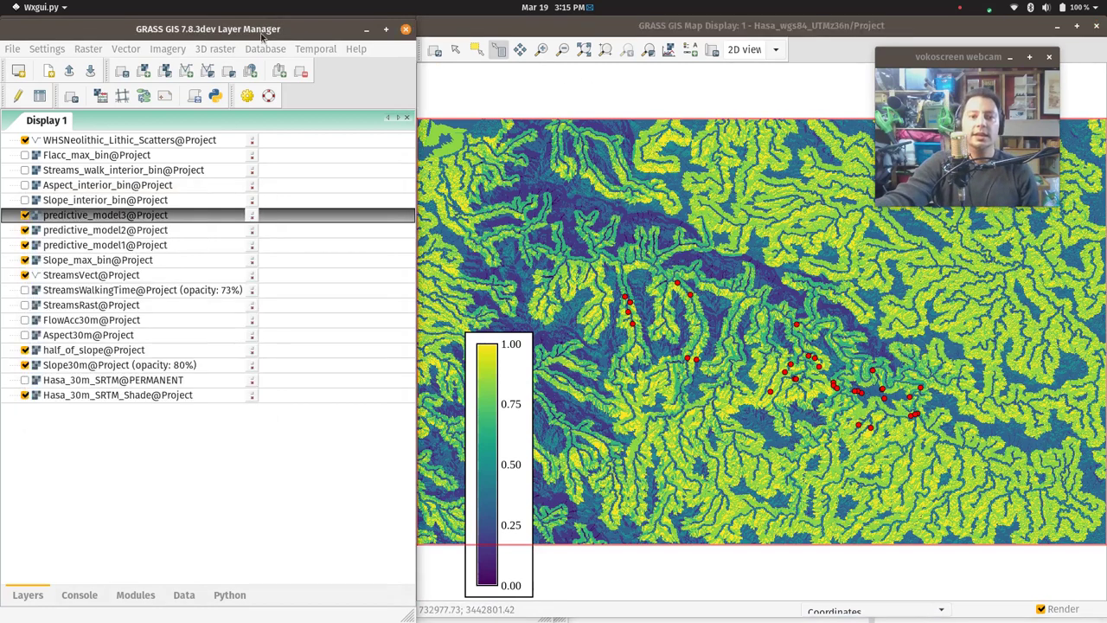
click(25, 215)
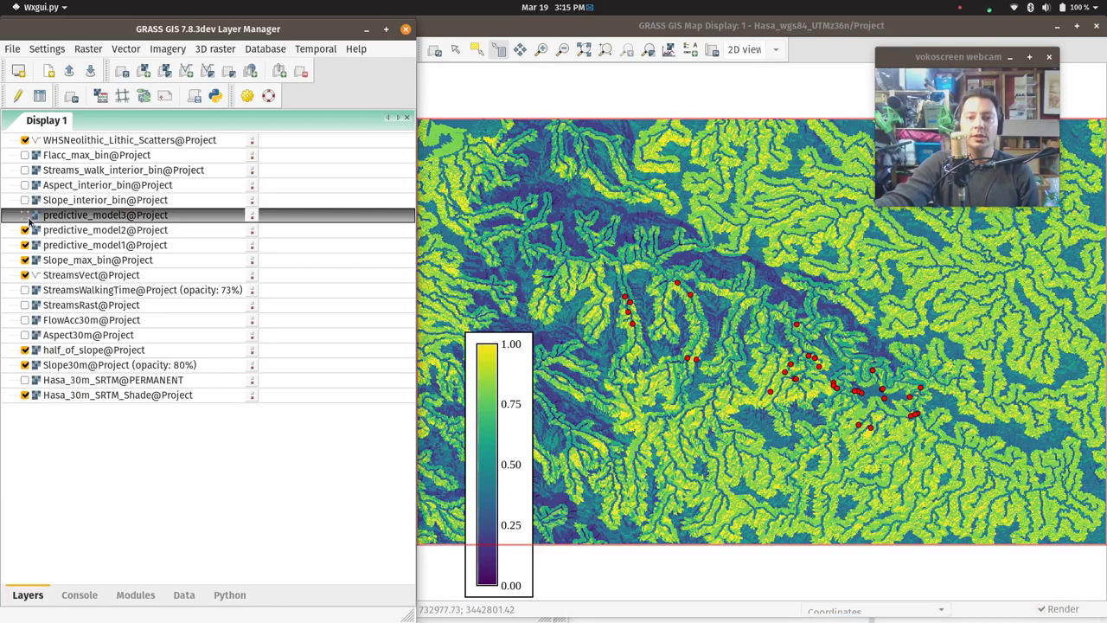
click(25, 230)
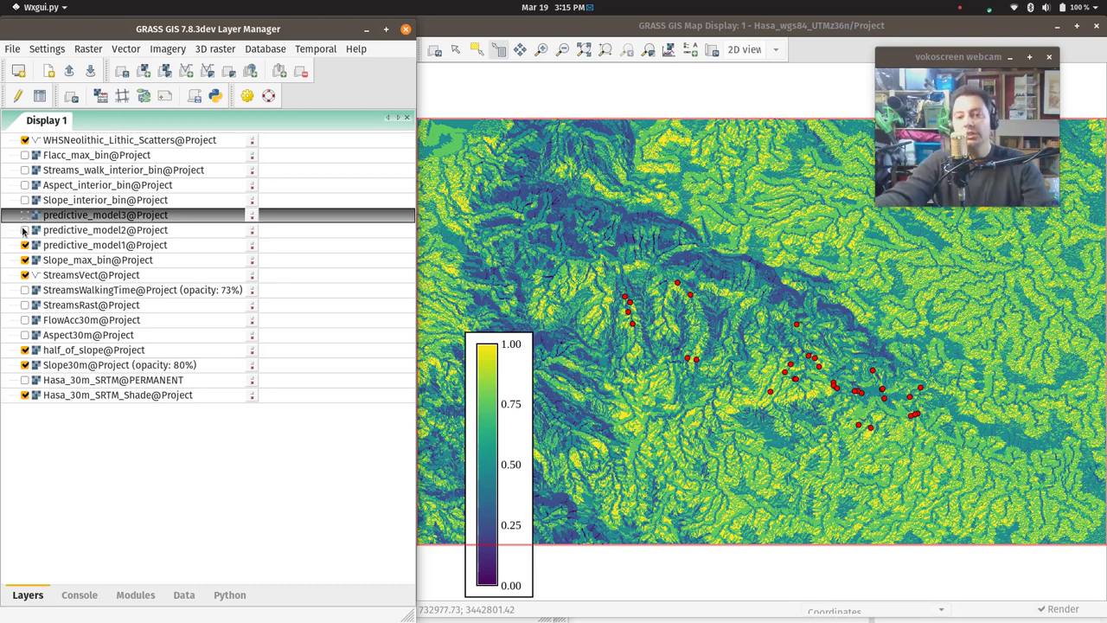
- Run ((Slope_max_bin*2)+Aspect+(Streams*3)+Flacc)/7.0 in the Map Calculator, outputting predictive_model4
key(super)
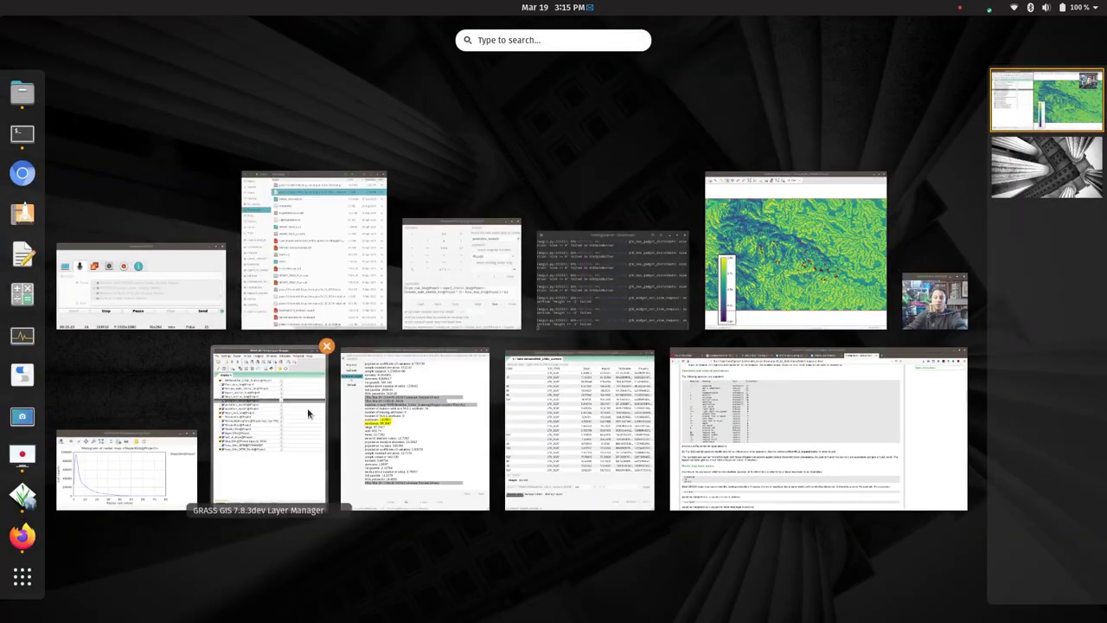
click(438, 281)
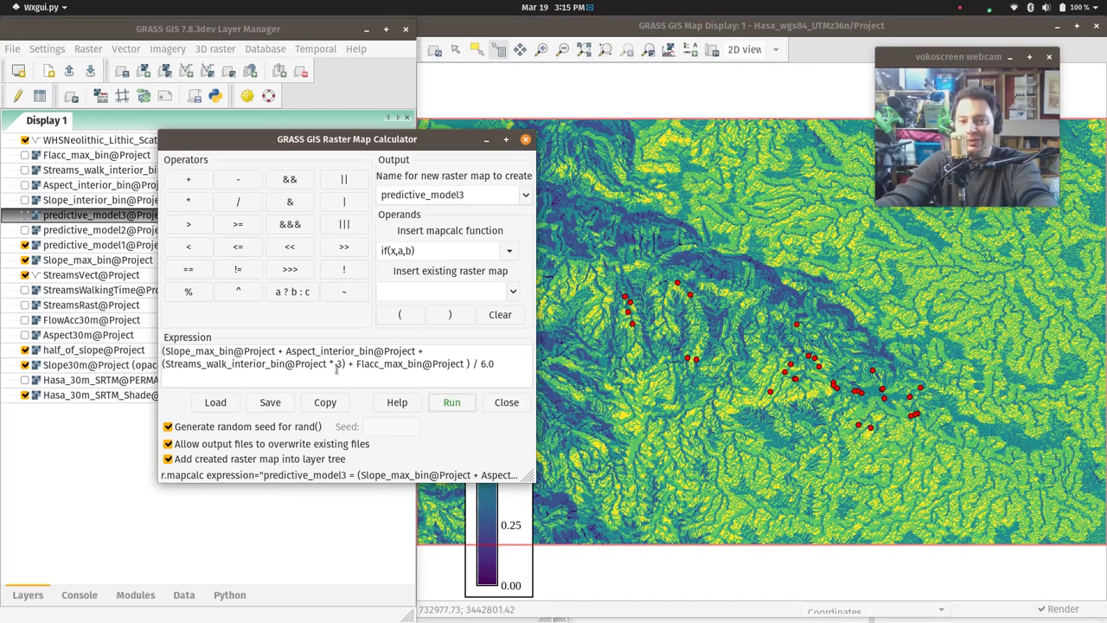
click(165, 349)
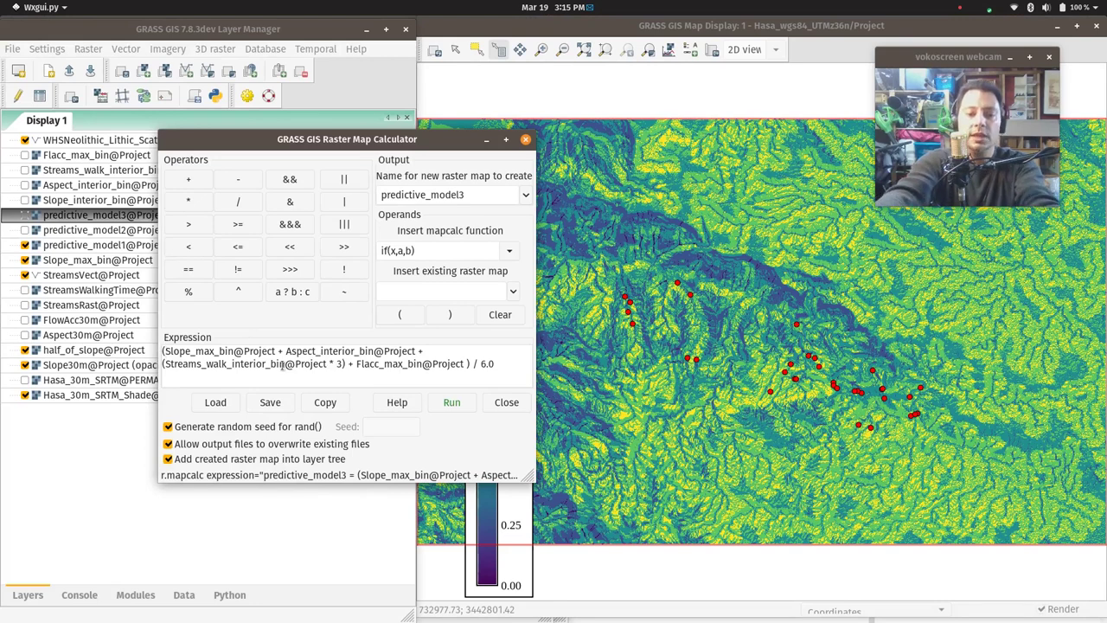
text(()
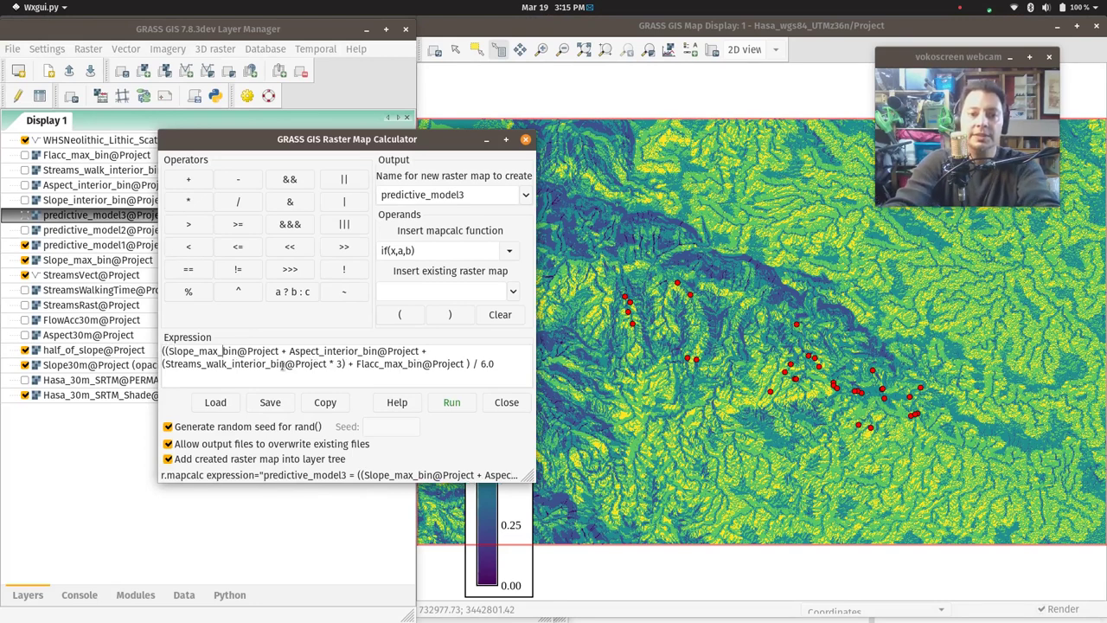
text())
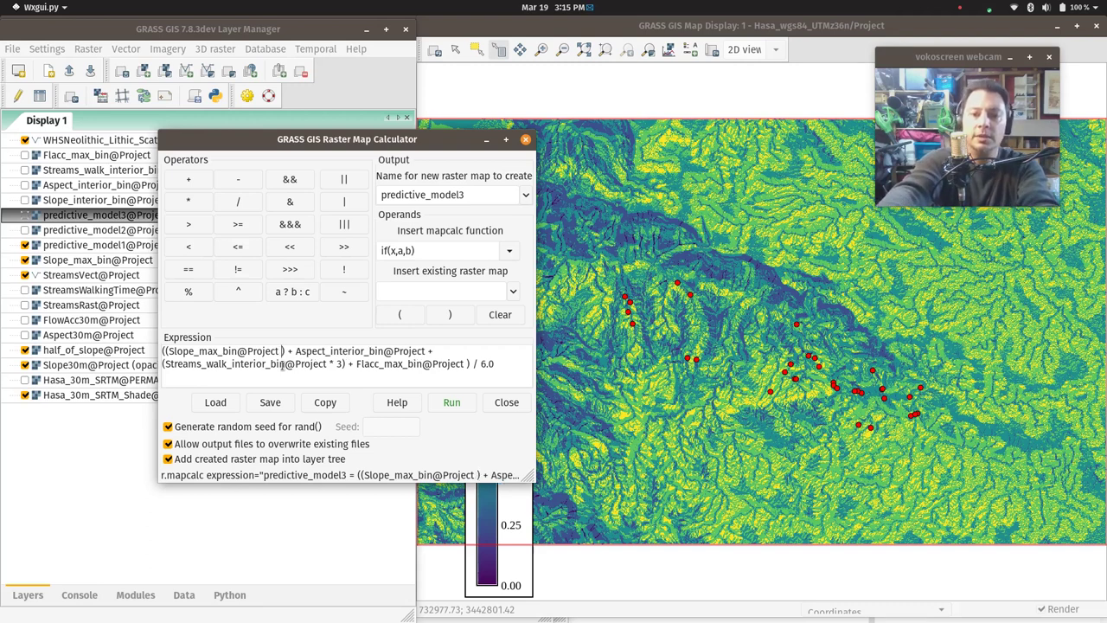
text( * 2)
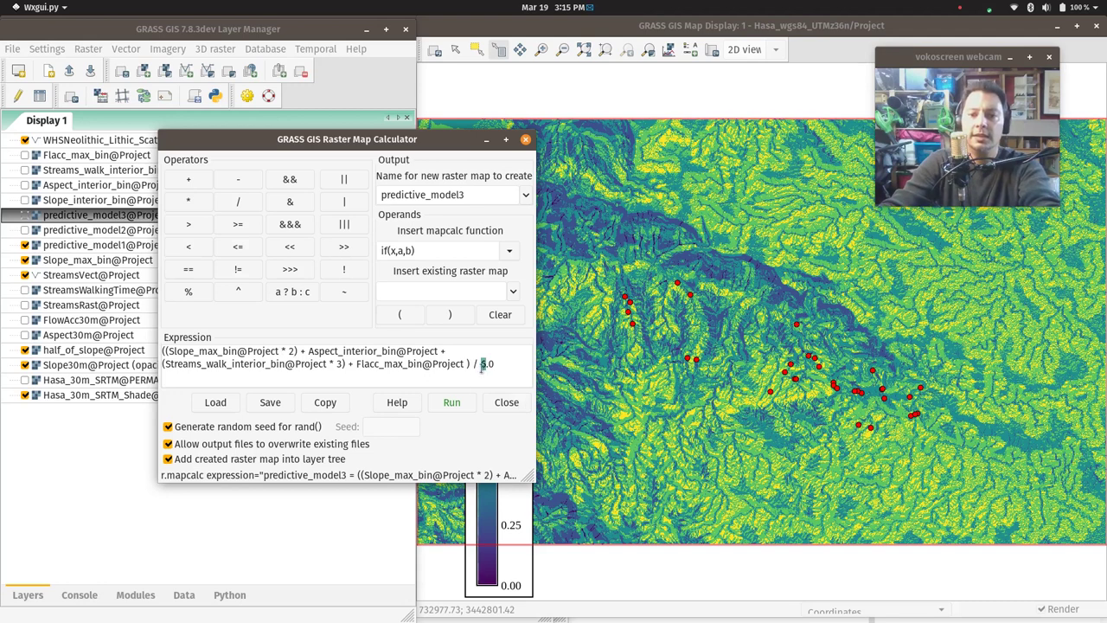
text(.)
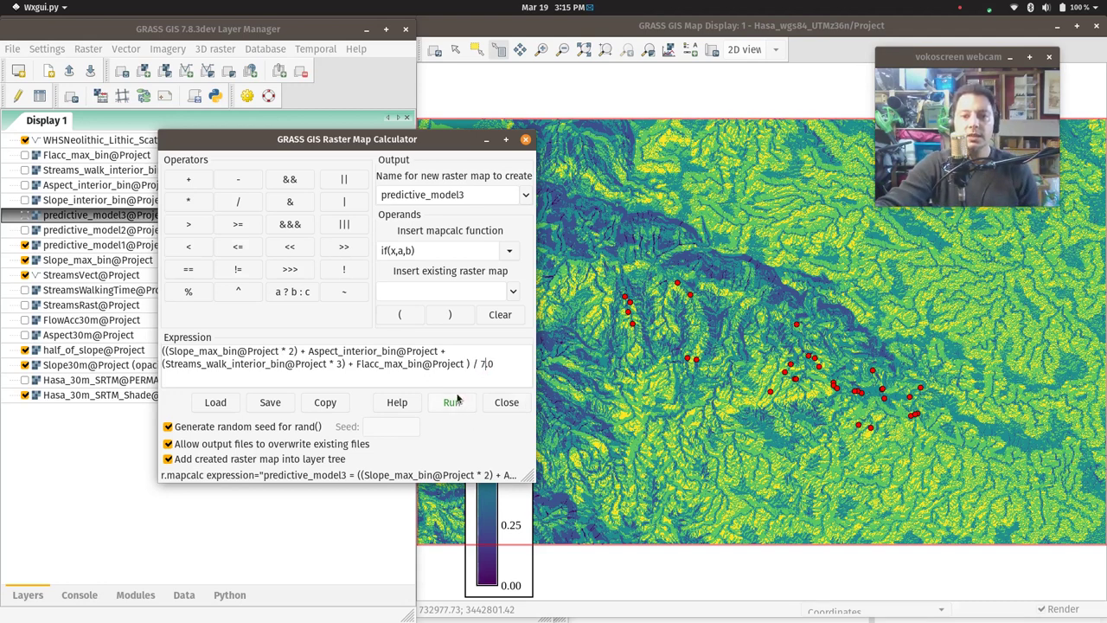
click(480, 196)
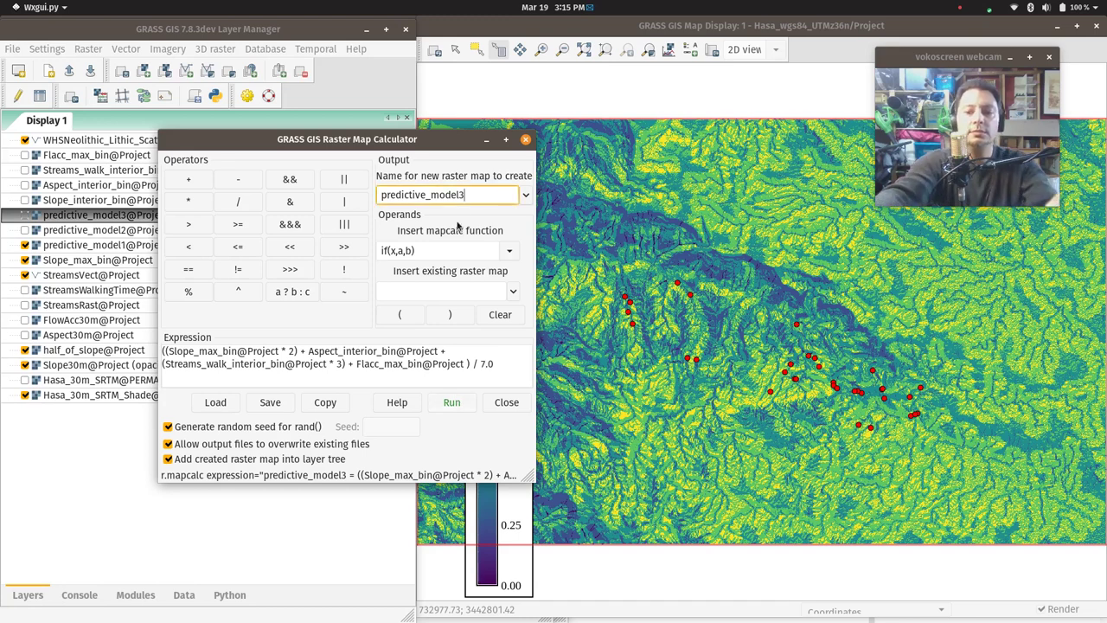
key(BackSpace)
text(4)
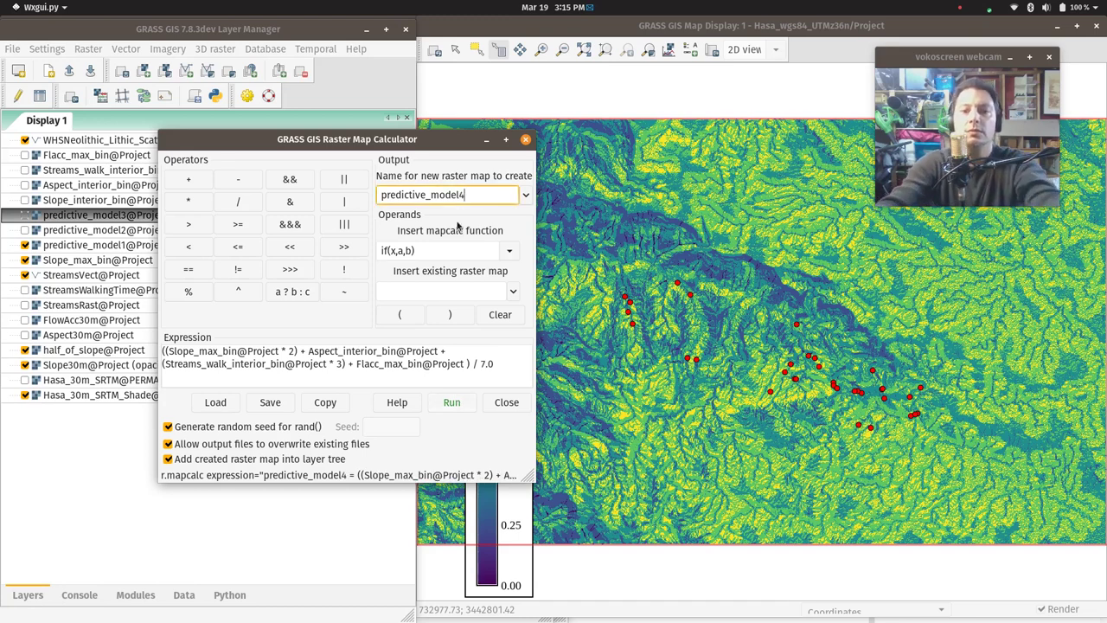
click(456, 402)
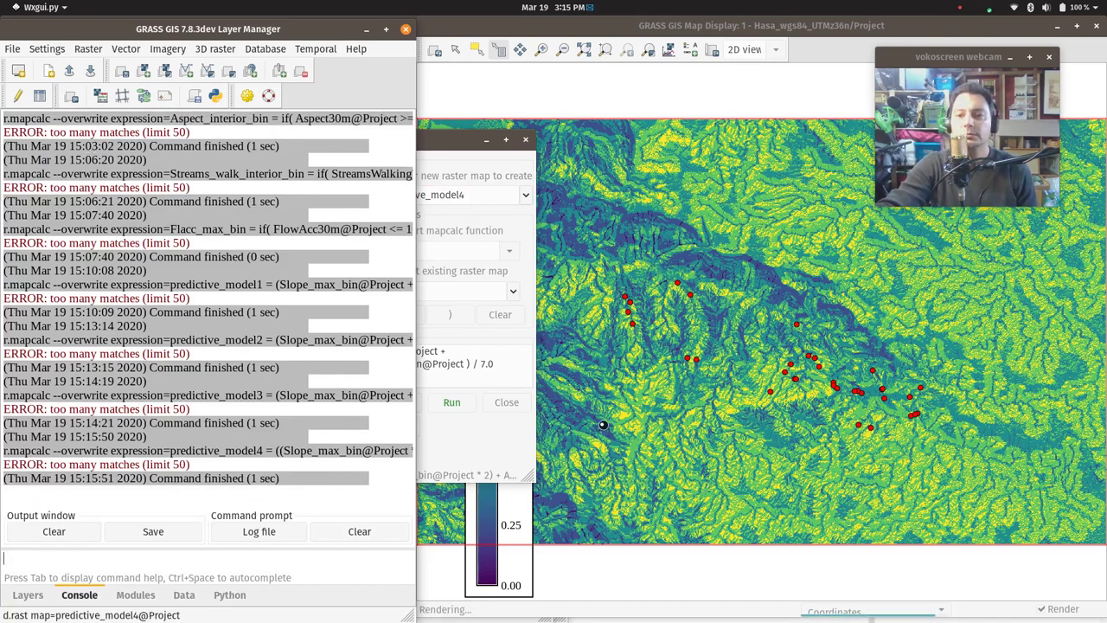
- Query predictive_model4 at two map points, then zoom so the raster fills the display
click(602, 425)
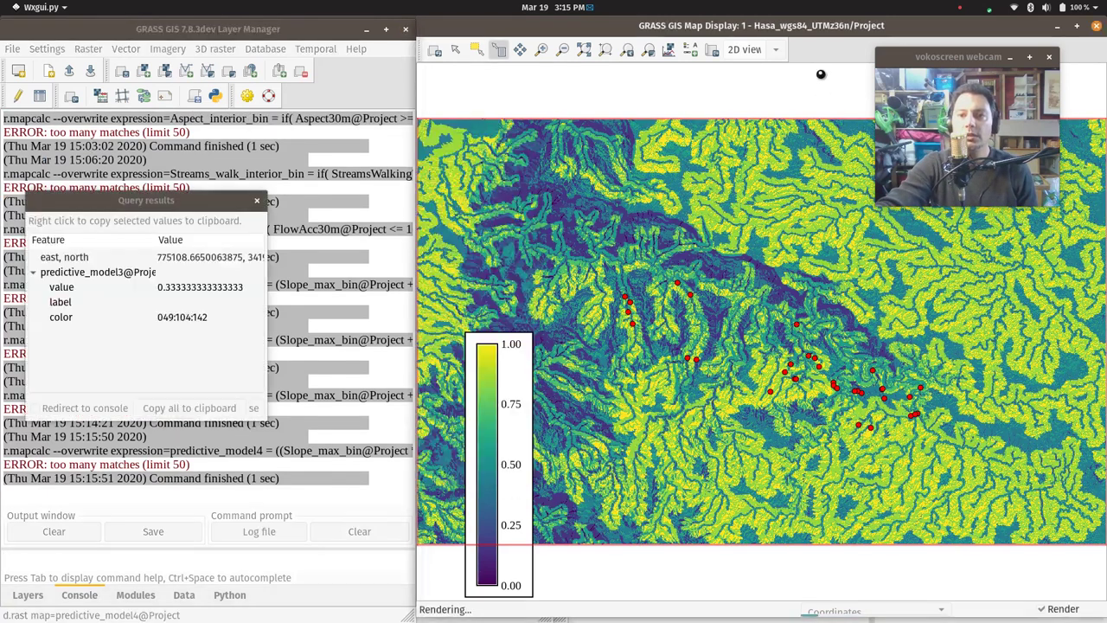
click(821, 78)
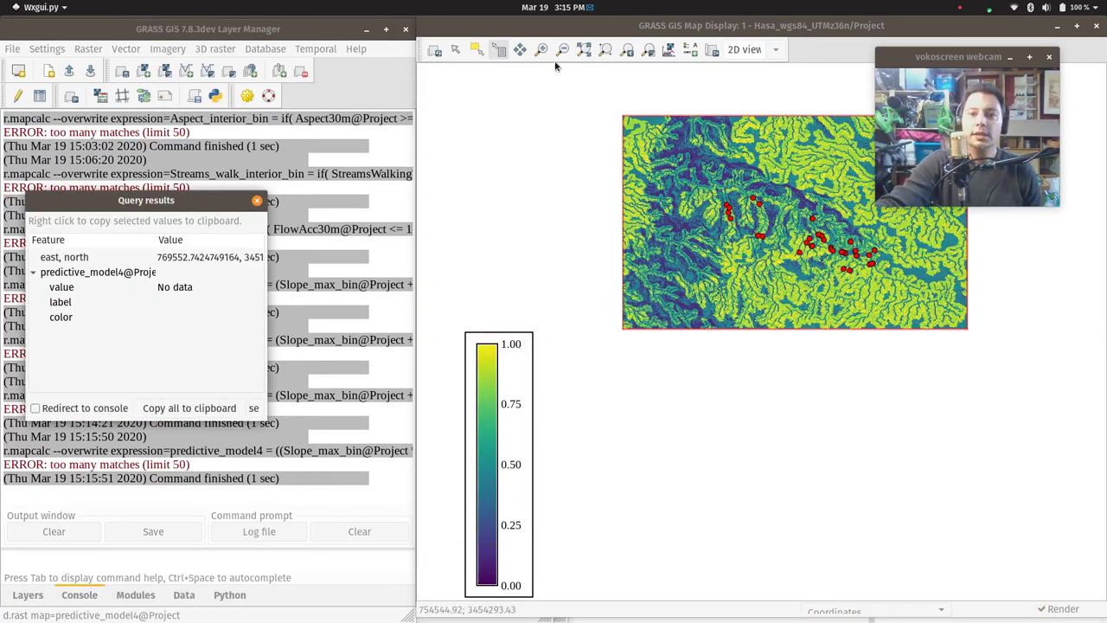
click(628, 53)
click(628, 53)
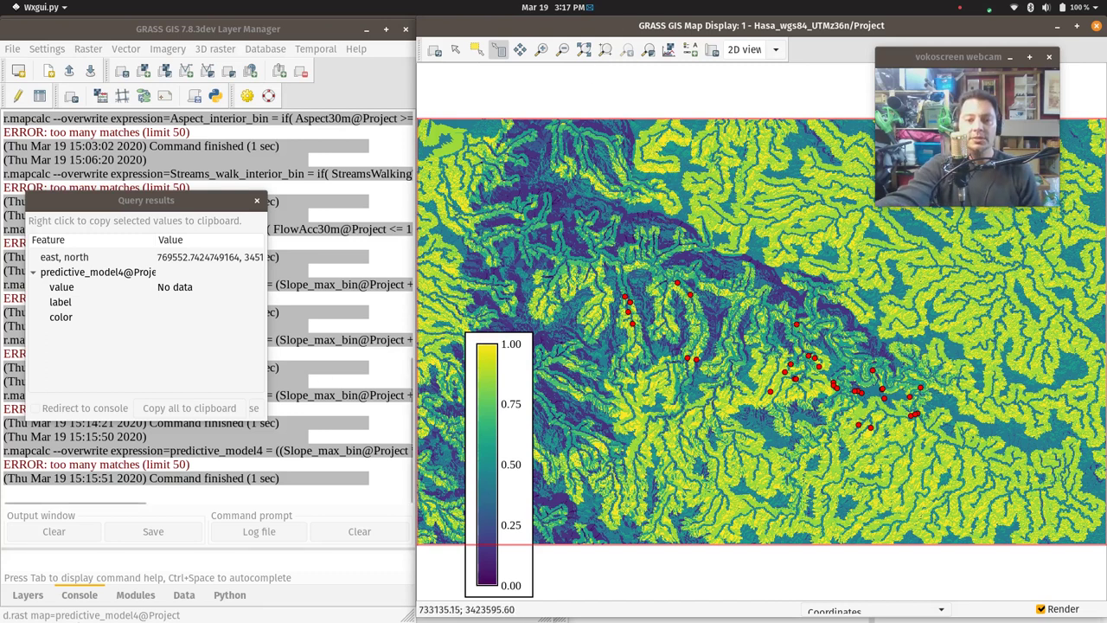
- Look over the predictive_model4 expression in the Raster Map Calculator, then return to the window overview
key(super)
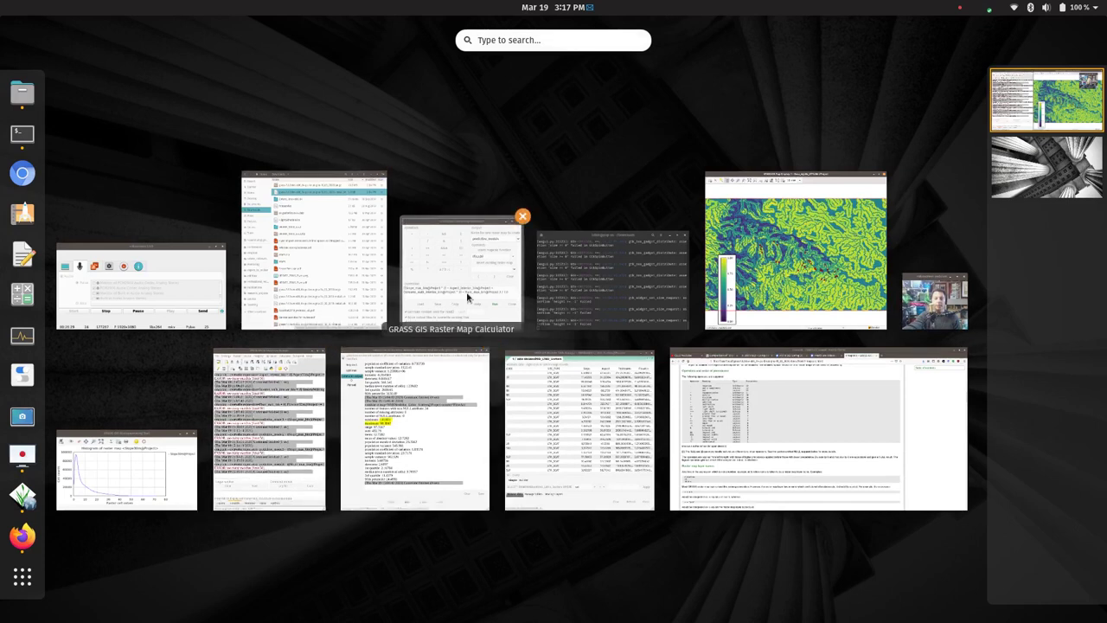
click(468, 294)
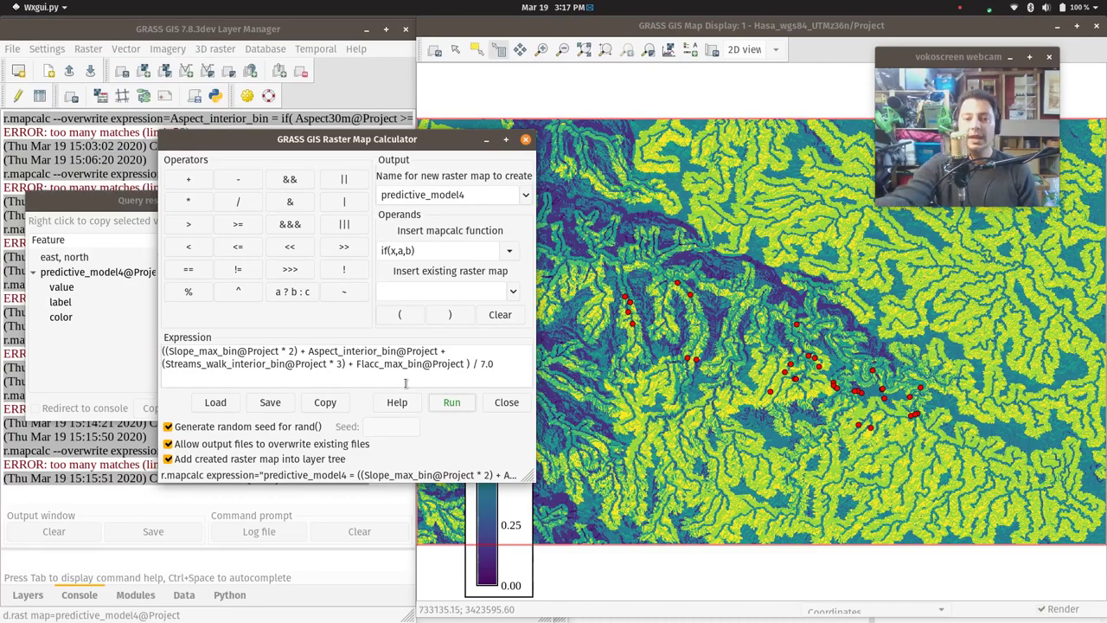
key(super)
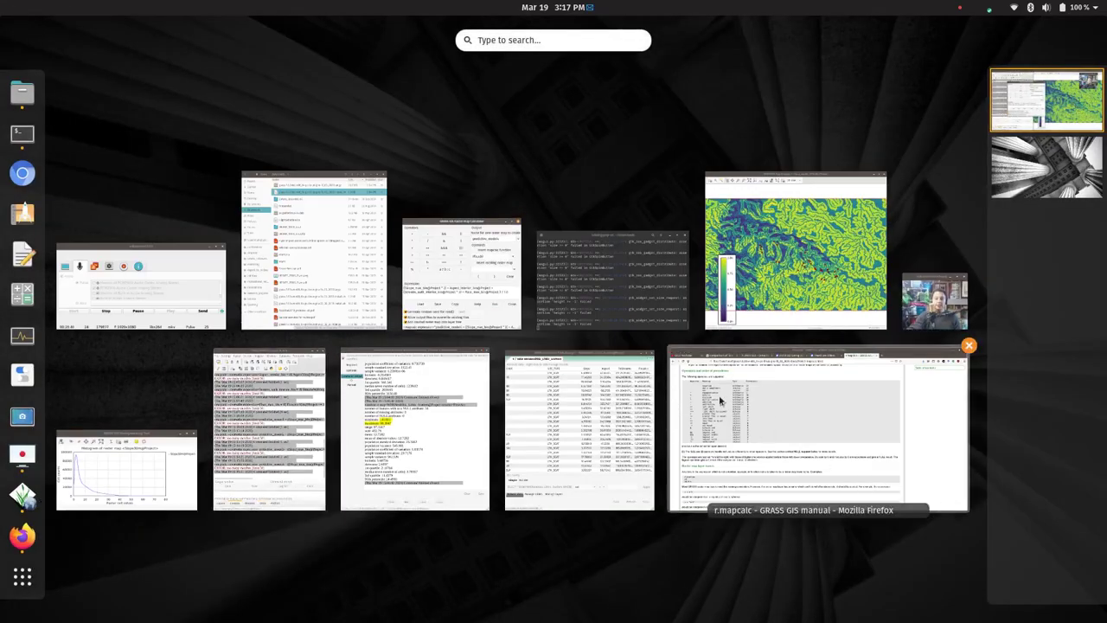
- Read the operator precedence table in Firefox's r.mapcalc manual, then switch to the vokoscreen recorder
click(745, 397)
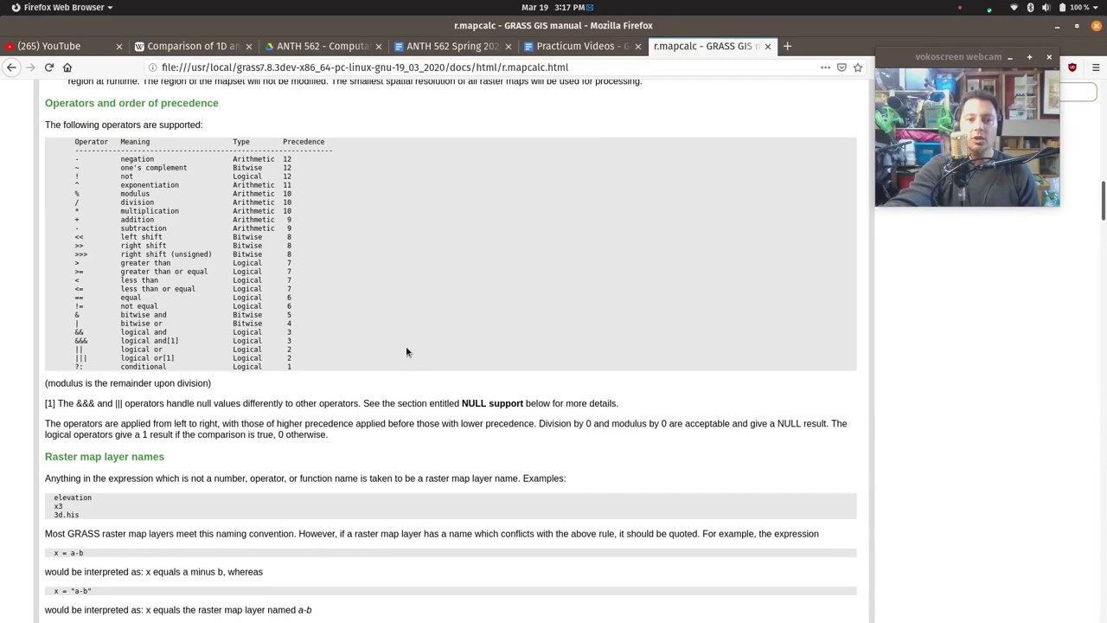
scroll(399, 346, down, 2)
scroll(393, 345, down, 15)
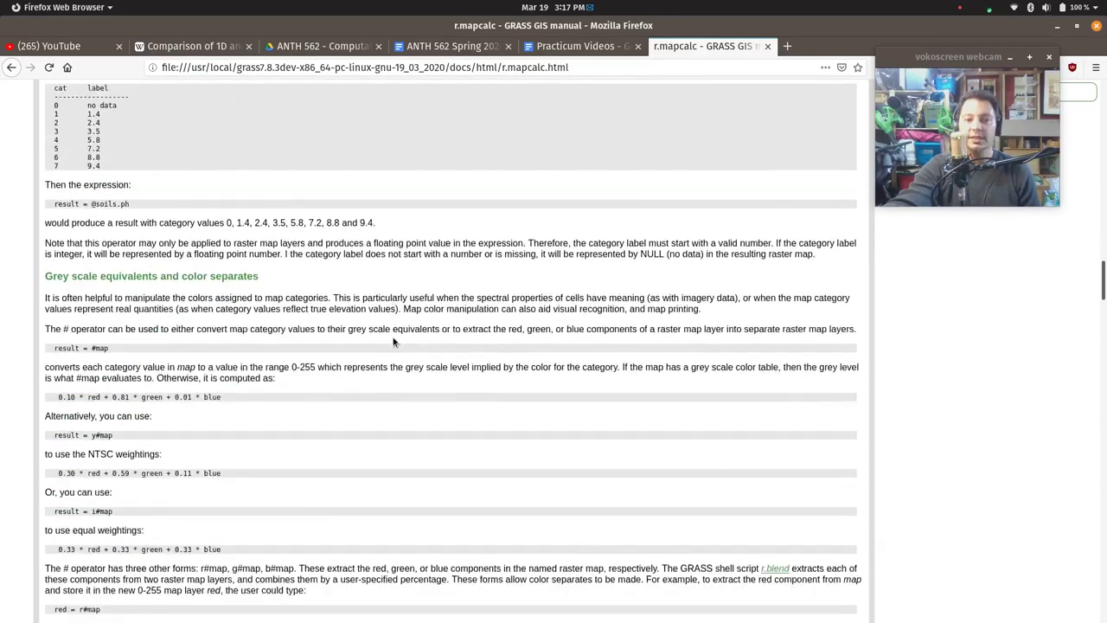
scroll(376, 335, up, 9)
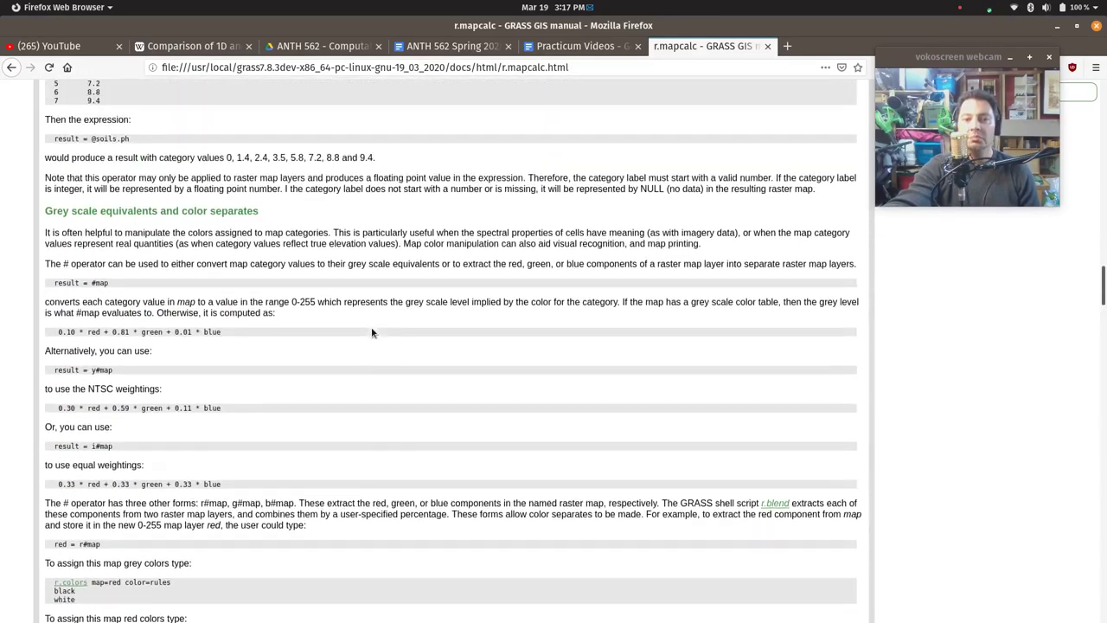
scroll(372, 332, up, 18)
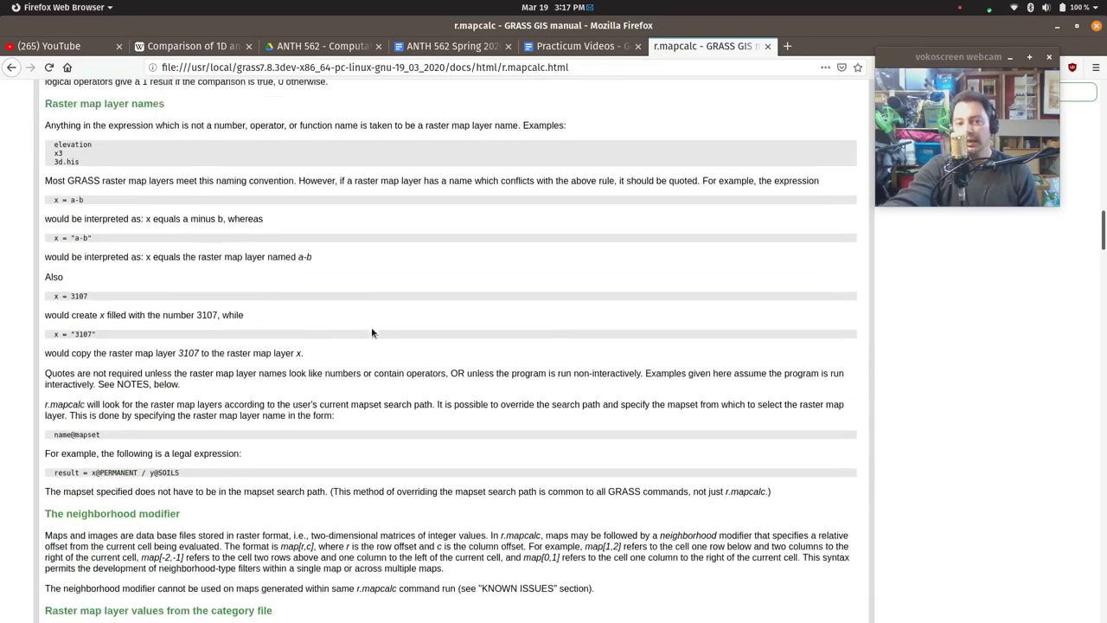
scroll(372, 333, up, 4)
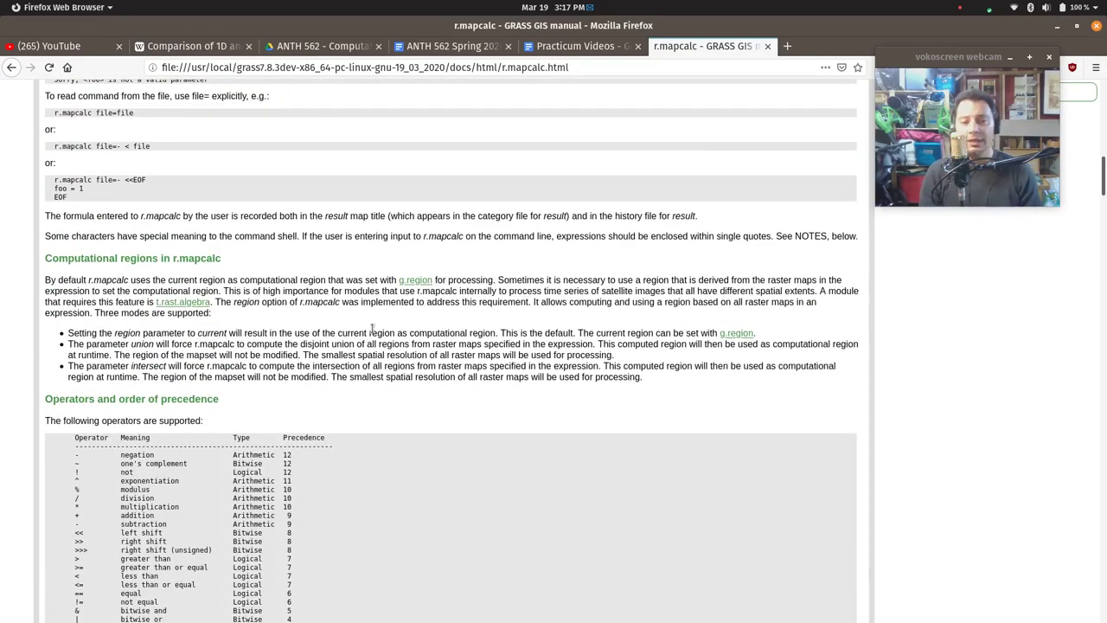
scroll(380, 337, down, 1)
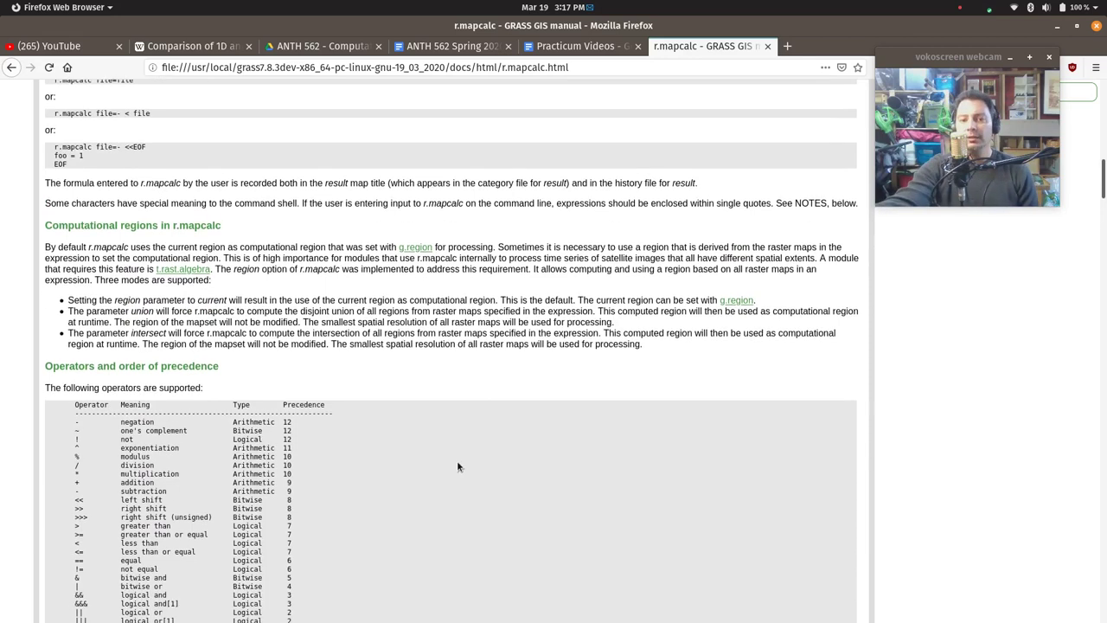
scroll(448, 381, down, 4)
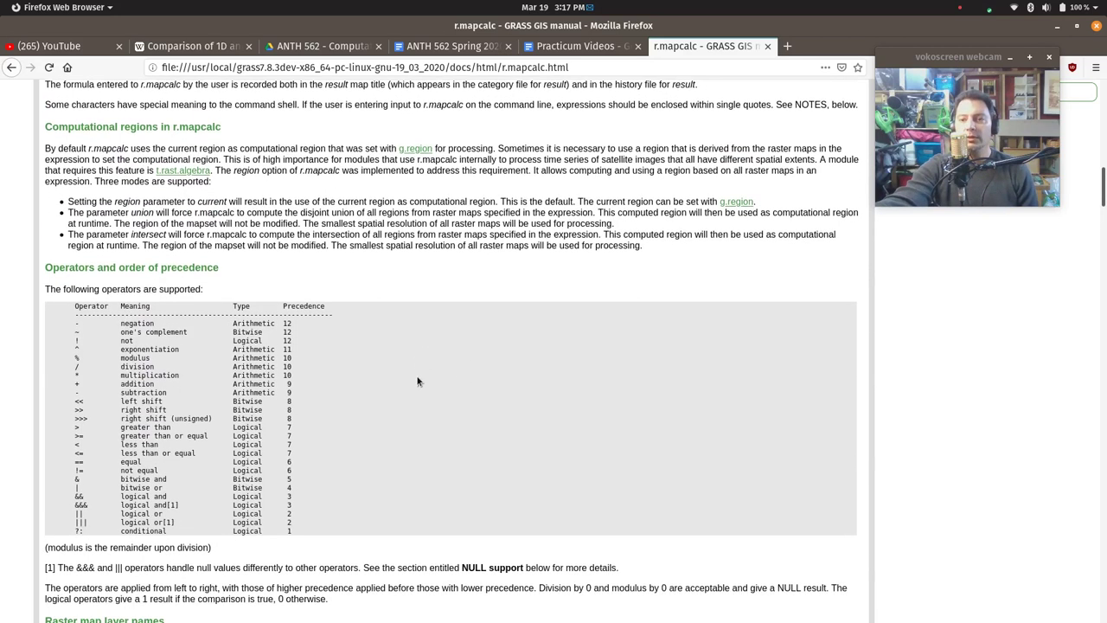
scroll(419, 386, down, 1)
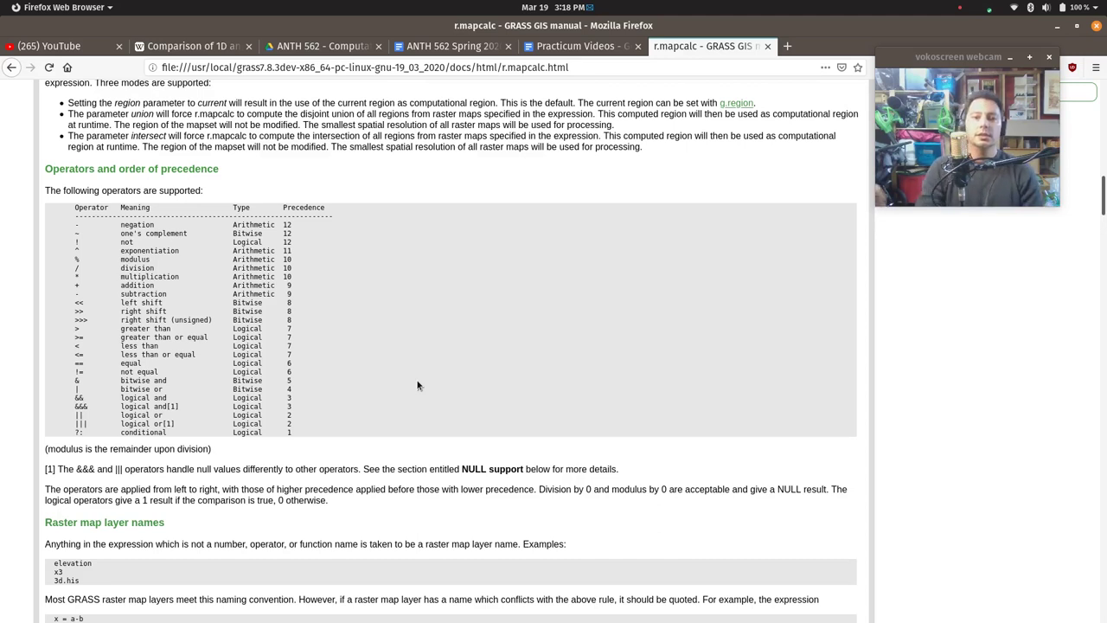
key(super)
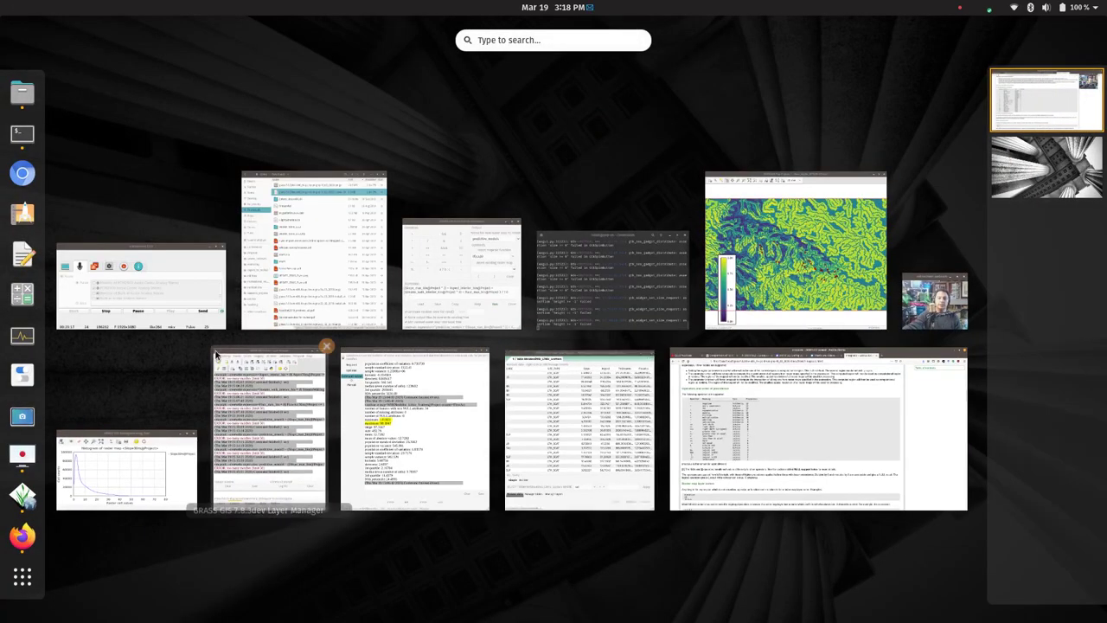
click(154, 294)
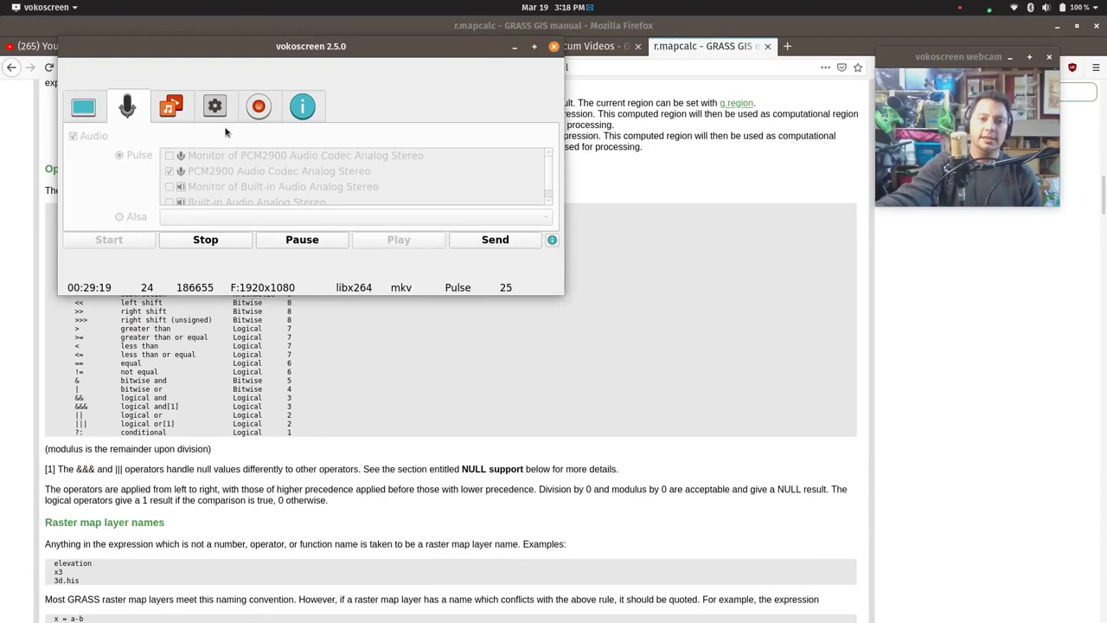